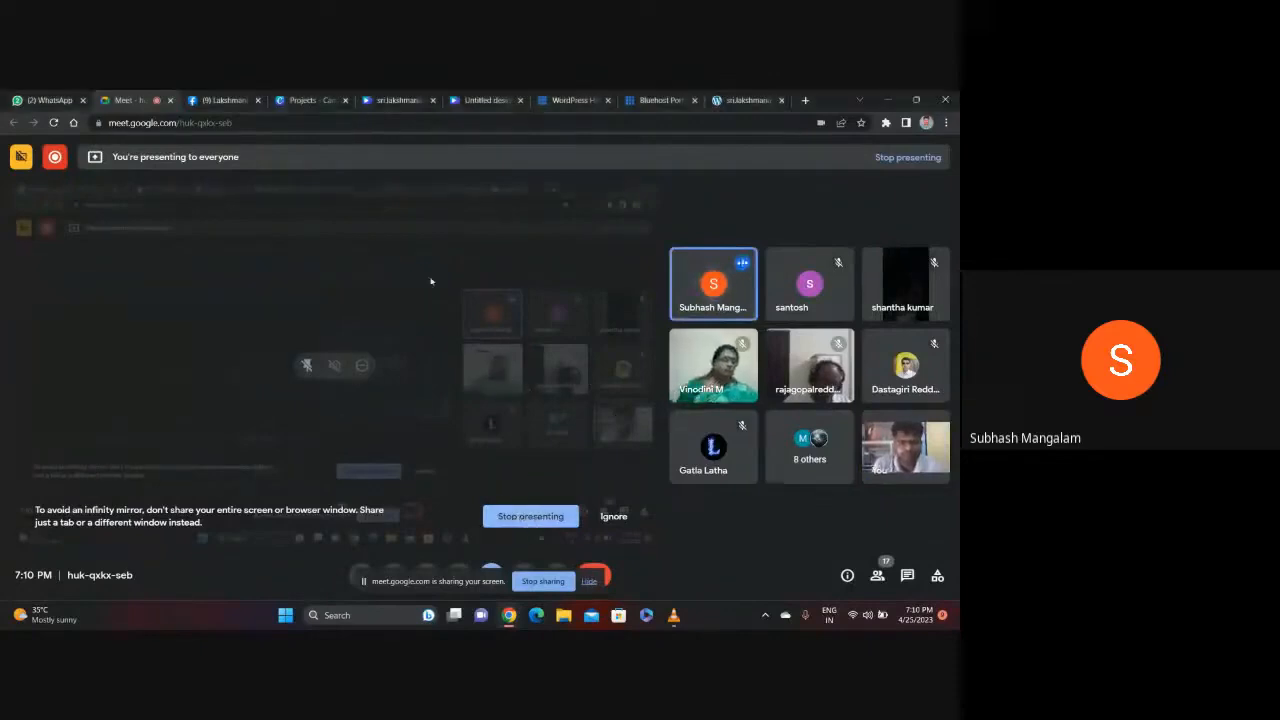
# Open a new blank Chrome tab beside the Google Meet call.
pyautogui.click(805, 100)
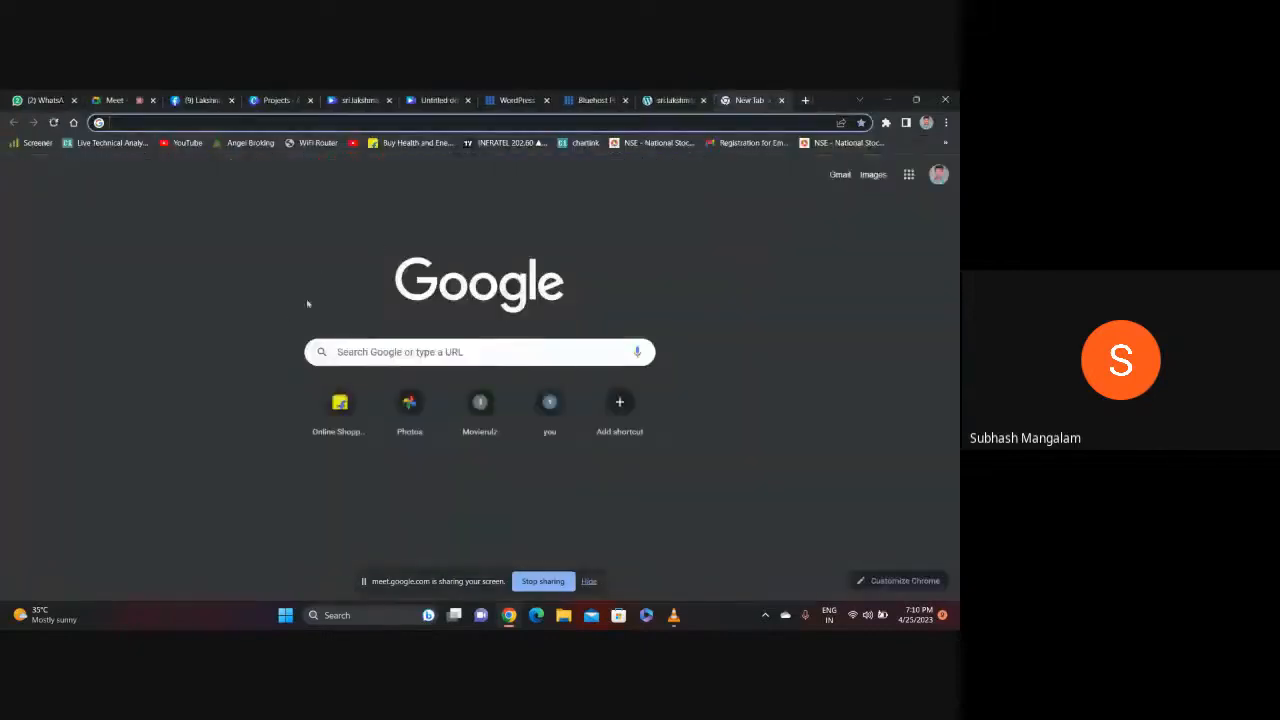
# Enter the address facebook.com/adsmanger in the new tab and load it.
pyautogui.click(350, 353)
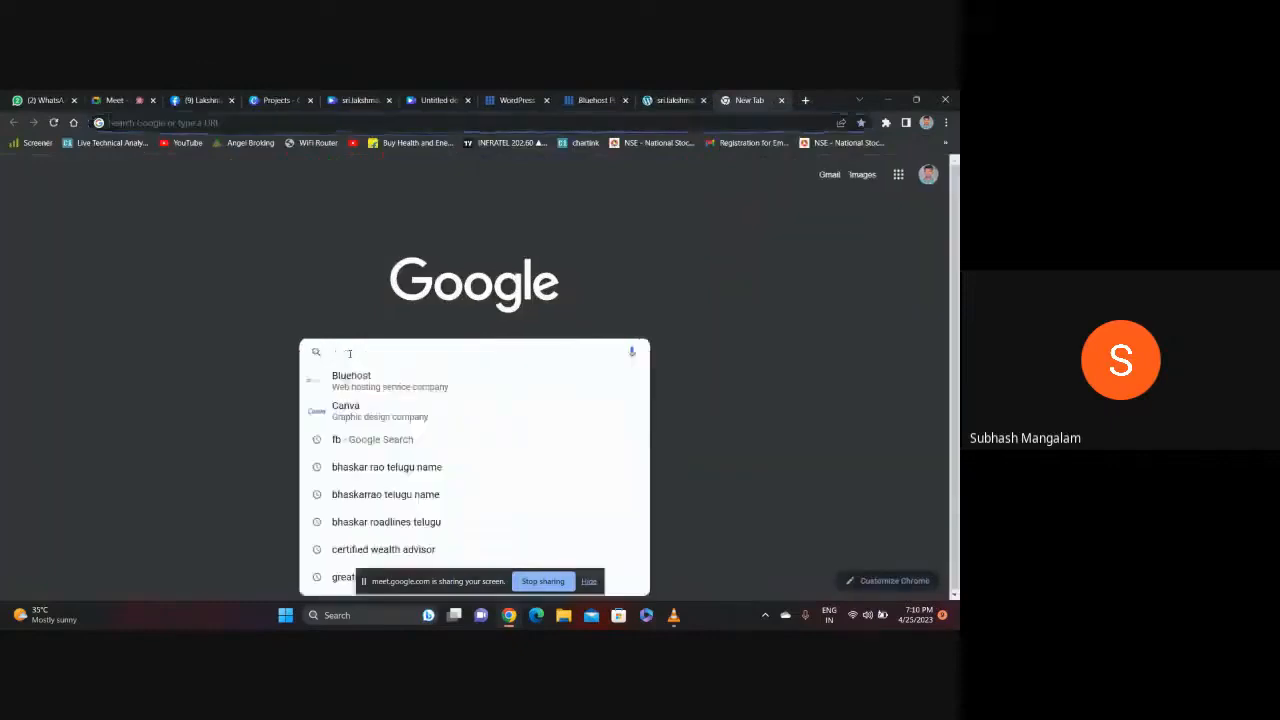
pyautogui.write('face')
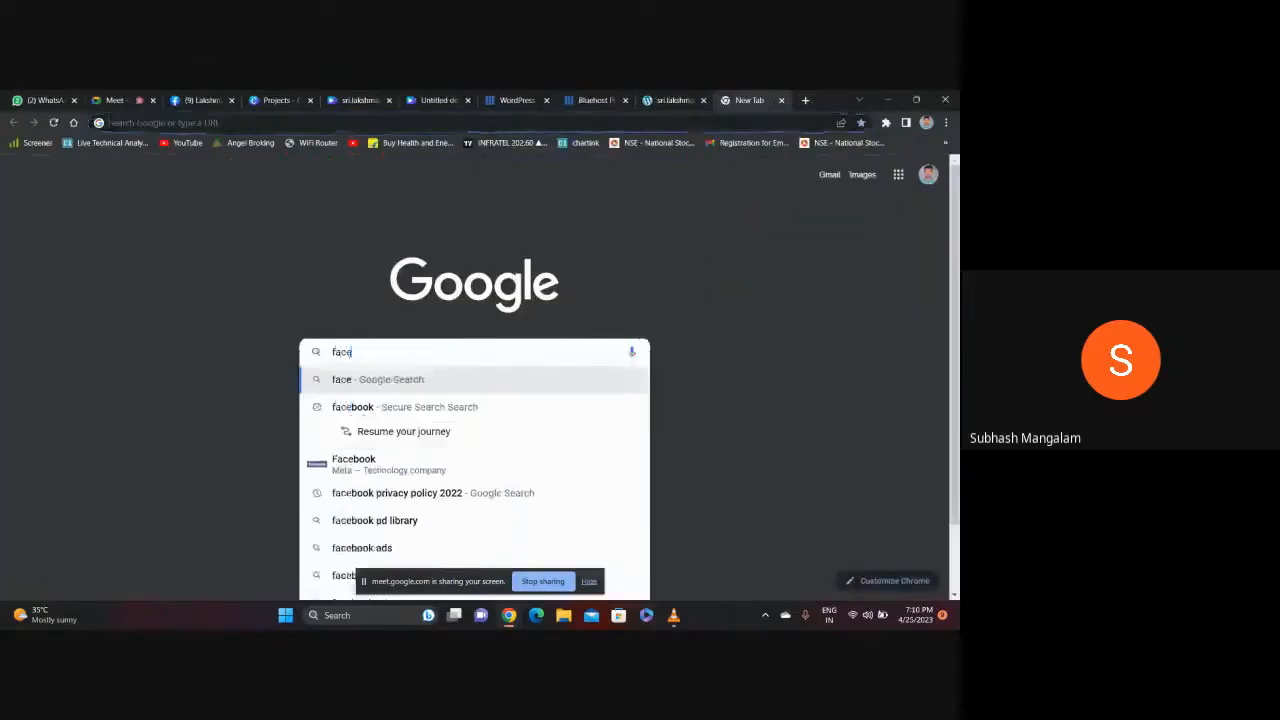
pyautogui.press('BackSpace')
pyautogui.press('BackSpace')
pyautogui.press('BackSpace')
pyautogui.press('BackSpace')
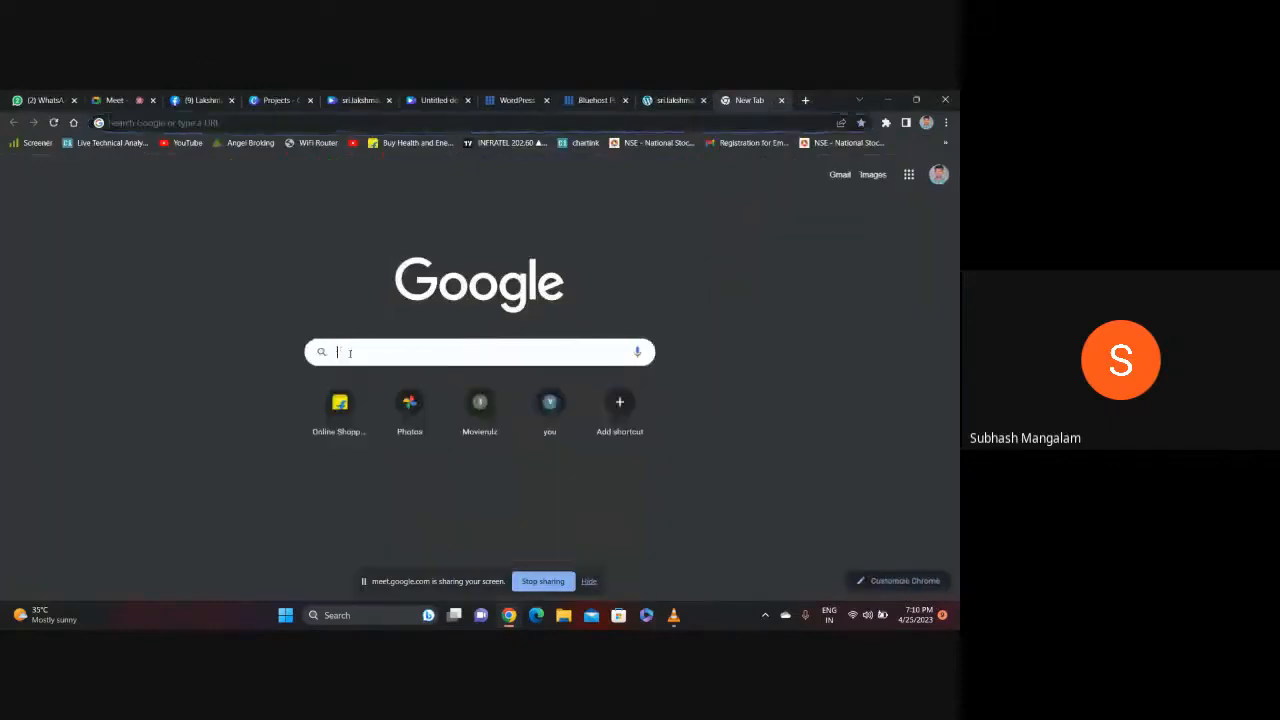
pyautogui.click(194, 122)
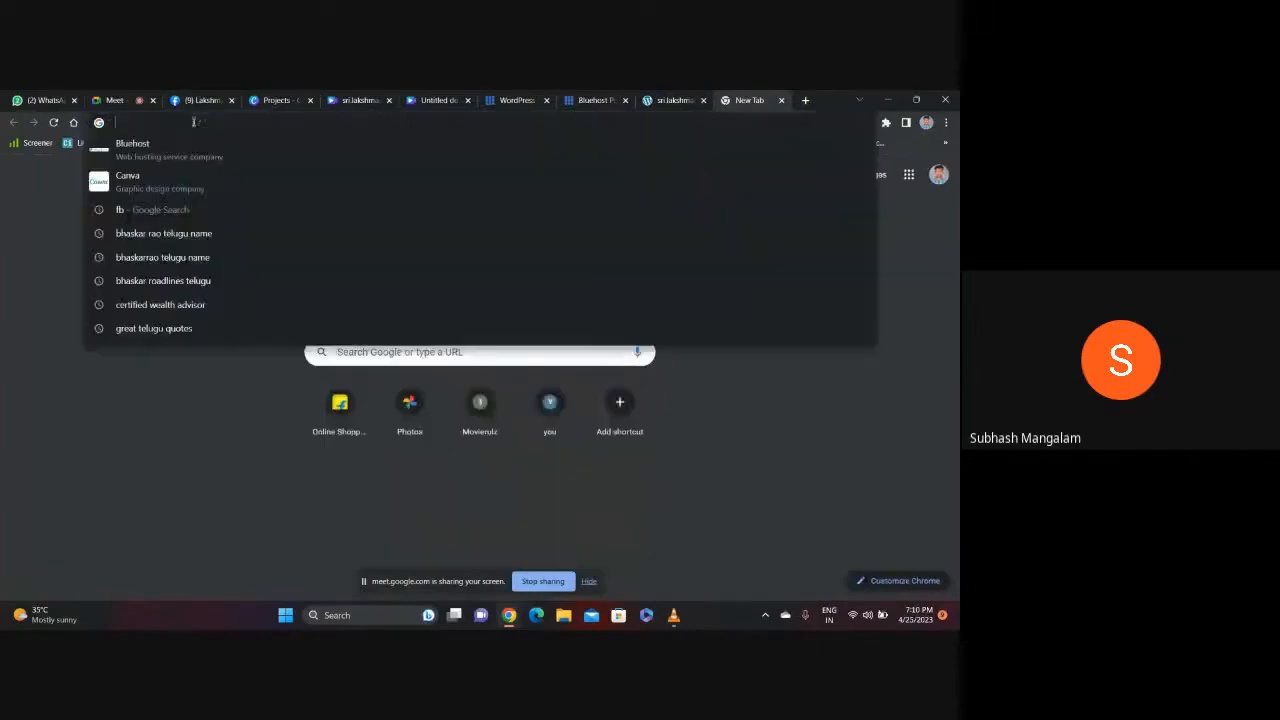
pyautogui.write('face')
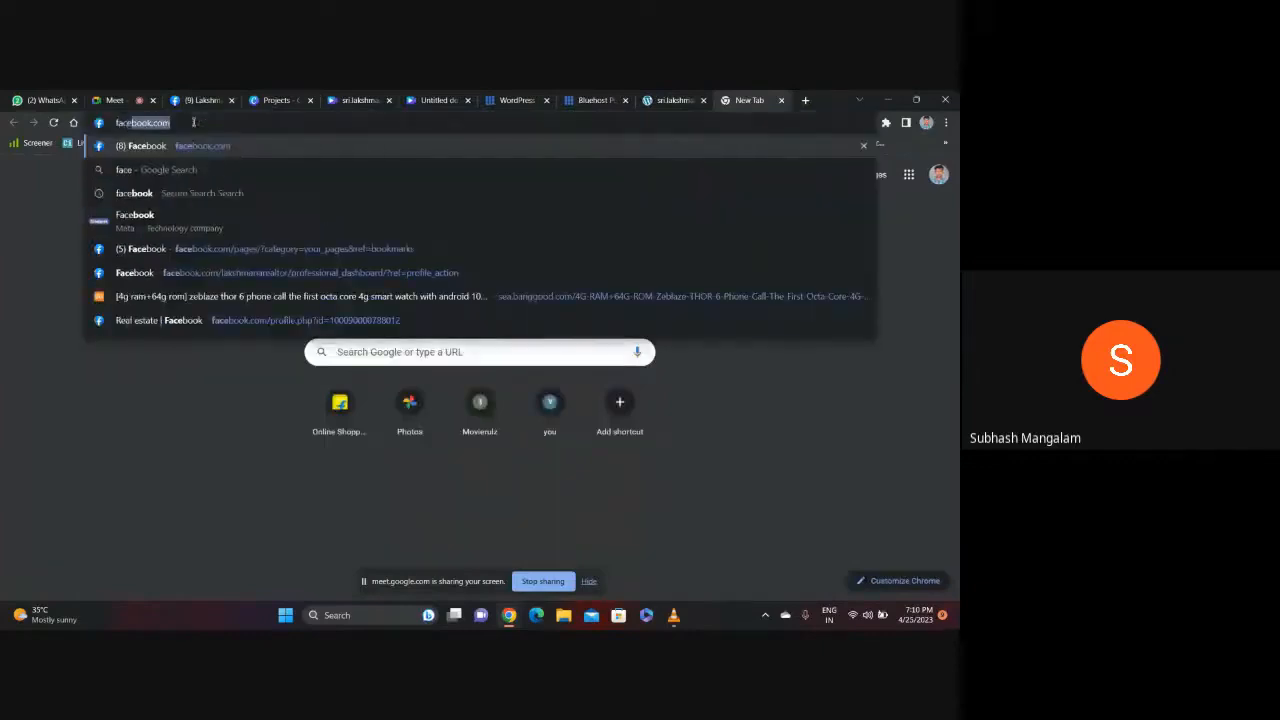
pyautogui.write('boo')
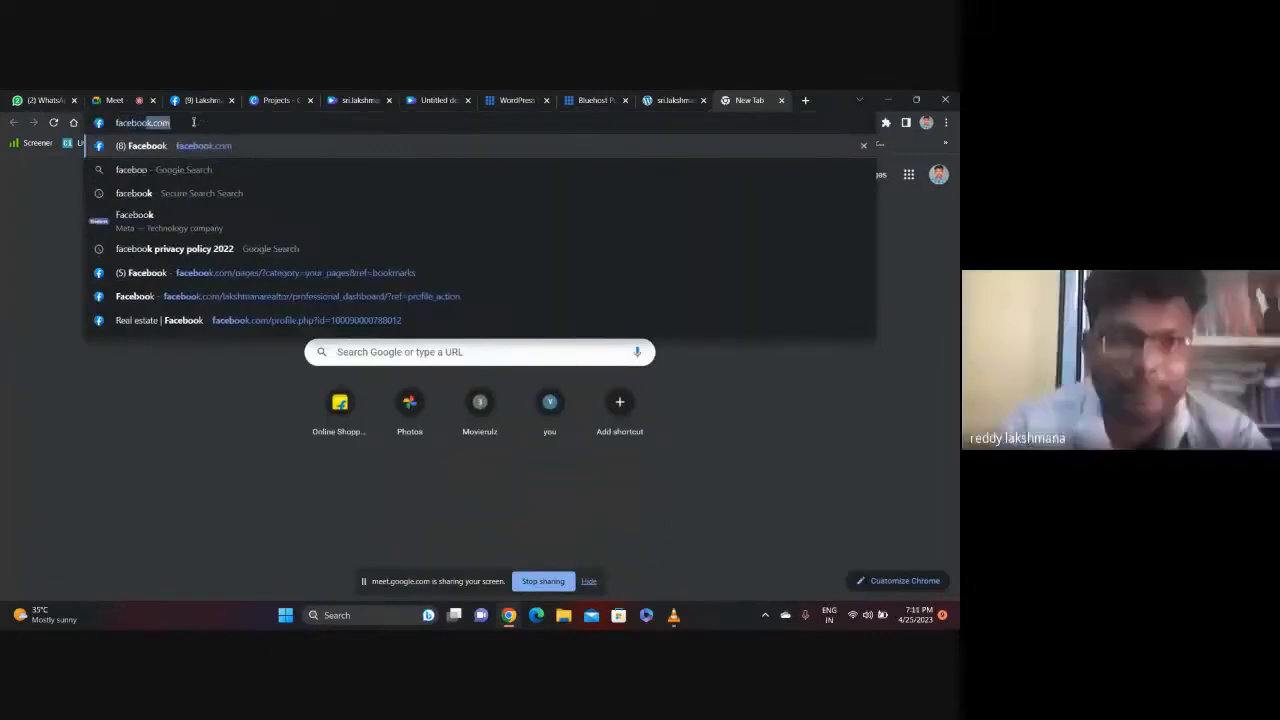
pyautogui.write('k')
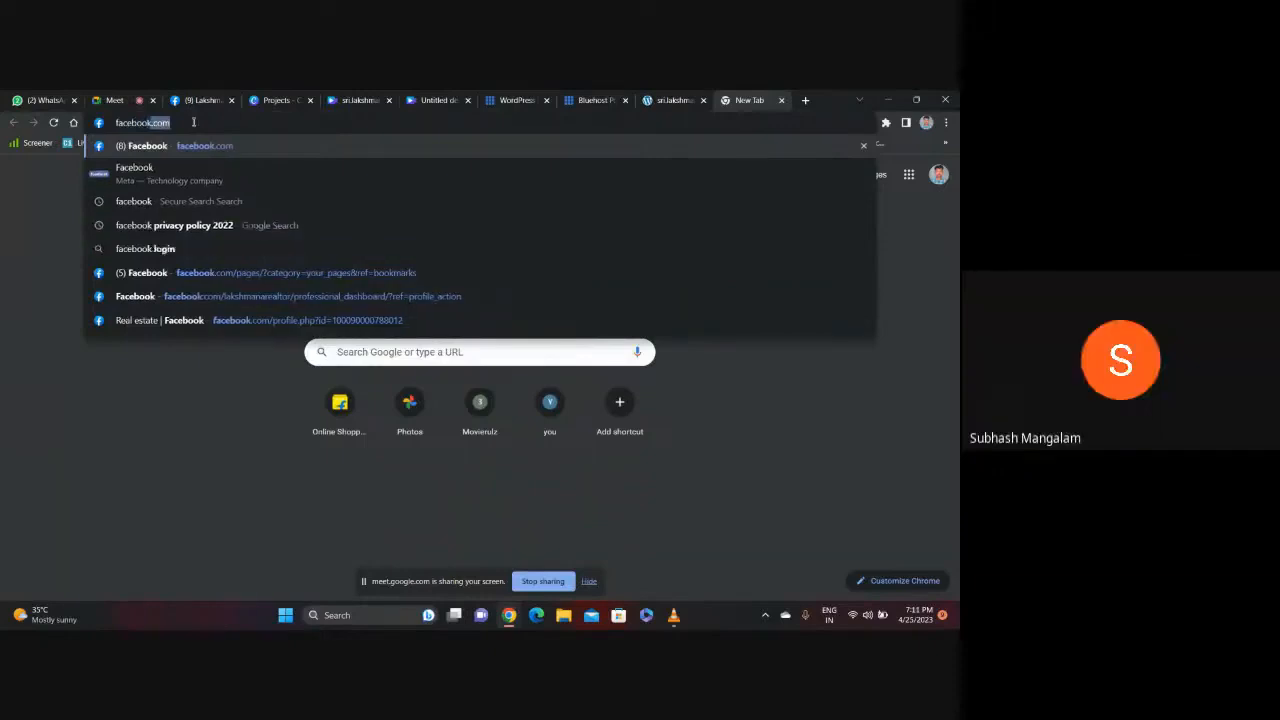
pyautogui.write('.co')
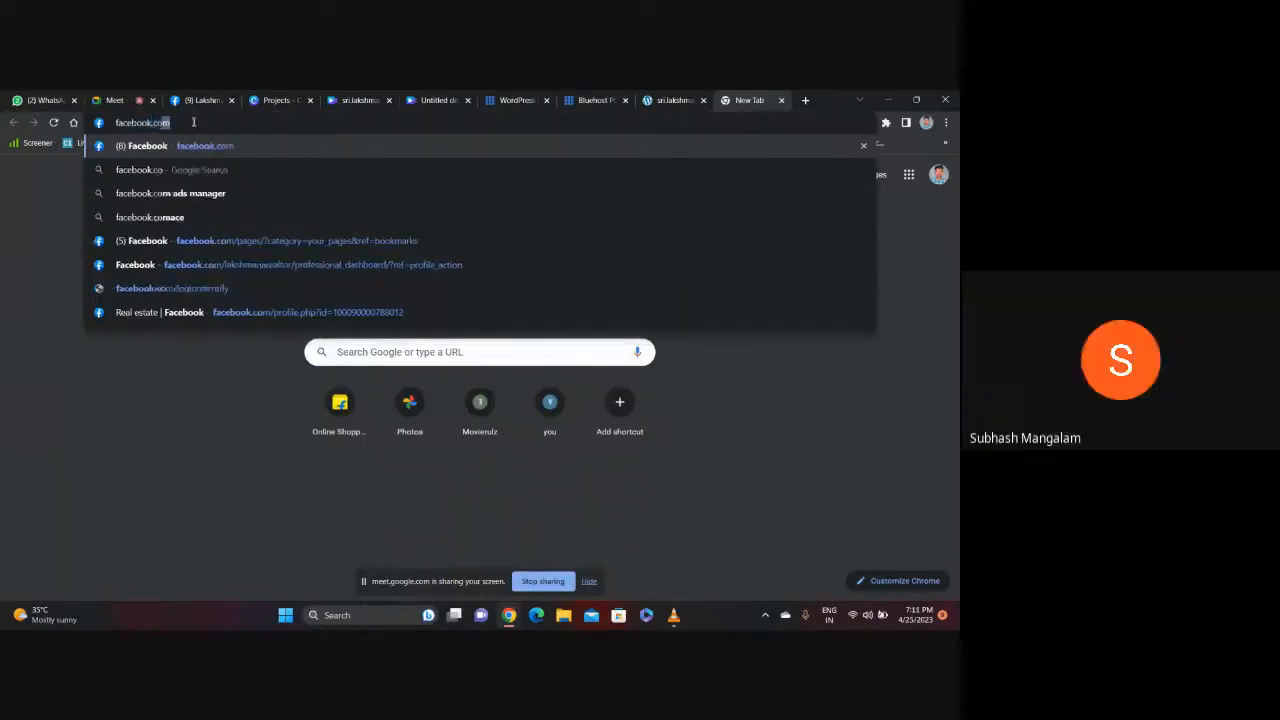
pyautogui.write('m/')
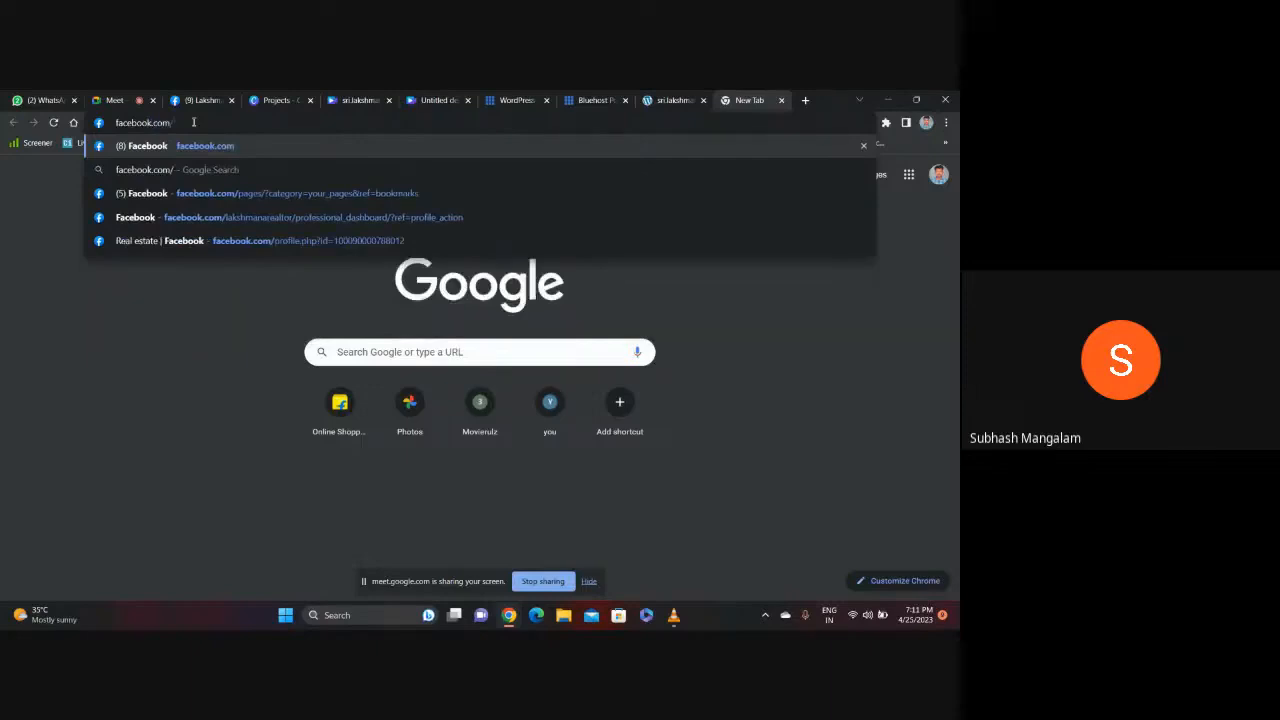
pyautogui.write('ads')
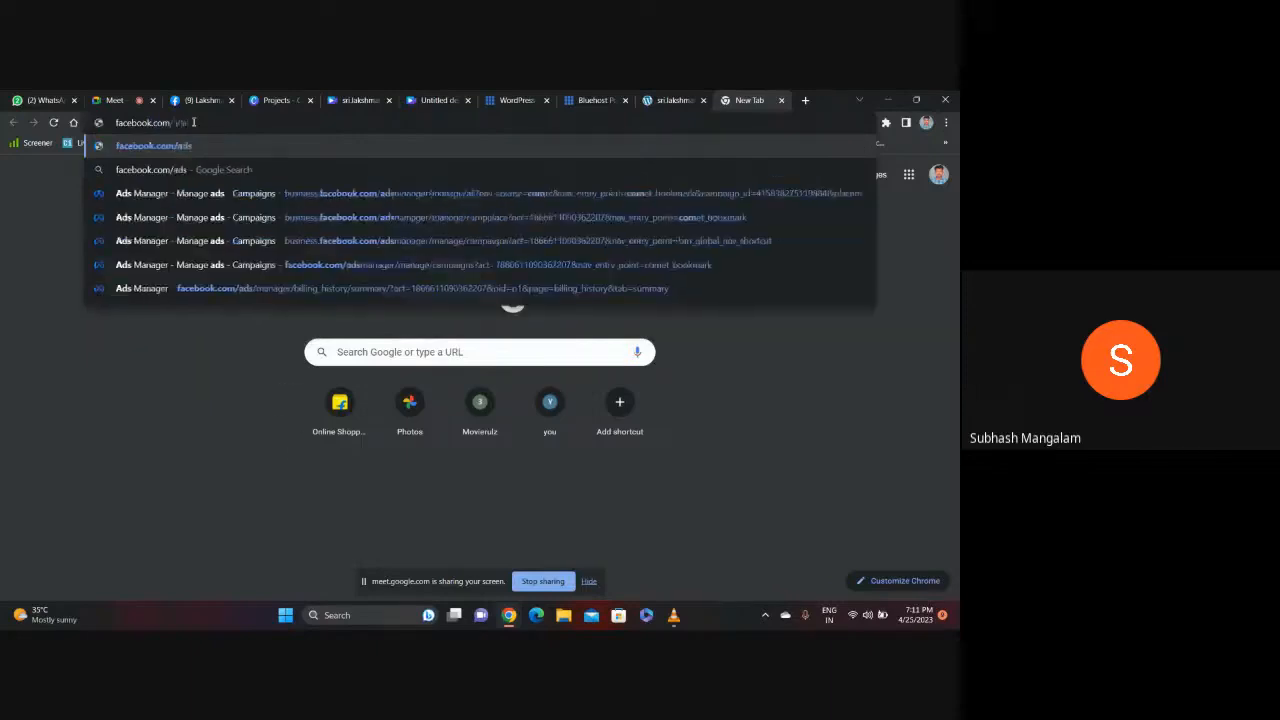
pyautogui.write('man')
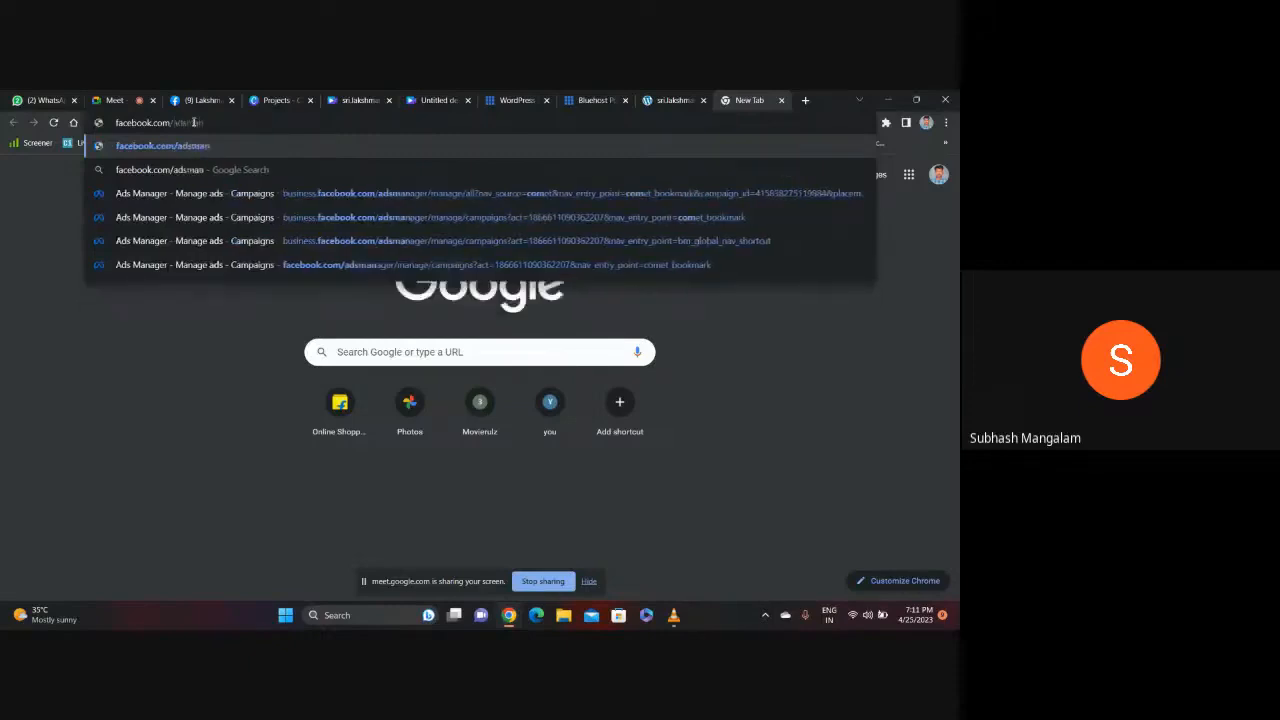
pyautogui.write('ga')
pyautogui.write('r')
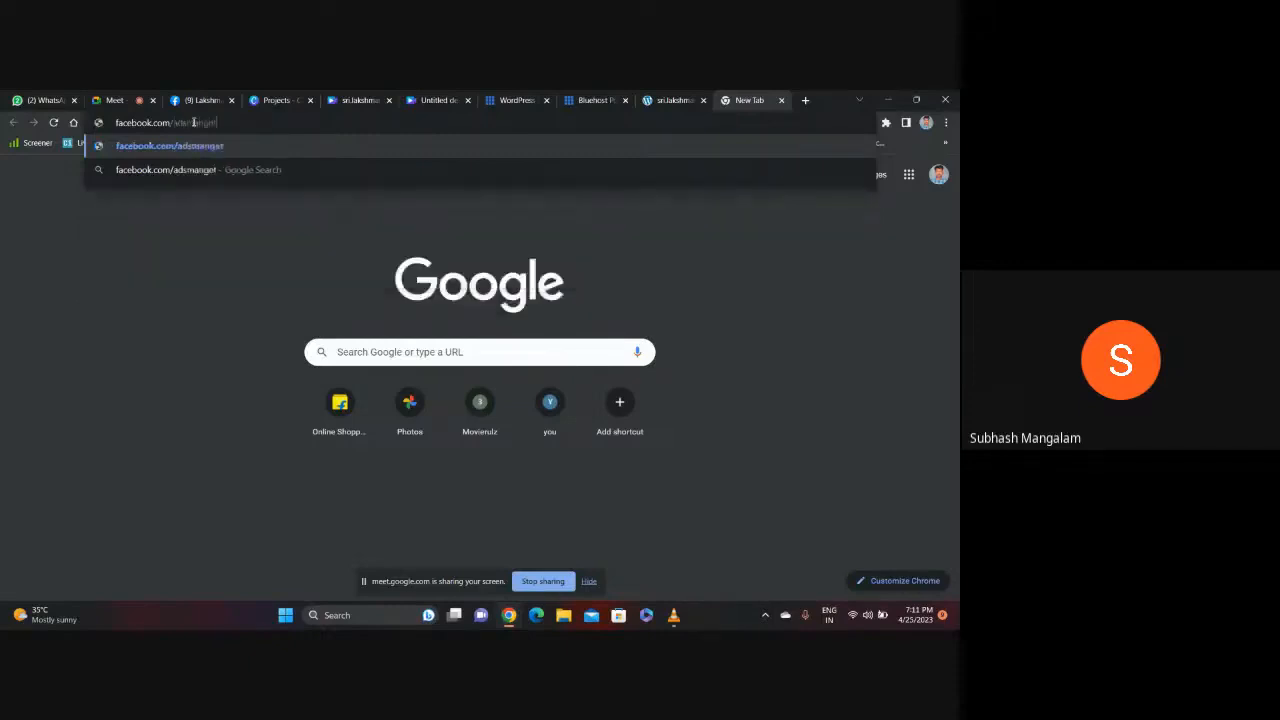
pyautogui.press('BackSpace')
pyautogui.write('r')
pyautogui.press('Return')
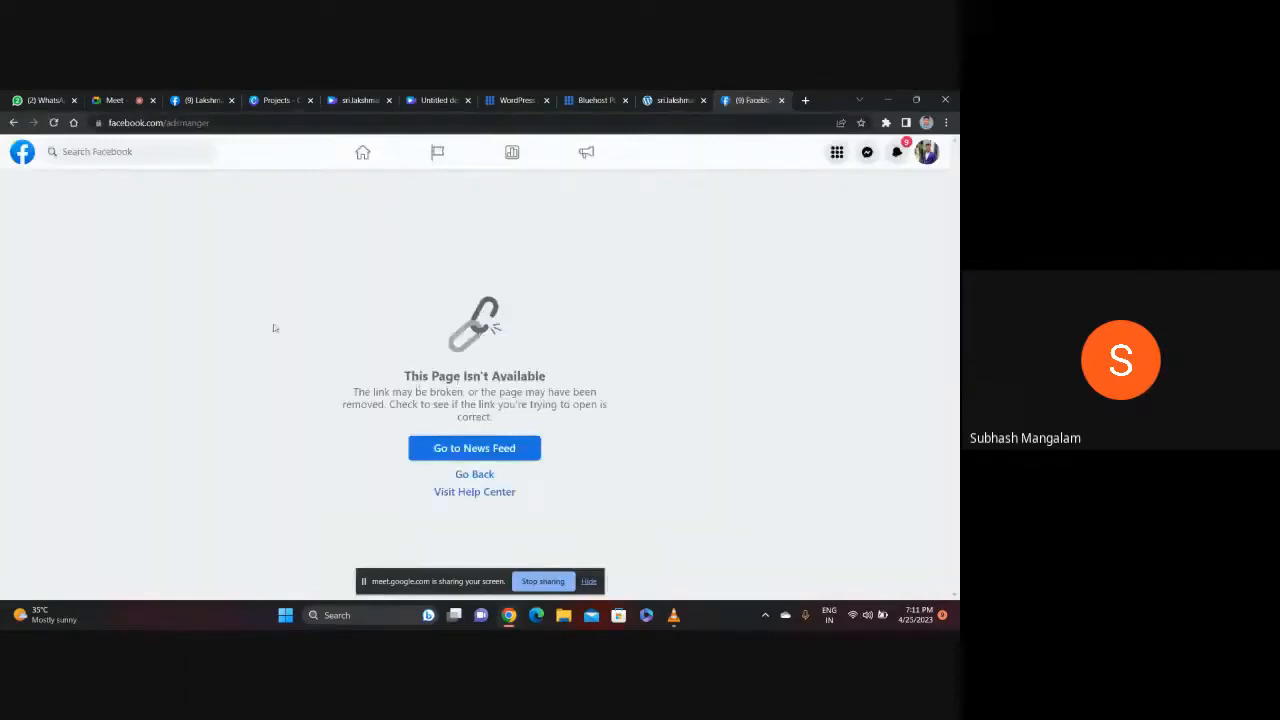
# Correct the address to facebook.com/adsmanager and load the Ads Manager suggestion.
pyautogui.click(197, 122)
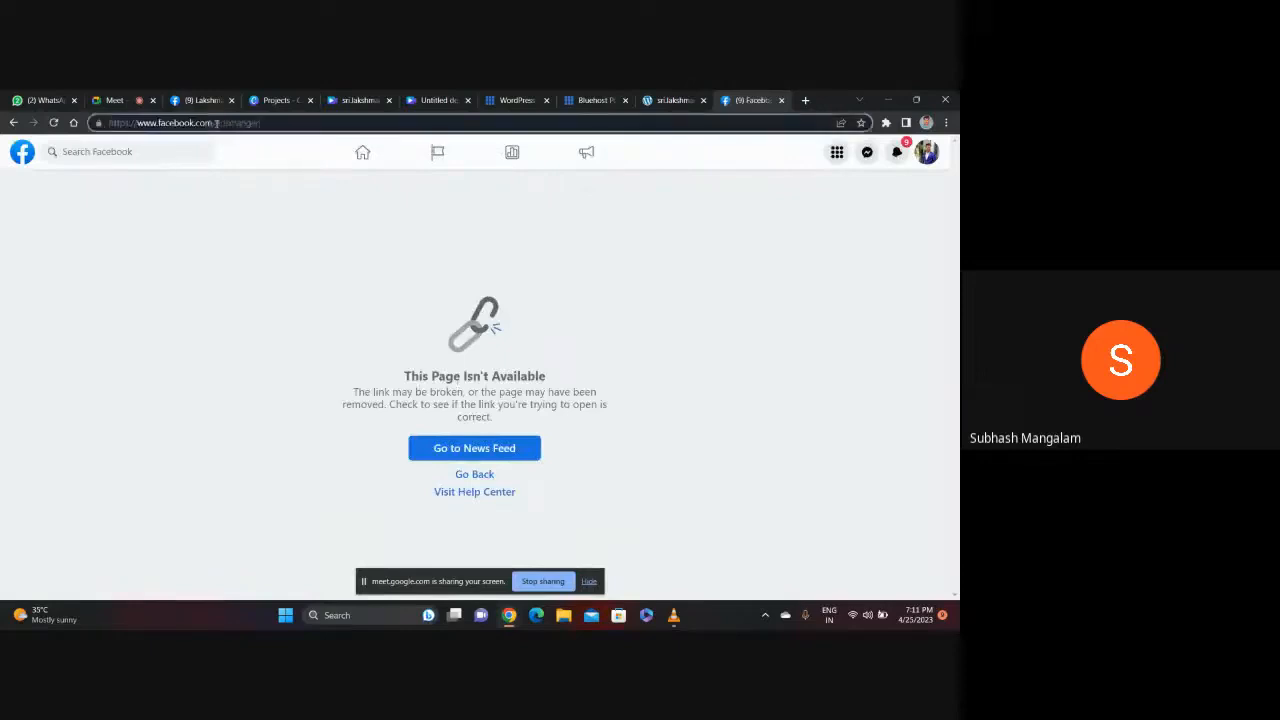
pyautogui.click(299, 117)
pyautogui.press('BackSpace')
pyautogui.press('BackSpace')
pyautogui.press('BackSpace')
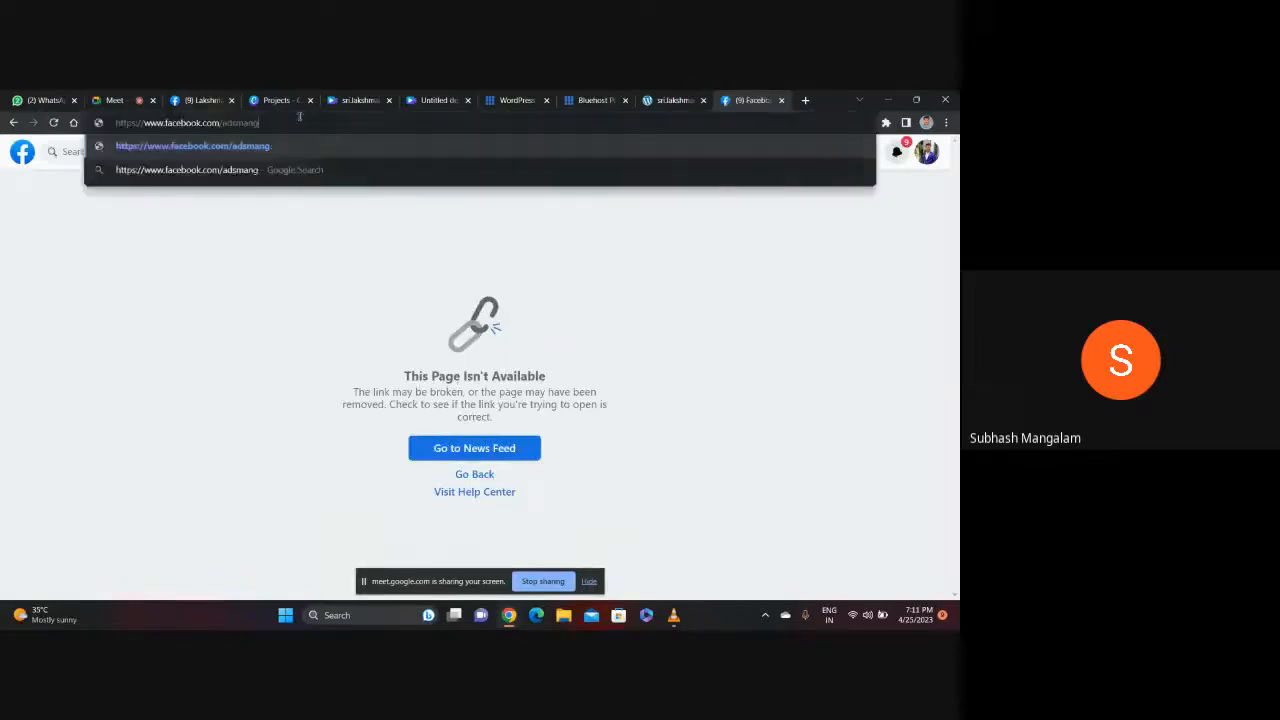
pyautogui.write('ager')
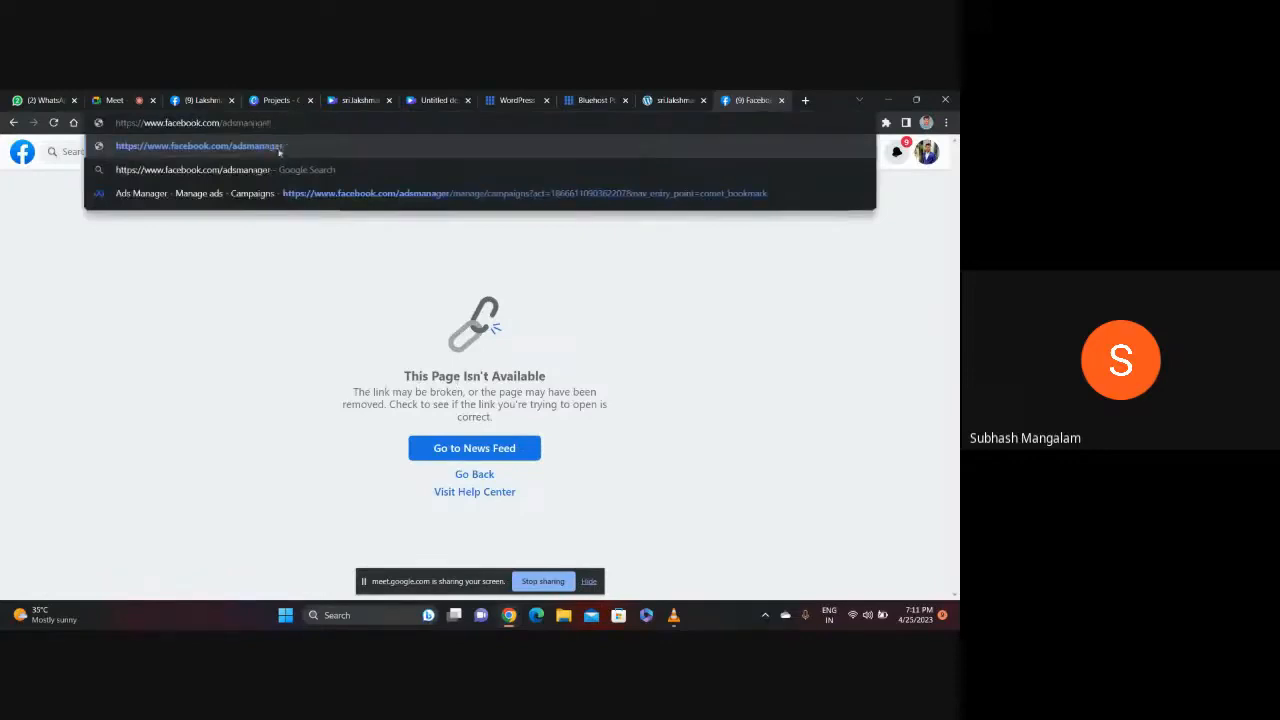
pyautogui.click(279, 148)
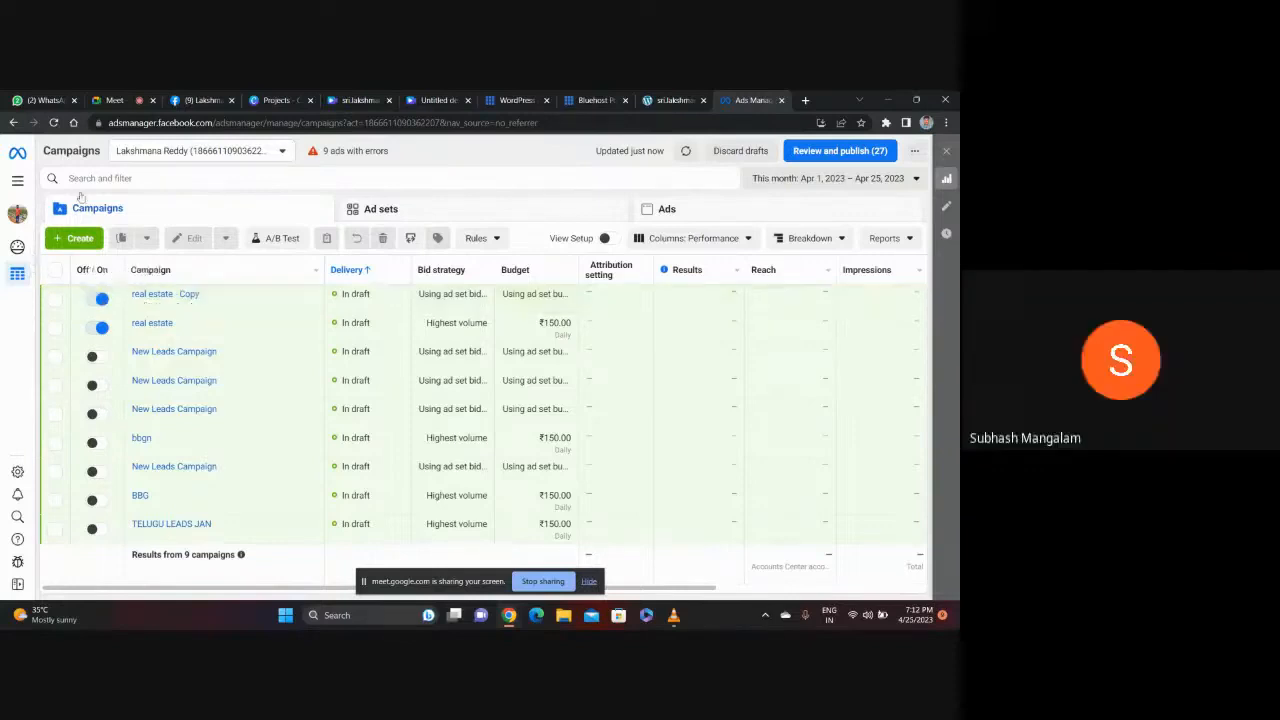
# Return to the Google Meet tab once the Ads Manager campaigns list has loaded.
pyautogui.click(120, 101)
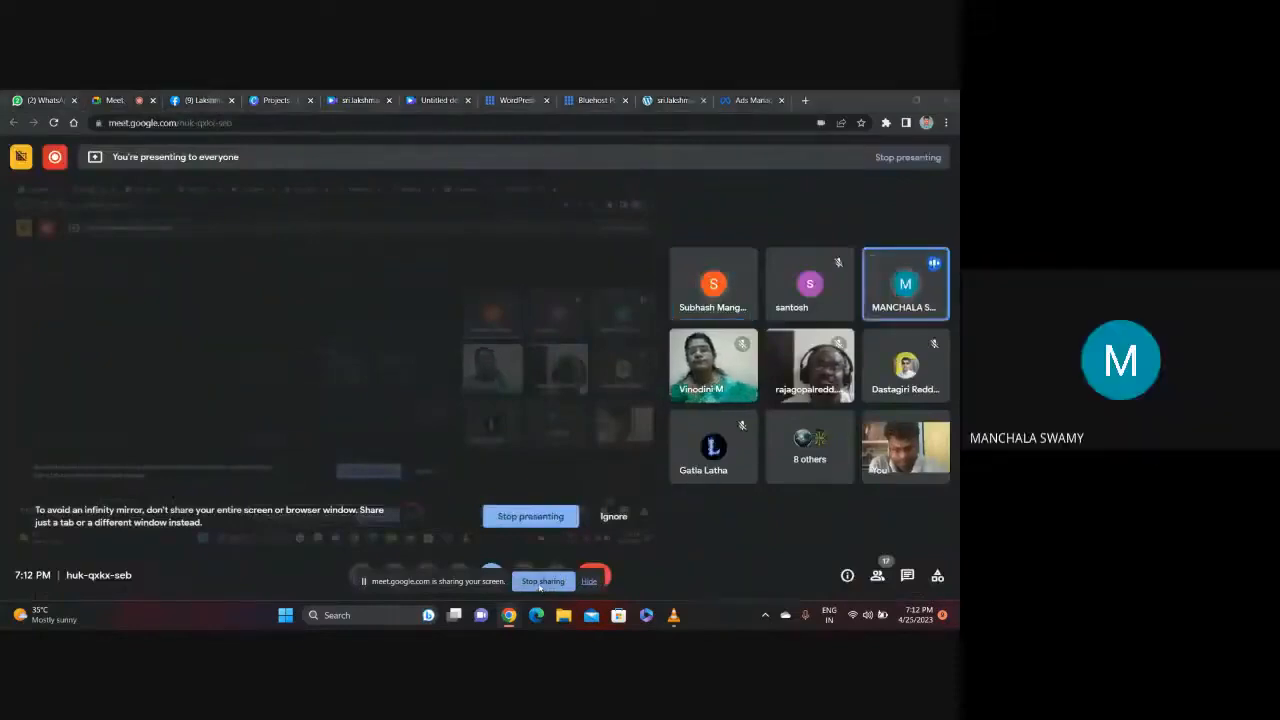
# Stop presenting the screen in the Google Meet call.
pyautogui.click(542, 581)
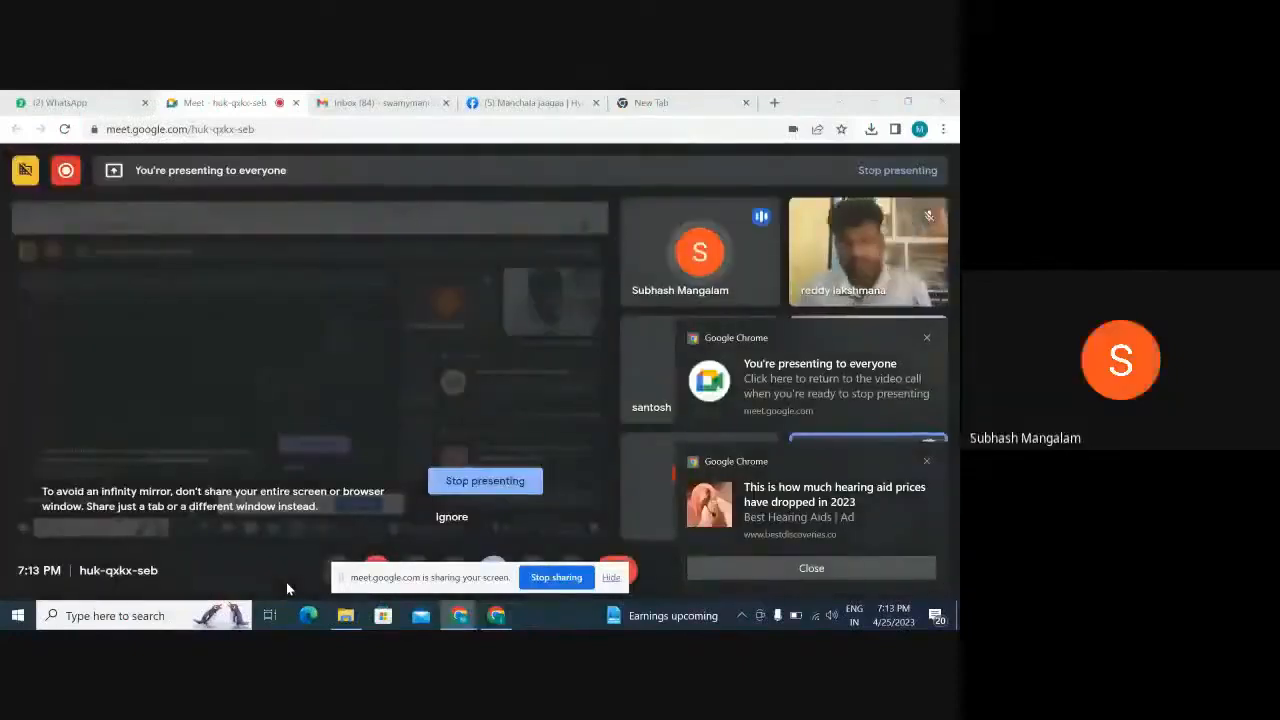
# Go to facebook.com/adsmanager in the new tab.
pyautogui.click(665, 102)
pyautogui.click(628, 131)
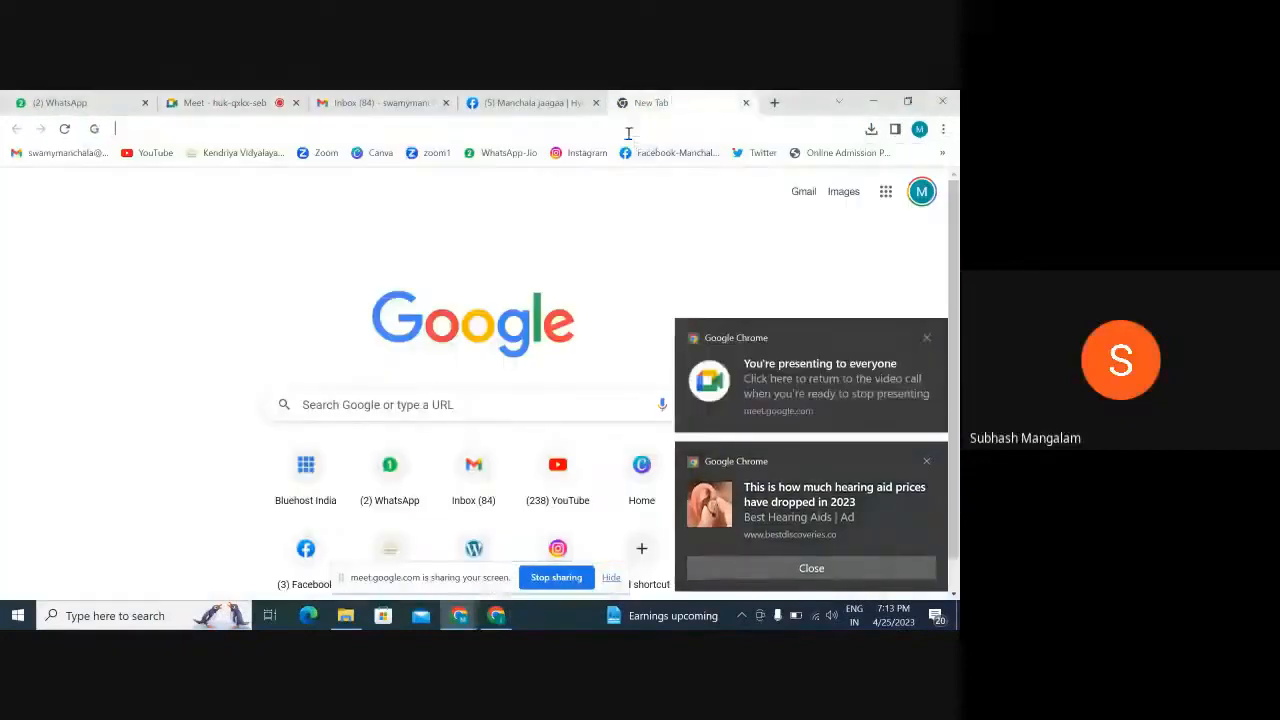
pyautogui.write('fae')
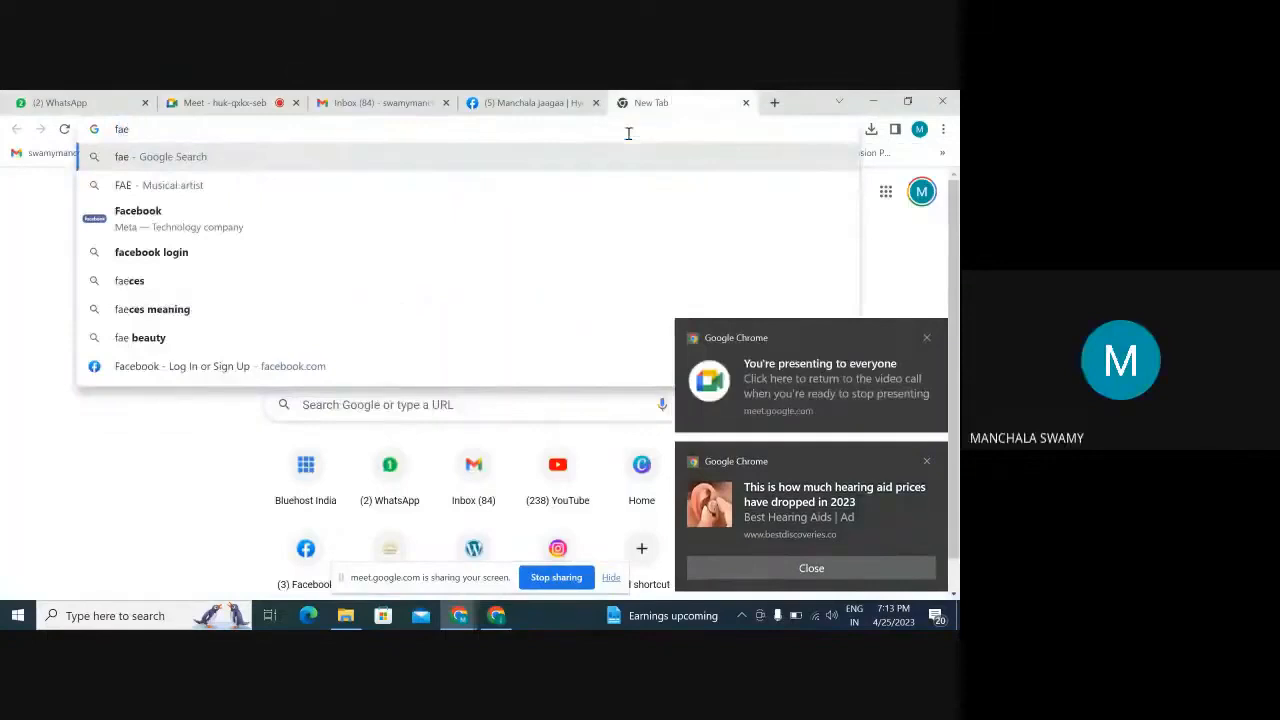
pyautogui.press('BackSpace')
pyautogui.write('ce')
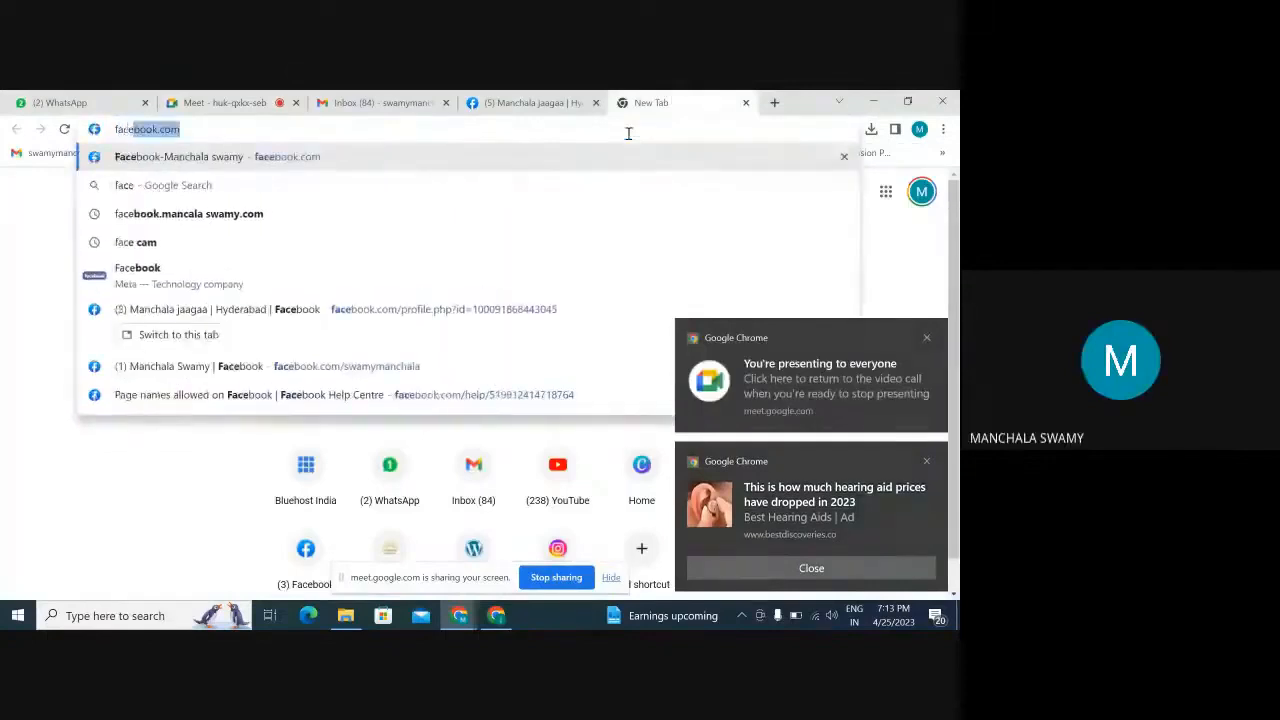
pyautogui.write('book.')
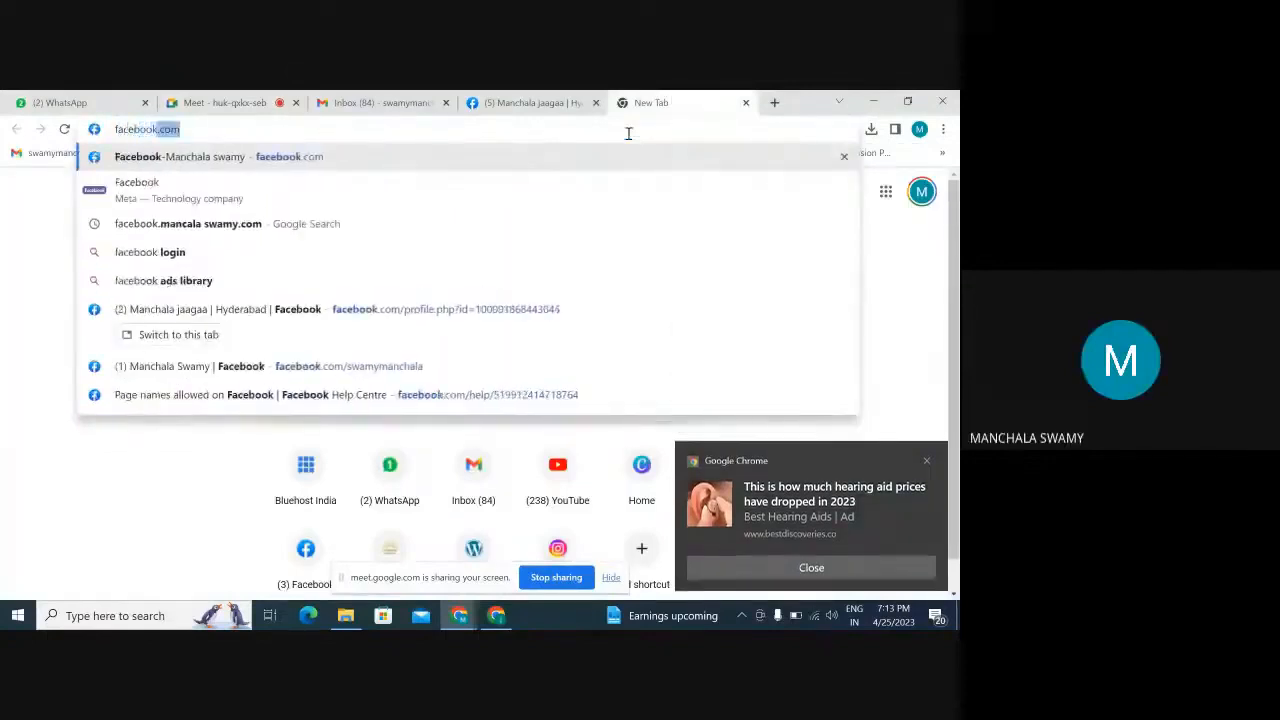
pyautogui.write('com')
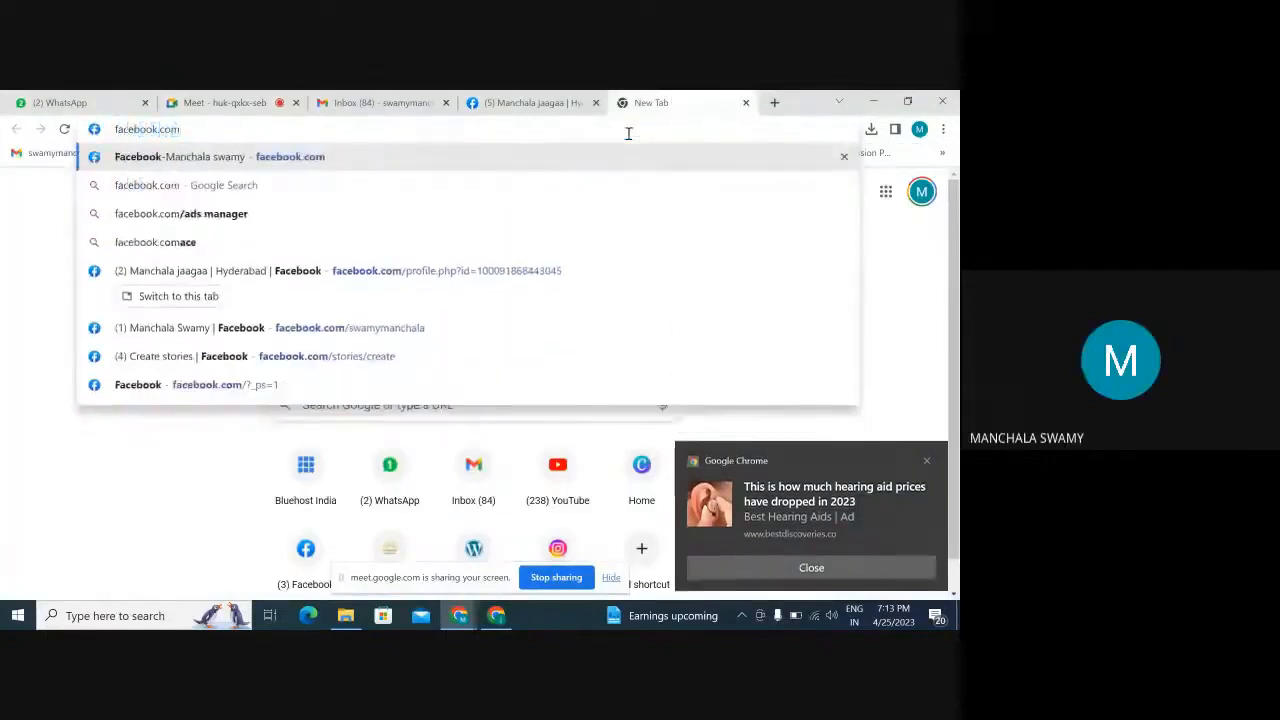
pyautogui.write('/ads')
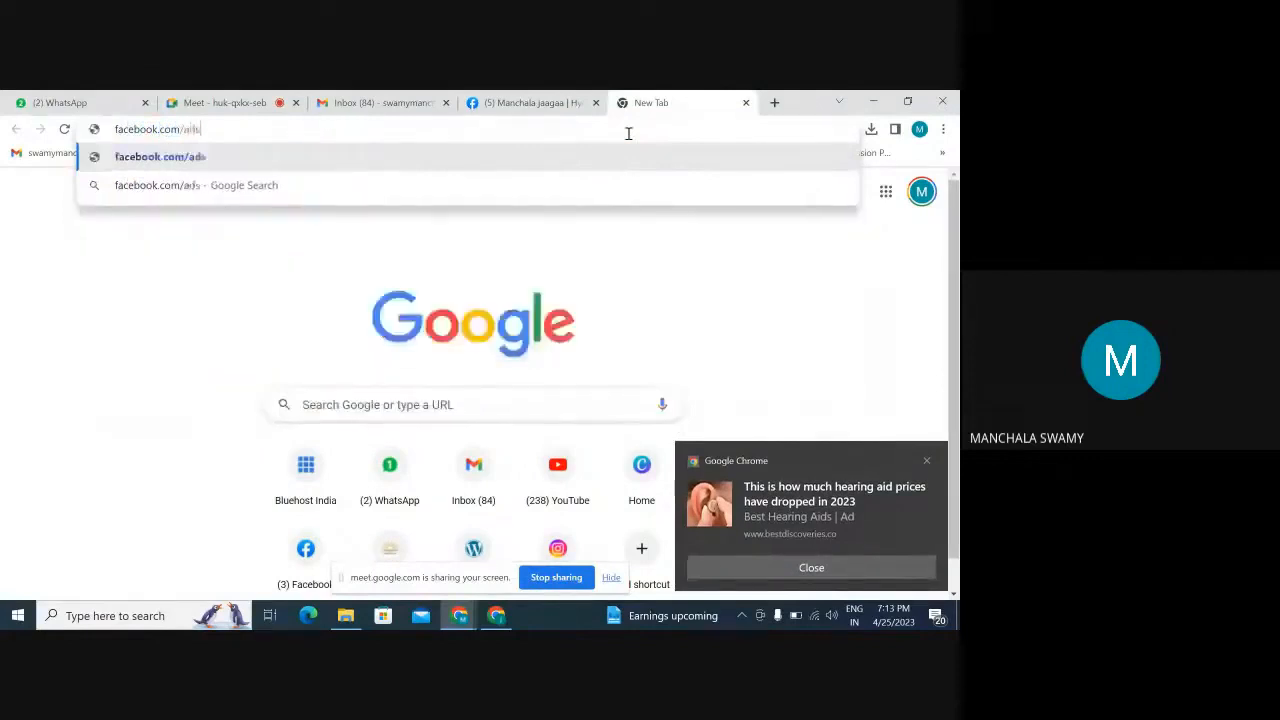
pyautogui.write('manager')
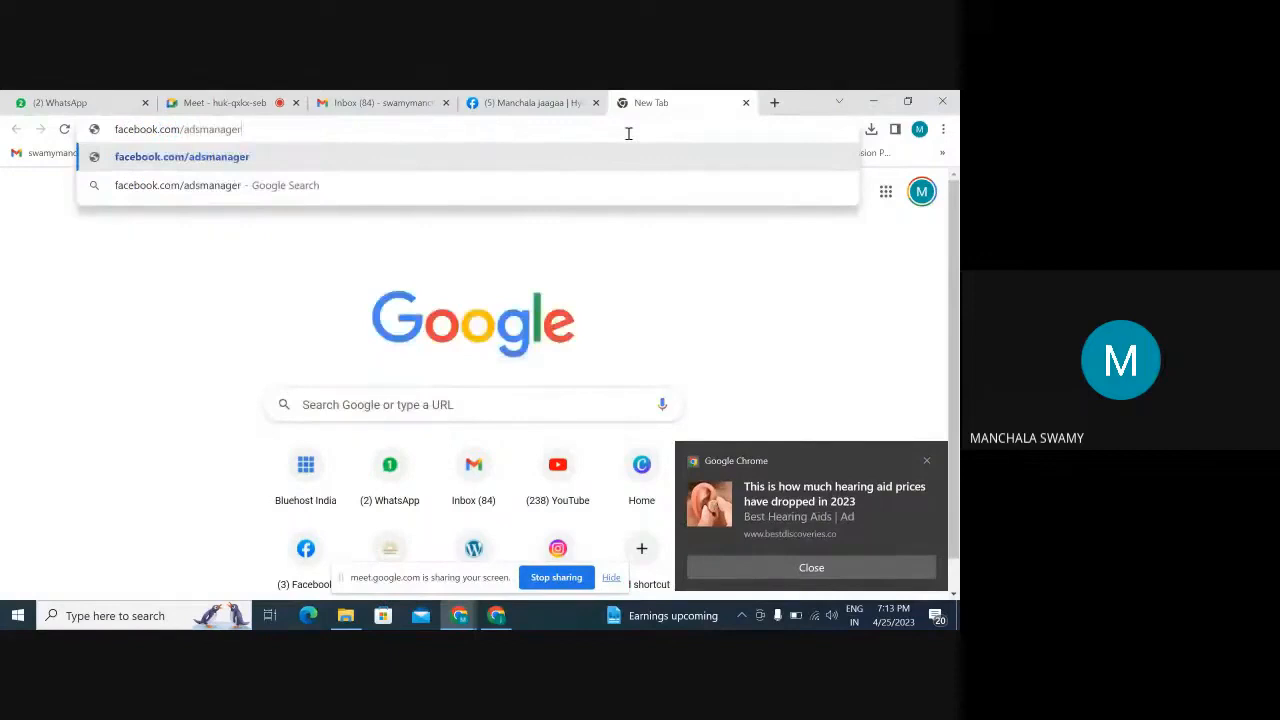
pyautogui.press('Return')
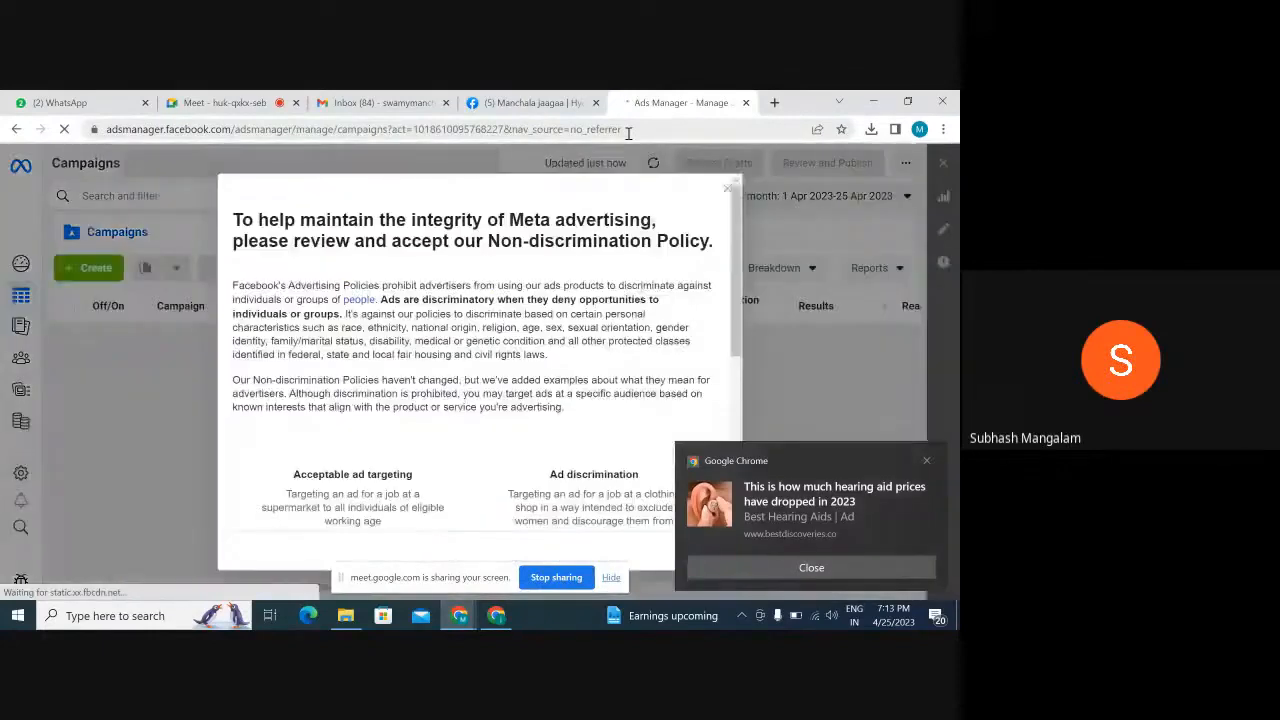
# Dismiss the stacked notification pop-ups and close the accidentally opened YouTube tab.
pyautogui.click(926, 459)
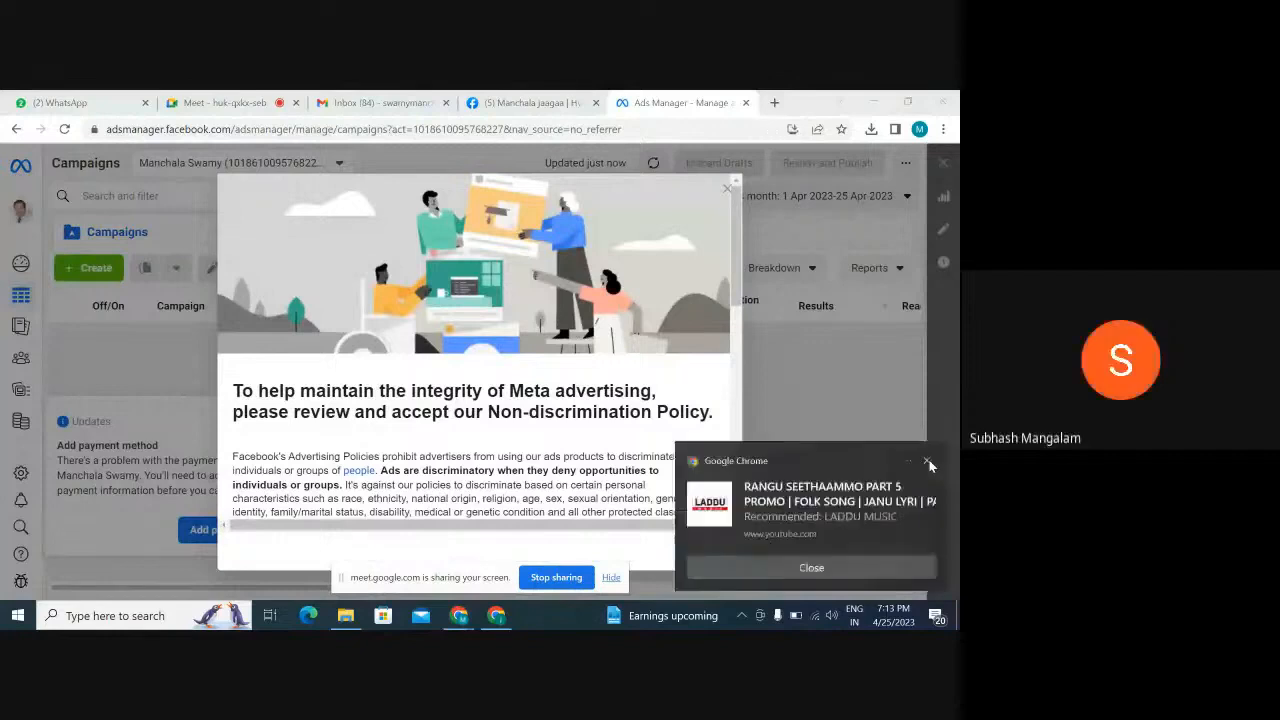
pyautogui.click(921, 471)
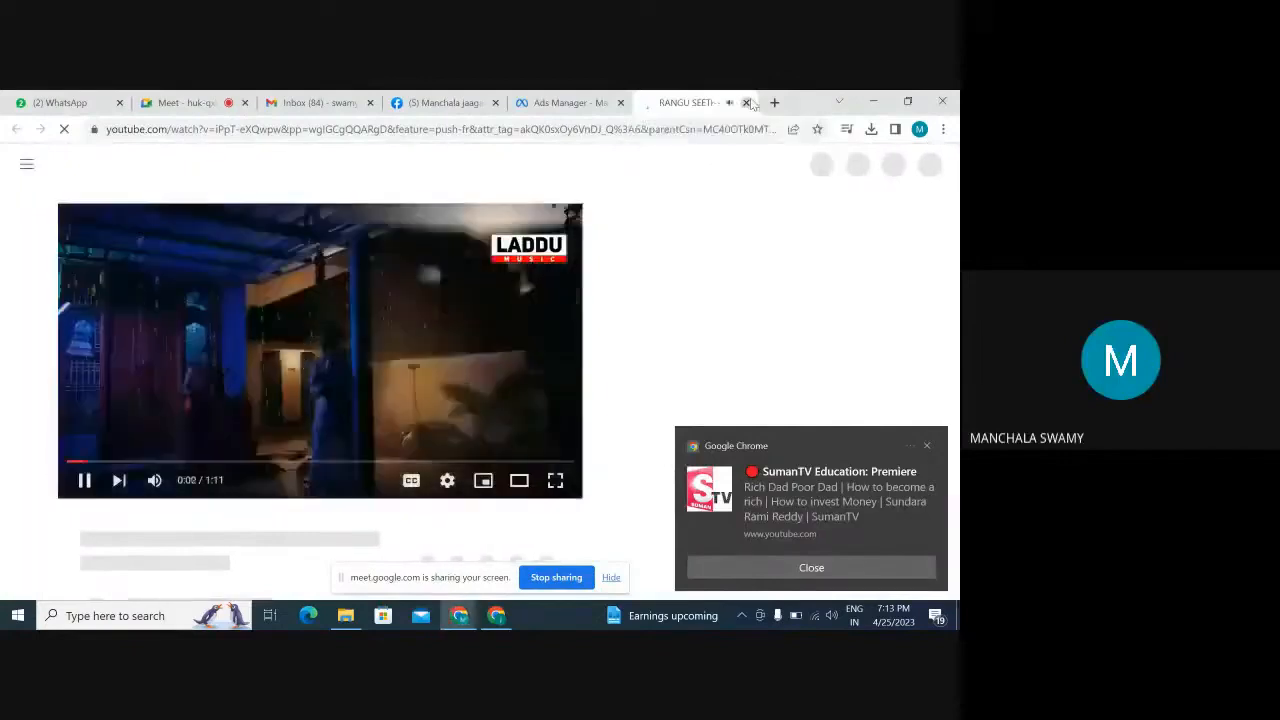
pyautogui.click(746, 103)
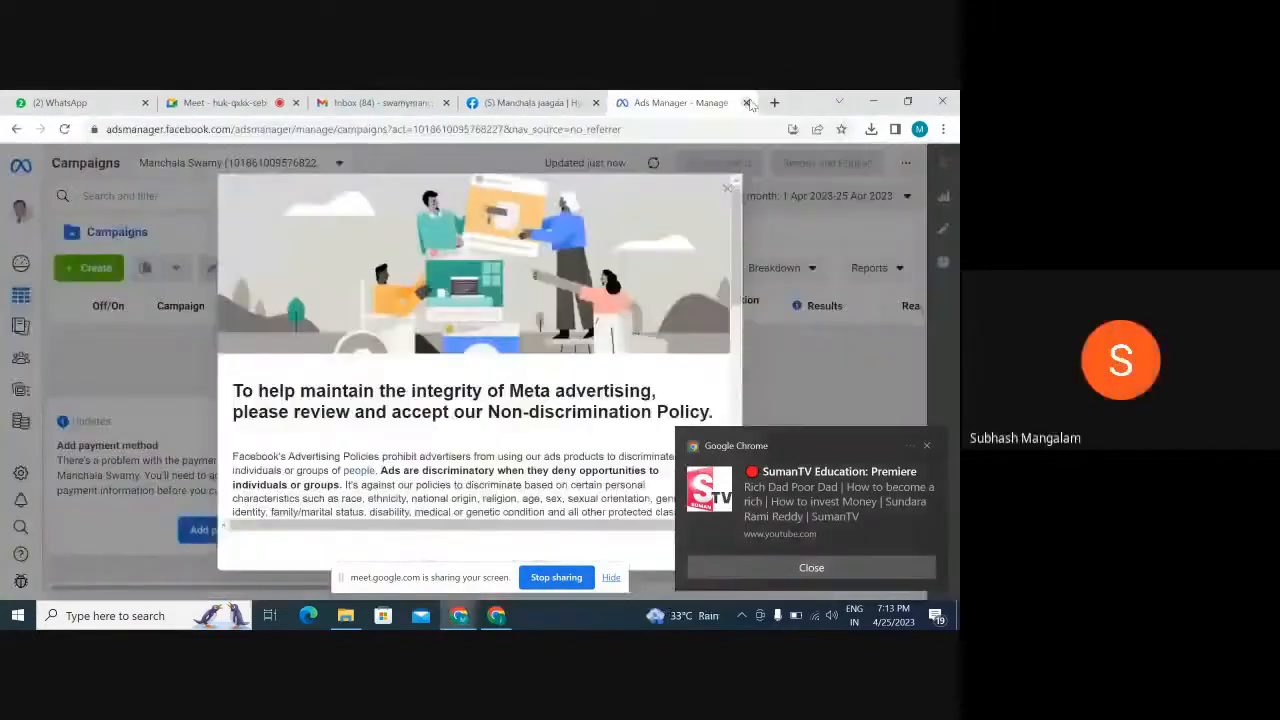
pyautogui.click(925, 446)
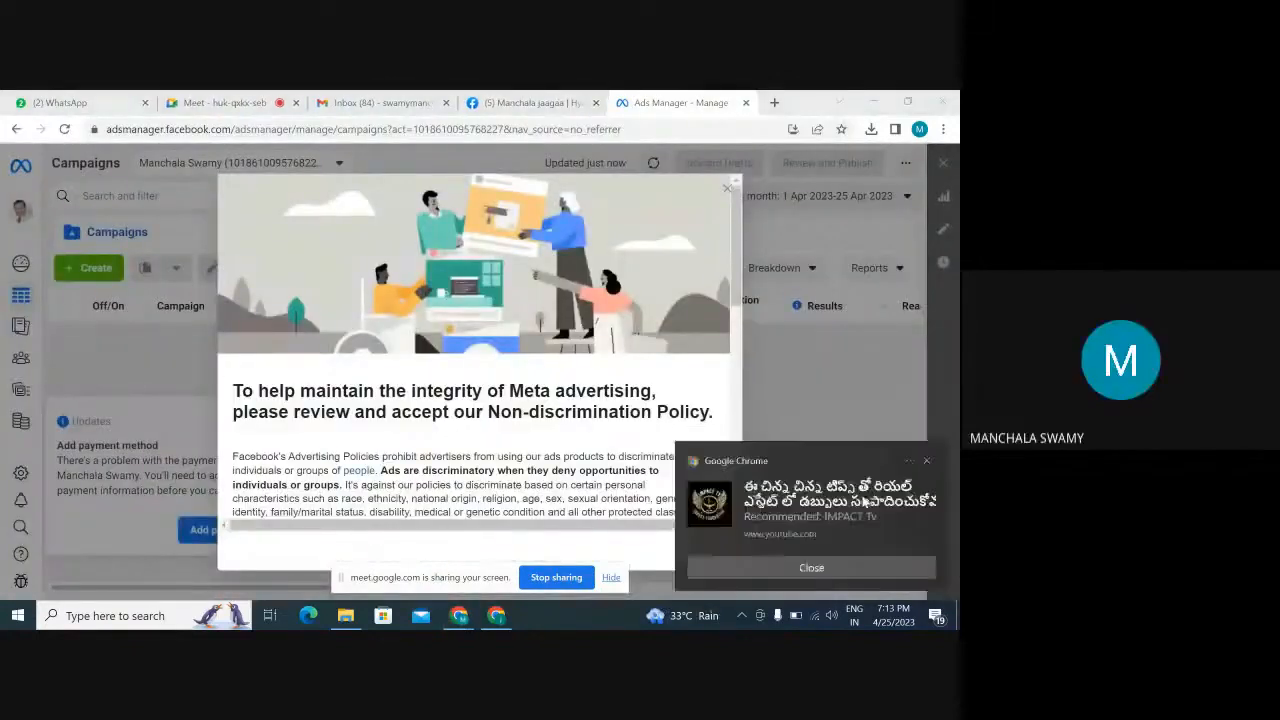
pyautogui.click(926, 463)
pyautogui.click(927, 464)
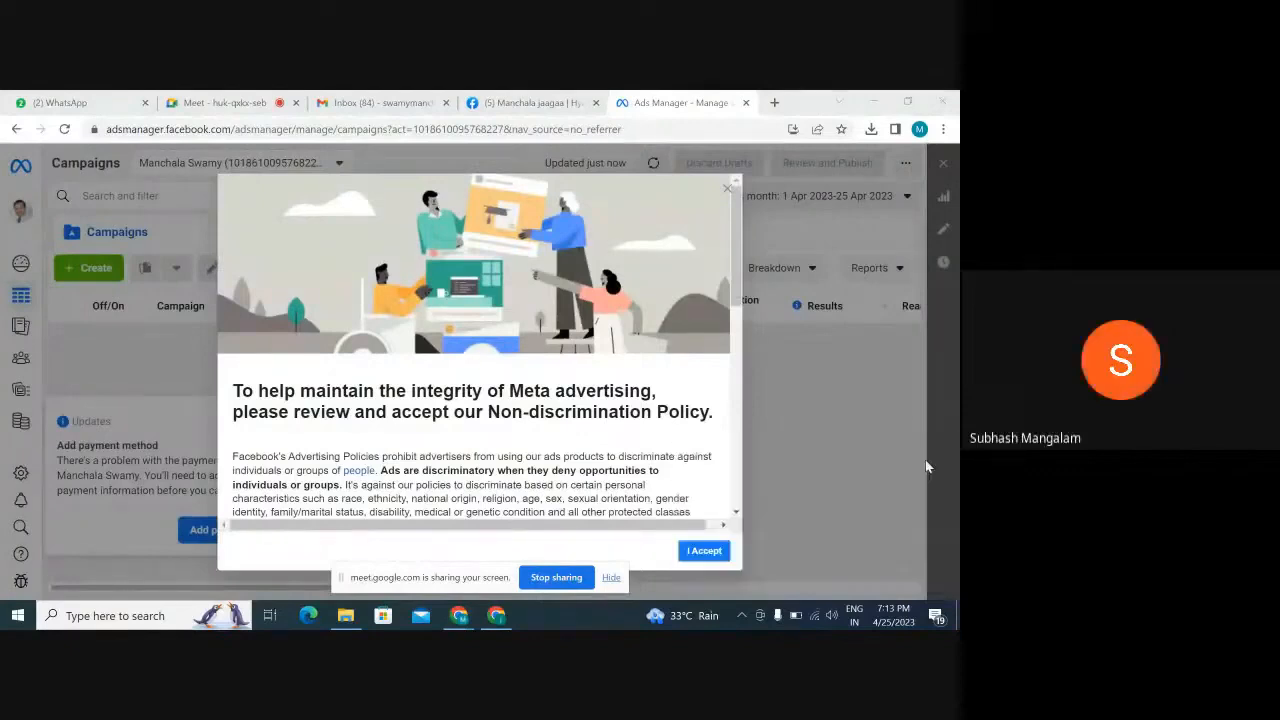
pyautogui.click(925, 461)
pyautogui.click(926, 462)
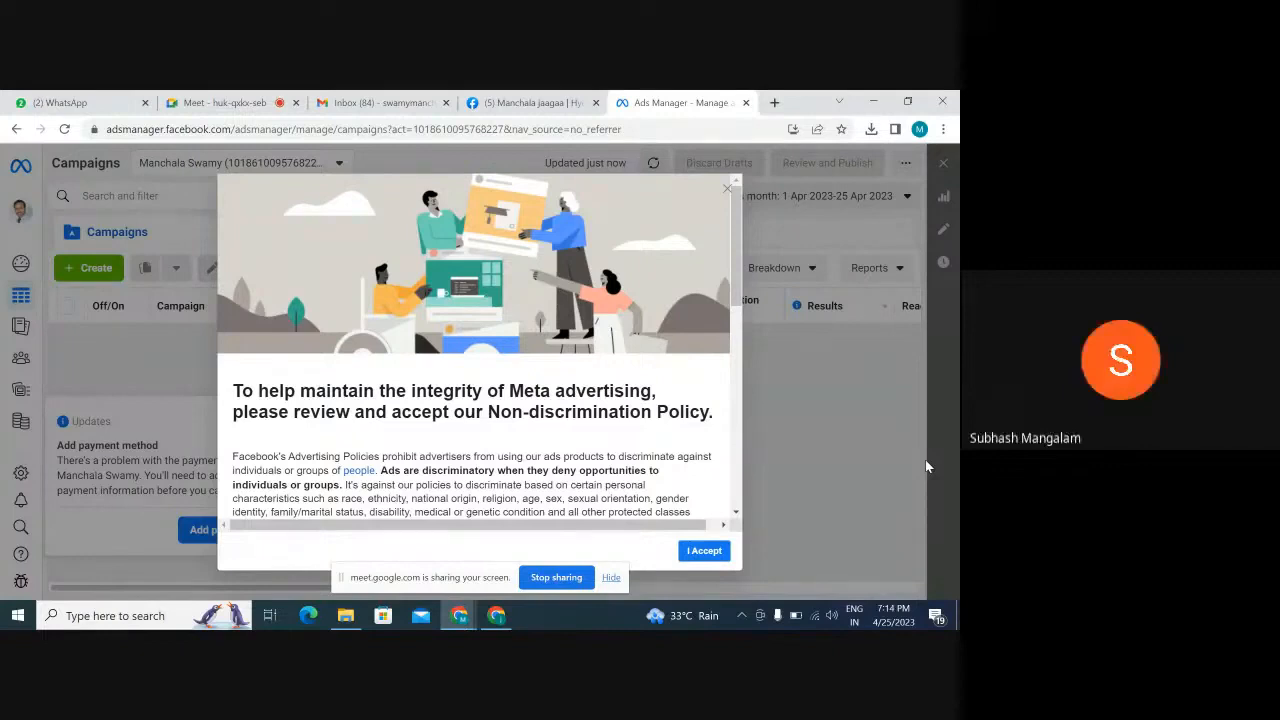
# Turn off Windows notifications from apps and other senders, then close Settings.
pyautogui.click(936, 616)
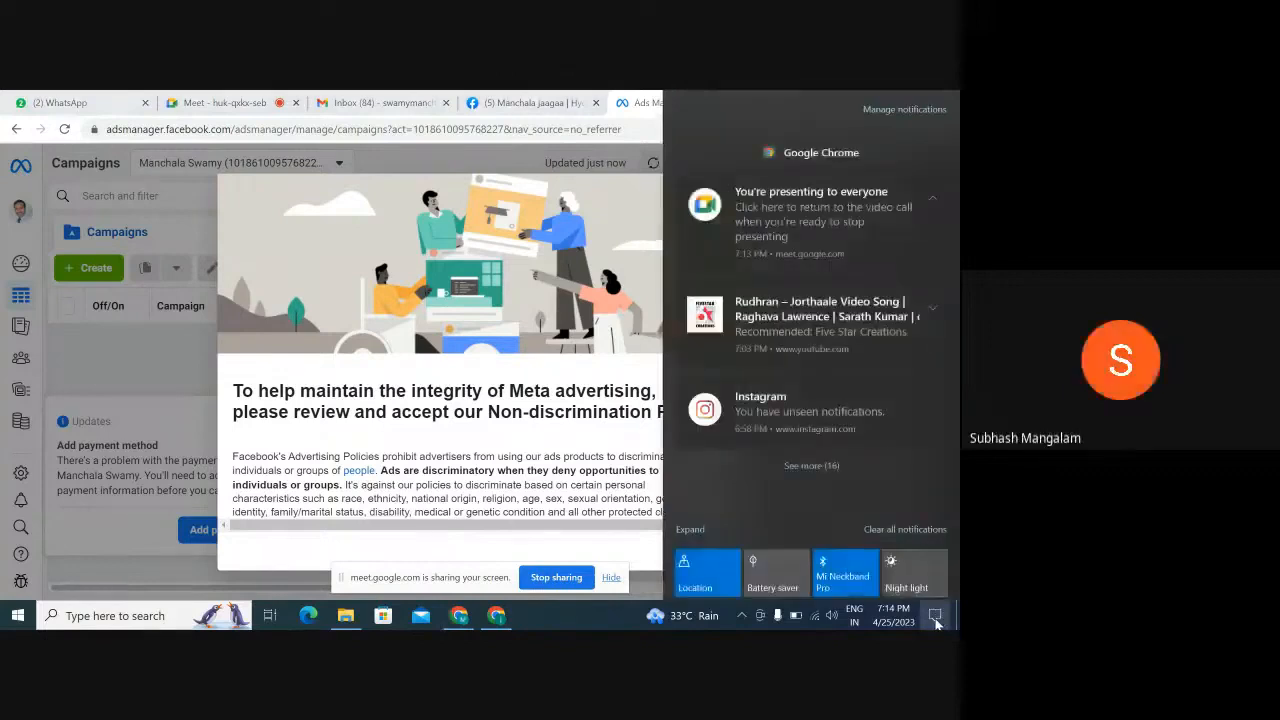
pyautogui.click(901, 109)
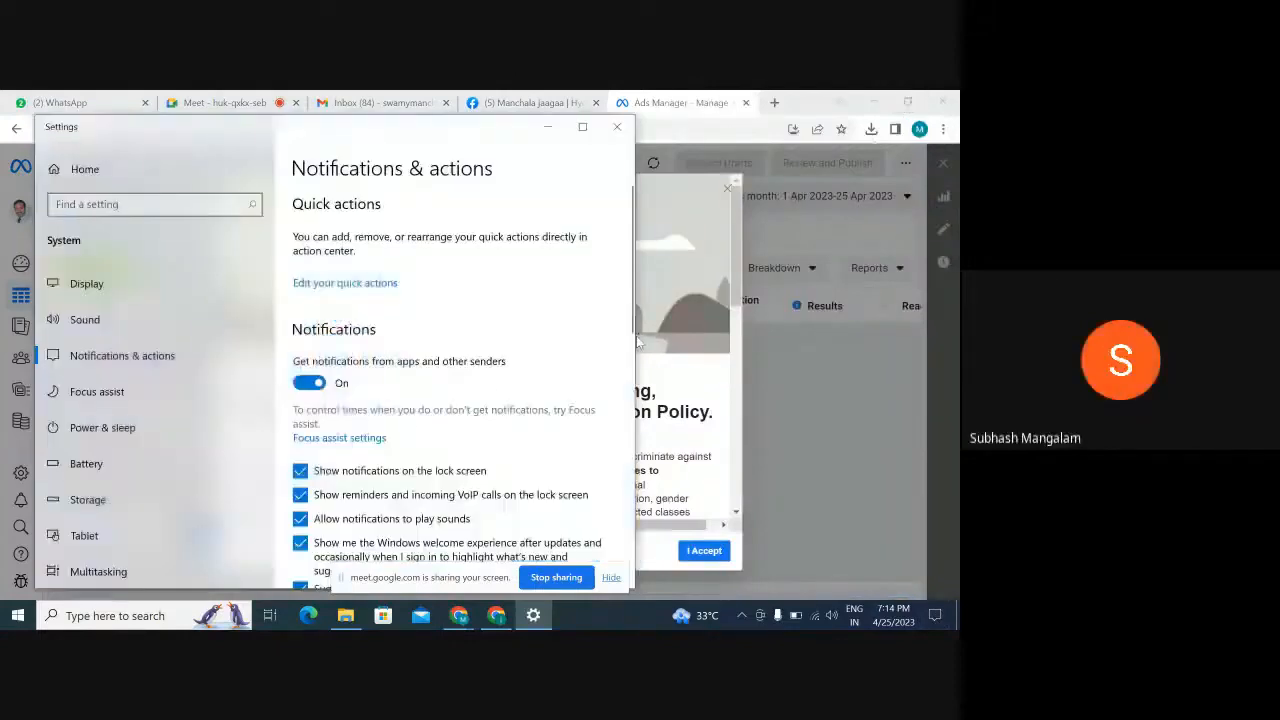
pyautogui.click(318, 386)
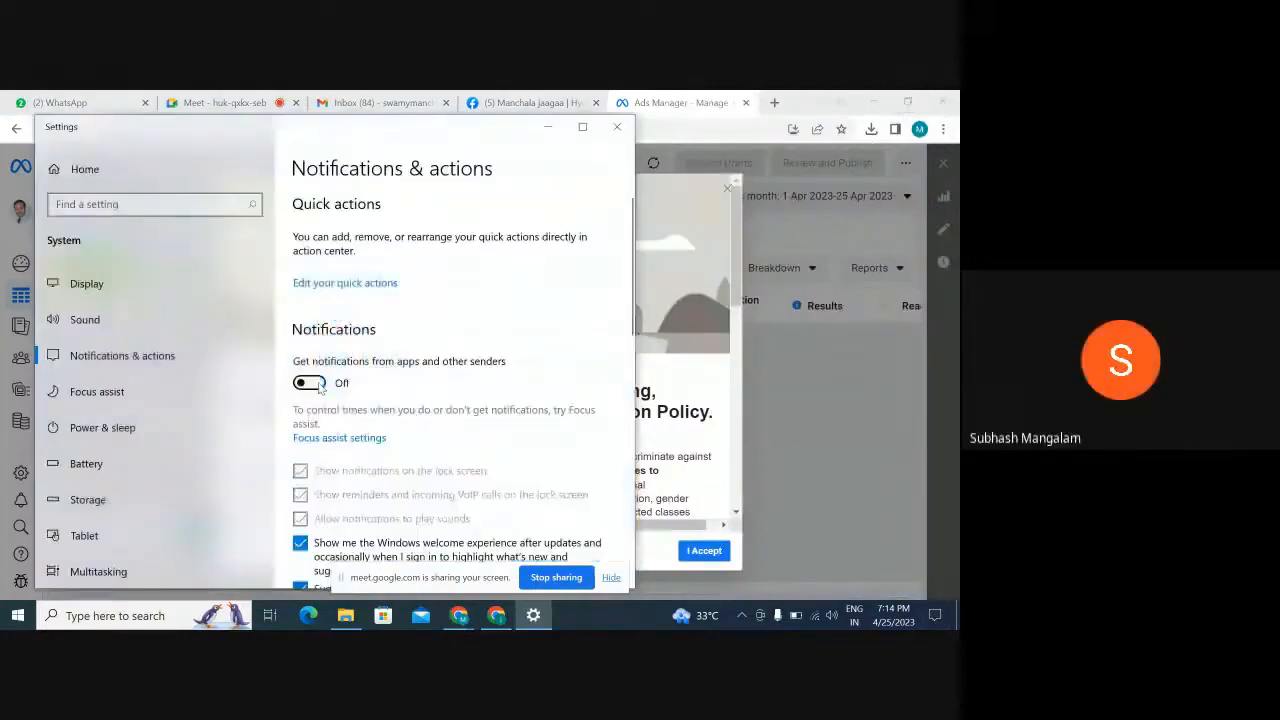
pyautogui.click(618, 127)
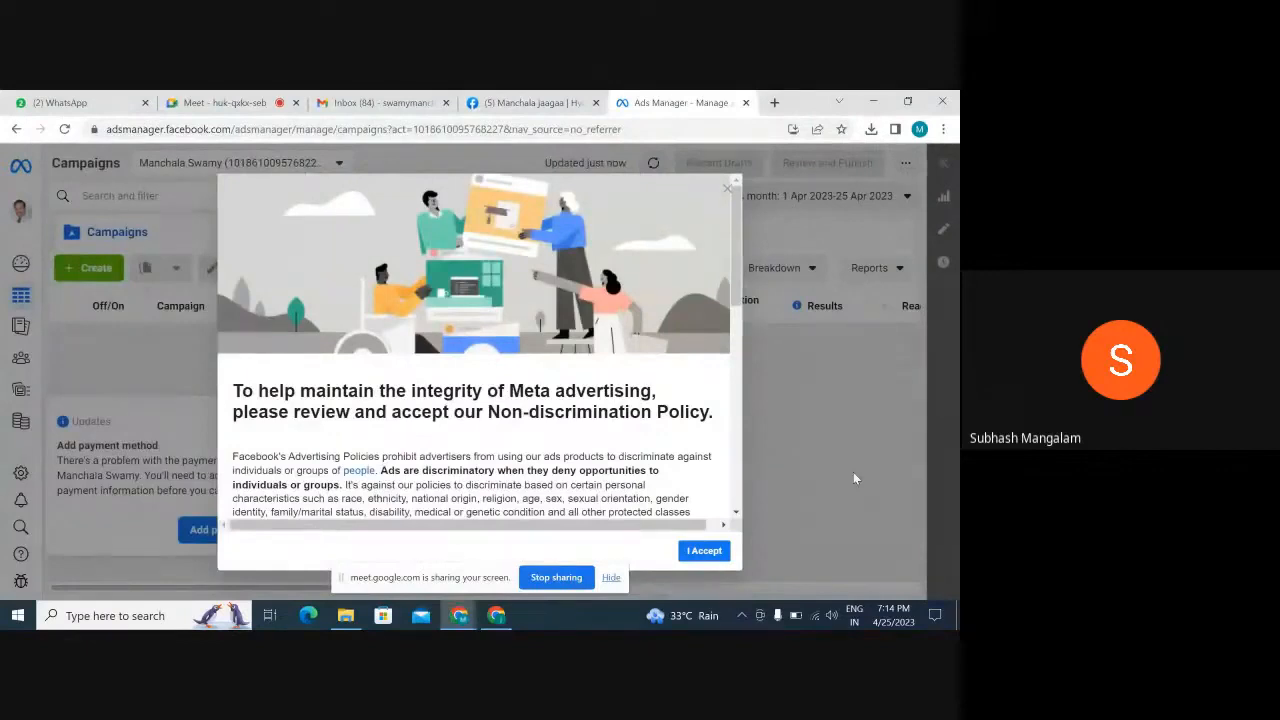
# Accept Meta's Non-discrimination Policy and close its confirmation to return to Campaigns.
pyautogui.click(705, 551)
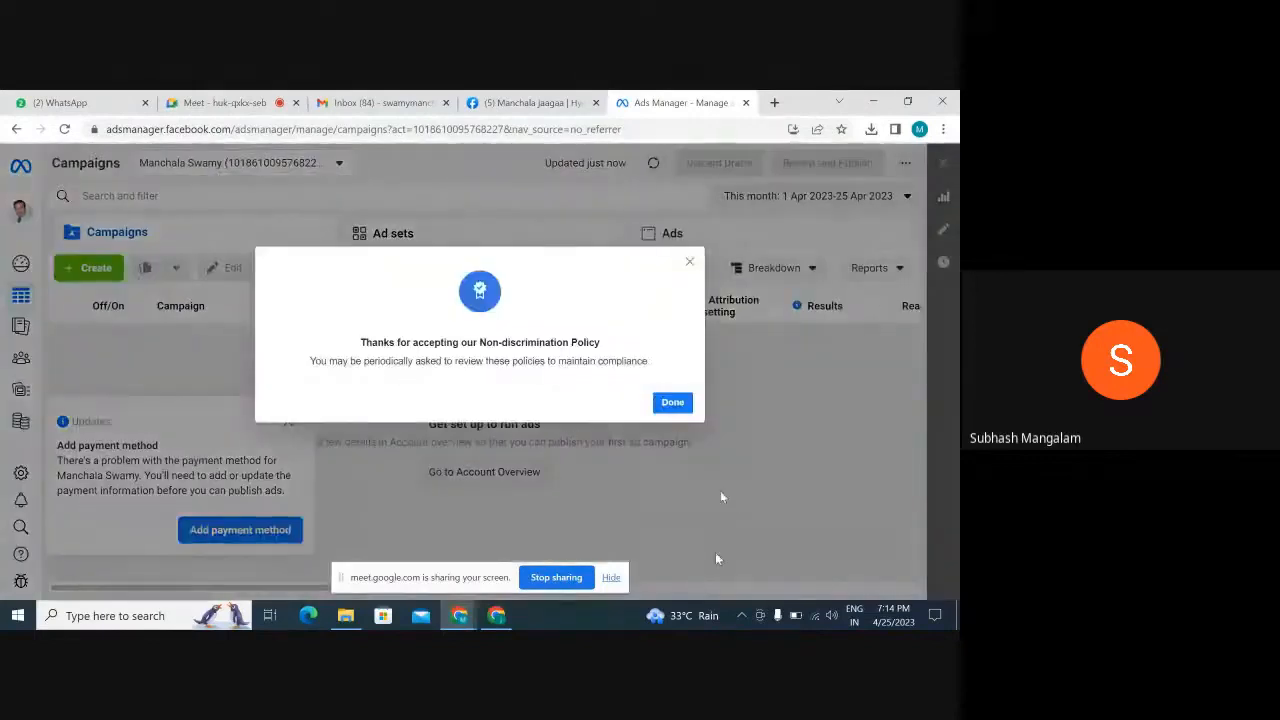
pyautogui.click(672, 404)
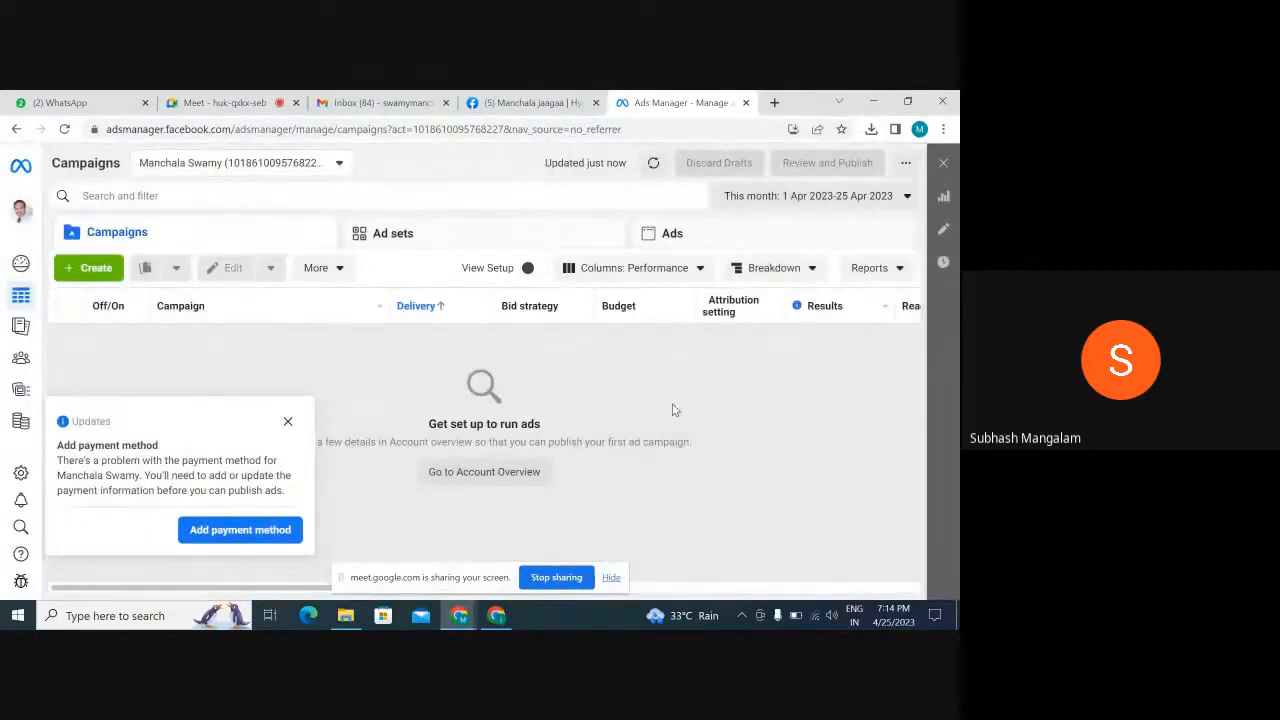
pyautogui.rightClick(651, 414)
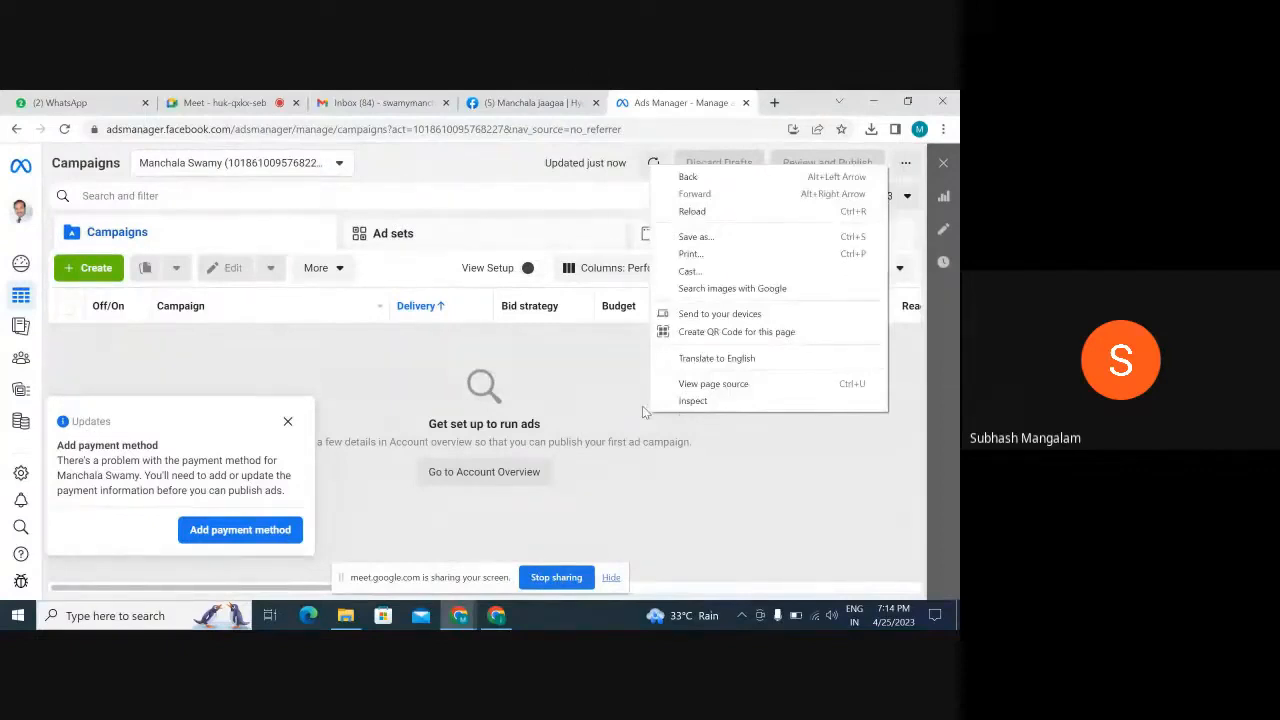
pyautogui.click(736, 446)
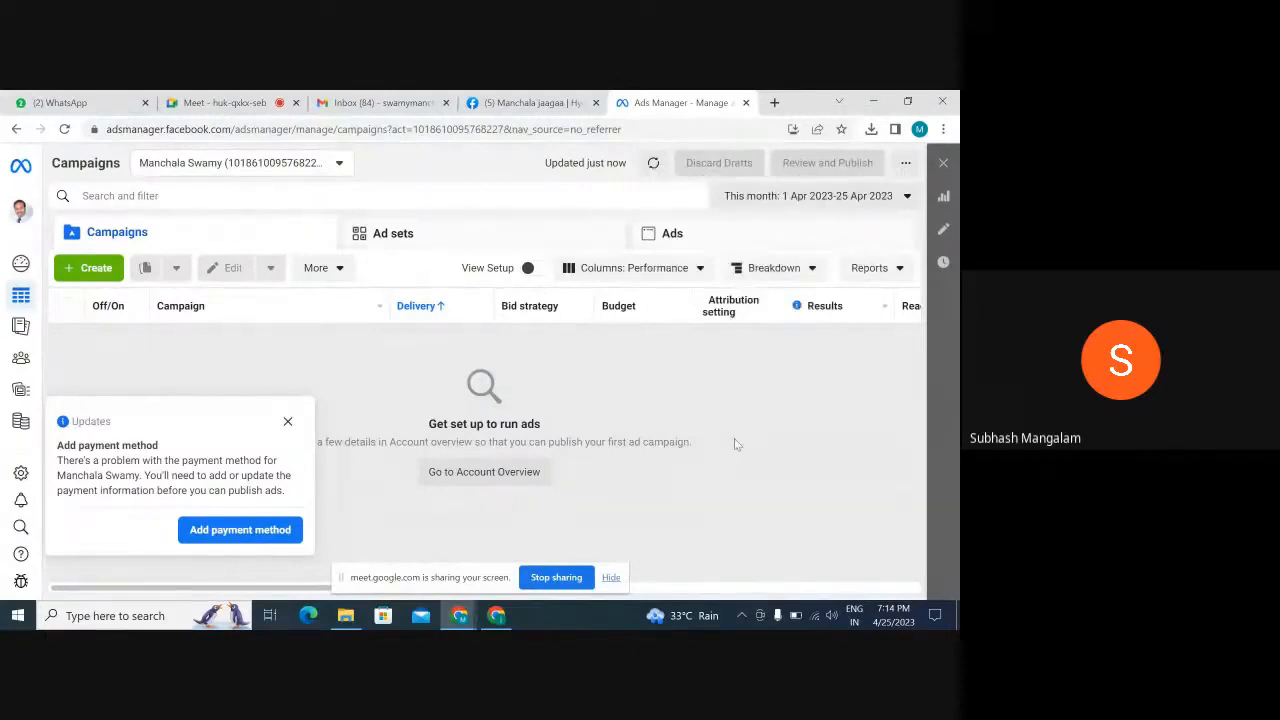
# Start adding a payment method, confirming India, Indian Rupee and Kolkata time zone.
pyautogui.click(241, 528)
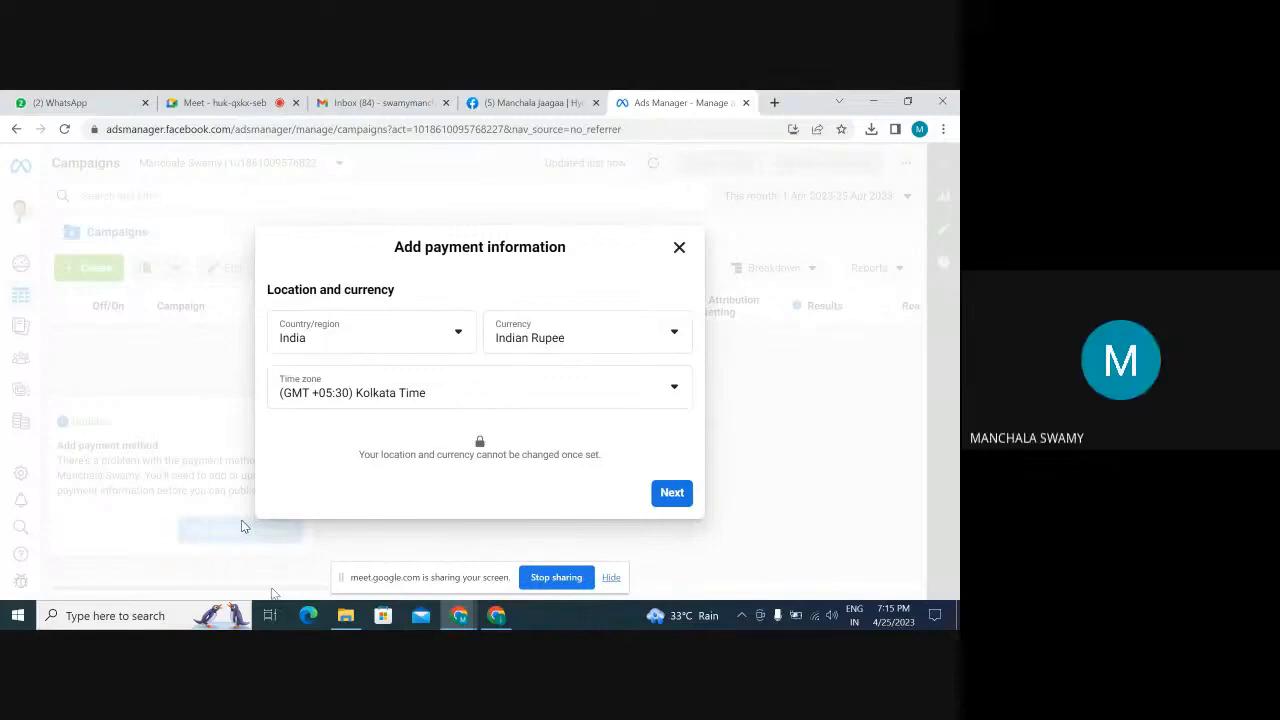
pyautogui.click(673, 490)
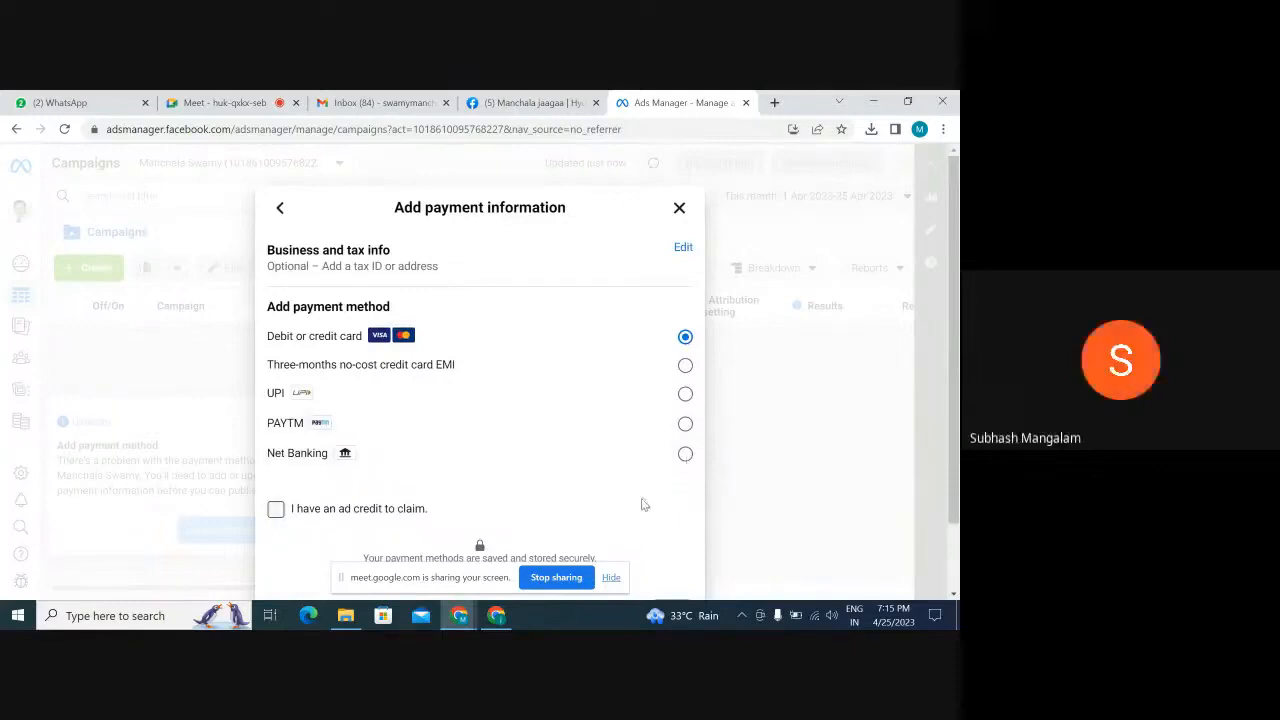
# Mark that there is an ad credit to claim and continue with Debit or credit card payment.
pyautogui.click(277, 510)
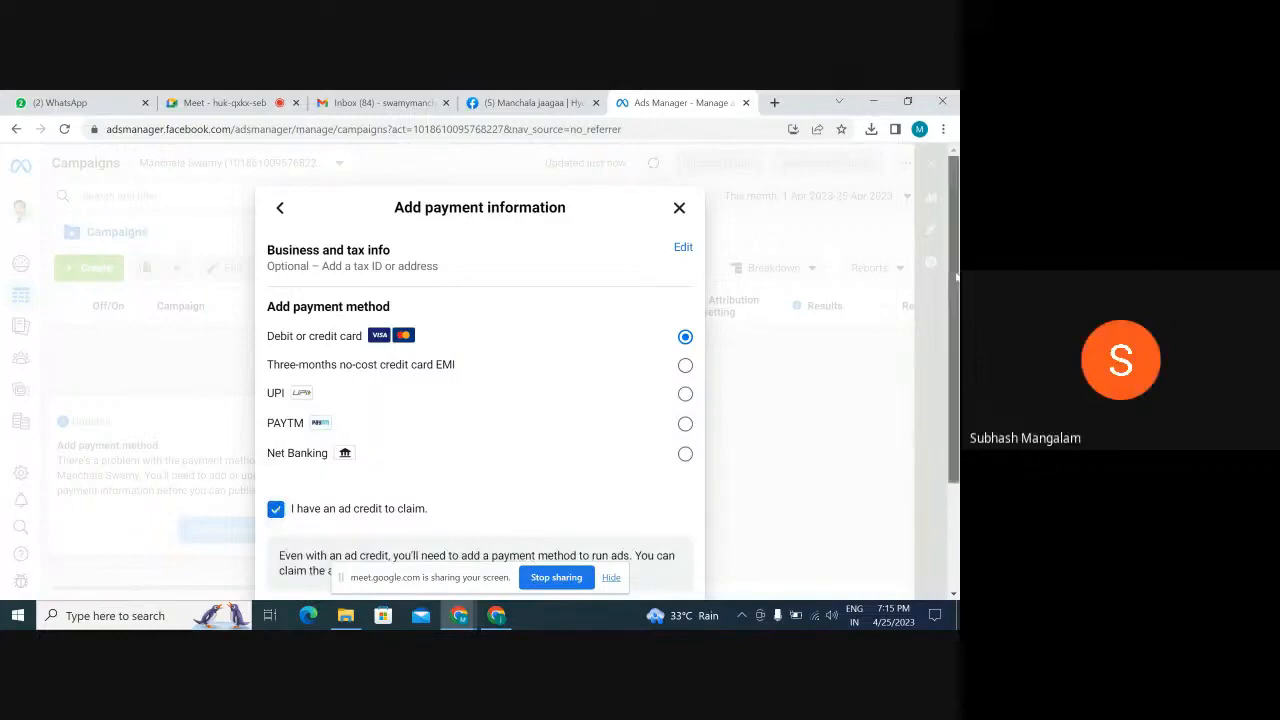
pyautogui.moveTo(957, 262); pyautogui.dragTo(957, 368)
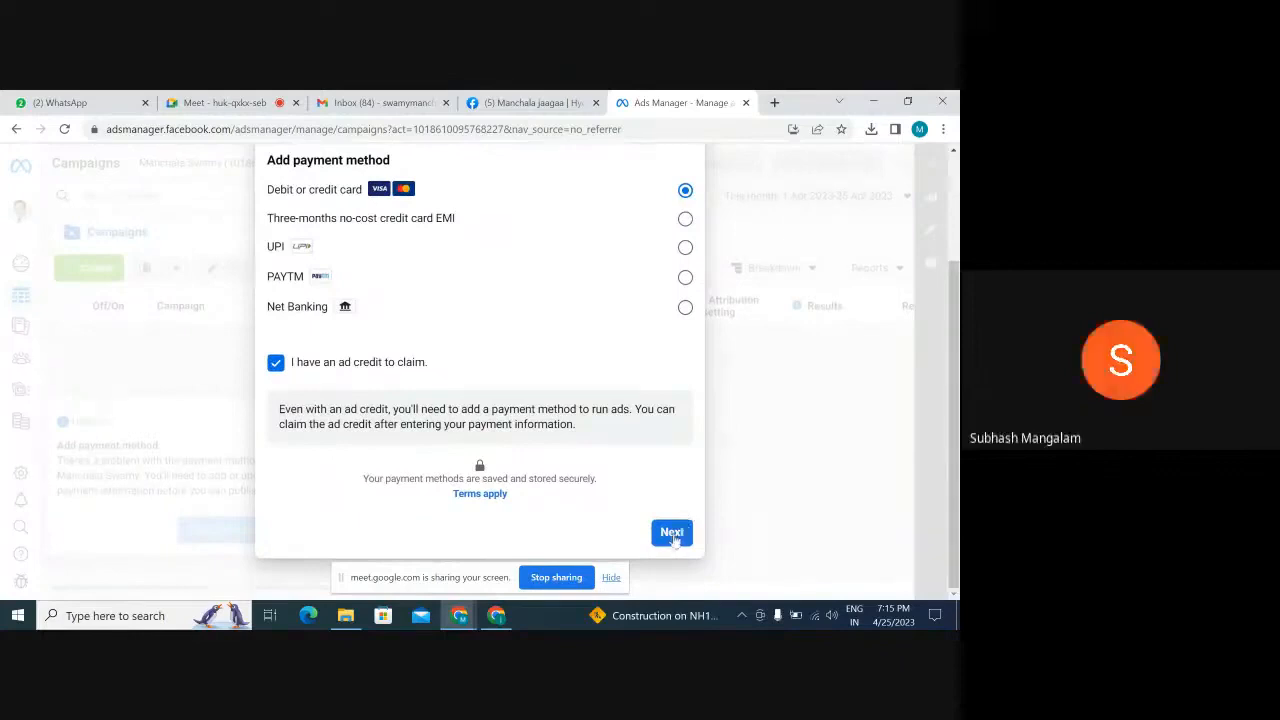
pyautogui.click(672, 535)
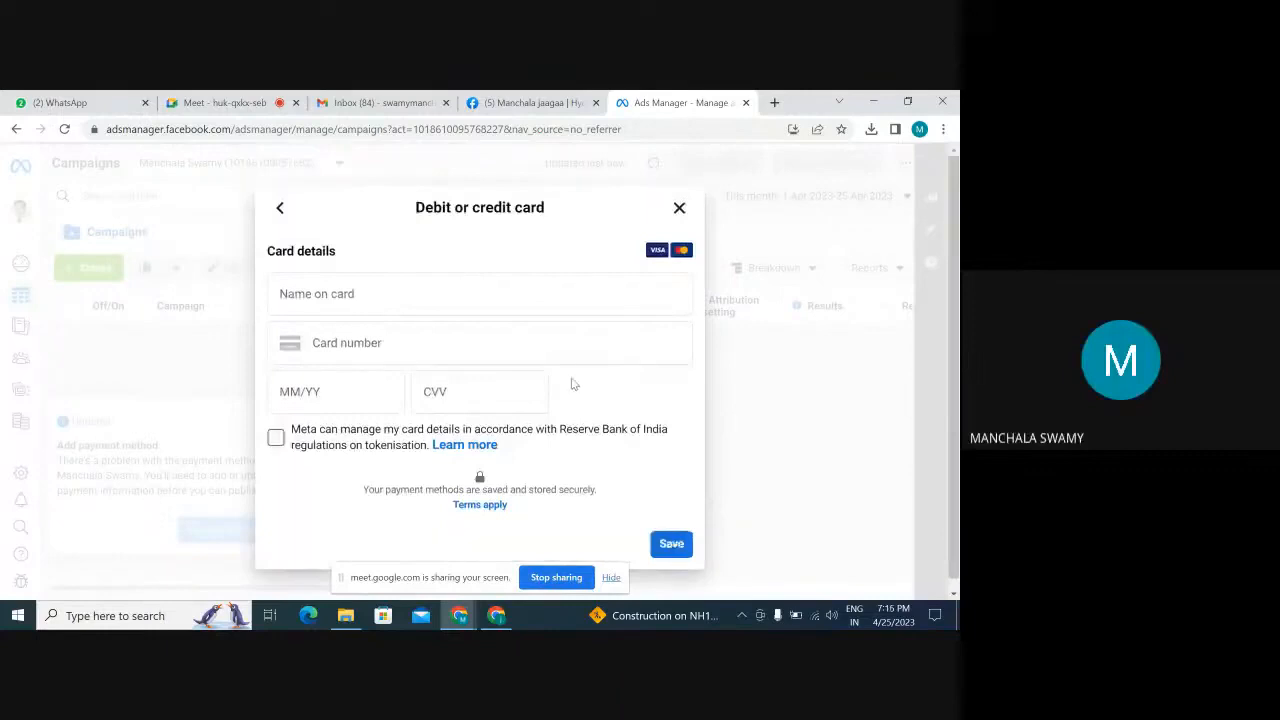
# Enter the cardholder's name and the card number, then return to the Meet call.
pyautogui.click(505, 295)
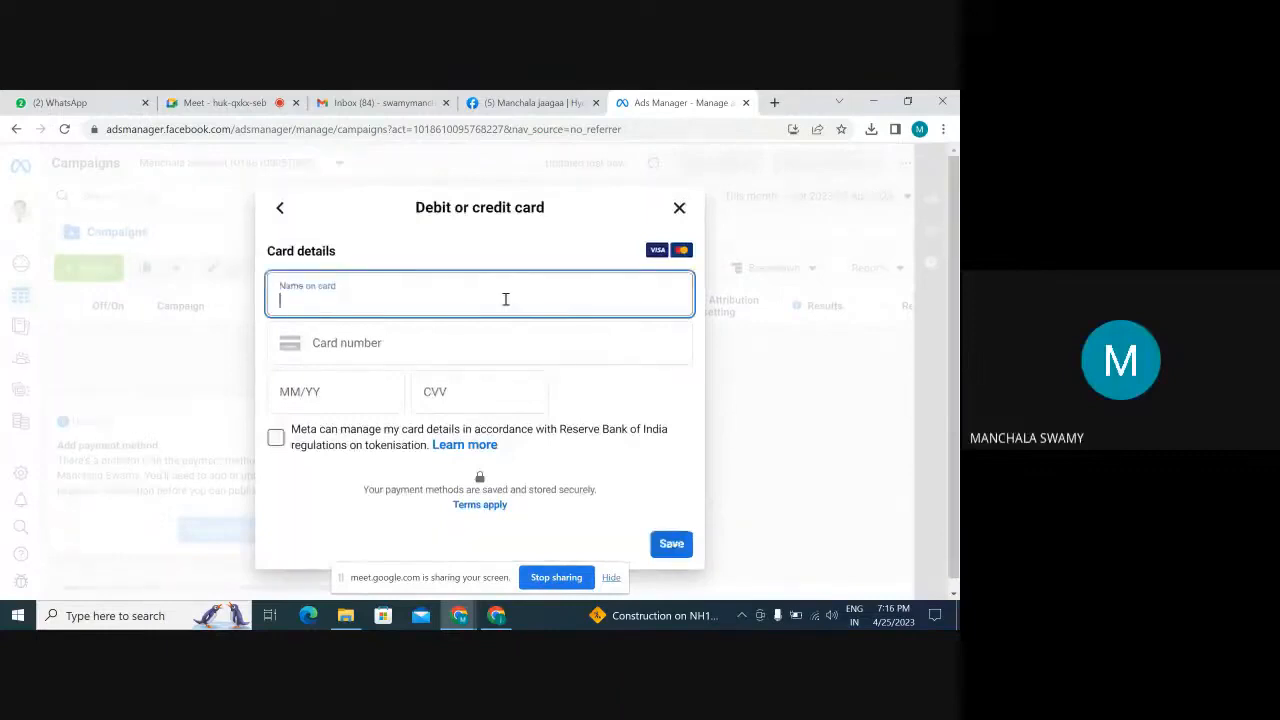
pyautogui.write('swamy m')
pyautogui.click(388, 343)
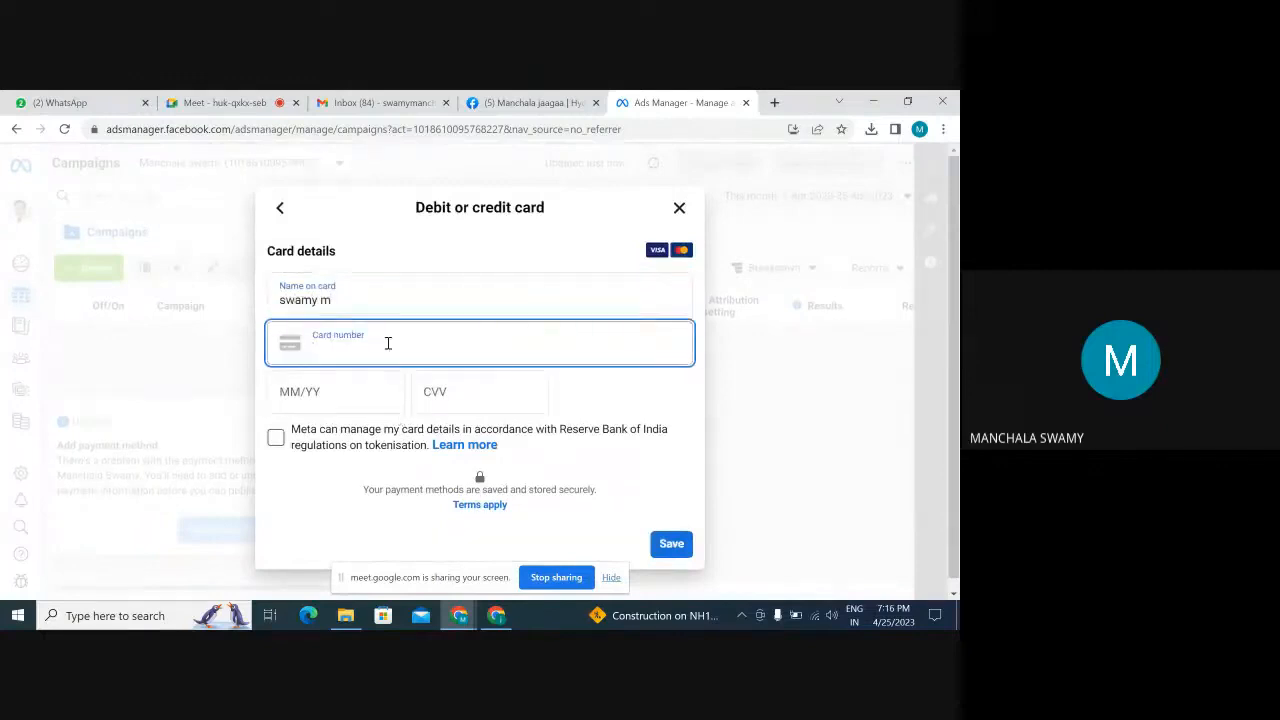
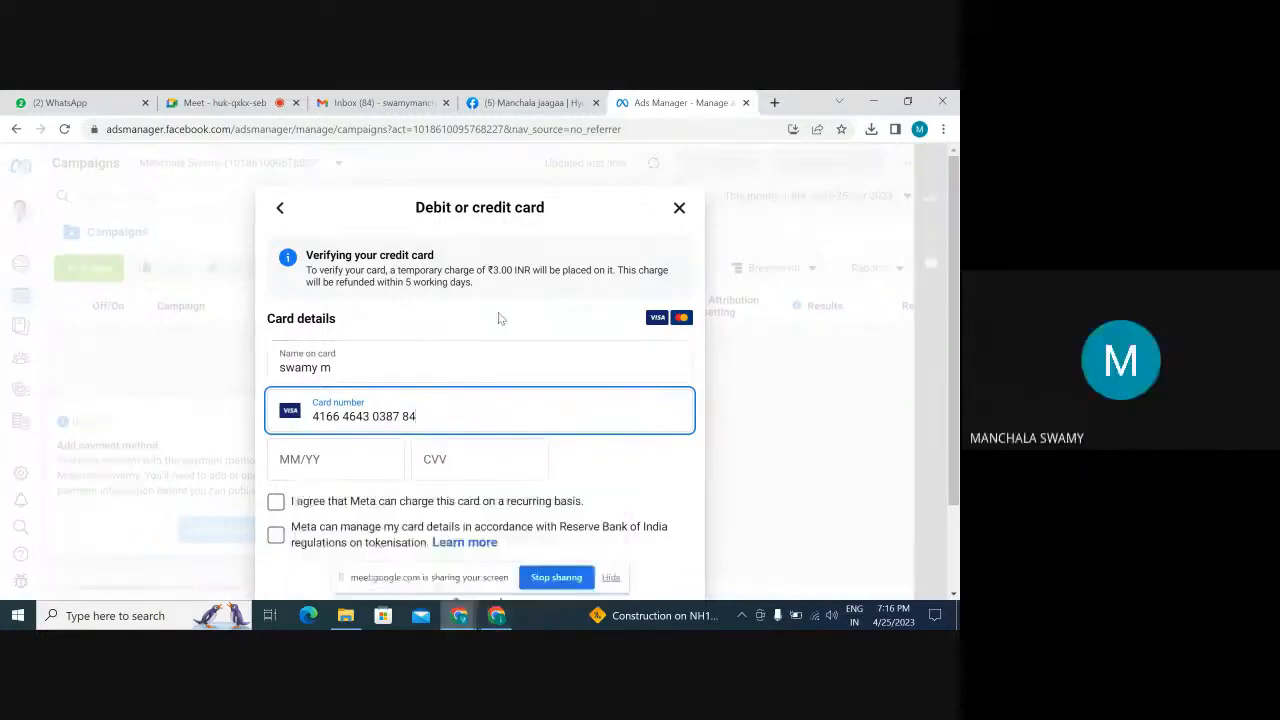
pyautogui.click(236, 108)
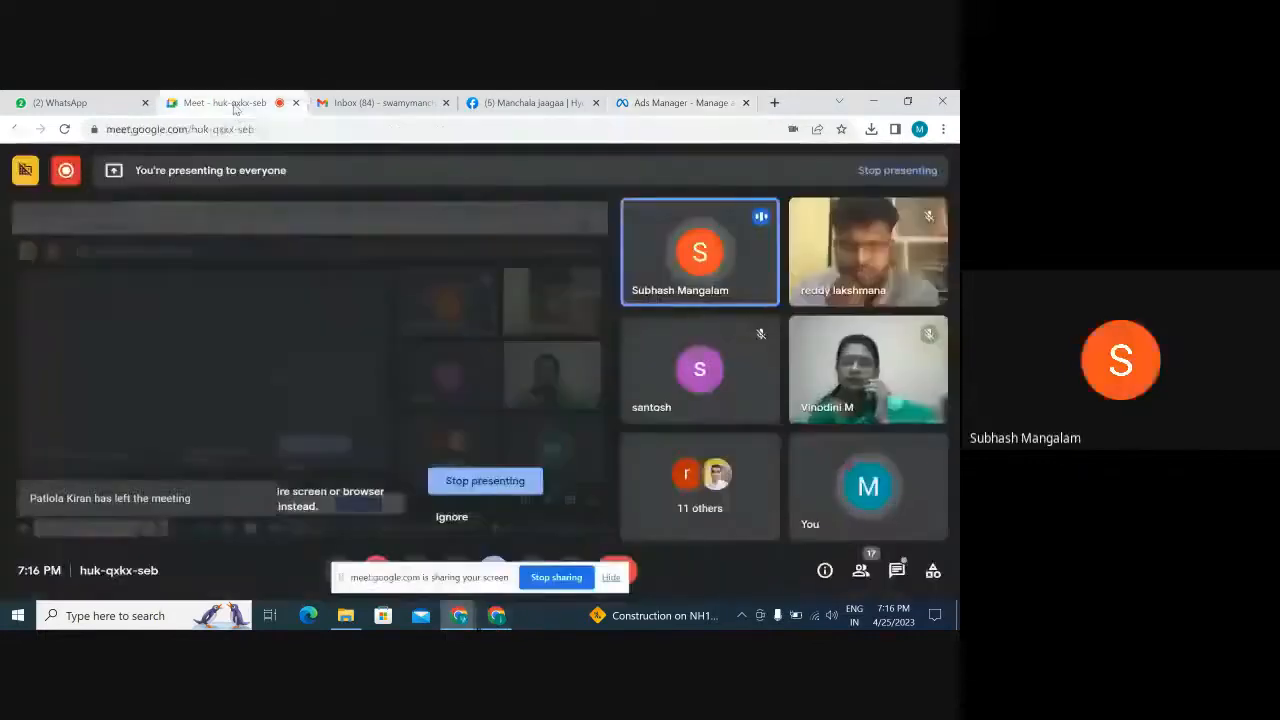
# Stop sharing the screen in the Google Meet call.
pyautogui.click(486, 482)
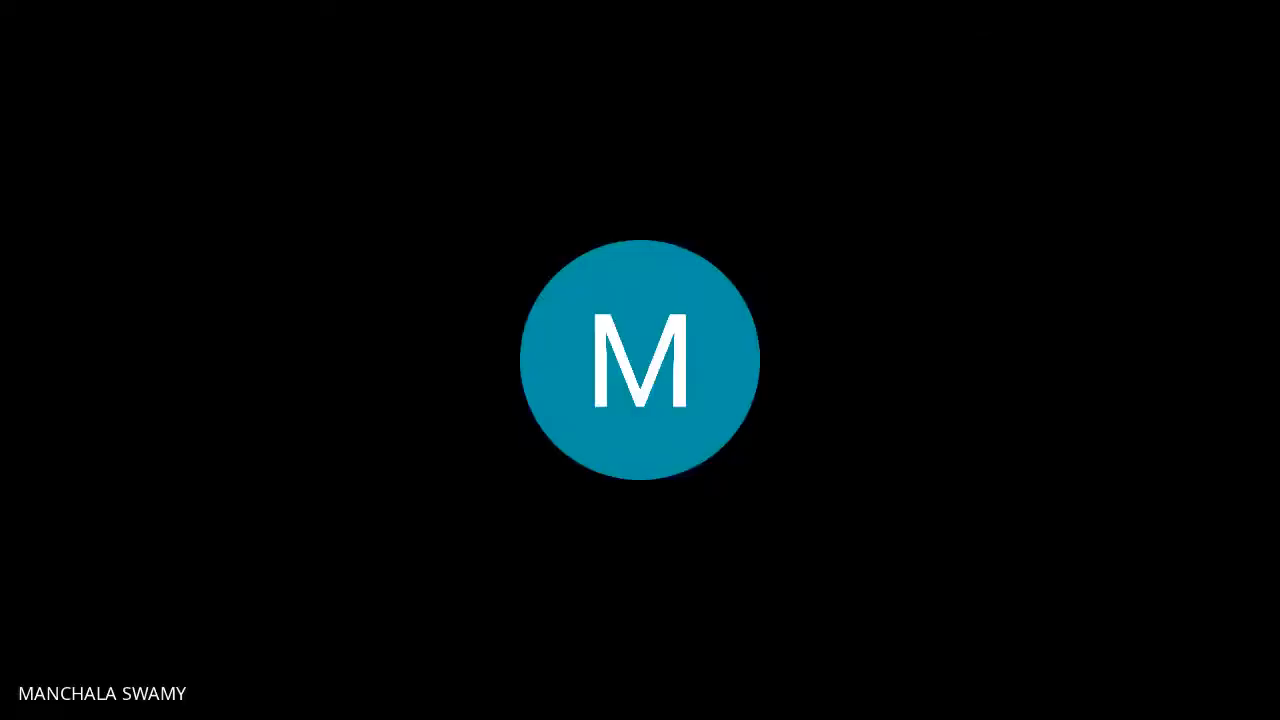
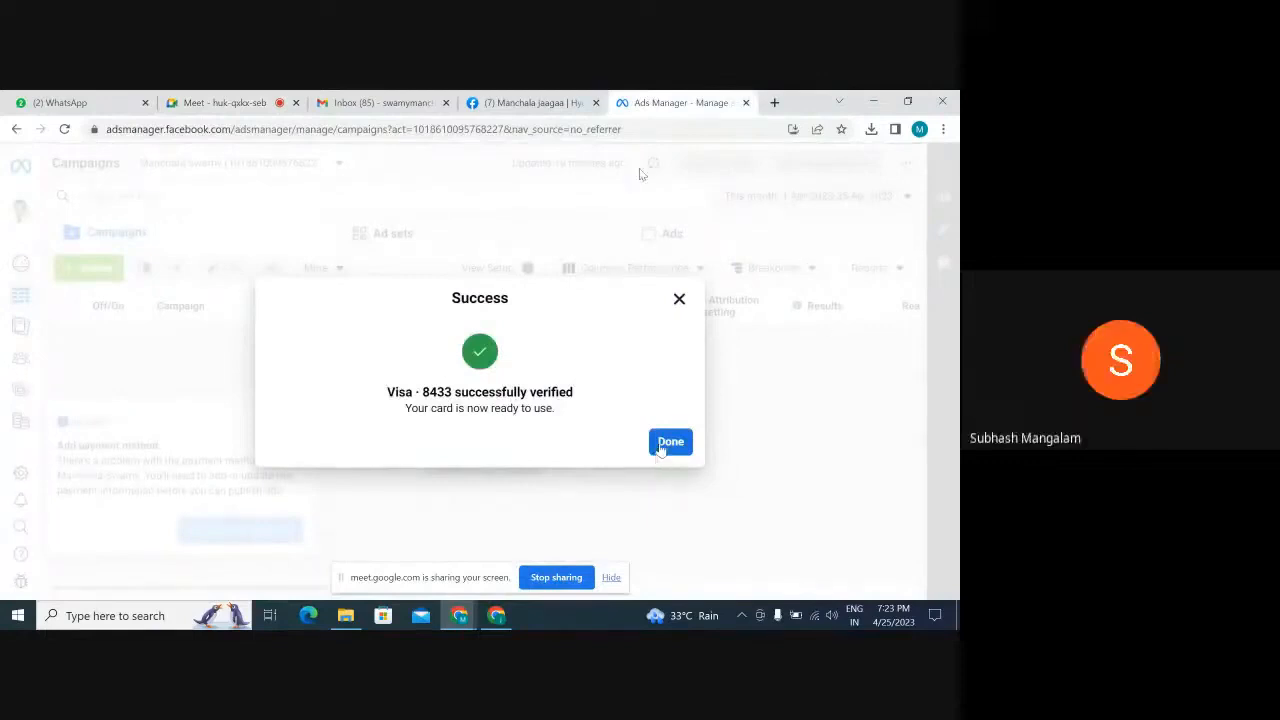
# Dismiss the Success dialog confirming that the Visa payment card was verified.
pyautogui.click(662, 443)
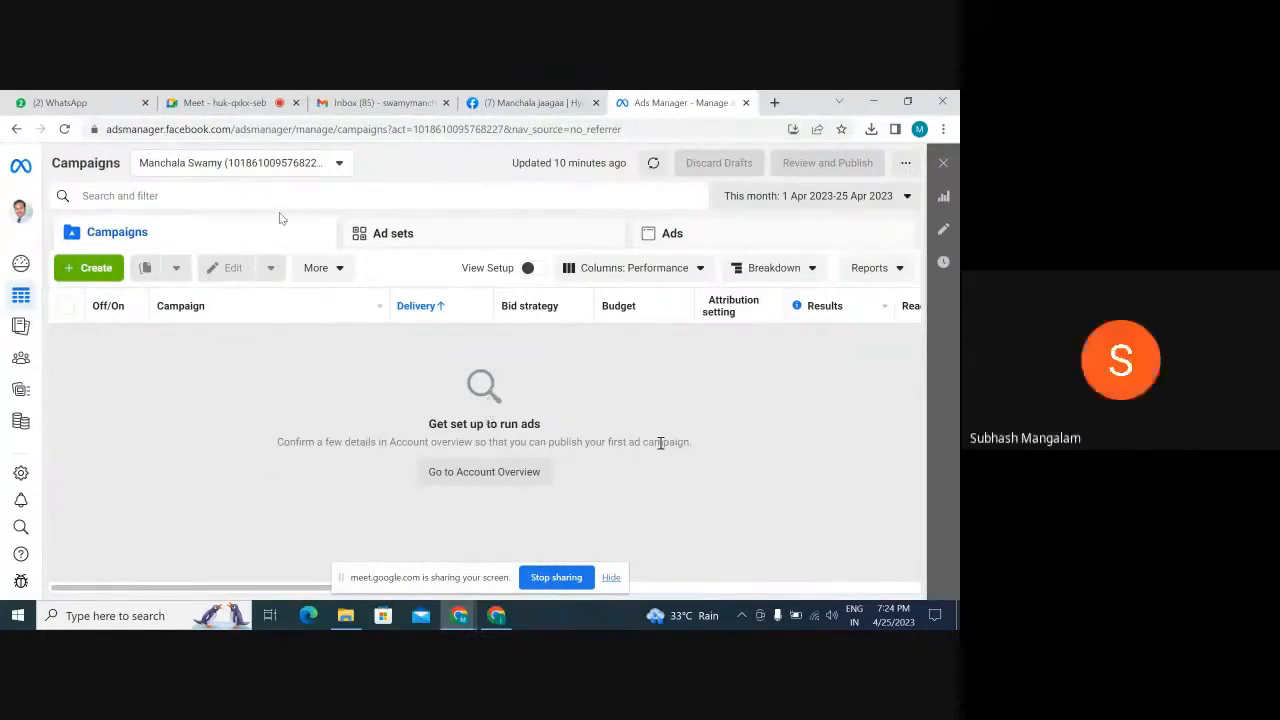
# Switch from the empty Ads Manager campaigns page to the Google Meet call tab.
pyautogui.click(226, 103)
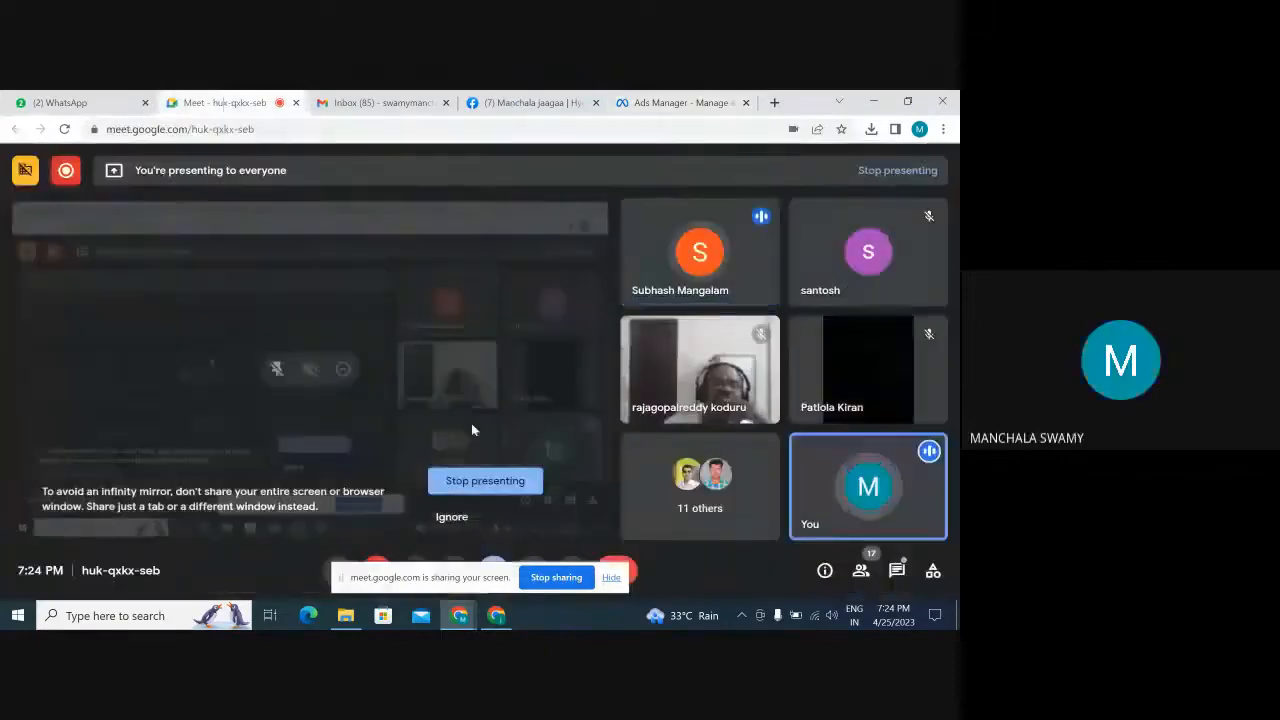
# Stop presenting this screen in Meet and hide the screen-sharing bar.
pyautogui.click(480, 481)
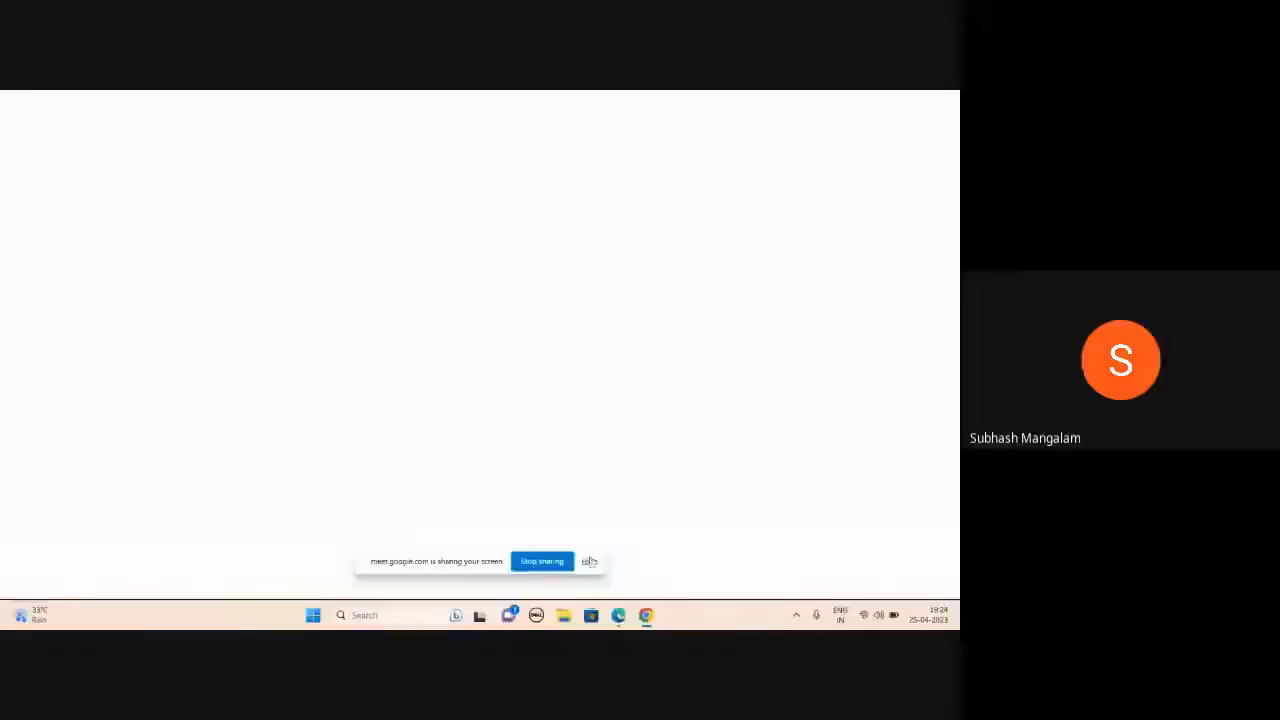
pyautogui.click(590, 561)
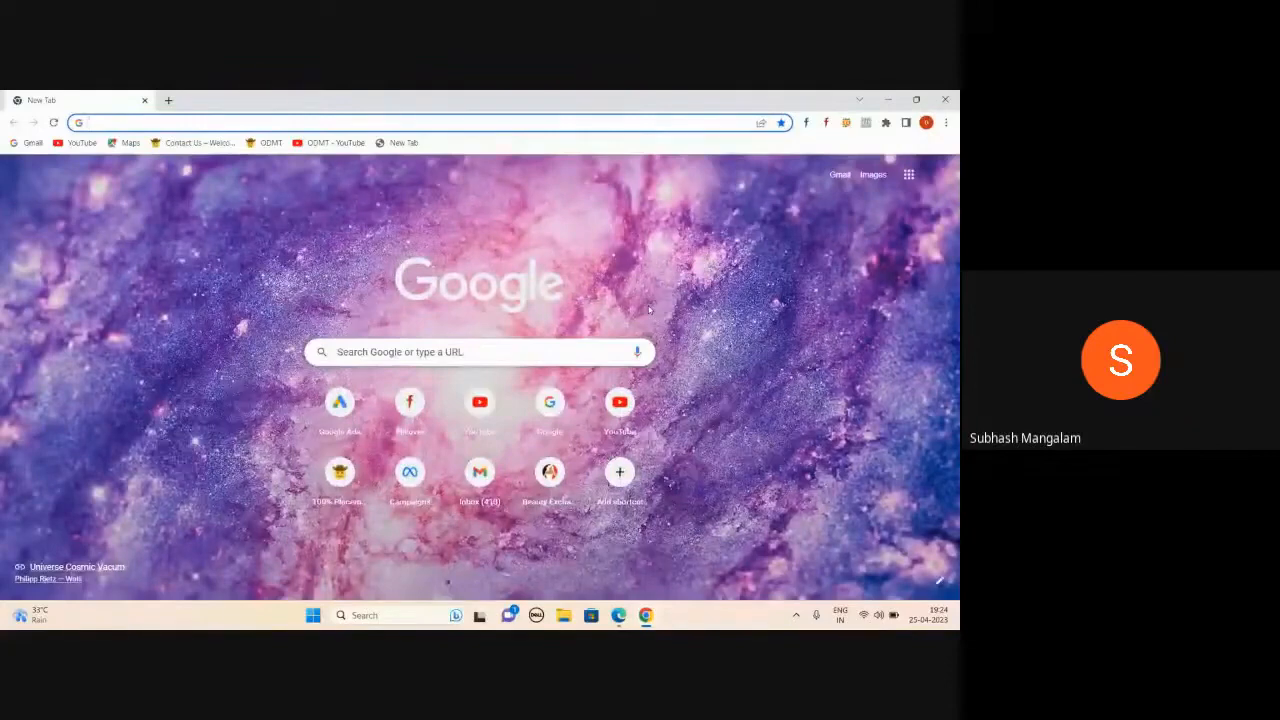
# Go to facebook.com/adsmanager in the browser's address bar.
pyautogui.write('facebook.com/ads')
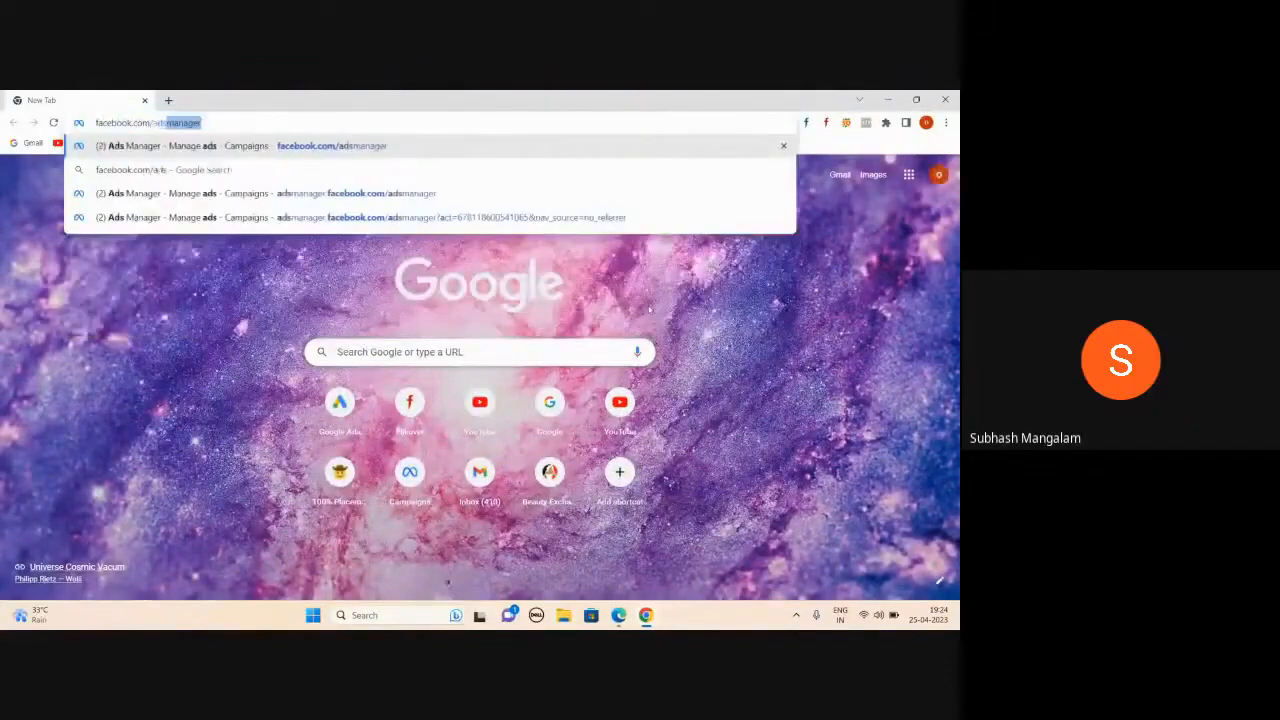
pyautogui.press('Return')
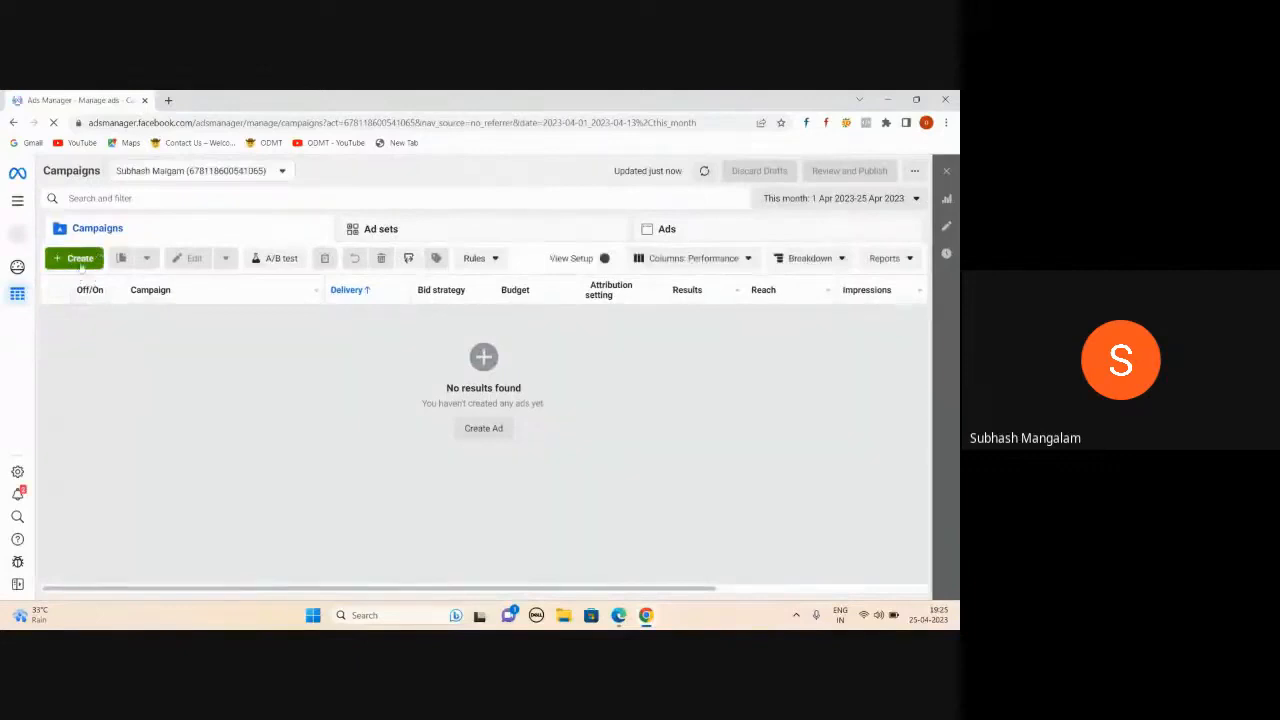
# Create a new campaign with the Awareness objective, admitting the waiting Meet participant along the way.
pyautogui.click(77, 260)
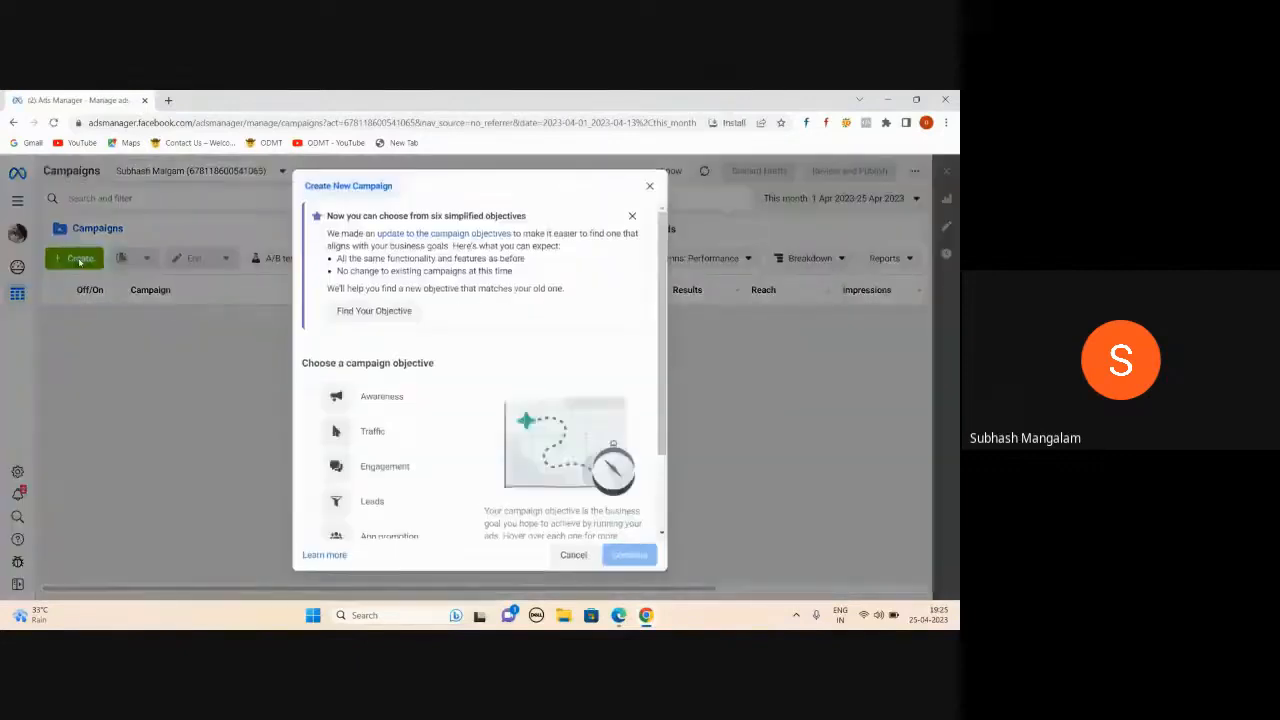
pyautogui.scroll(-2, 428, 428)
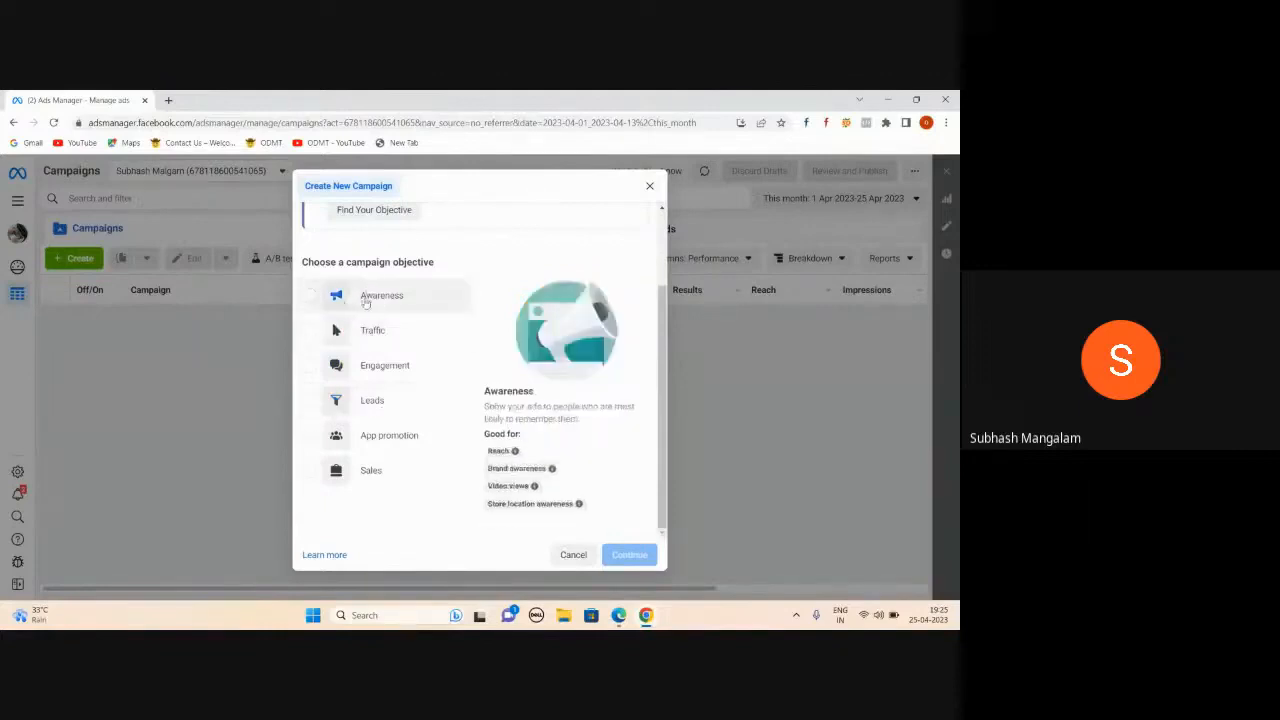
pyautogui.moveTo(618, 618)
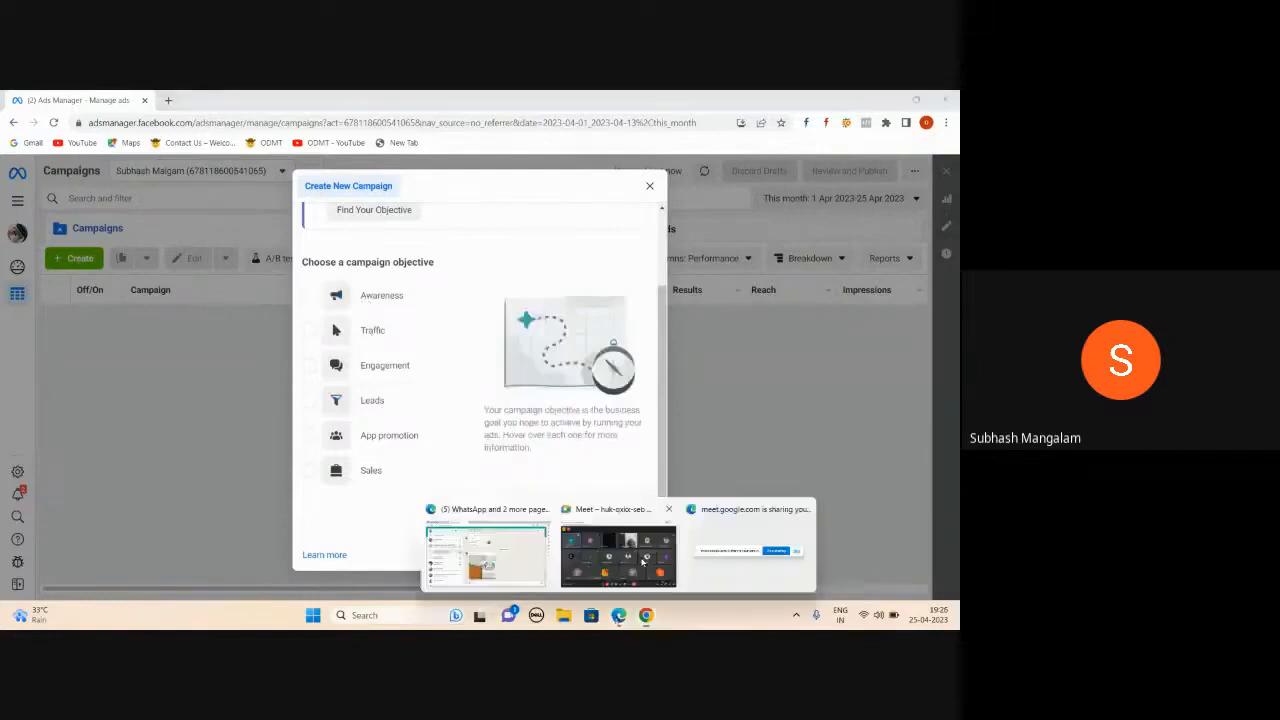
pyautogui.click(614, 555)
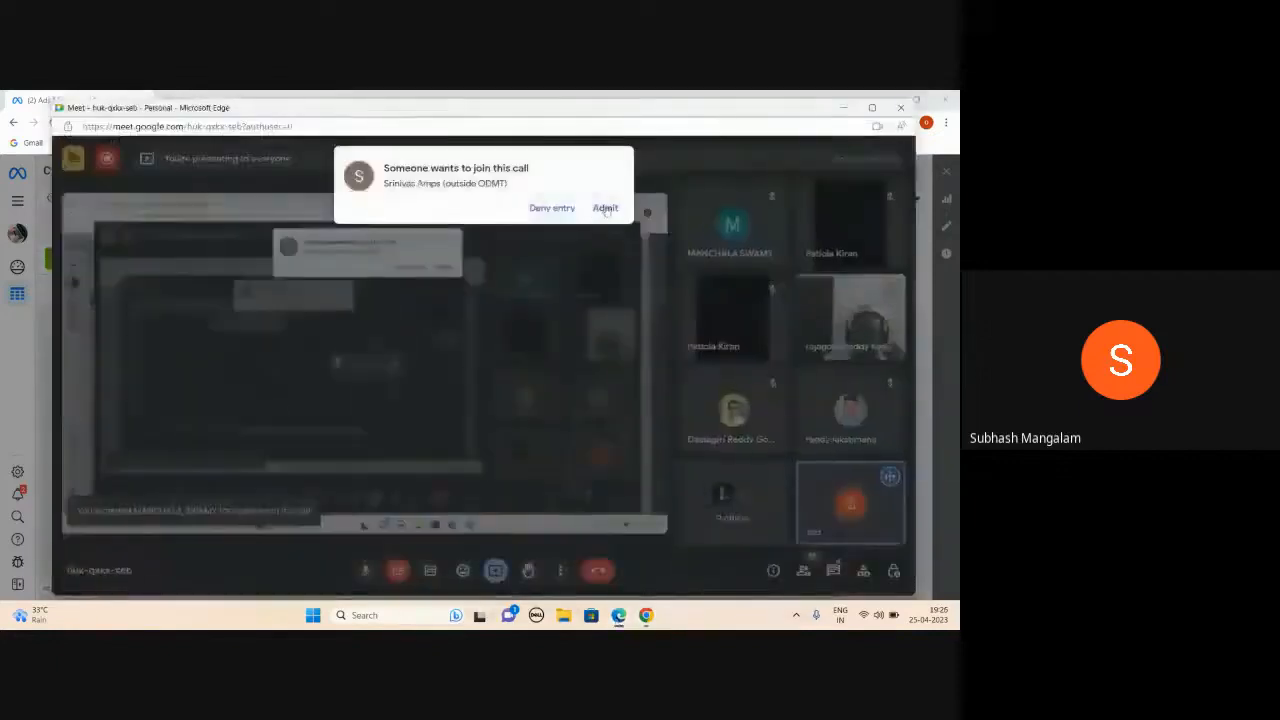
pyautogui.click(605, 208)
pyautogui.hotkey('alt', 'Tab')
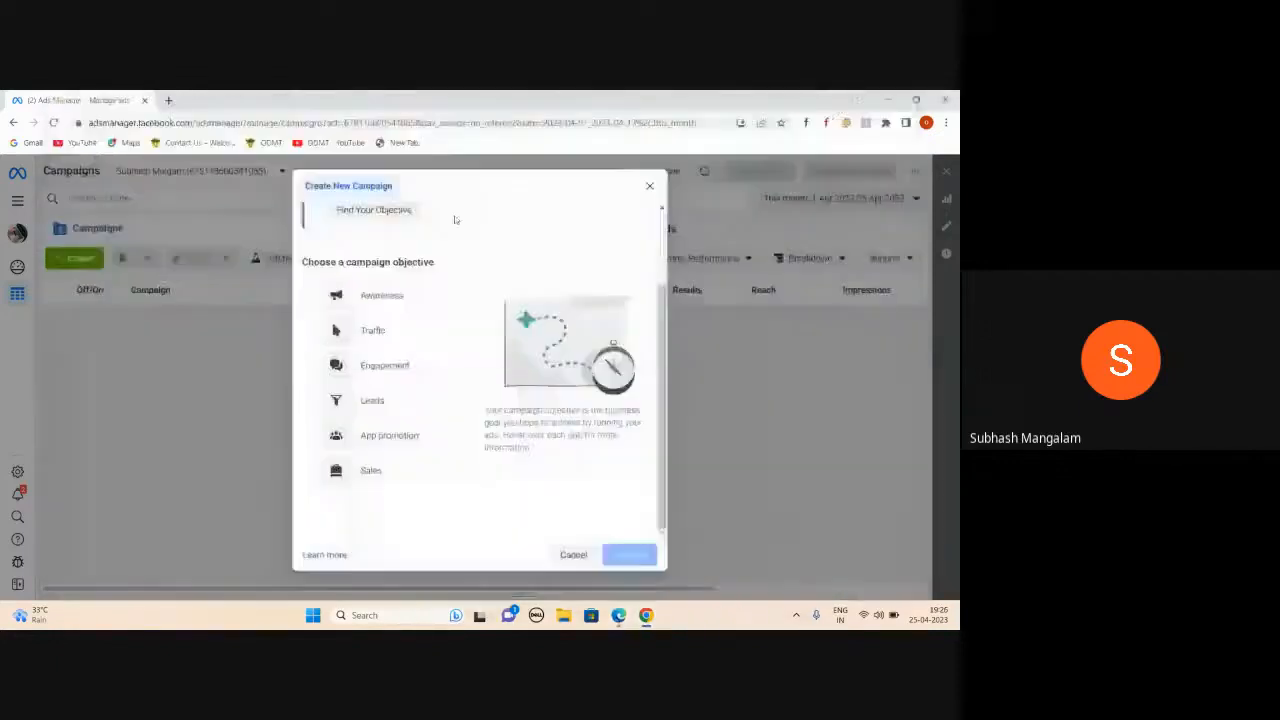
pyautogui.click(312, 296)
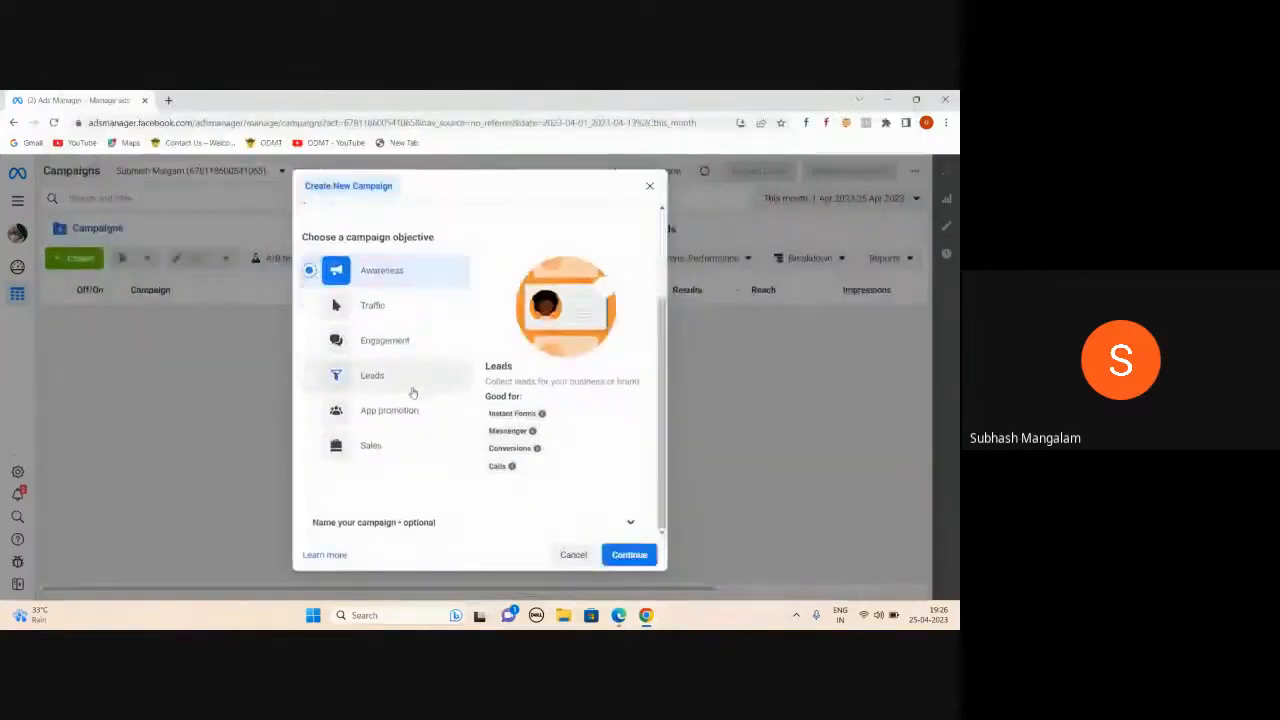
pyautogui.click(621, 558)
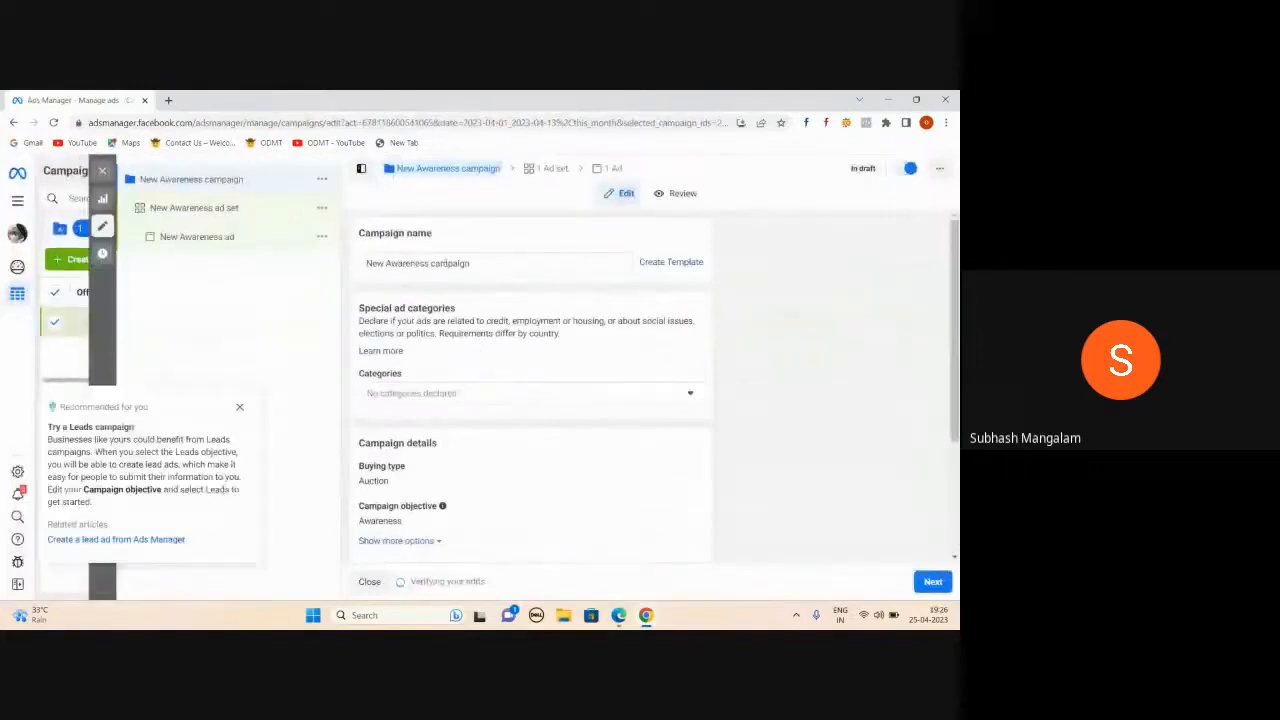
# Close the Leads tip, name the campaign 'T Homes Adibatla Campaign', and continue to the ad set.
pyautogui.click(240, 407)
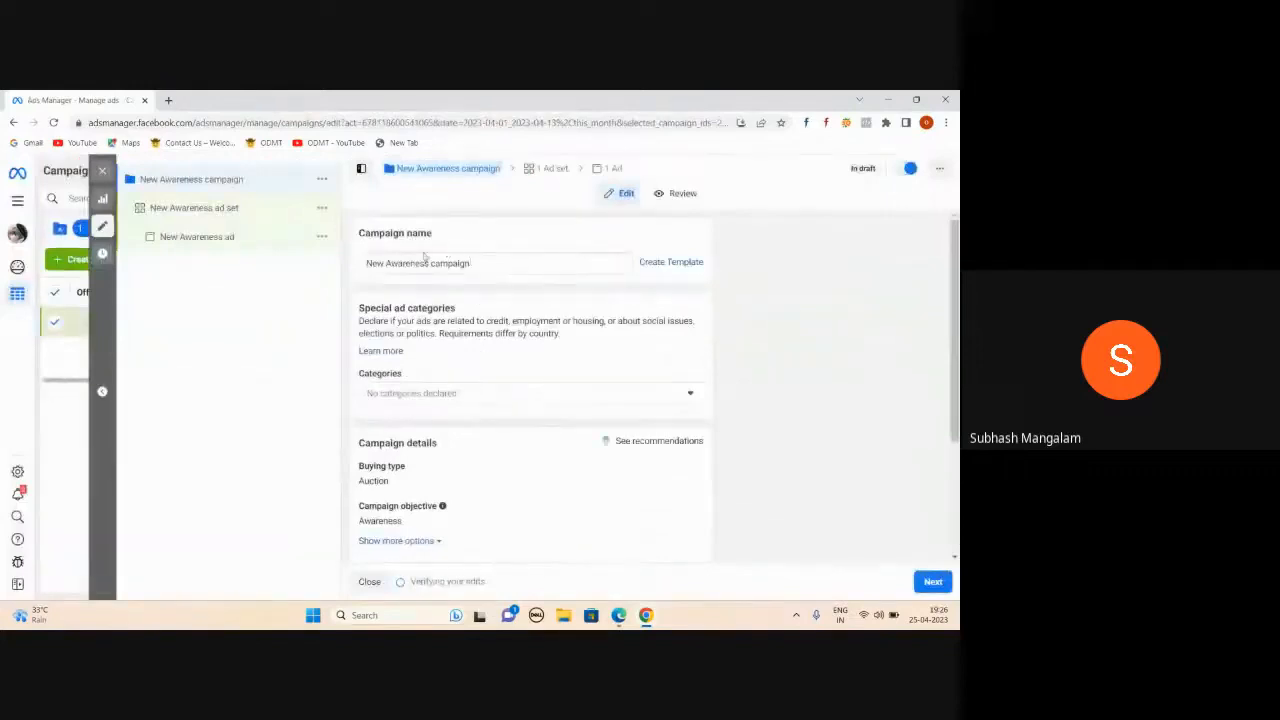
pyautogui.moveTo(481, 260); pyautogui.dragTo(363, 263)
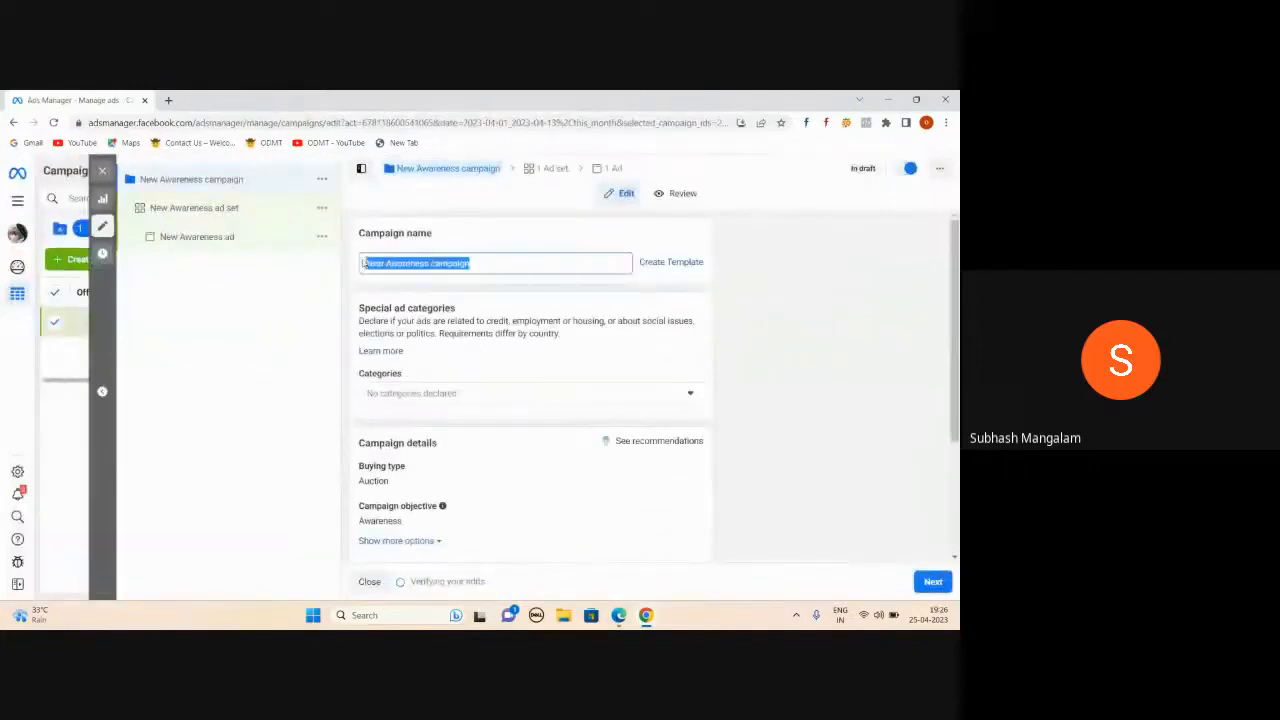
pyautogui.write('T')
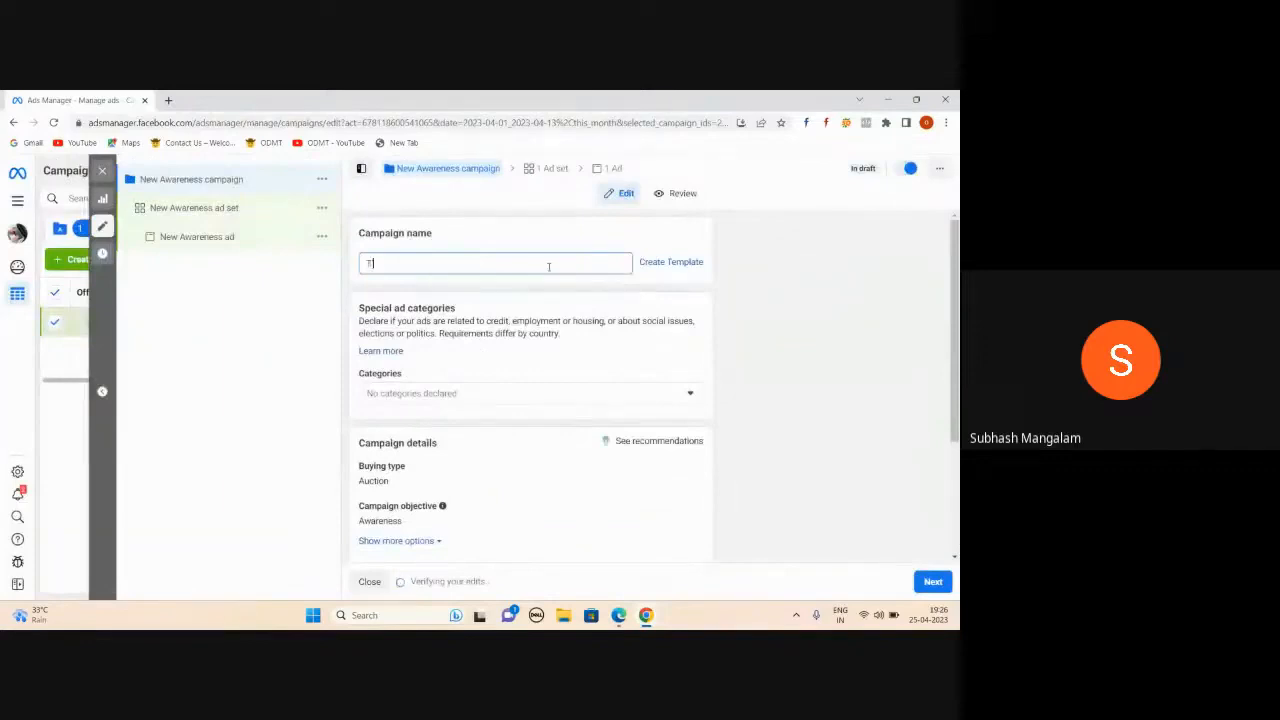
pyautogui.write(' Haras Adil')
pyautogui.write('atla')
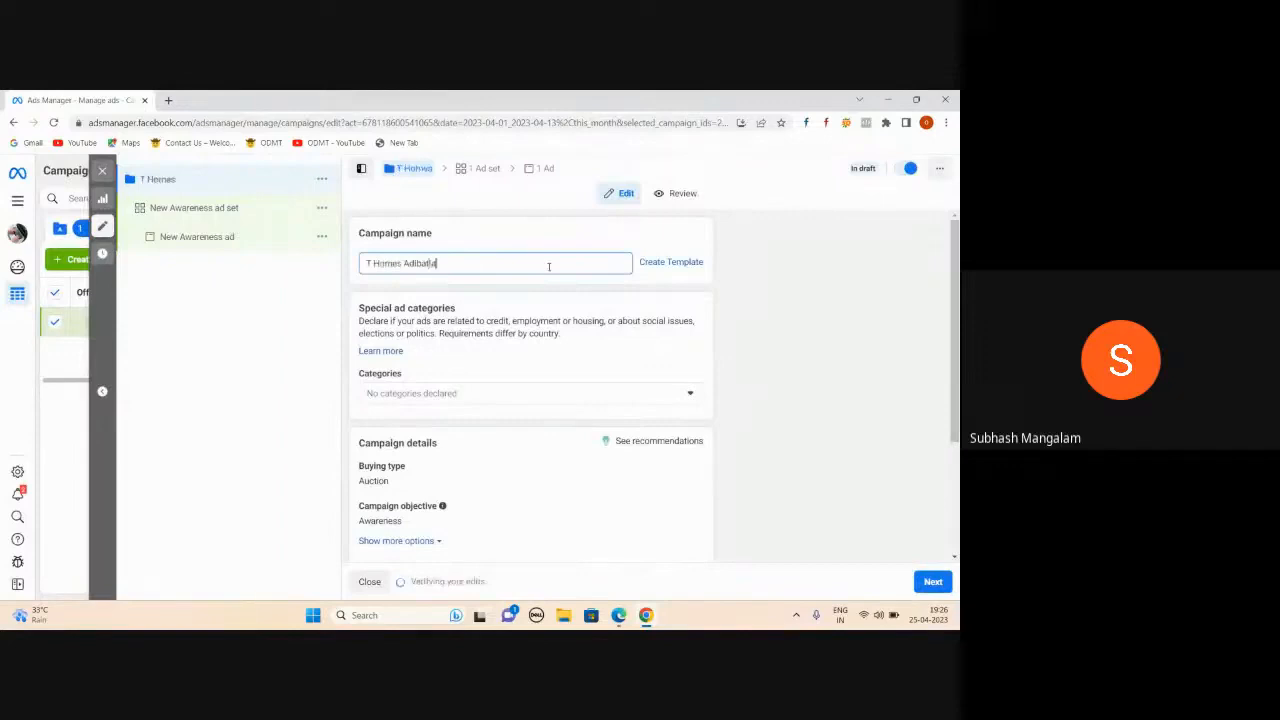
pyautogui.write(' Campaign')
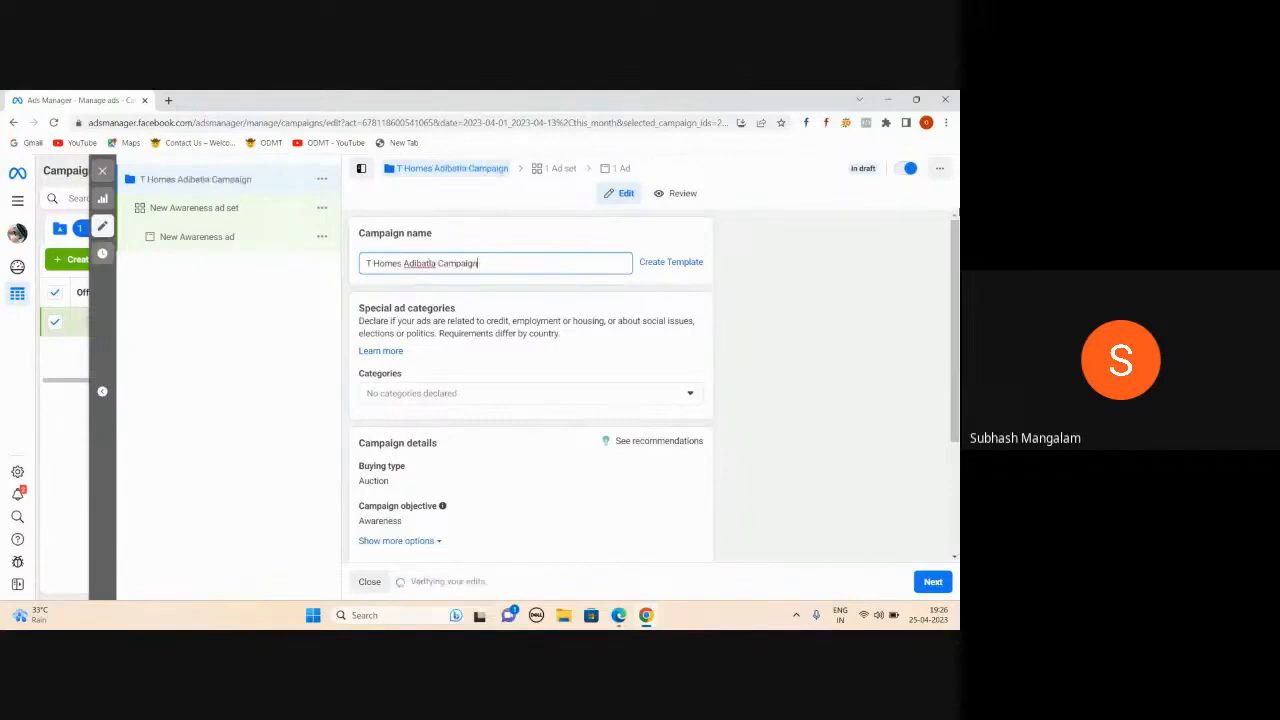
pyautogui.click(832, 328)
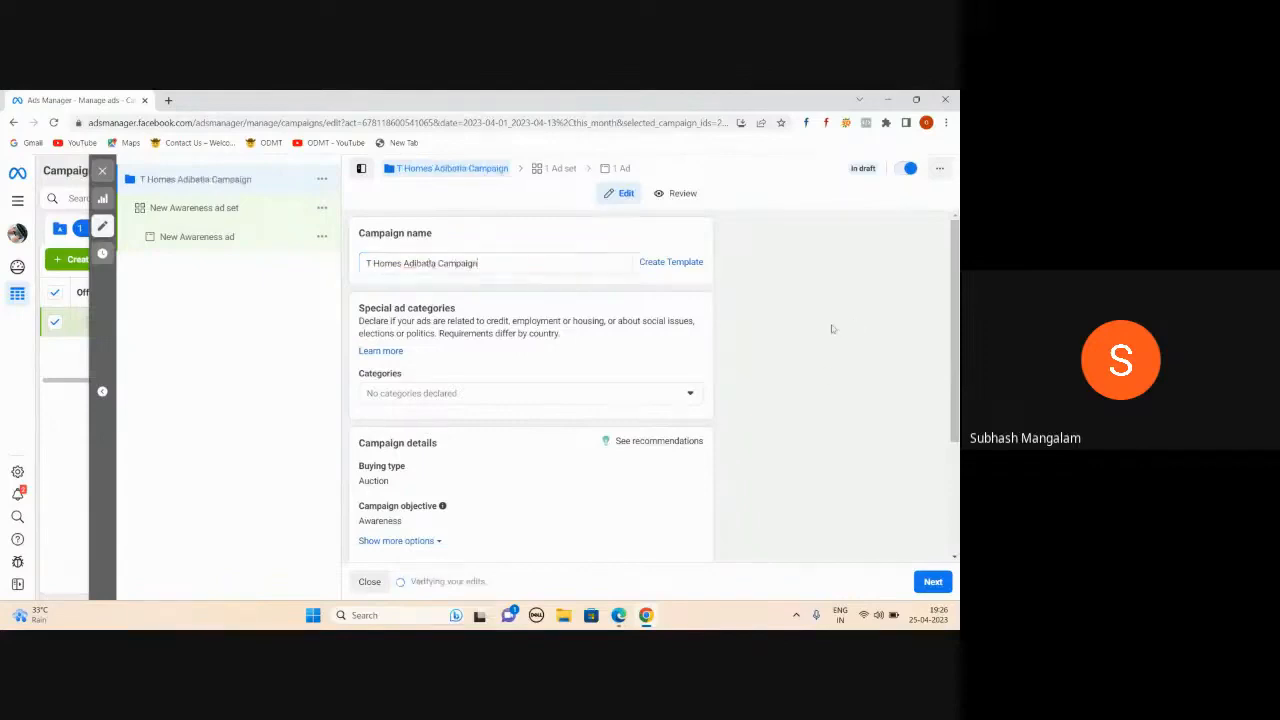
pyautogui.scroll(-3, 582, 341)
pyautogui.scroll(3, 589, 363)
pyautogui.scroll(-3, 420, 280)
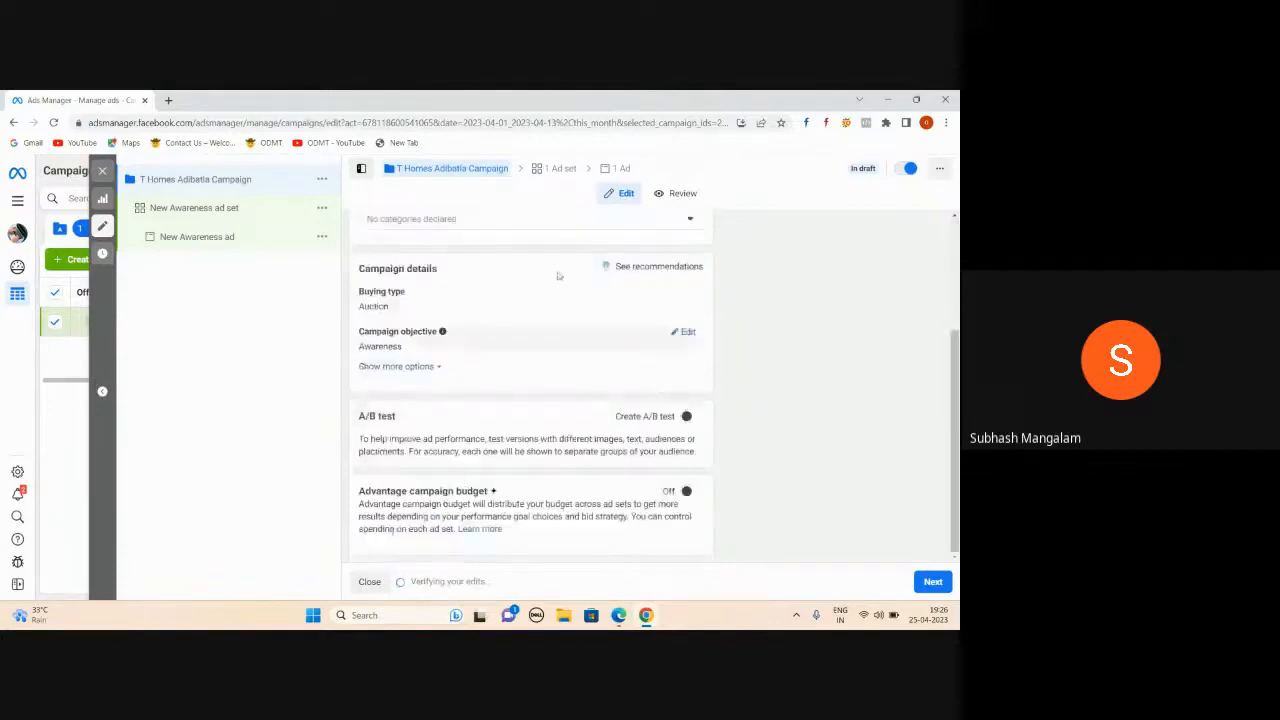
pyautogui.scroll(3, 440, 409)
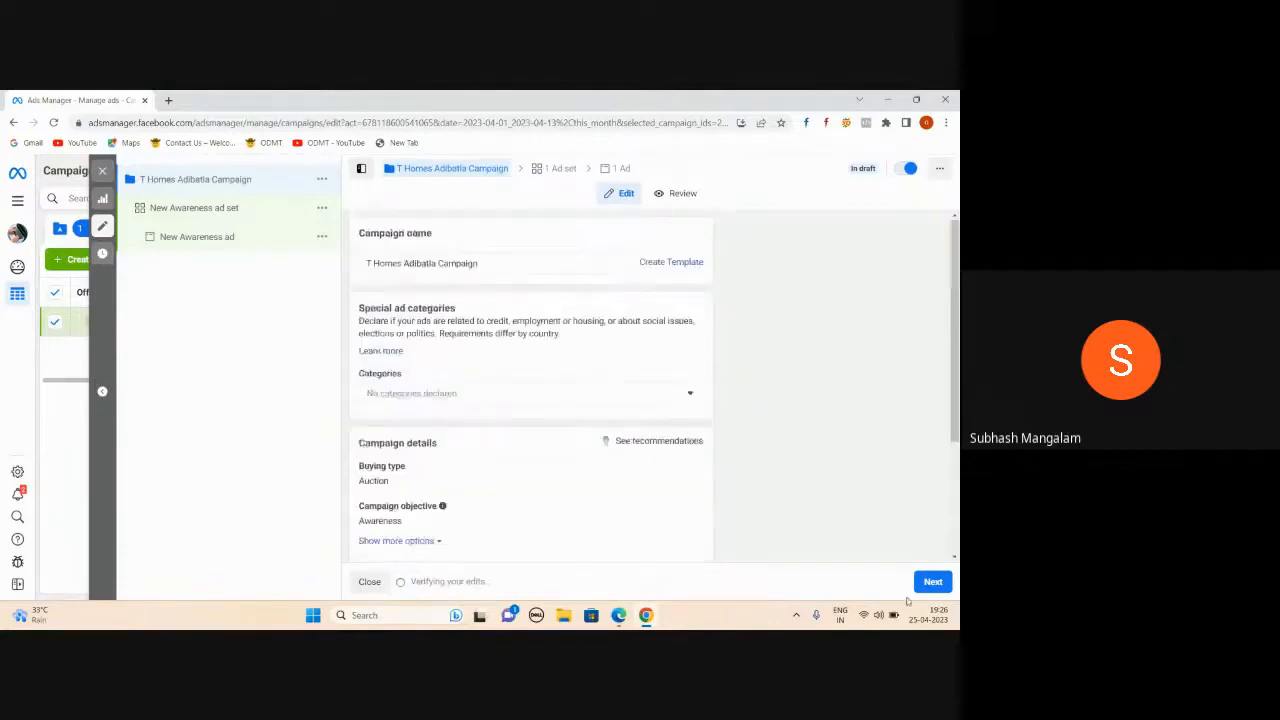
pyautogui.click(937, 585)
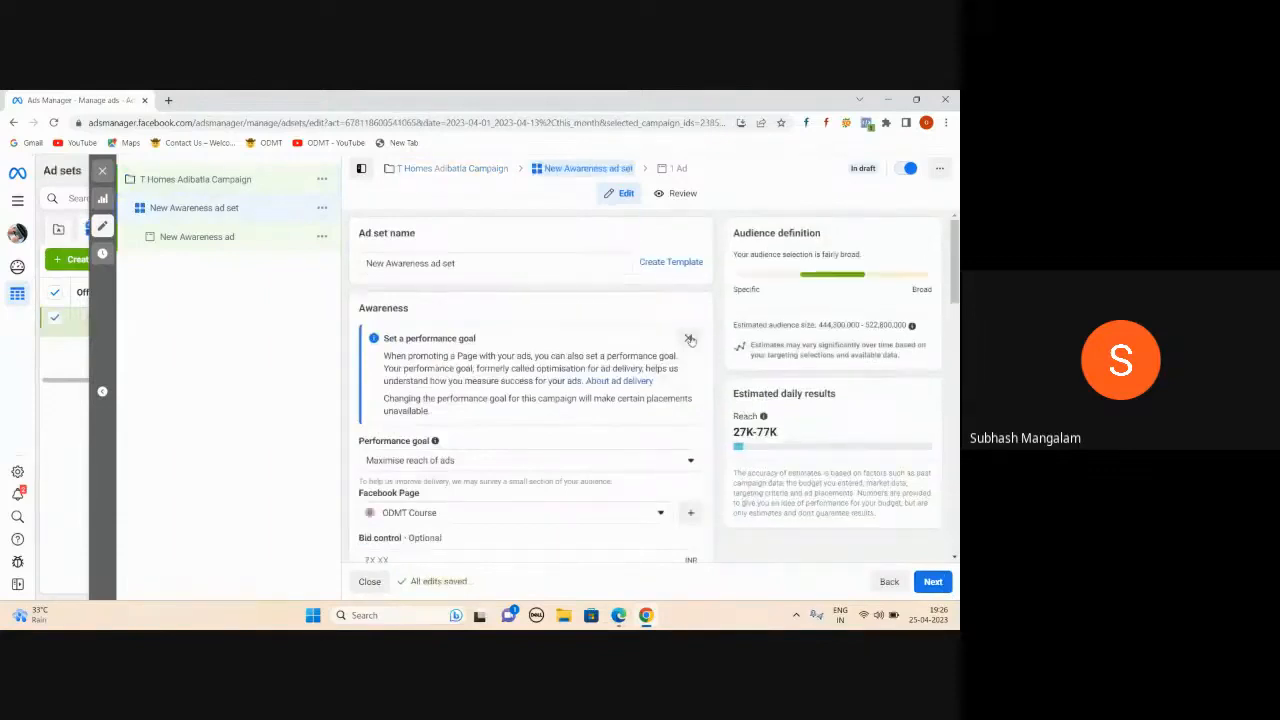
# Check the Facebook Page list and keep ODMT Course as the ad set's promoted Page.
pyautogui.scroll(-2, 487, 303)
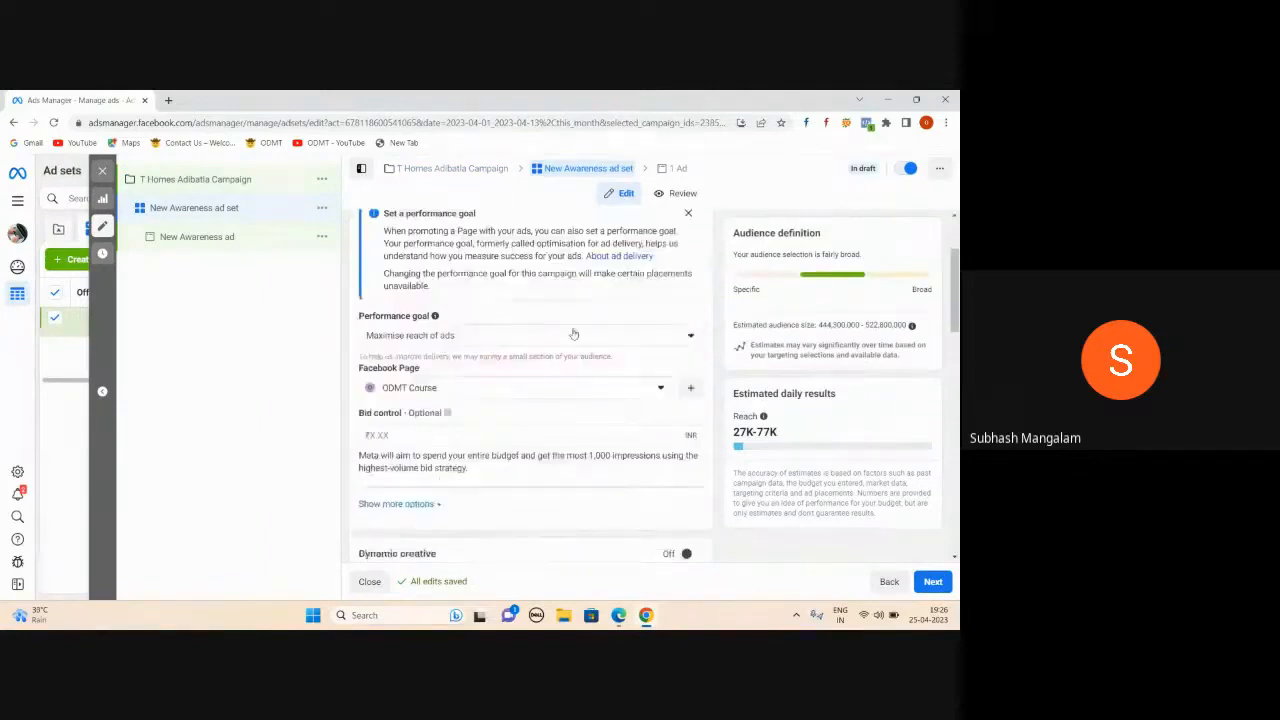
pyautogui.moveTo(425, 368)
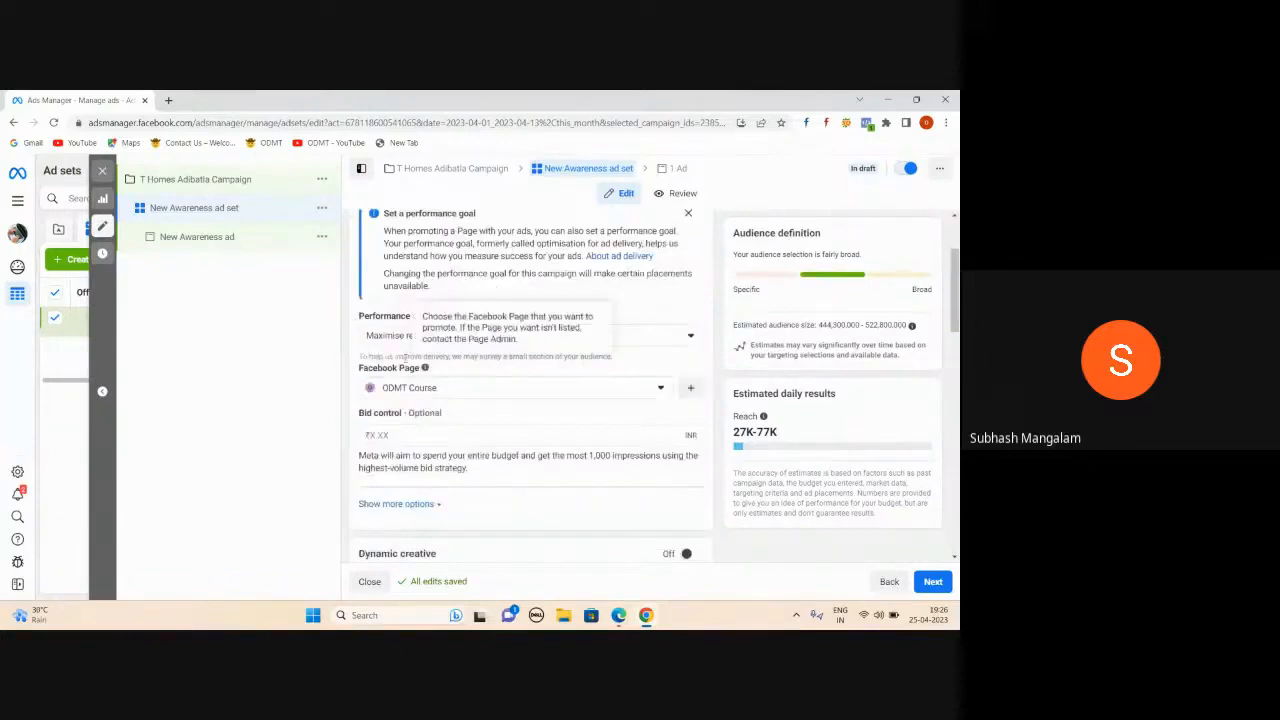
pyautogui.click(660, 390)
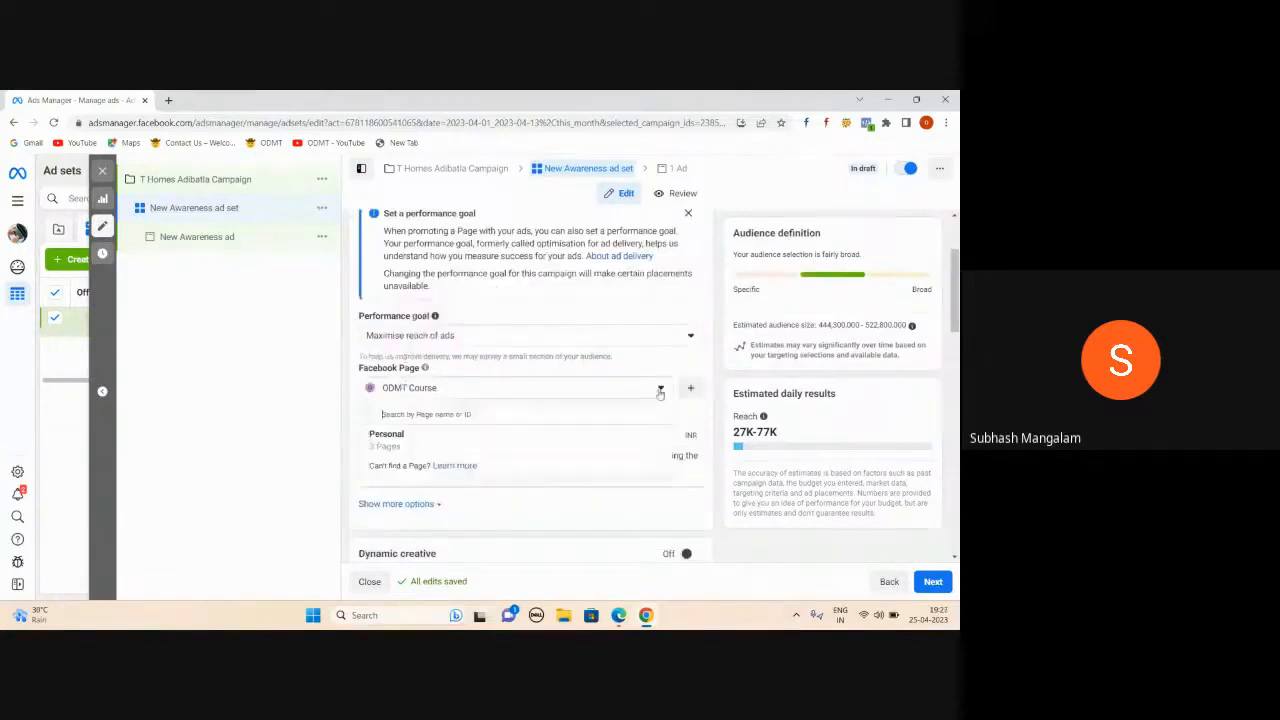
pyautogui.click(626, 394)
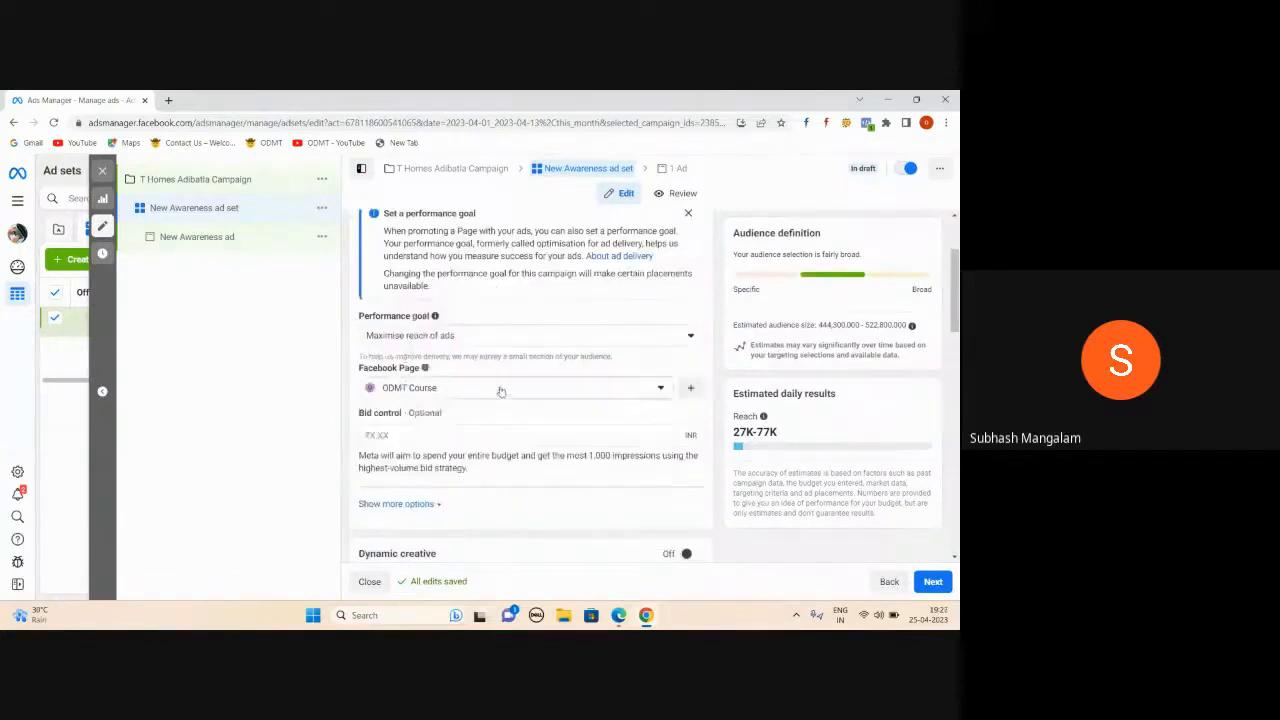
pyautogui.scroll(-5, 501, 391)
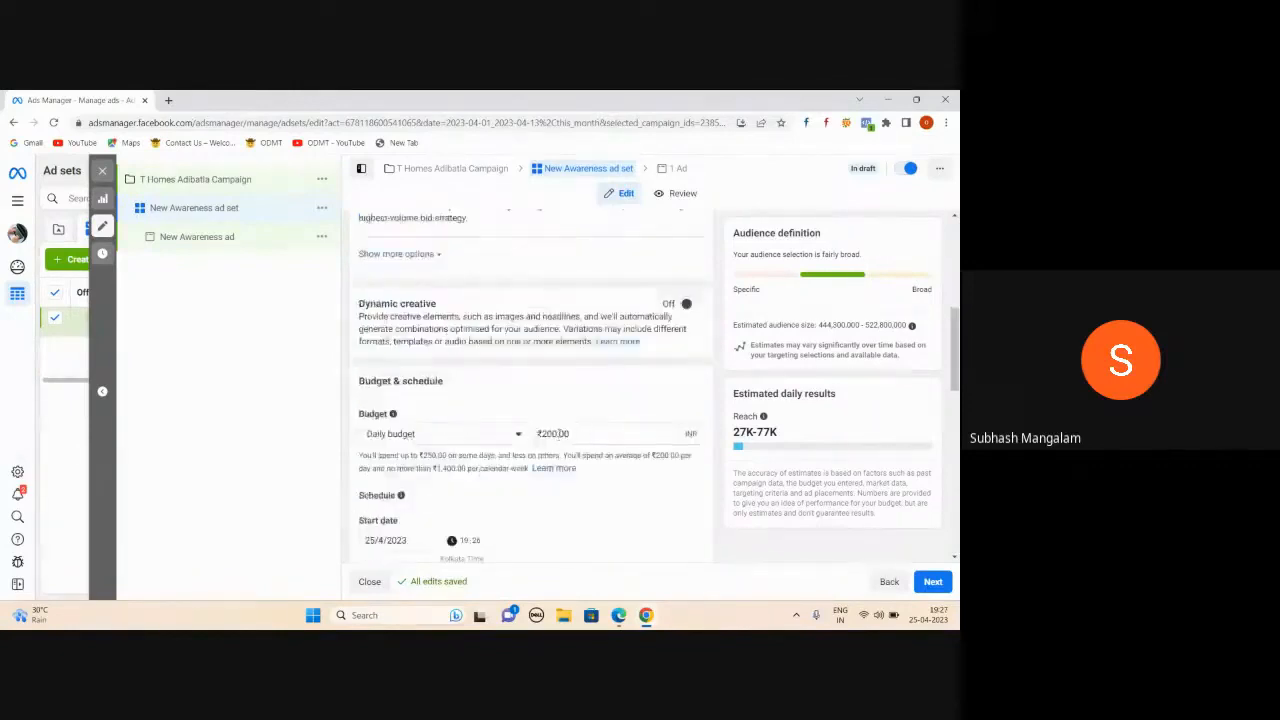
# Replace the ₹200.00 daily budget with 500, giving 62K–179K estimated daily reach.
pyautogui.moveTo(573, 433); pyautogui.dragTo(538, 436)
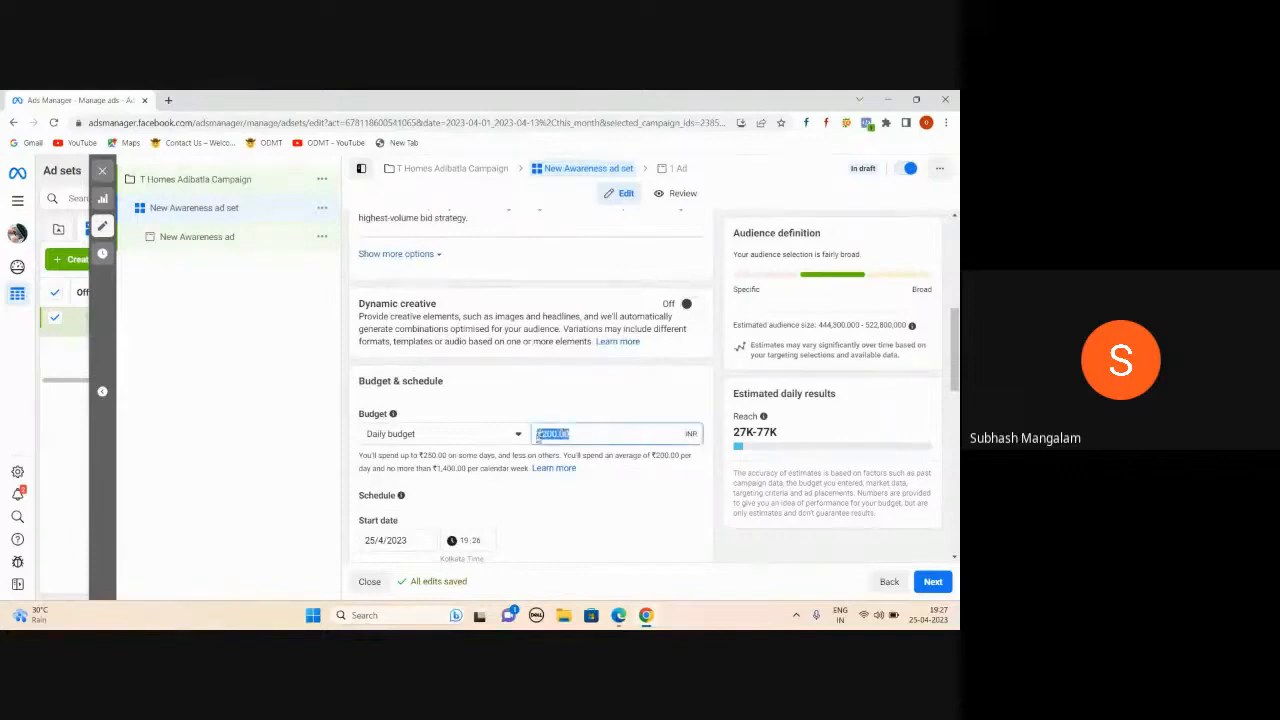
pyautogui.click(741, 532)
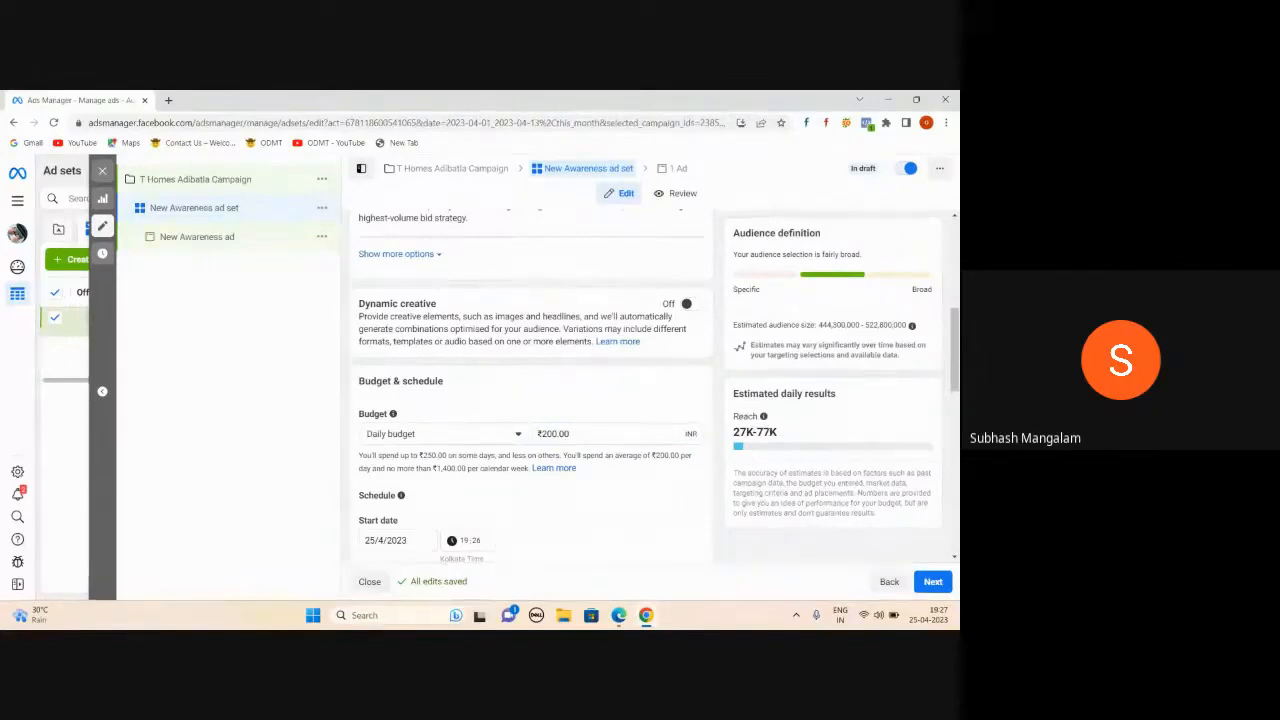
pyautogui.doubleClick(546, 433)
pyautogui.write('500')
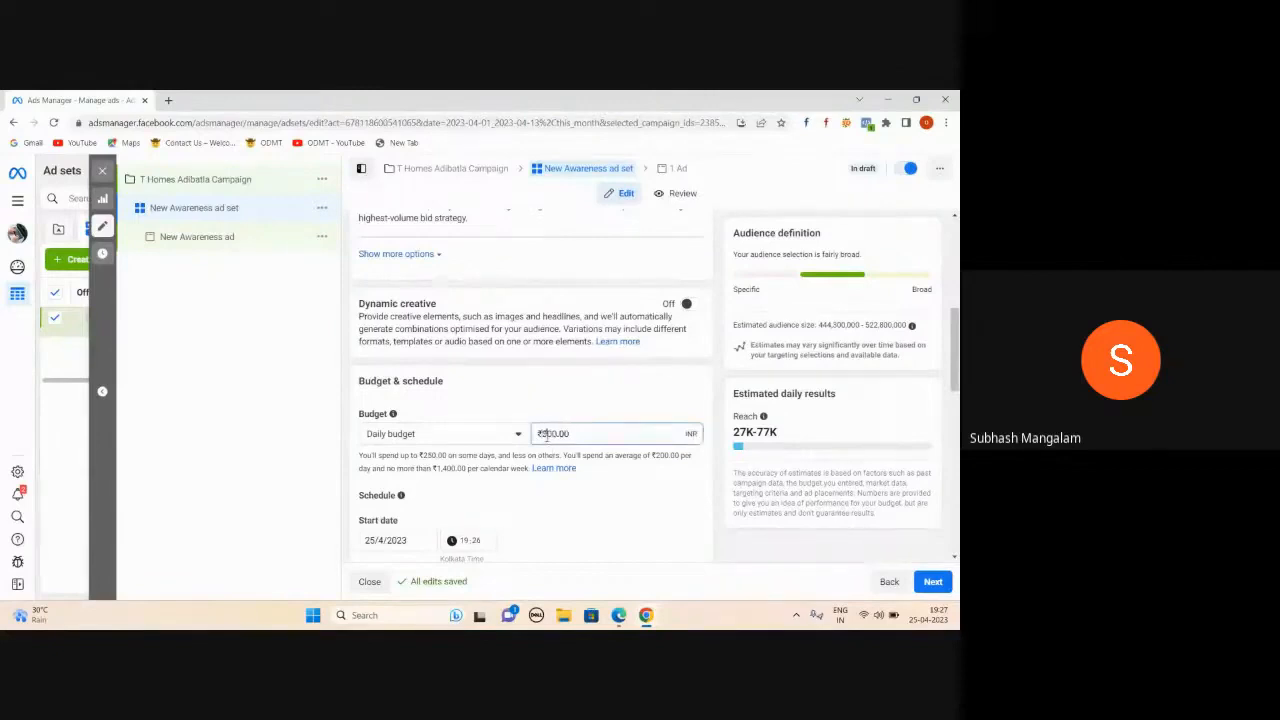
pyautogui.click(747, 530)
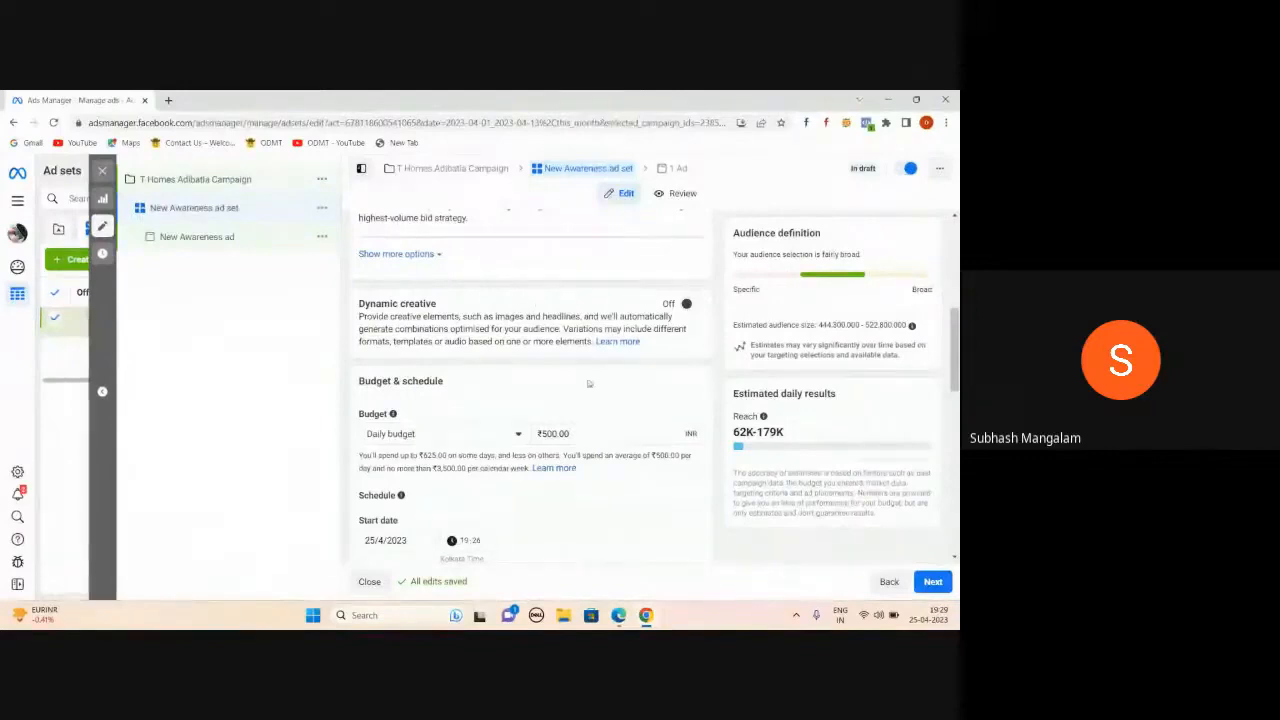
# Scroll down to the Audience section showing India, ages 18–65+, and all genders.
pyautogui.scroll(-1, 590, 385)
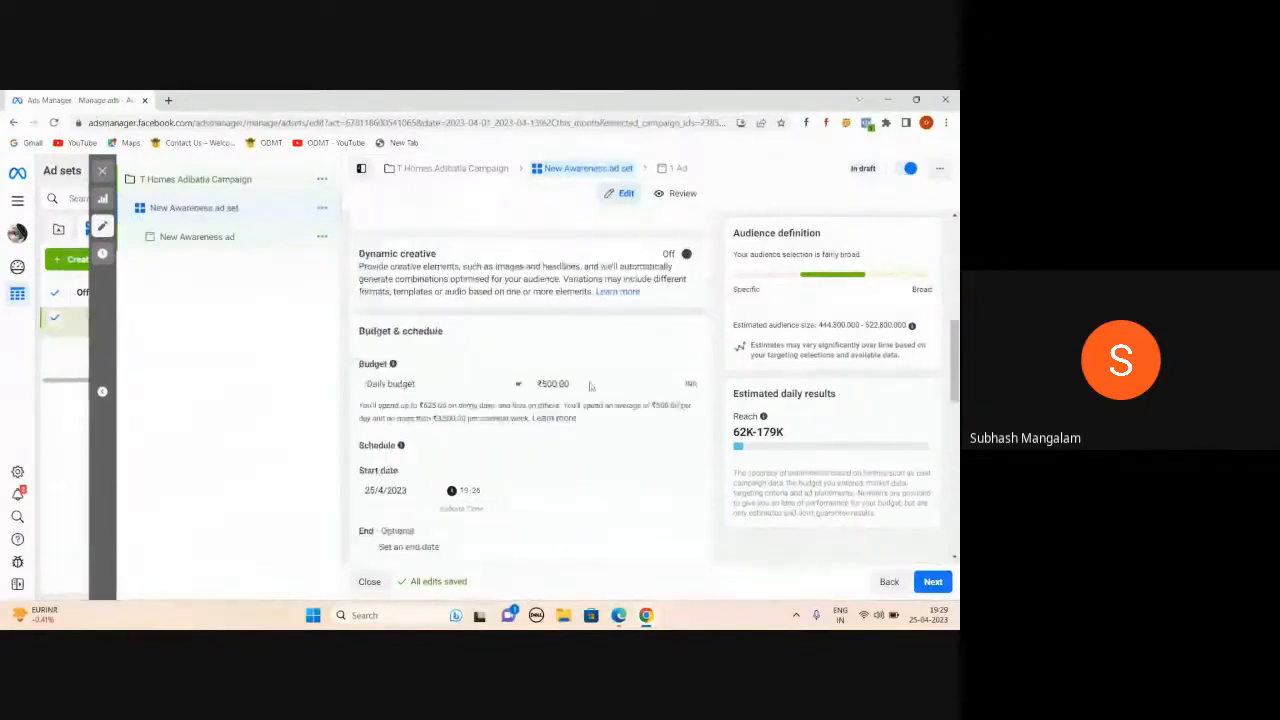
pyautogui.scroll(-5, 590, 385)
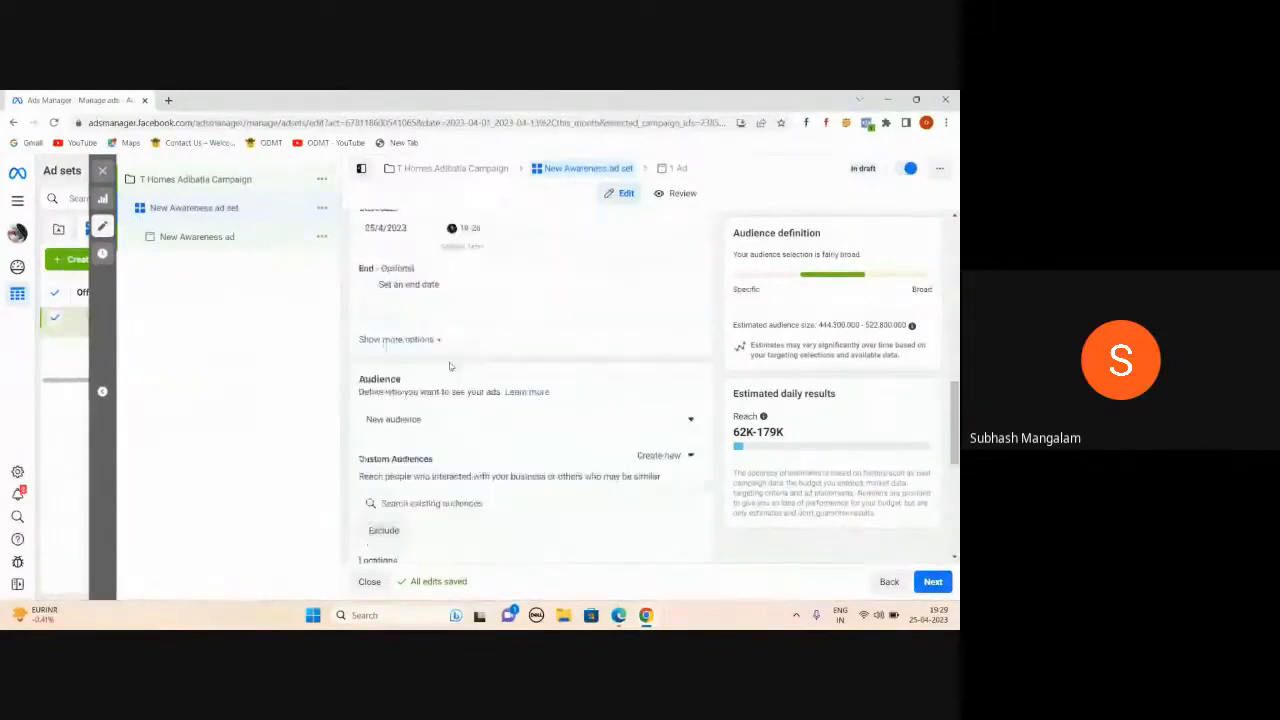
pyautogui.scroll(-4, 460, 345)
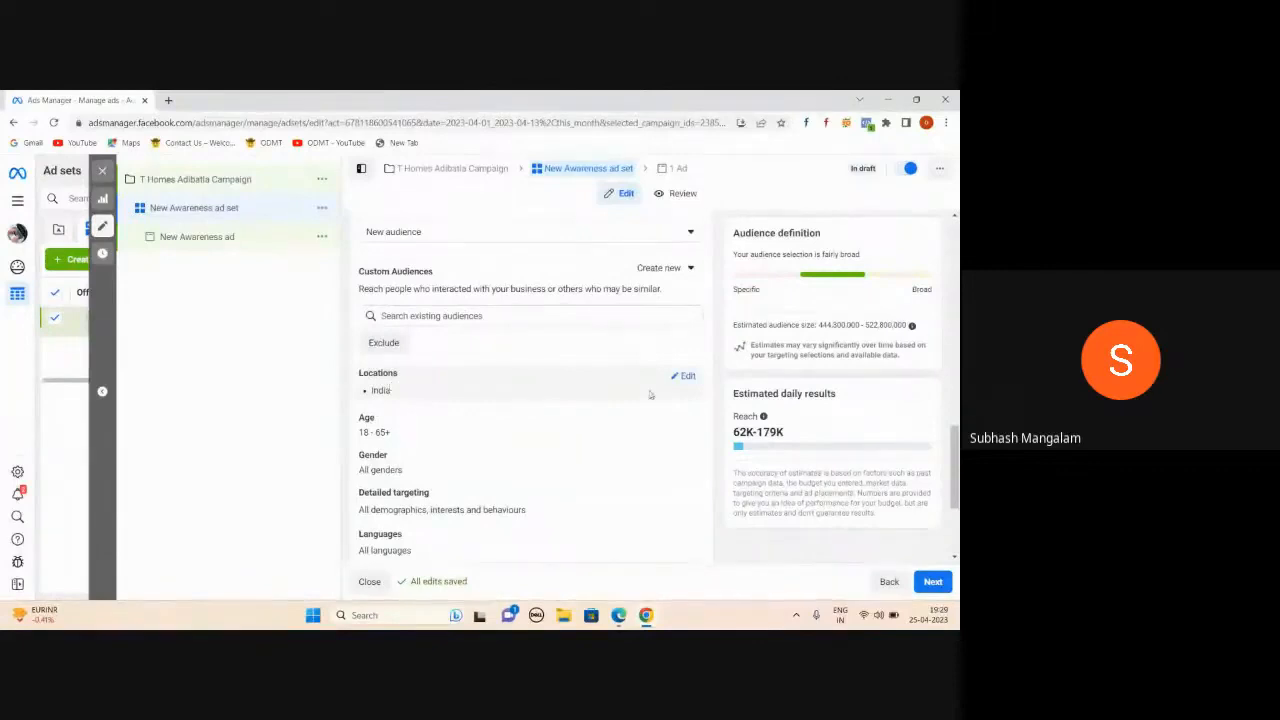
# Remove India from Locations and add Hyderabad as the target location.
pyautogui.click(686, 376)
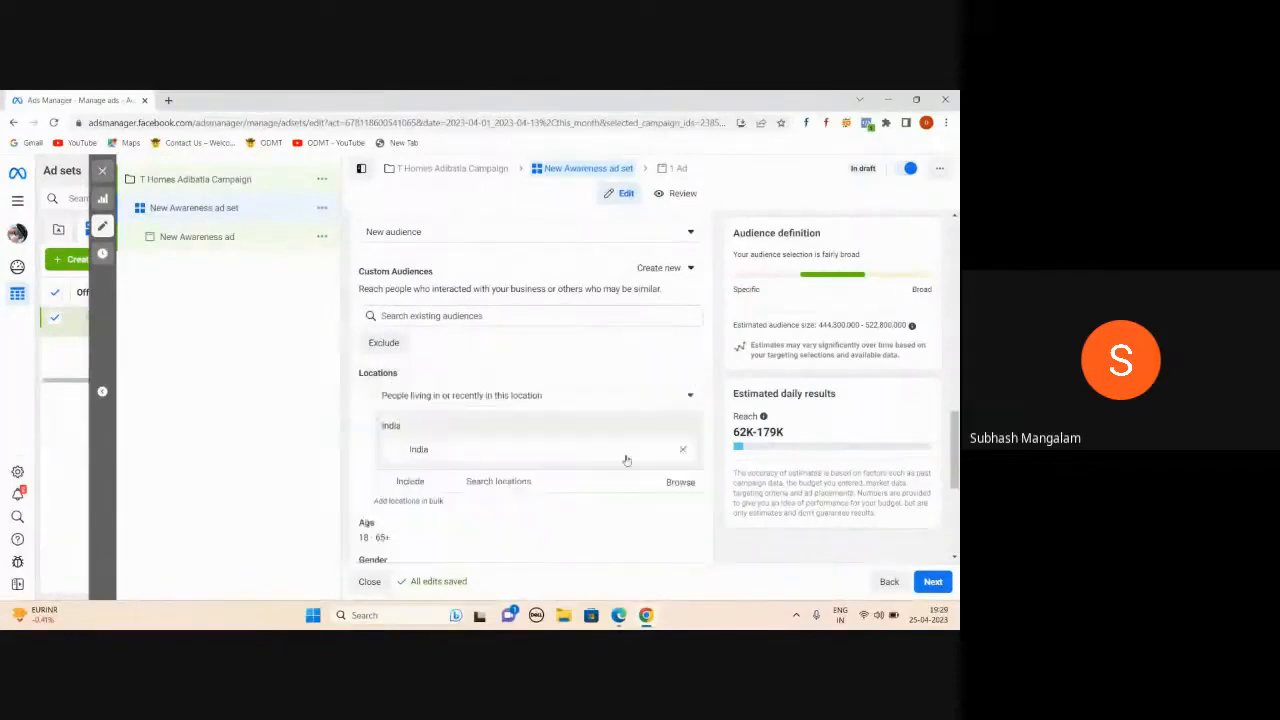
pyautogui.click(683, 450)
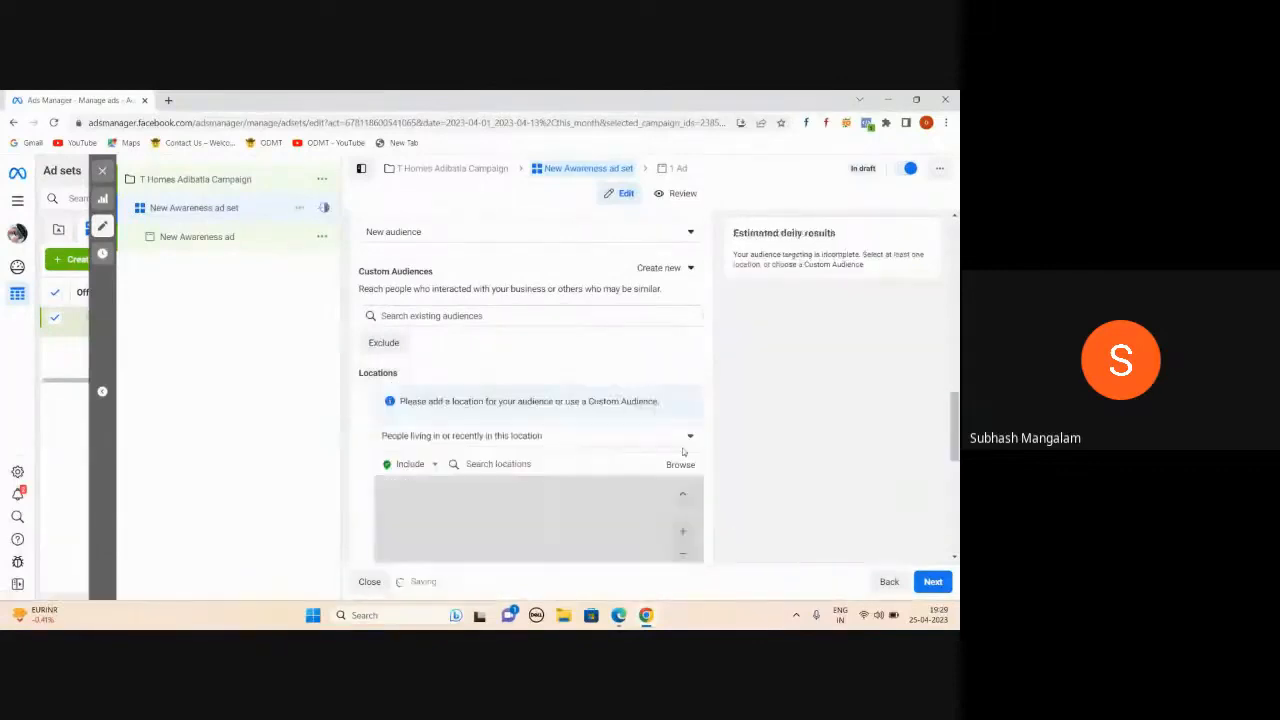
pyautogui.click(499, 462)
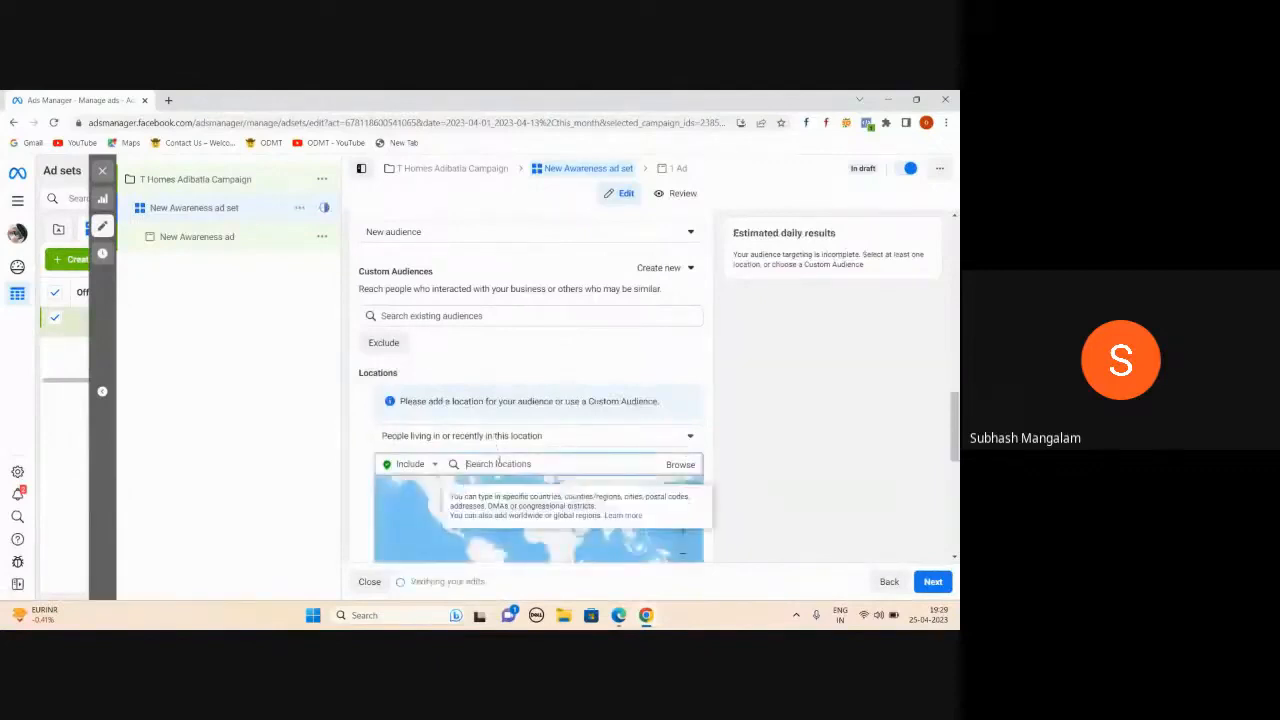
pyautogui.write('hyderabad')
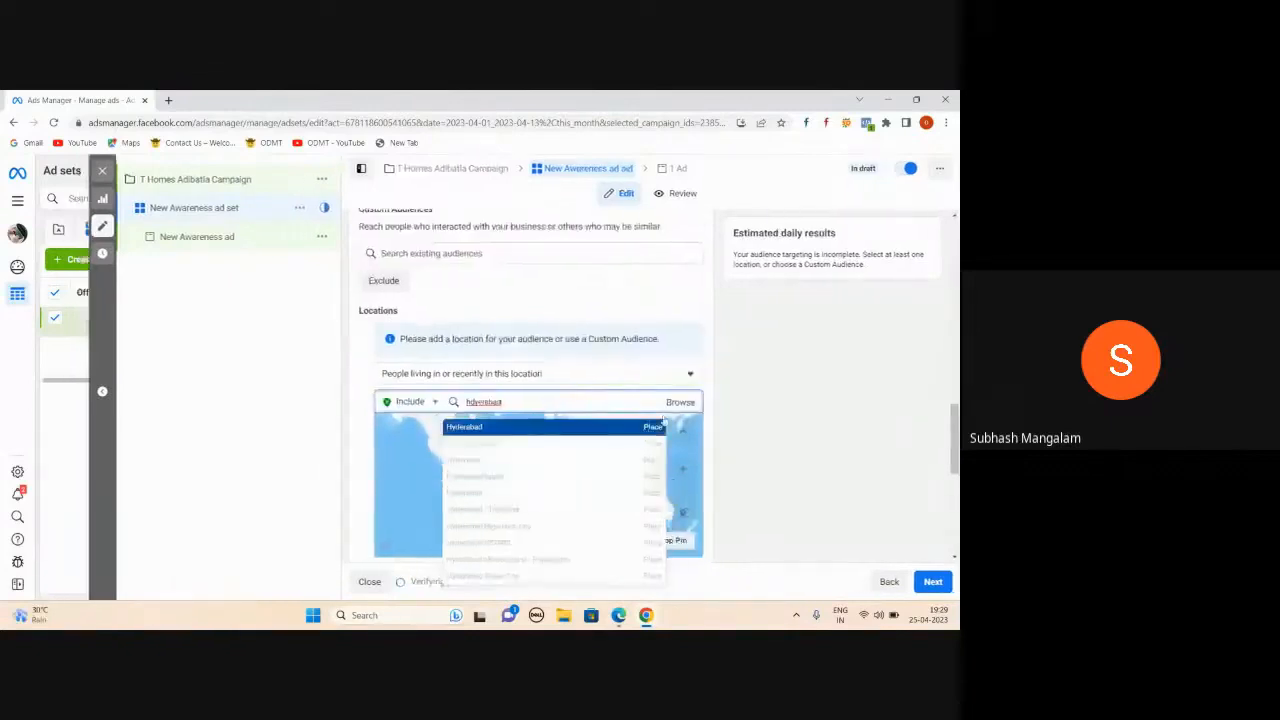
pyautogui.click(652, 430)
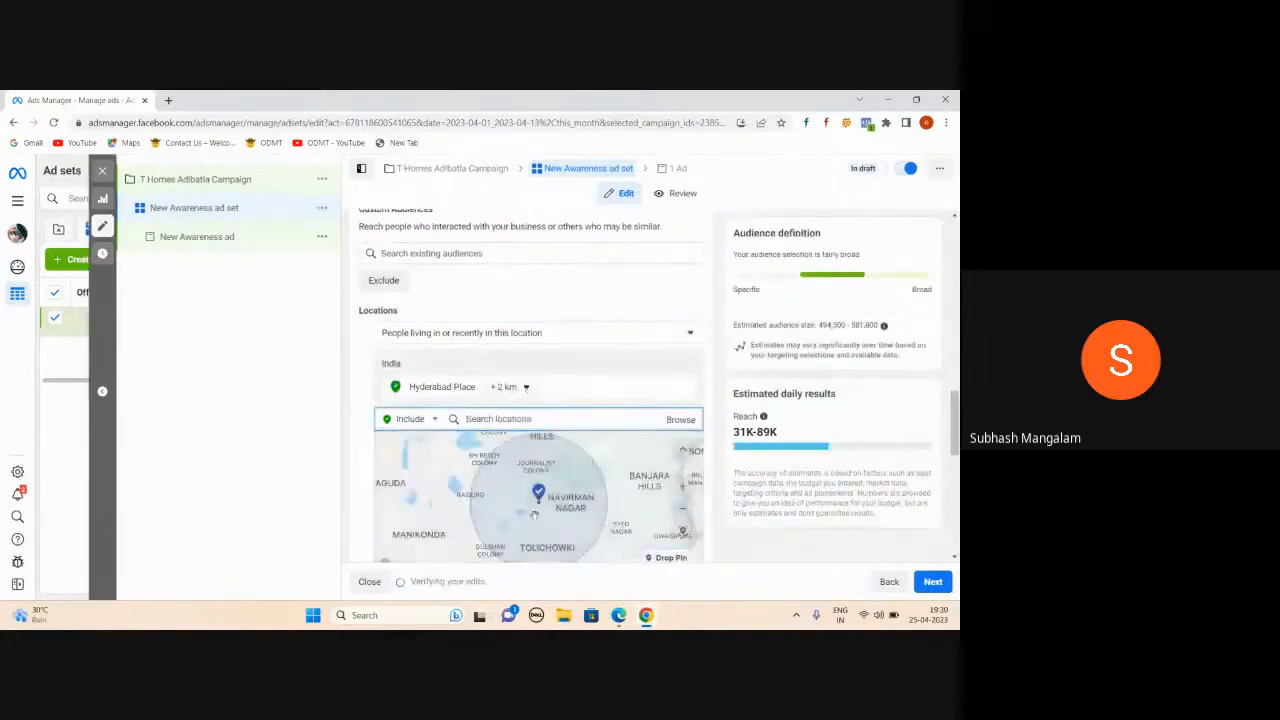
# Adjust the radius around Hyderabad from 80 km down to 38 km.
pyautogui.click(527, 388)
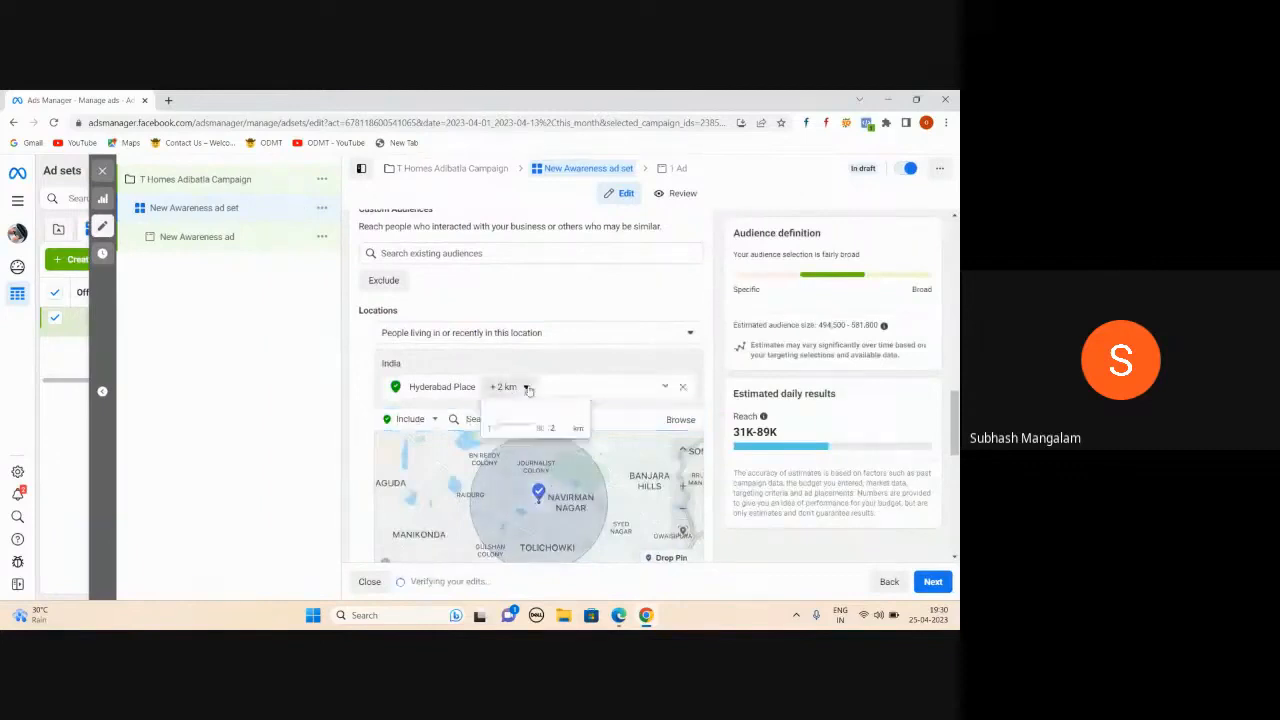
pyautogui.moveTo(519, 430); pyautogui.dragTo(539, 427)
pyautogui.click(688, 306)
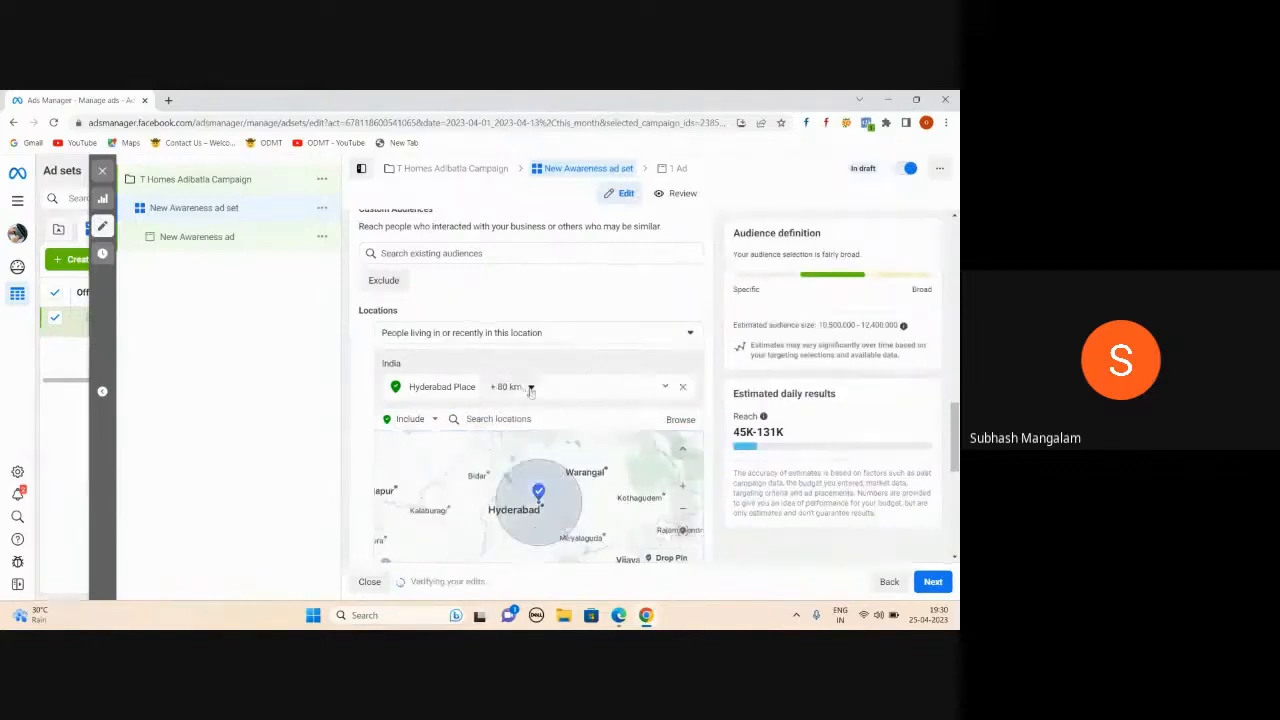
pyautogui.click(529, 388)
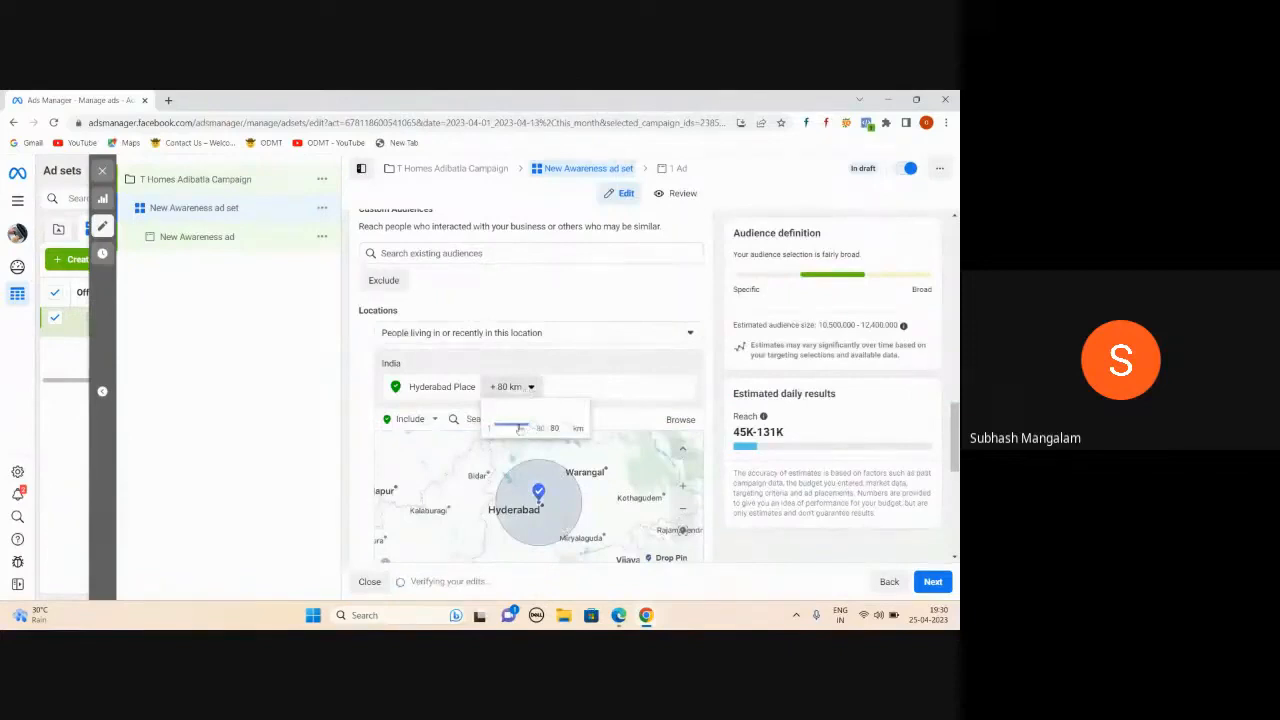
pyautogui.moveTo(531, 428); pyautogui.dragTo(517, 428)
pyautogui.click(671, 397)
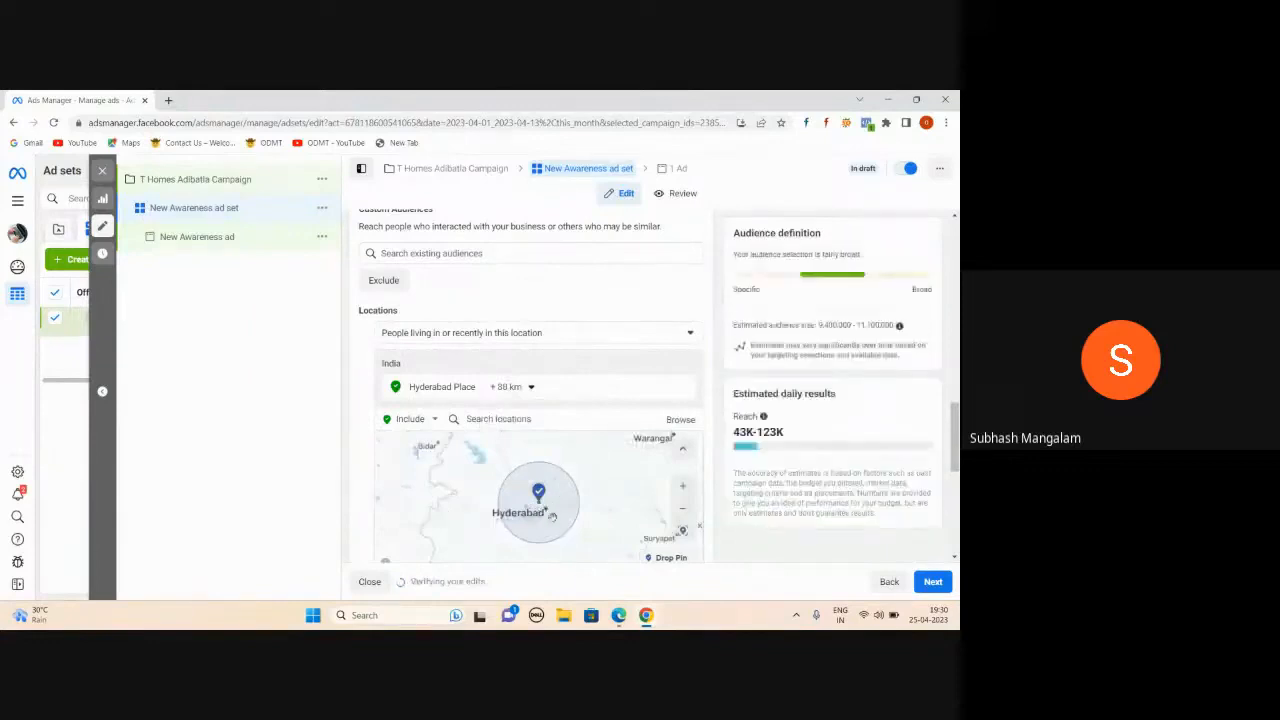
pyautogui.scroll(-1, 551, 515)
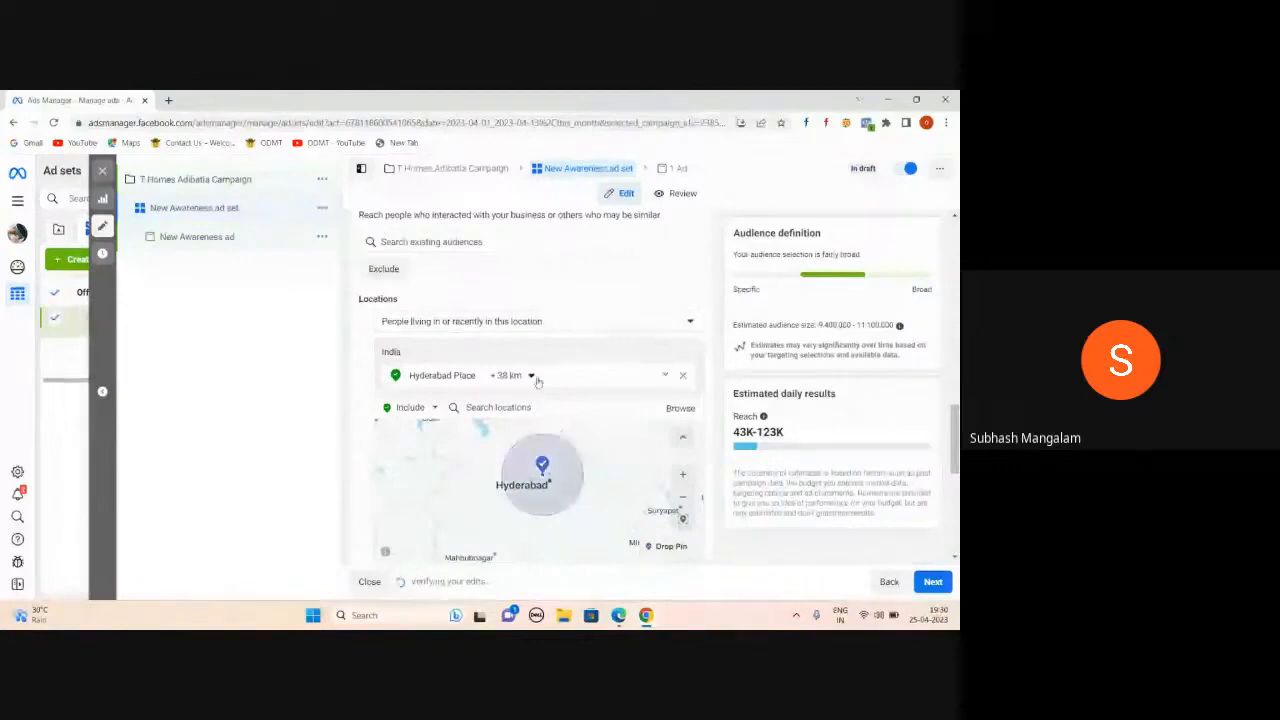
# Replace Hyderabad Place with Shamshabad Place as the location and widen its radius to 22 km.
pyautogui.click(684, 377)
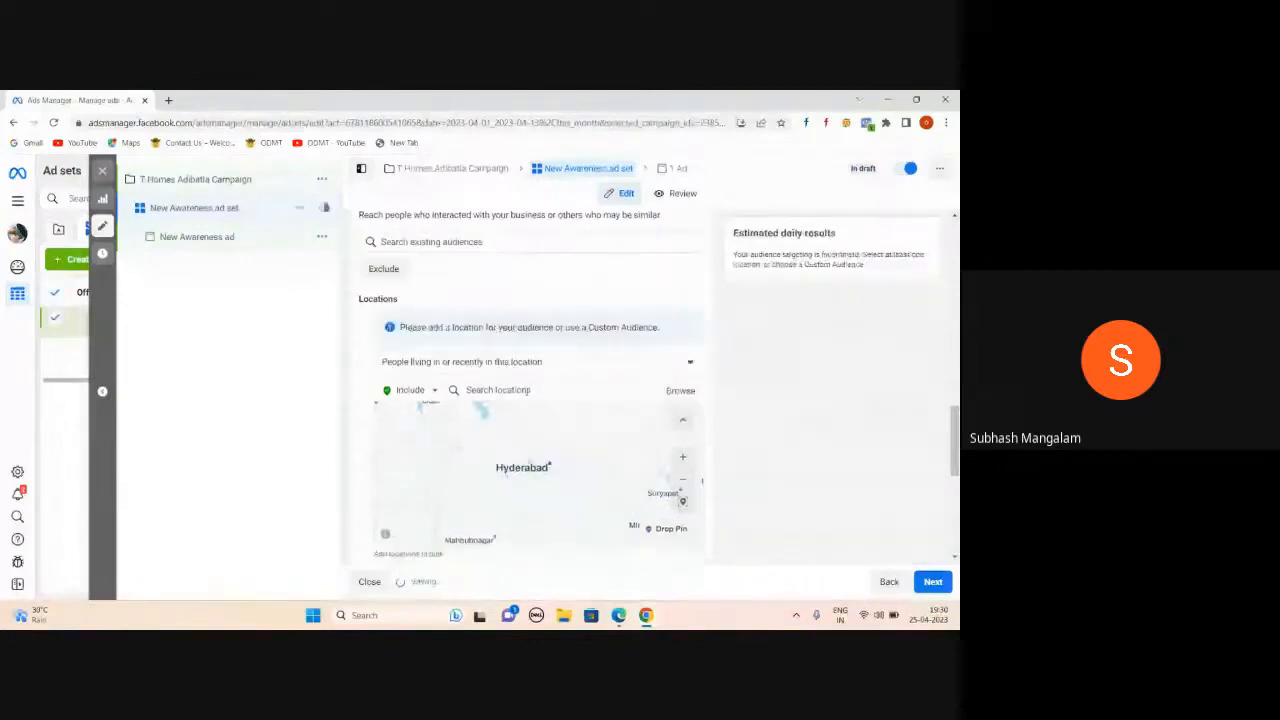
pyautogui.click(511, 364)
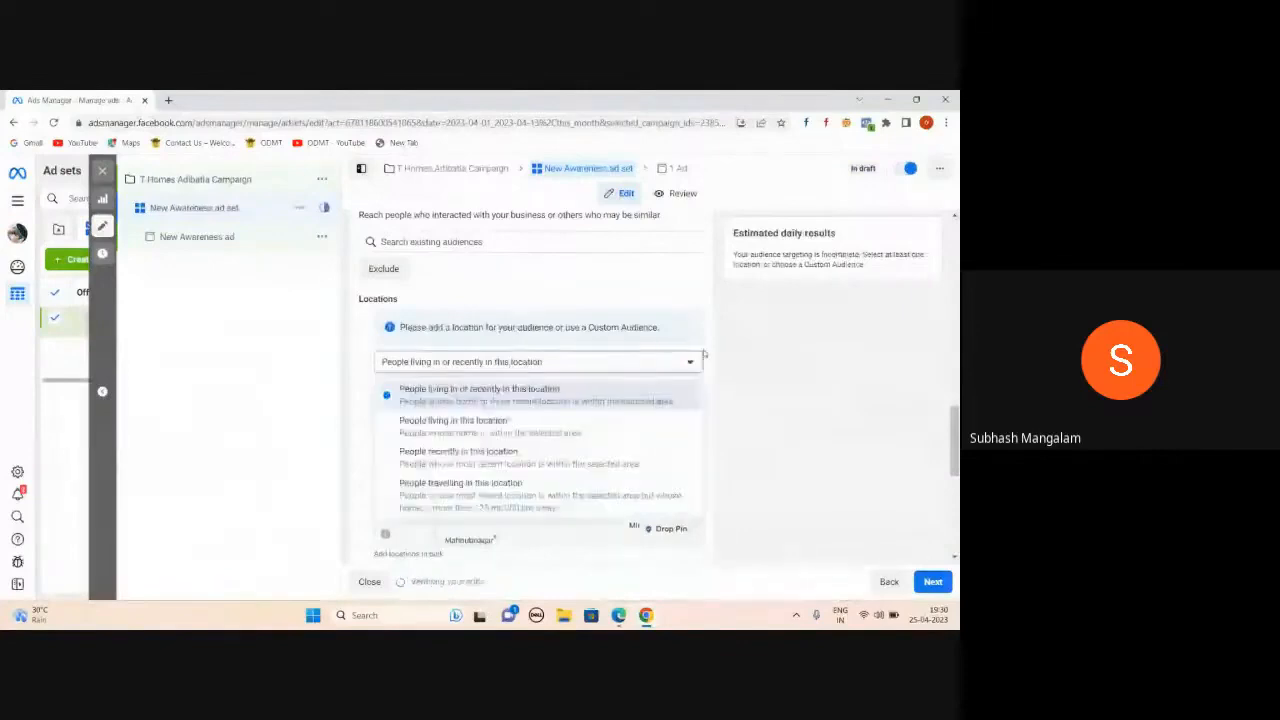
pyautogui.click(708, 347)
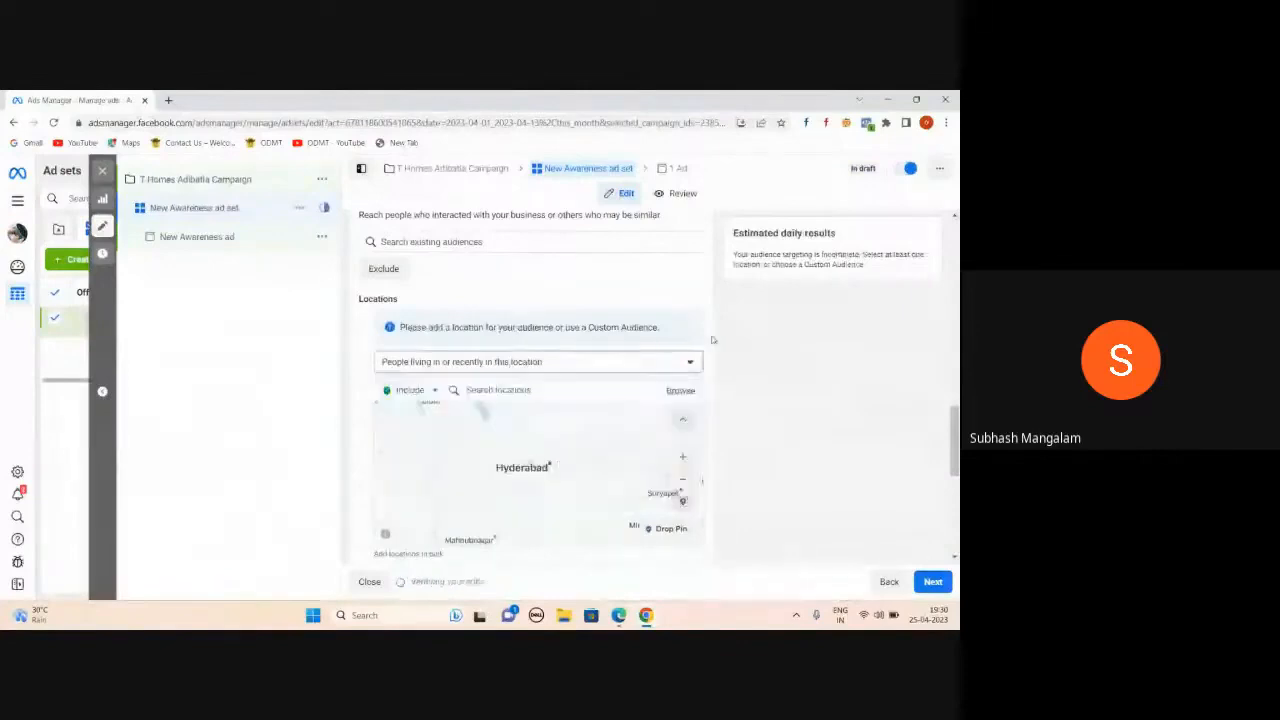
pyautogui.click(529, 391)
pyautogui.write('a')
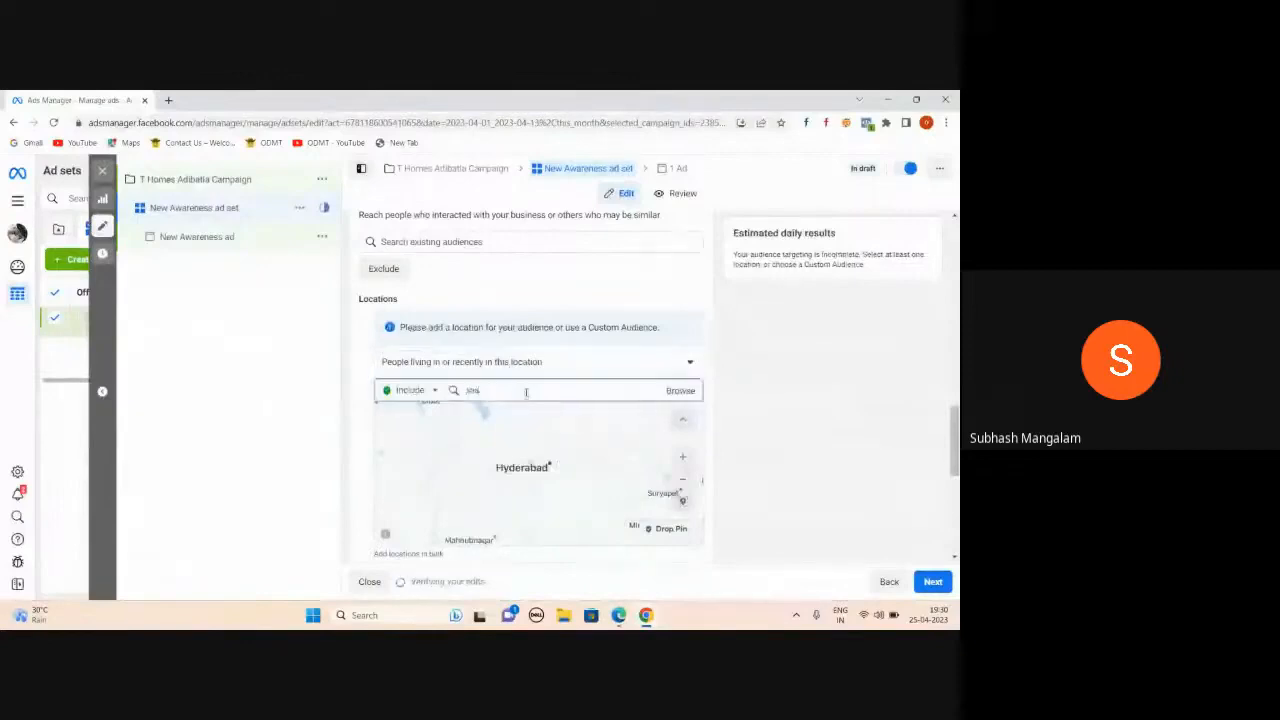
pyautogui.write('dimshab')
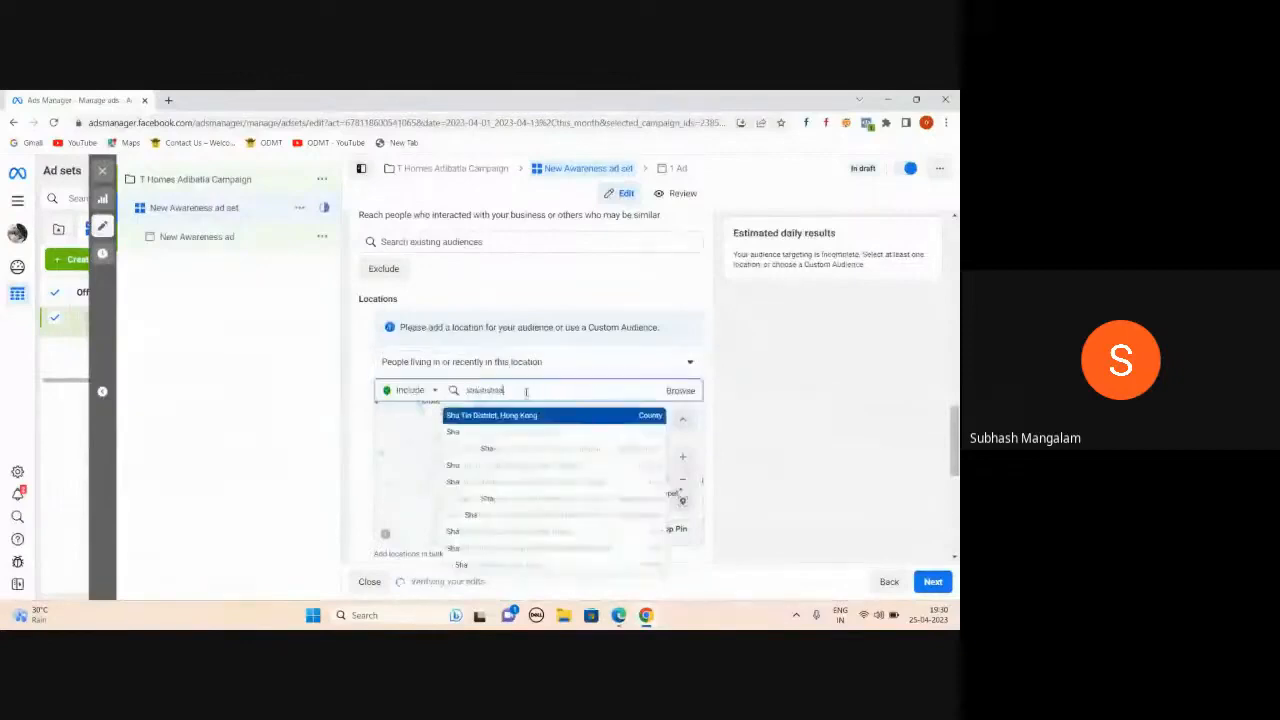
pyautogui.write('ad')
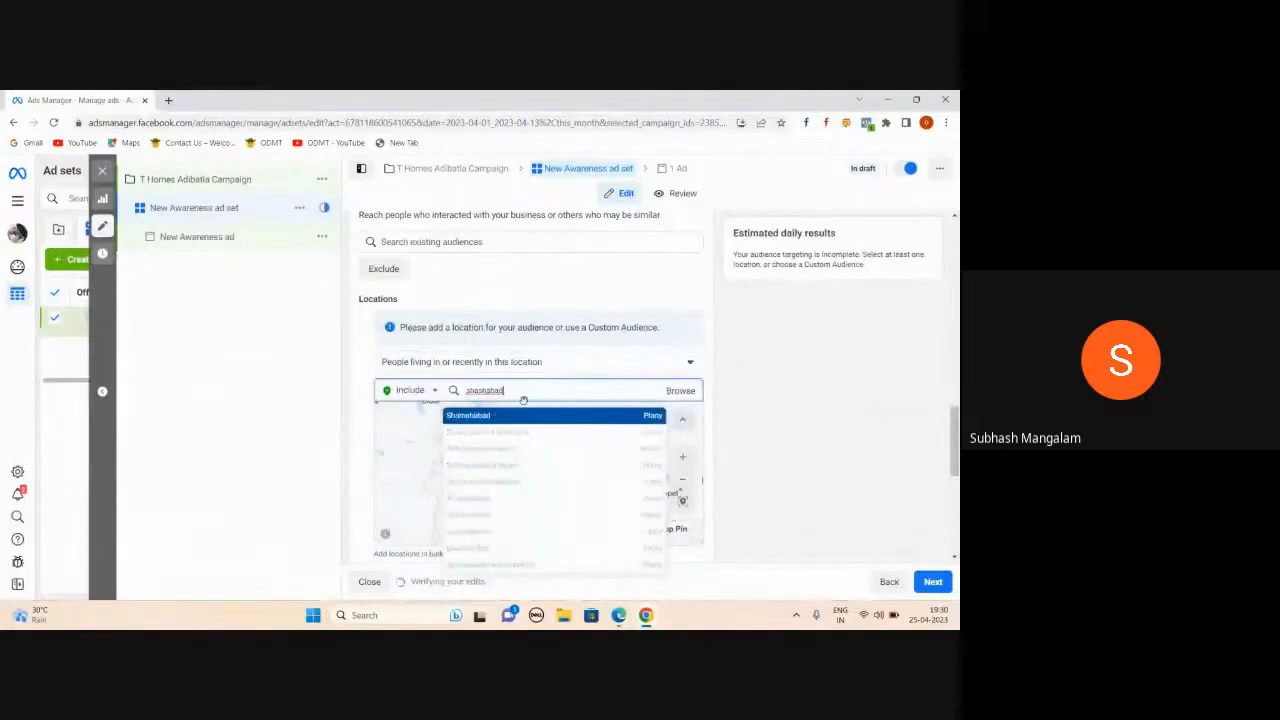
pyautogui.click(643, 416)
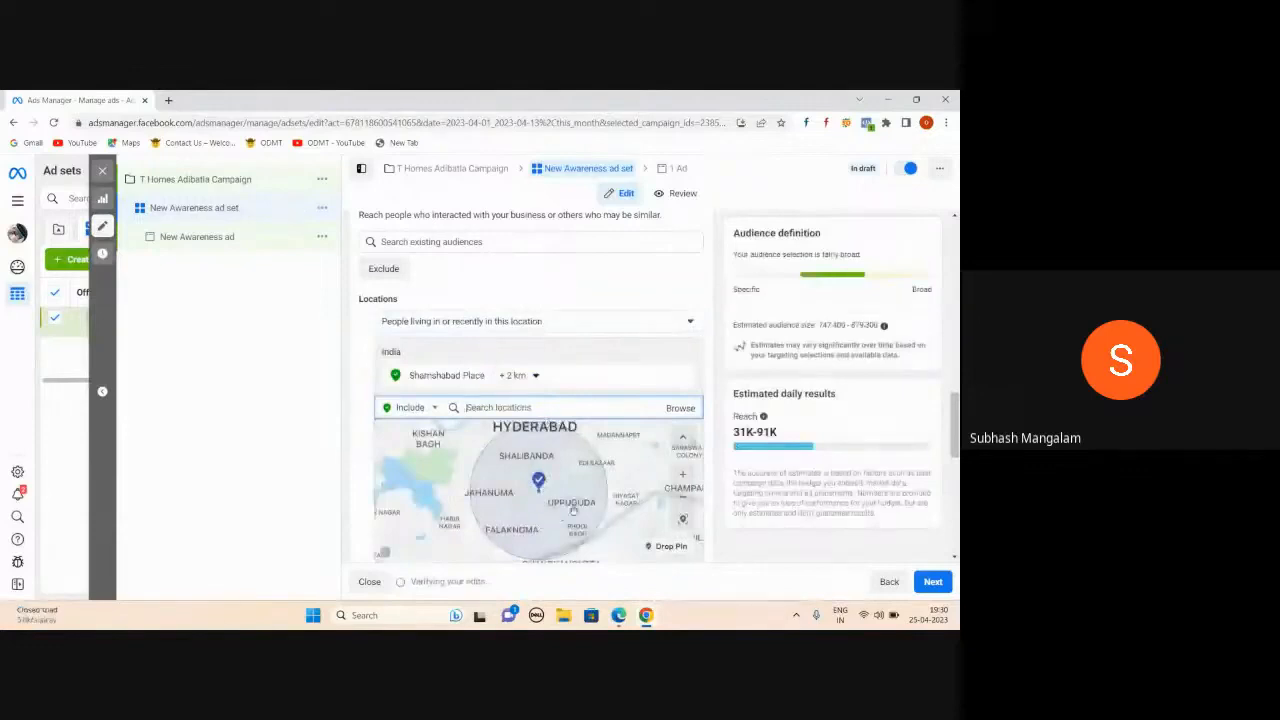
pyautogui.click(536, 376)
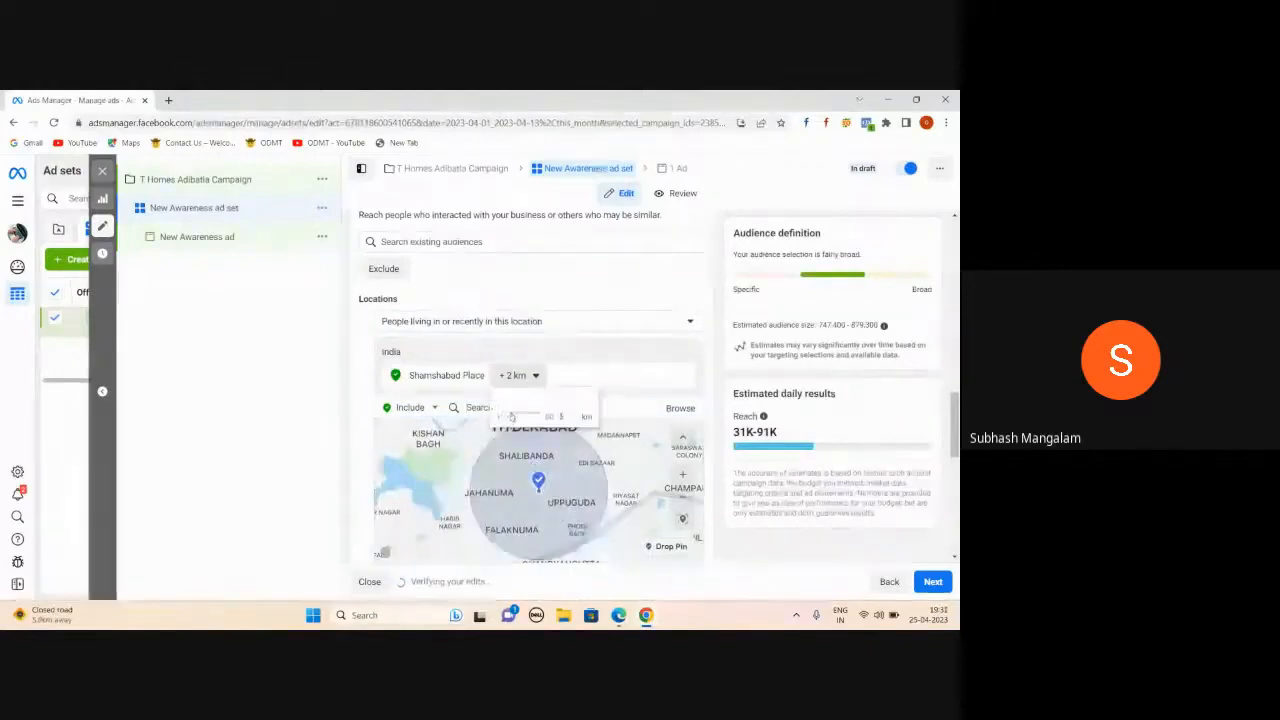
pyautogui.moveTo(504, 414); pyautogui.dragTo(519, 416)
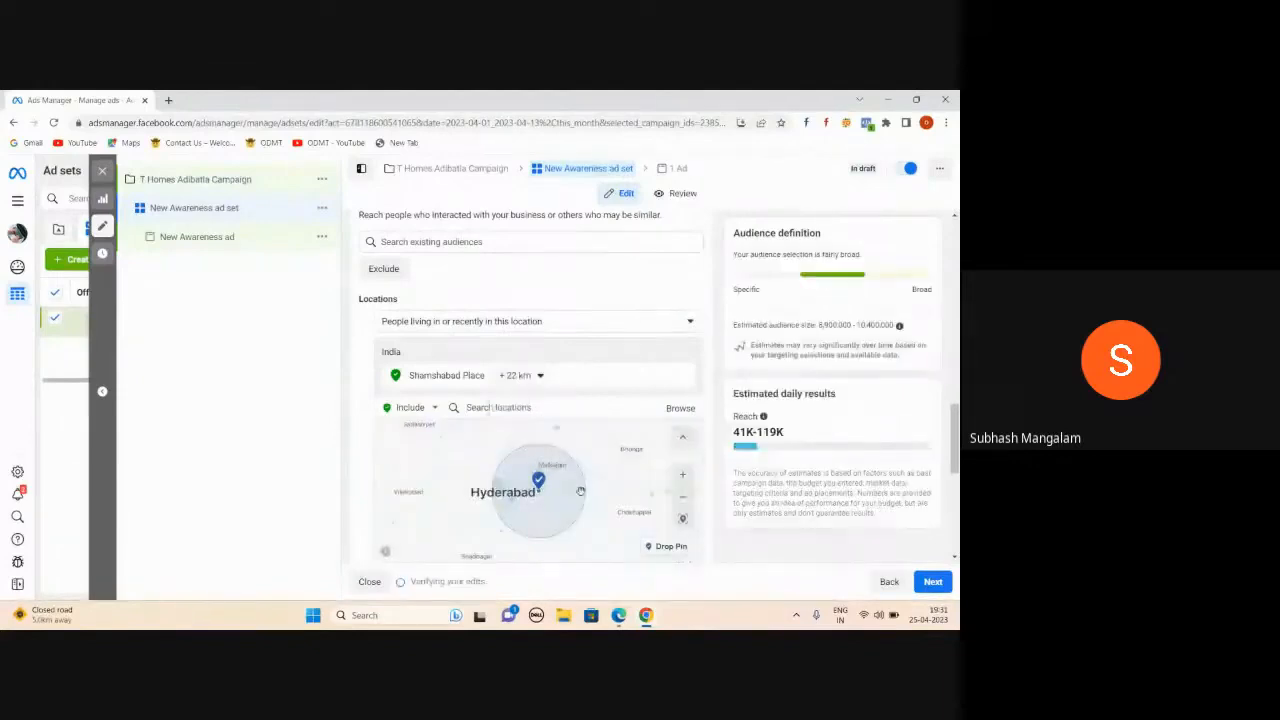
# Admit the person waiting in the video call, then hide the call window again.
pyautogui.moveTo(619, 617)
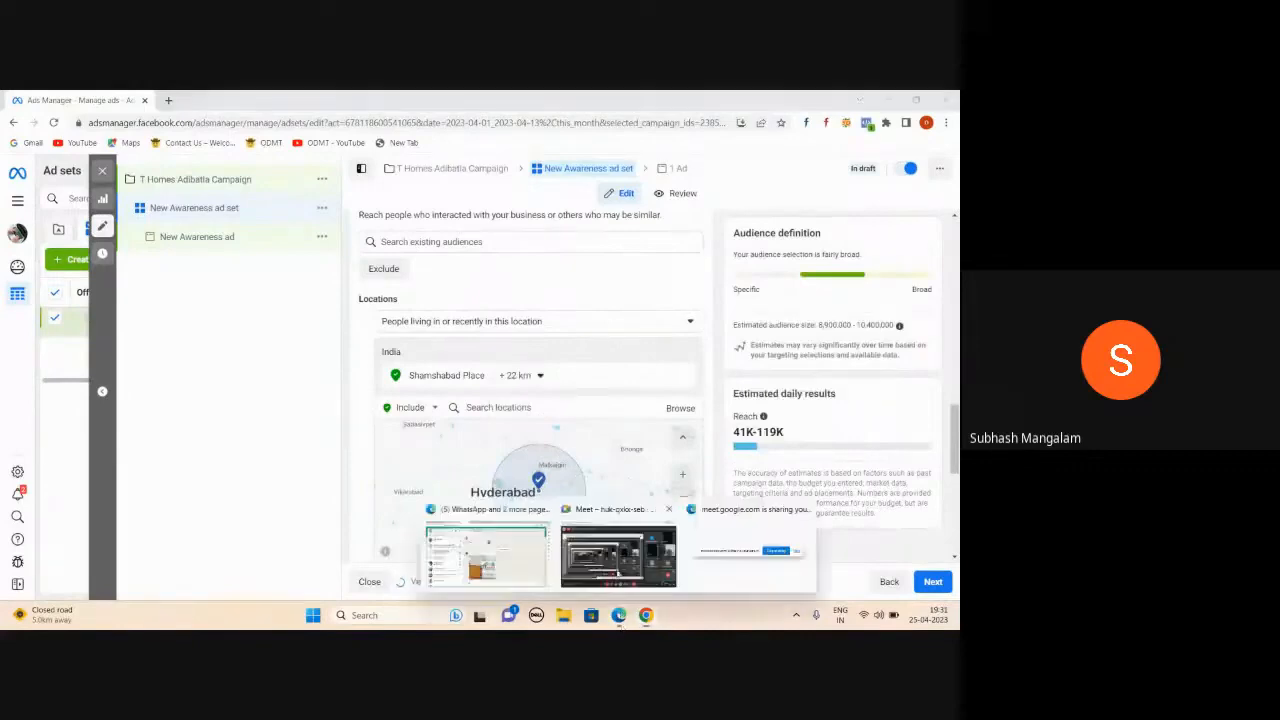
pyautogui.click(618, 555)
pyautogui.click(604, 208)
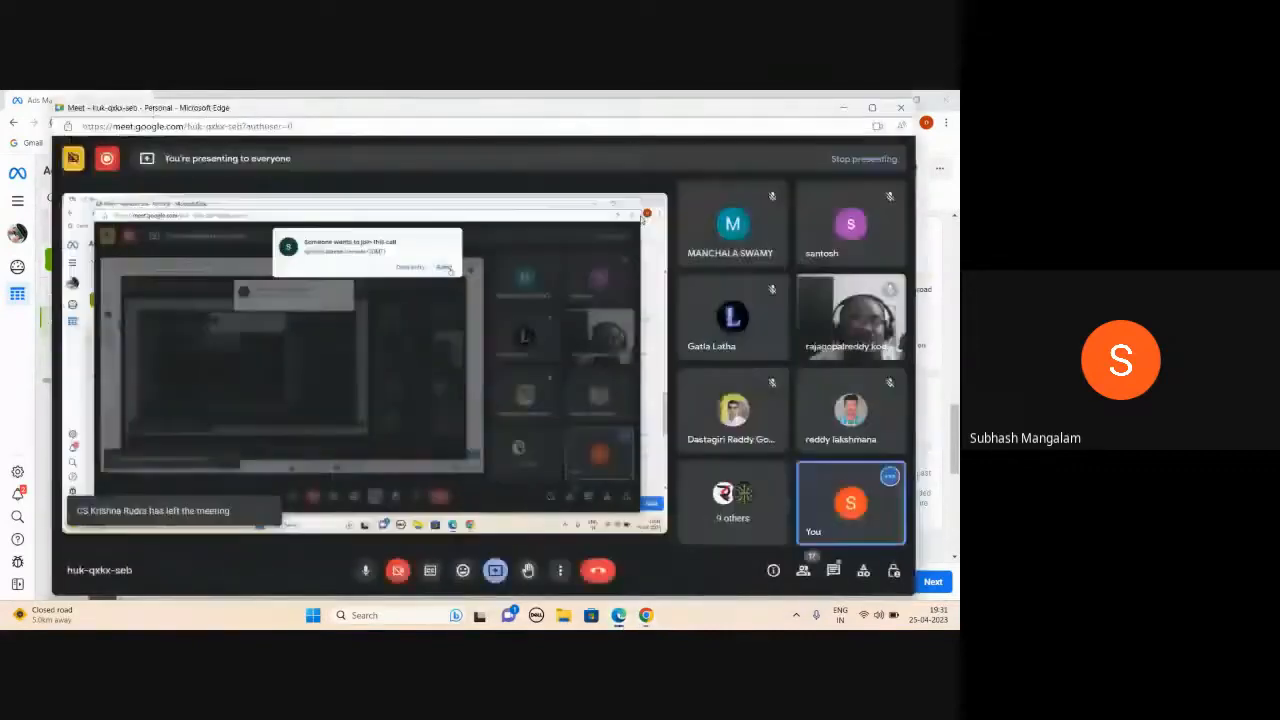
pyautogui.click(843, 107)
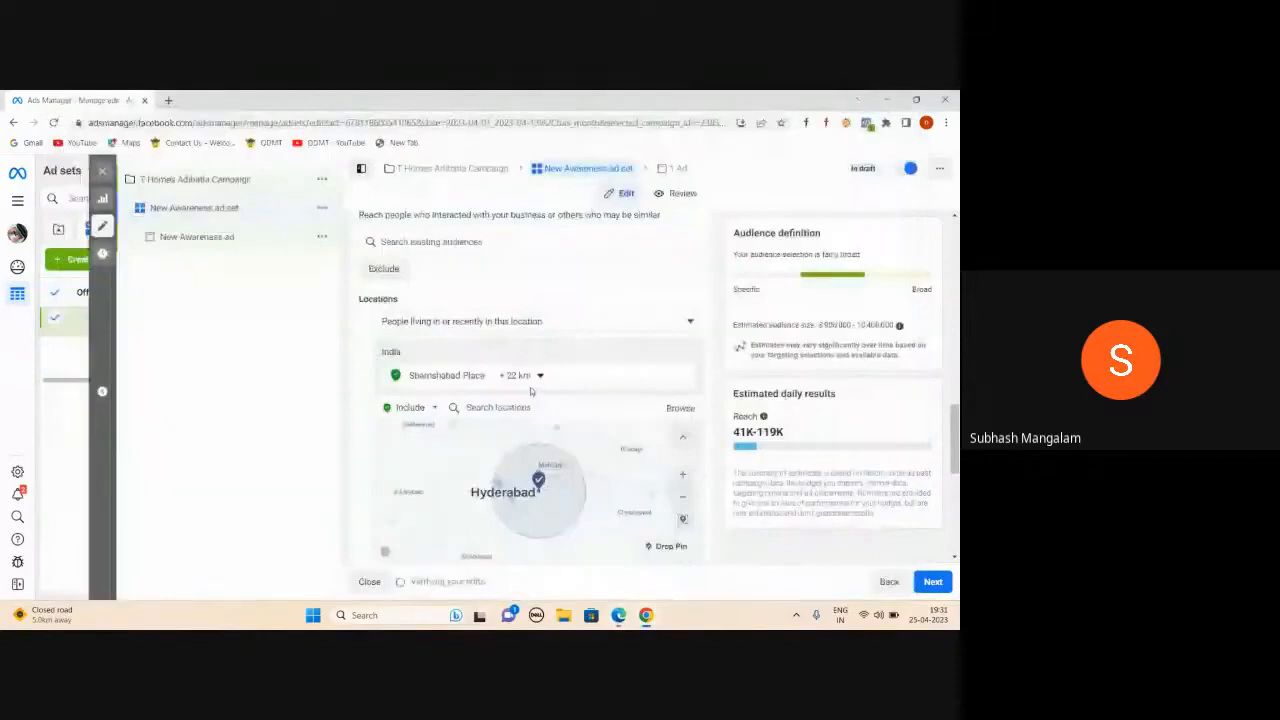
pyautogui.moveTo(683, 377)
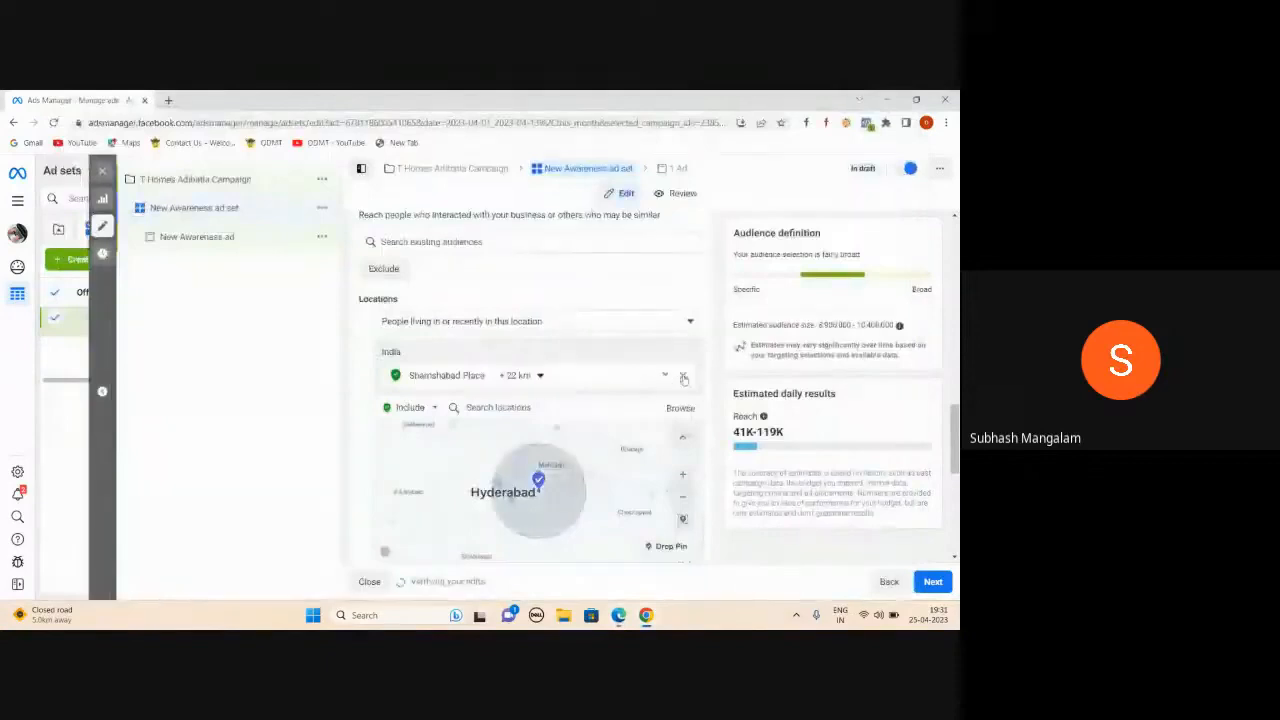
# Swap Shamshabad Place for the city Hyderabad, Telangana, India, which gets a 40 km radius.
pyautogui.click(683, 377)
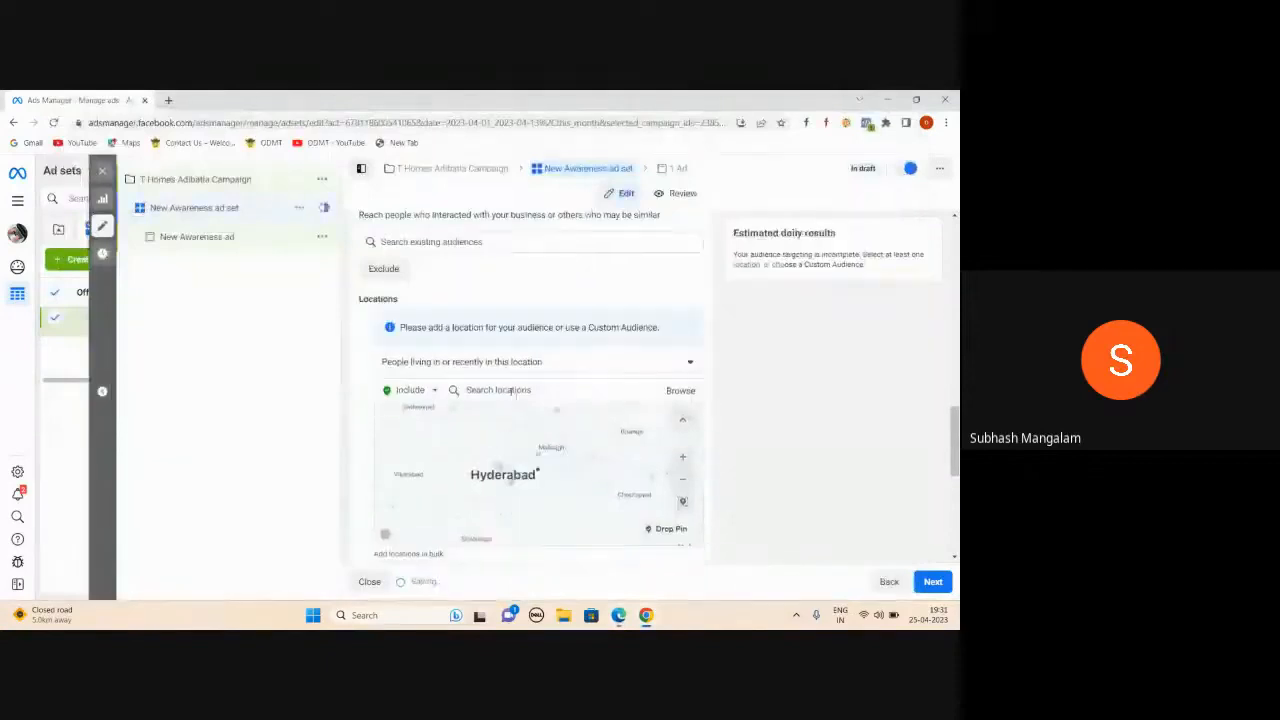
pyautogui.click(512, 391)
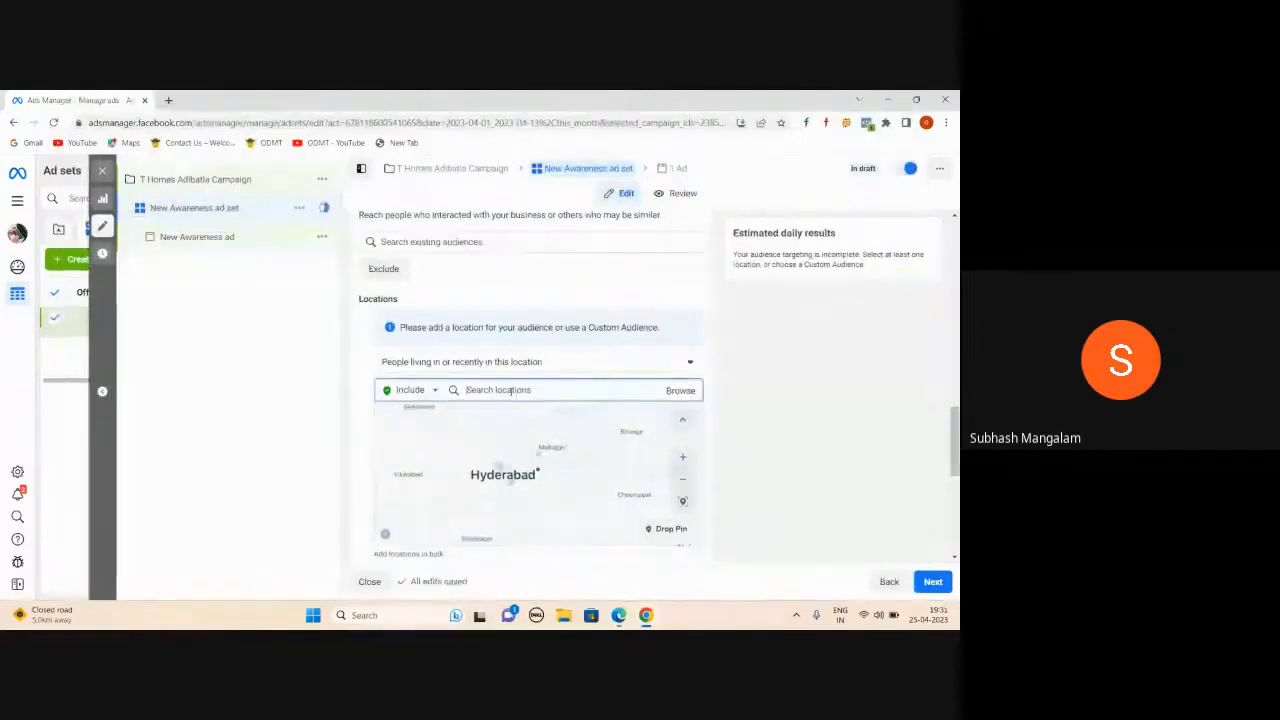
pyautogui.write('hyderabad')
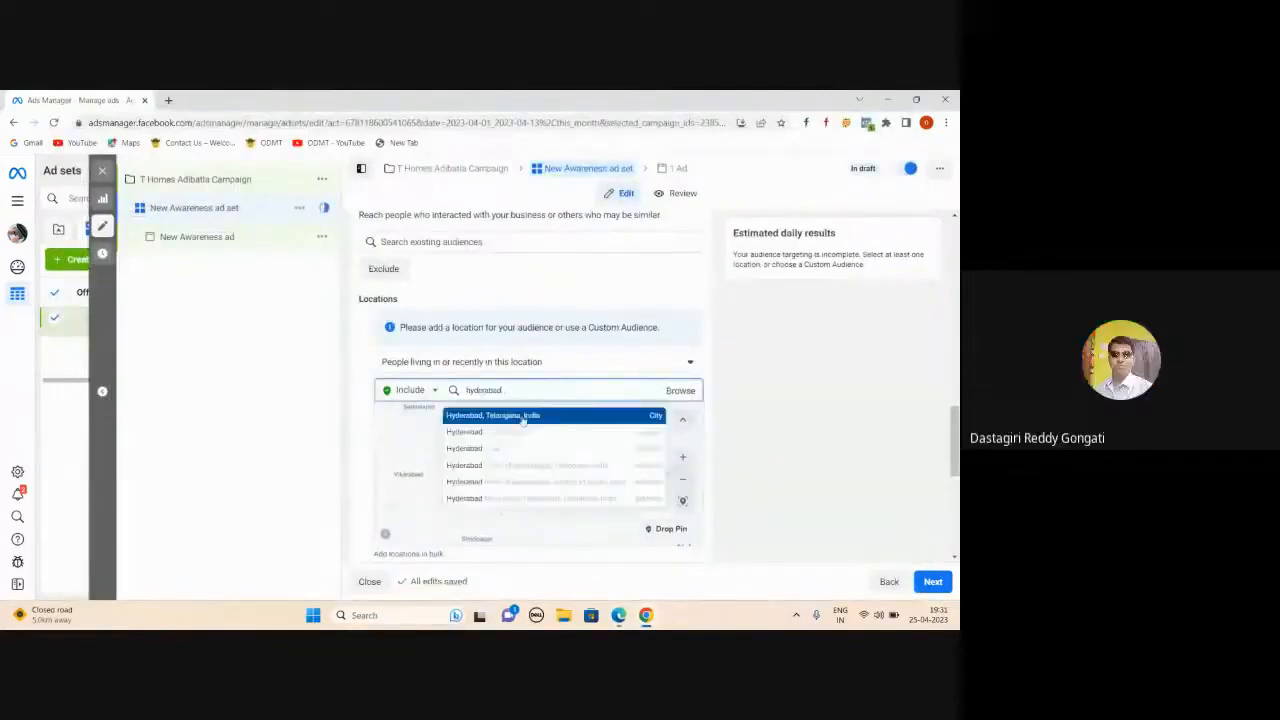
pyautogui.click(521, 415)
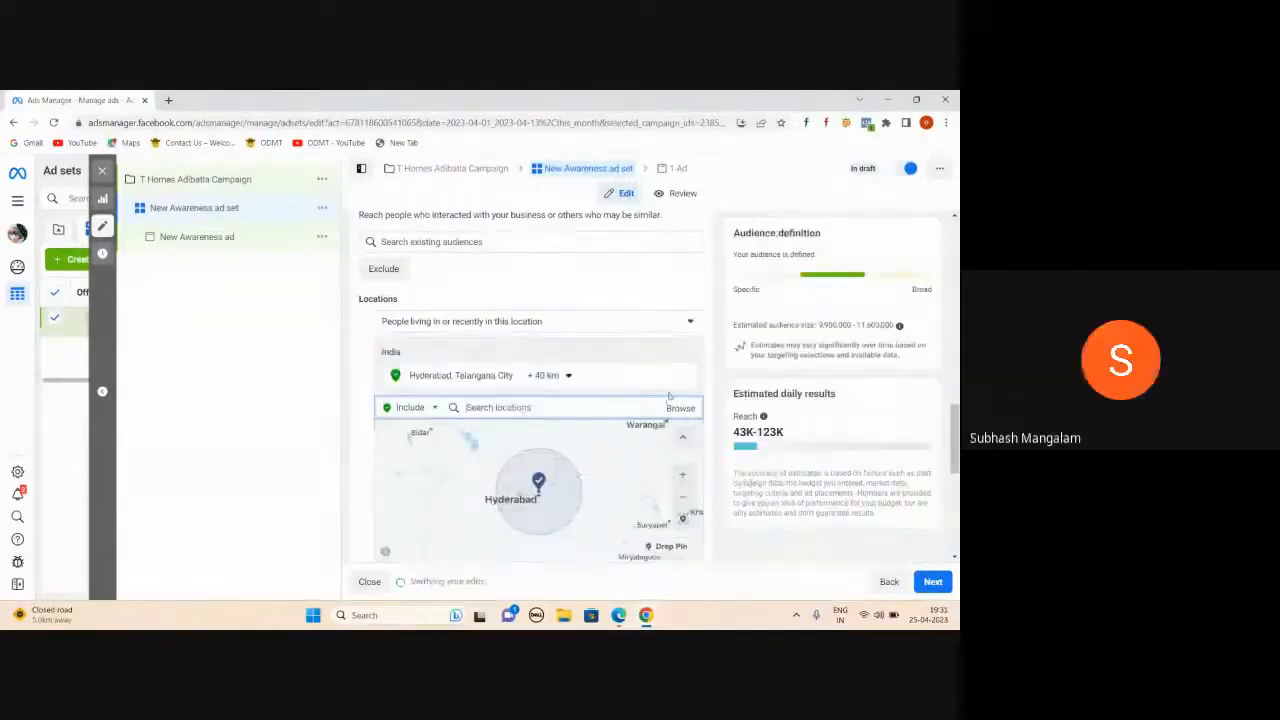
pyautogui.moveTo(672, 381)
pyautogui.scroll(2, 566, 341)
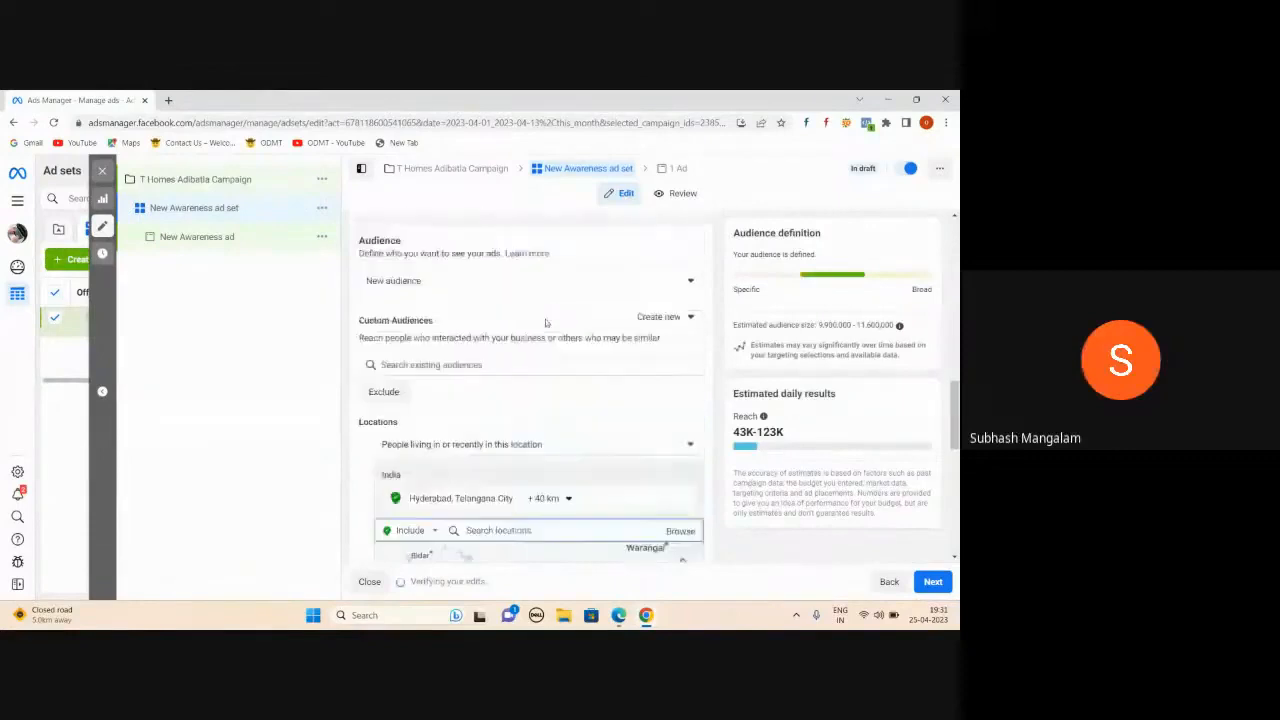
pyautogui.scroll(-3, 566, 341)
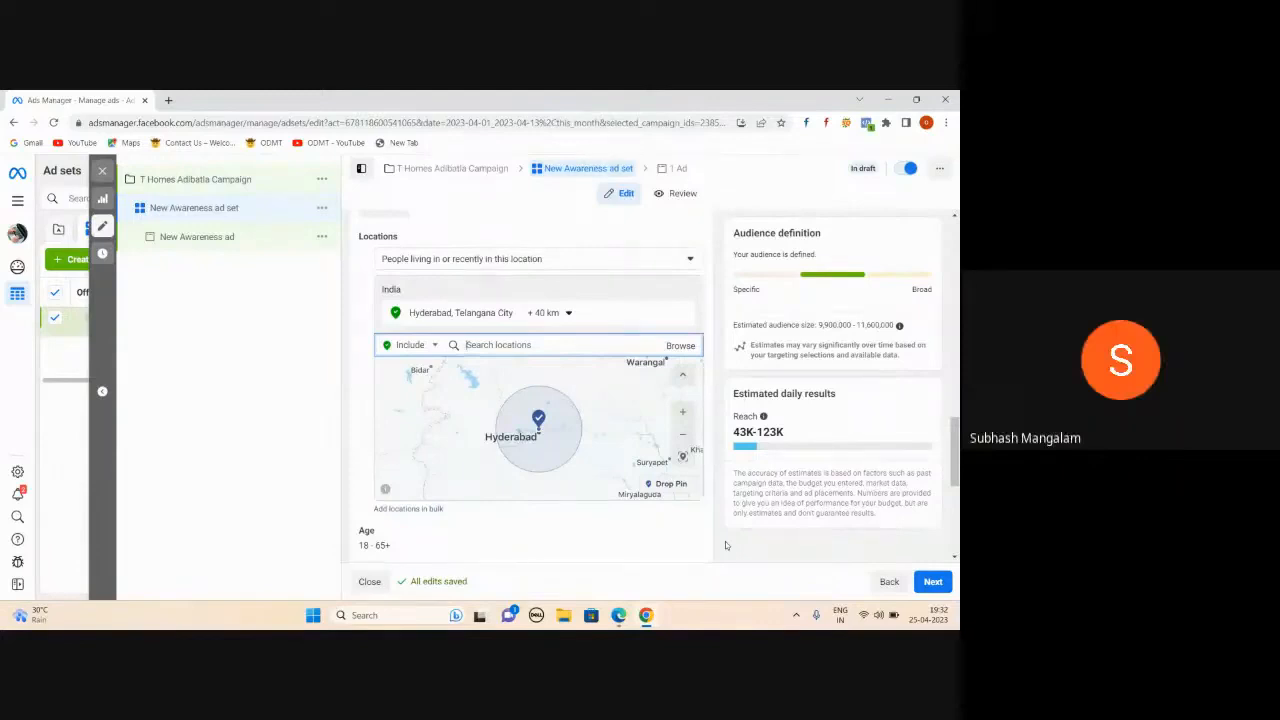
# Open the urgent-works note from the desktop and delete all of its text.
pyautogui.click(887, 99)
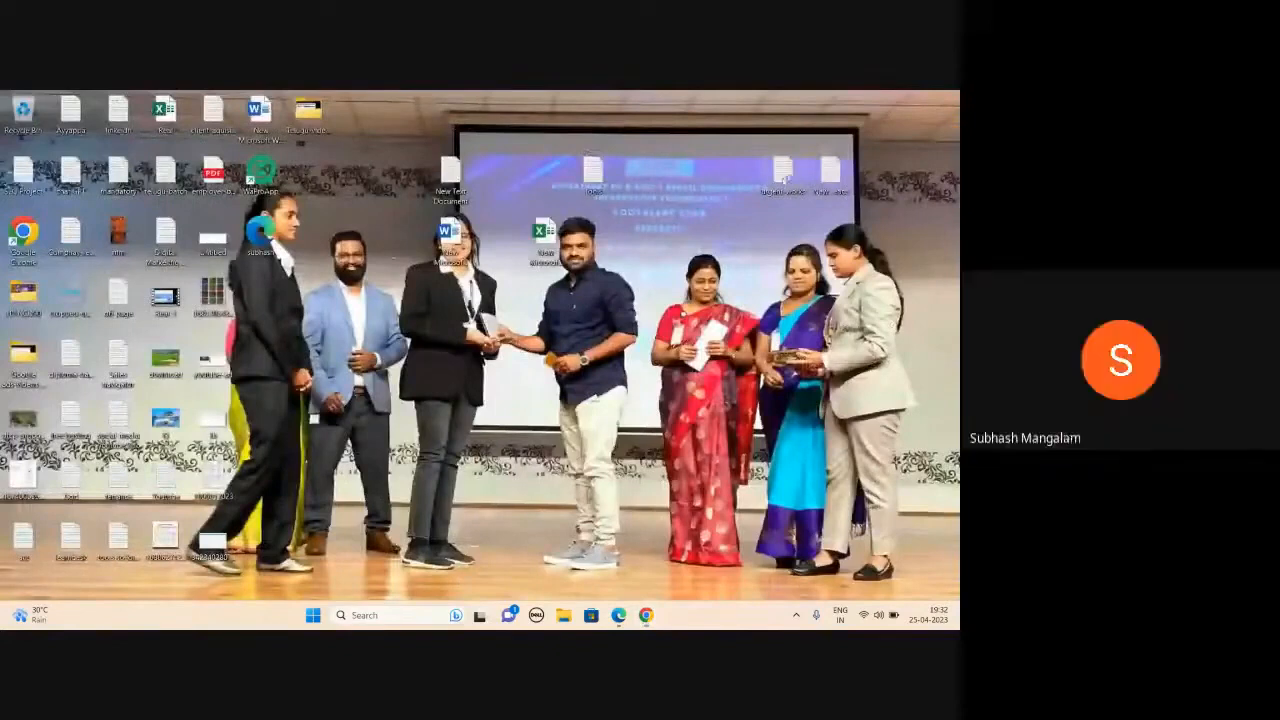
pyautogui.doubleClick(783, 174)
pyautogui.hotkey('ctrl', 'a')
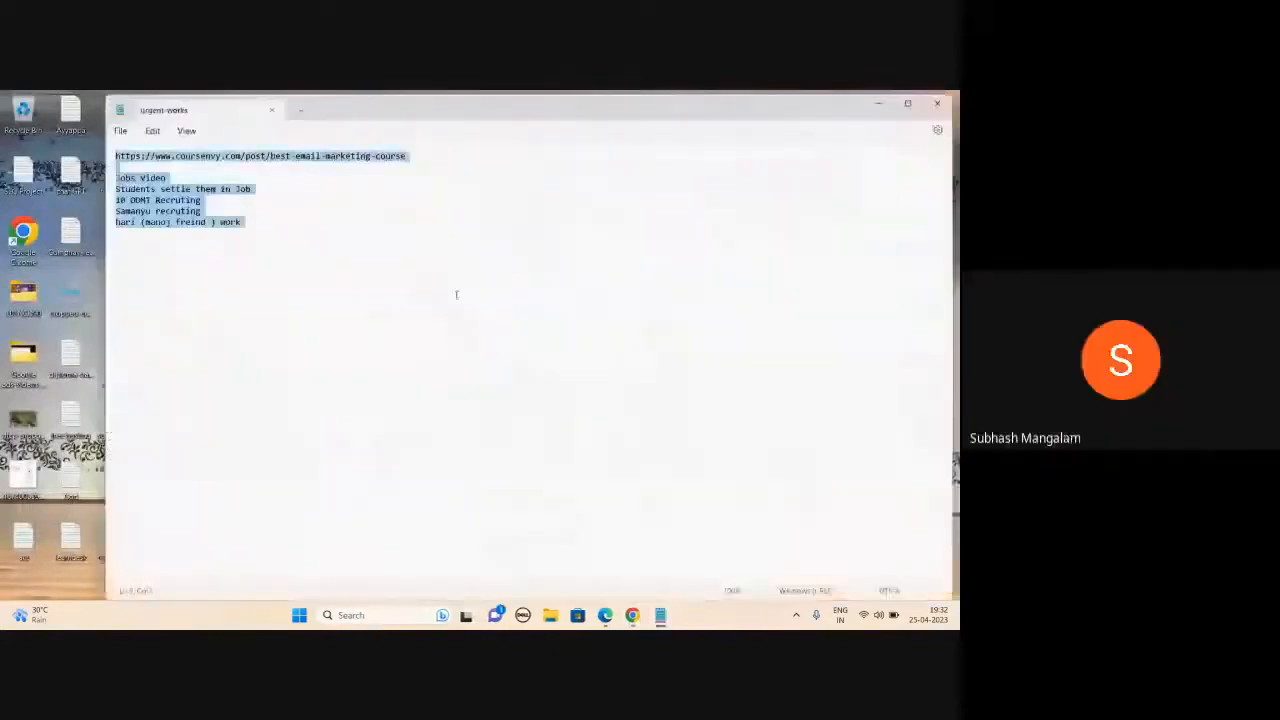
pyautogui.hotkey('ctrl', '+')
pyautogui.hotkey('ctrl', '+')
pyautogui.hotkey('ctrl', '+')
pyautogui.hotkey('ctrl', '+')
pyautogui.hotkey('ctrl', '+')
pyautogui.press('BackSpace')
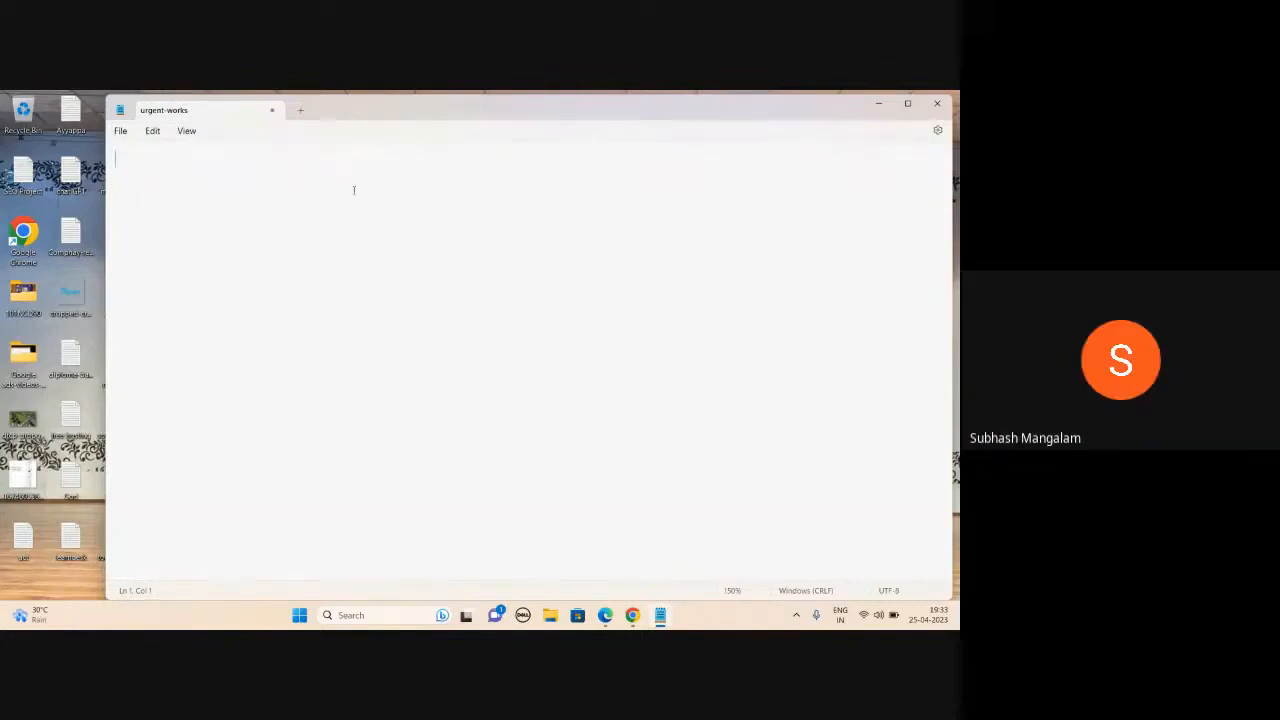
# Minimize Notepad and the Meet call window to return to the Ads Manager ad set form.
pyautogui.click(876, 106)
pyautogui.moveTo(605, 615)
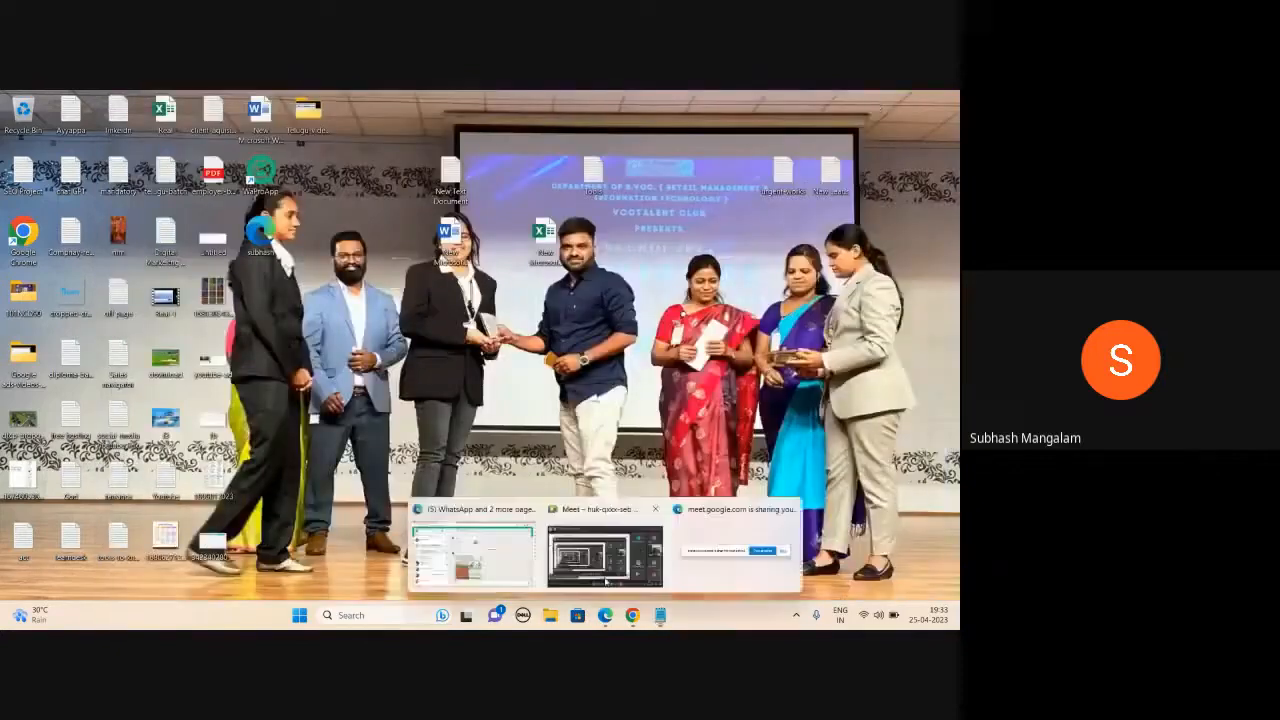
pyautogui.click(611, 569)
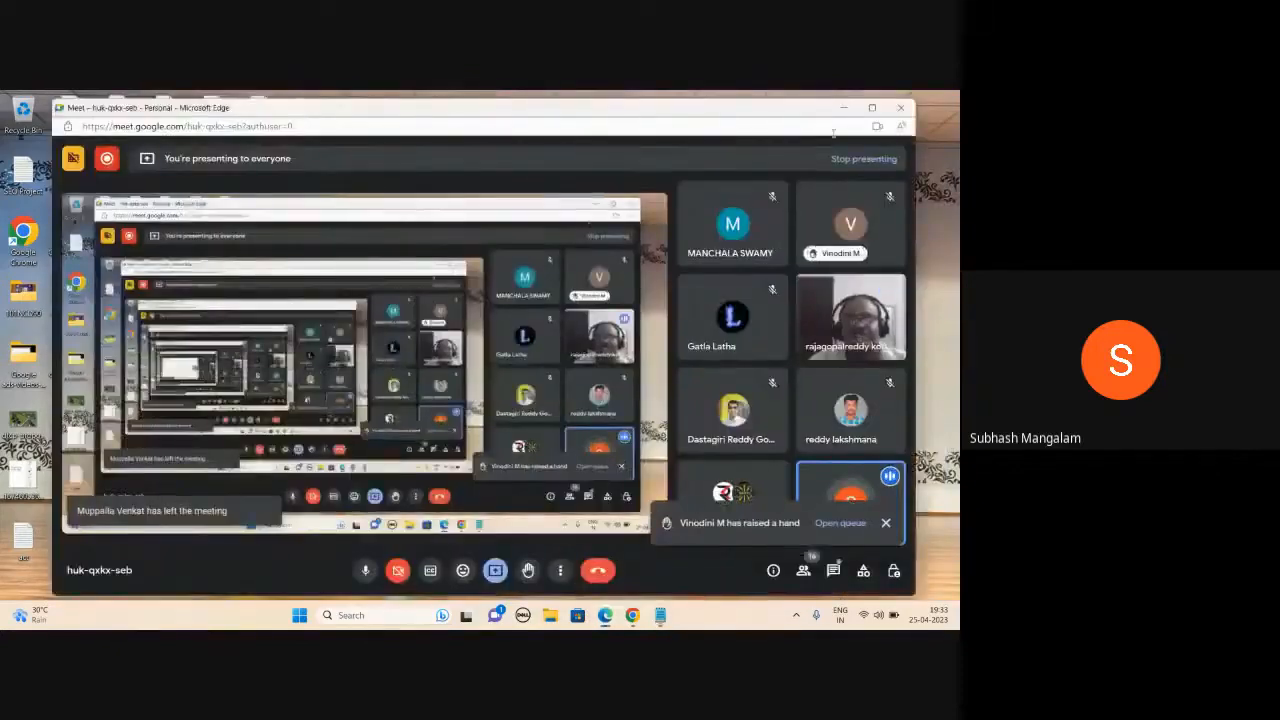
pyautogui.click(843, 107)
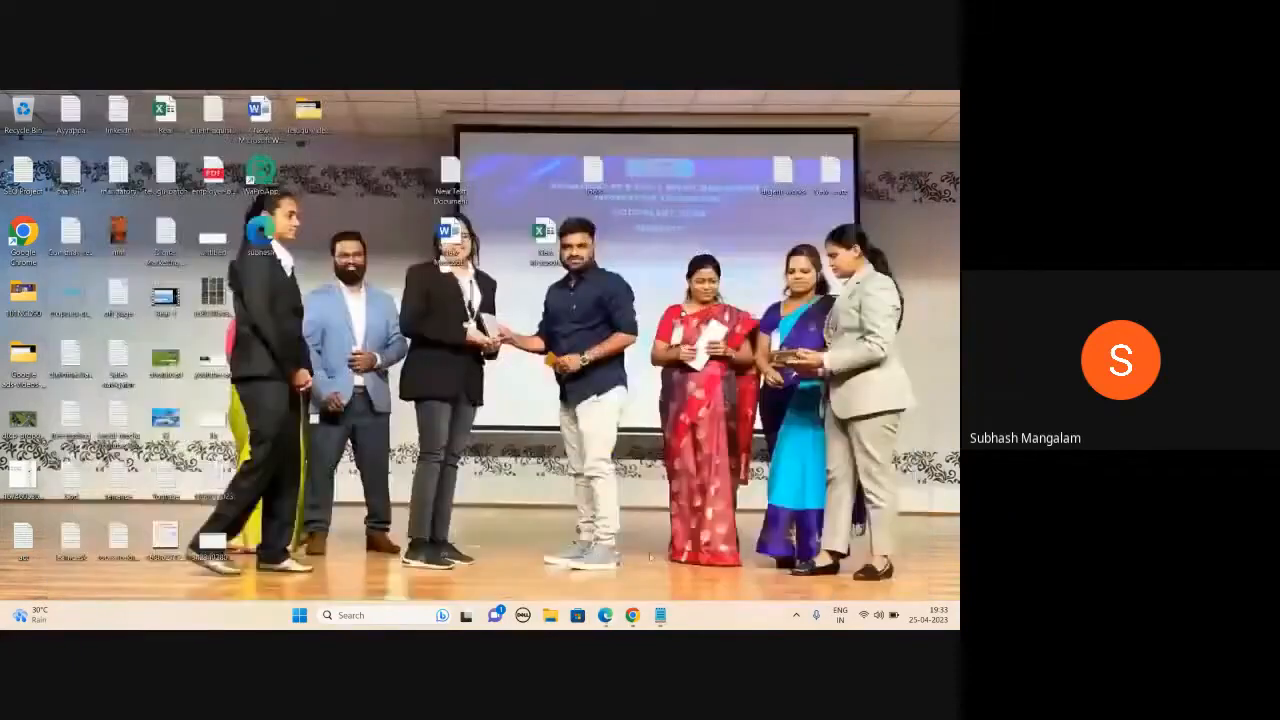
pyautogui.click(632, 615)
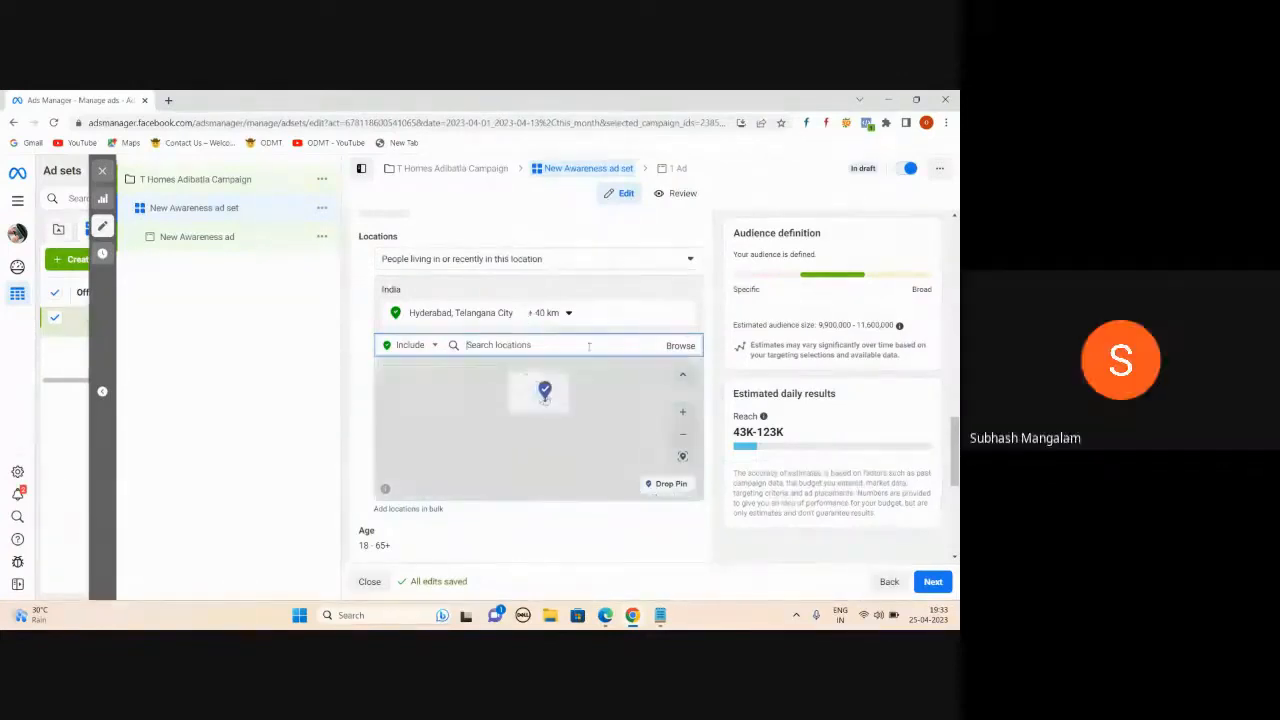
# Set the audience minimum age to 30 and maximum age to 60.
pyautogui.scroll(-3, 356, 380)
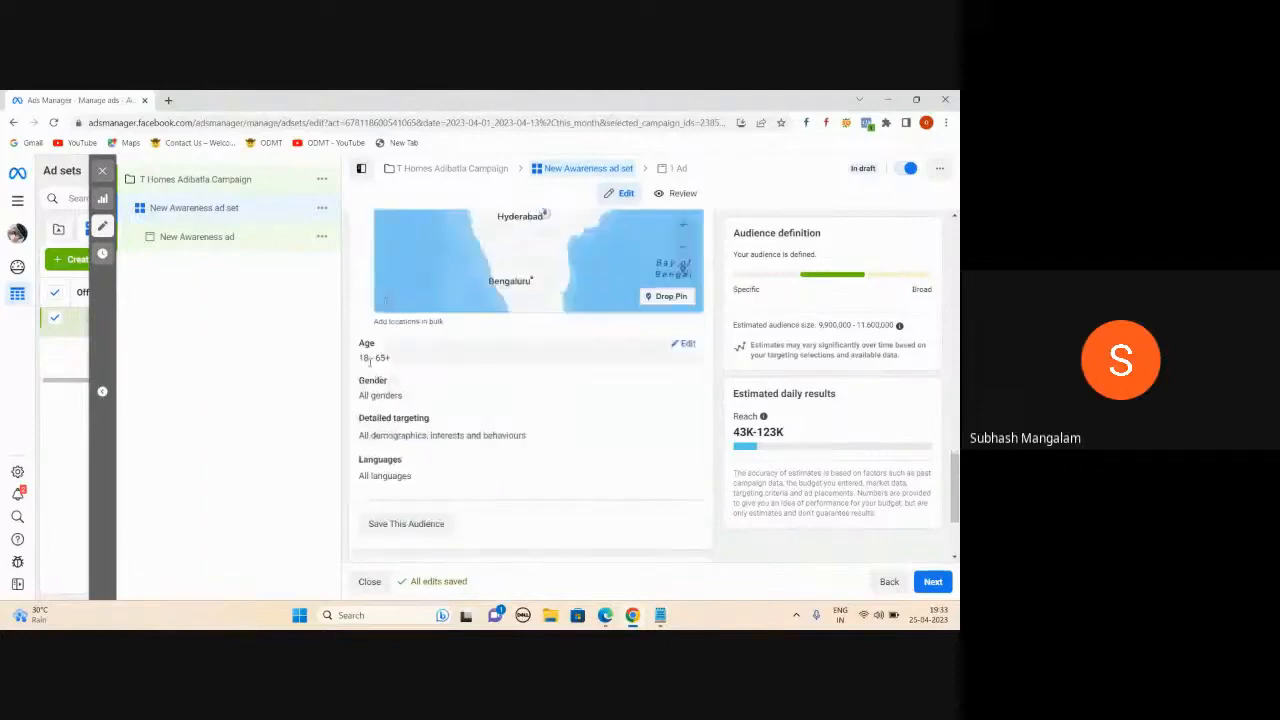
pyautogui.click(690, 345)
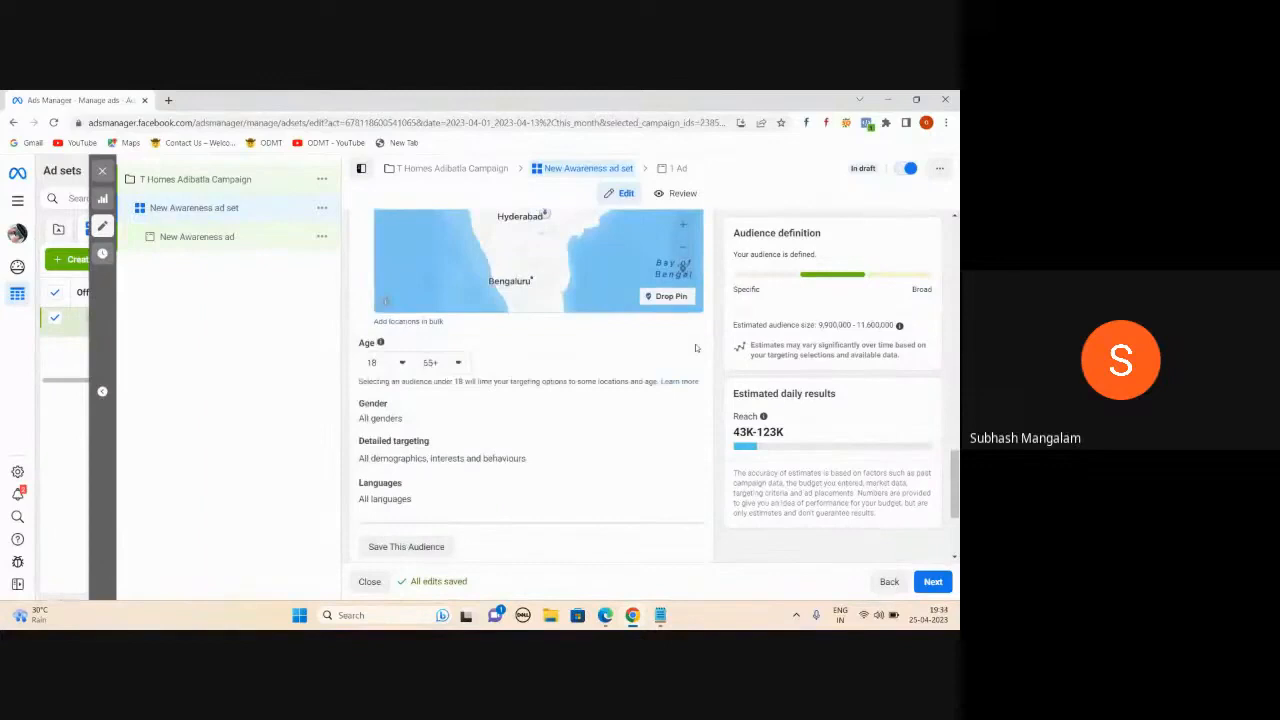
pyautogui.click(400, 363)
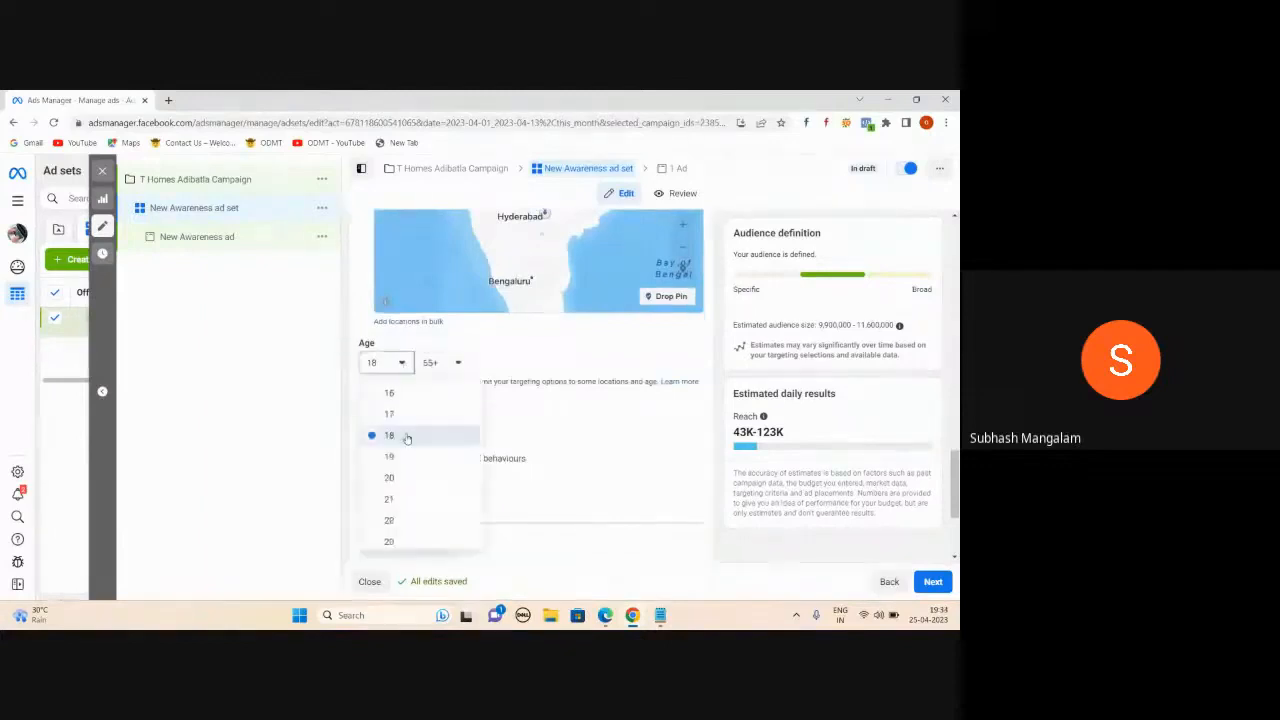
pyautogui.scroll(-2, 407, 439)
pyautogui.scroll(-2, 407, 439)
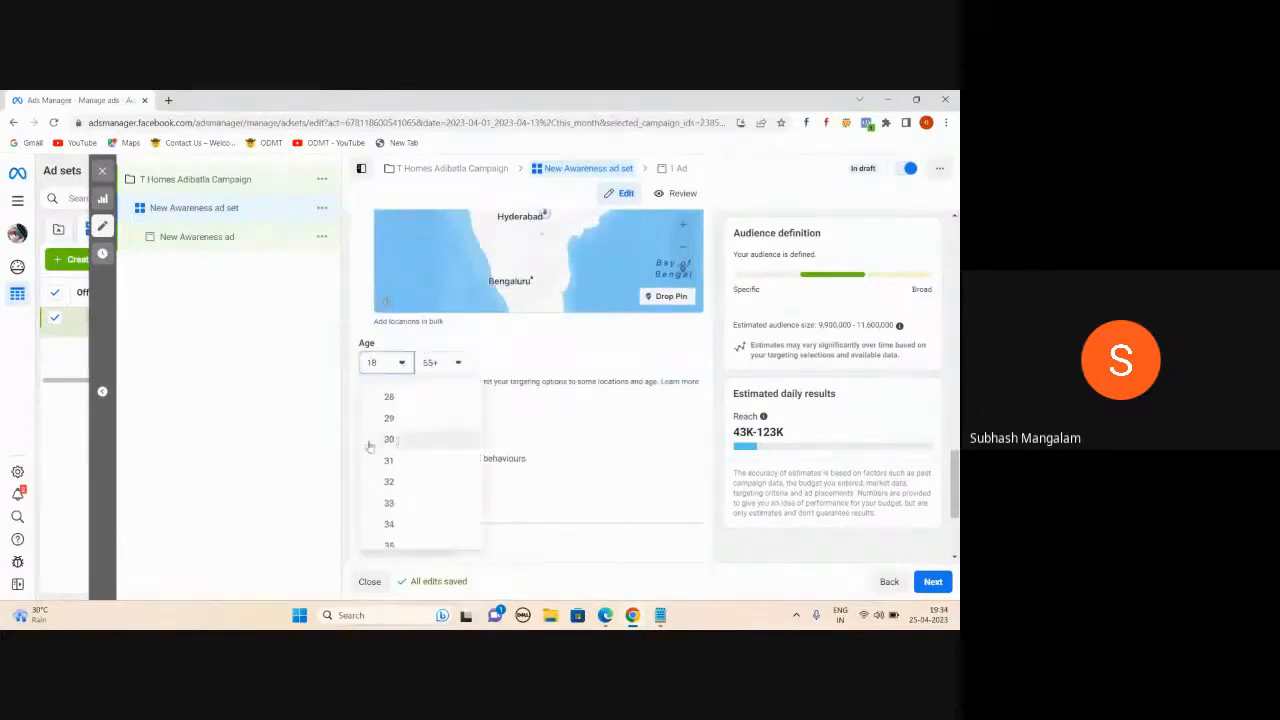
pyautogui.click(369, 445)
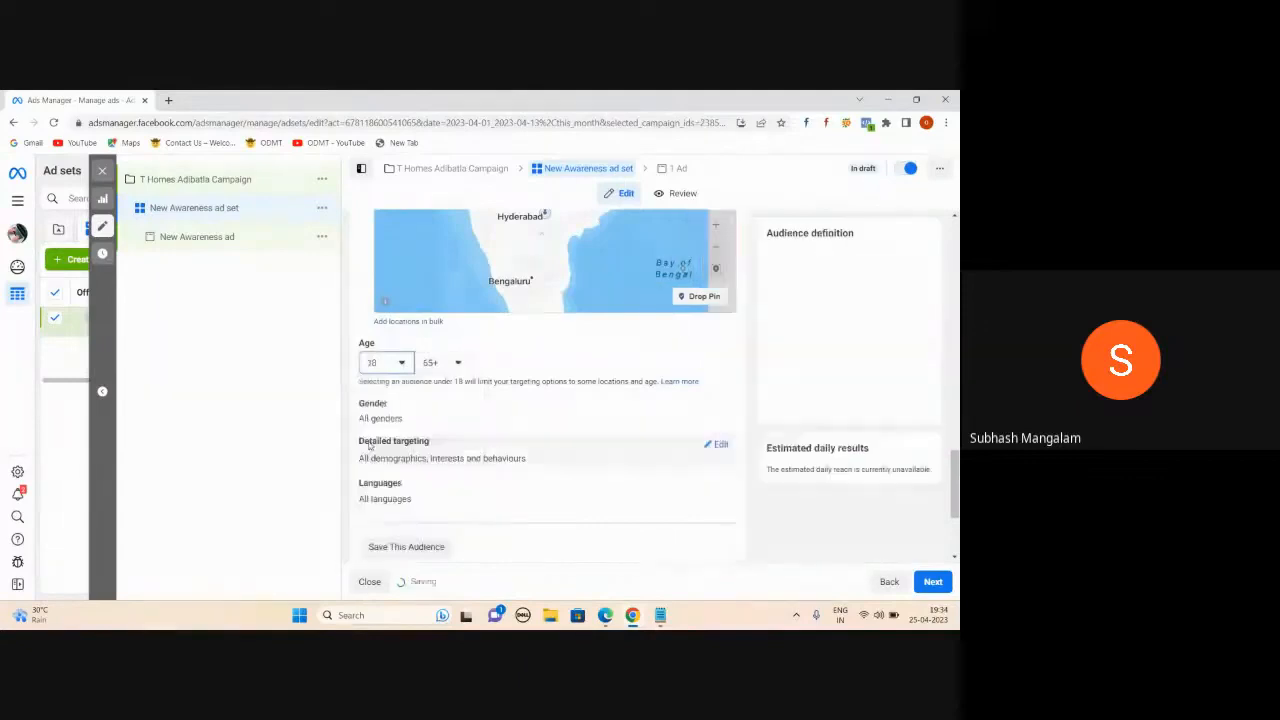
pyautogui.click(459, 364)
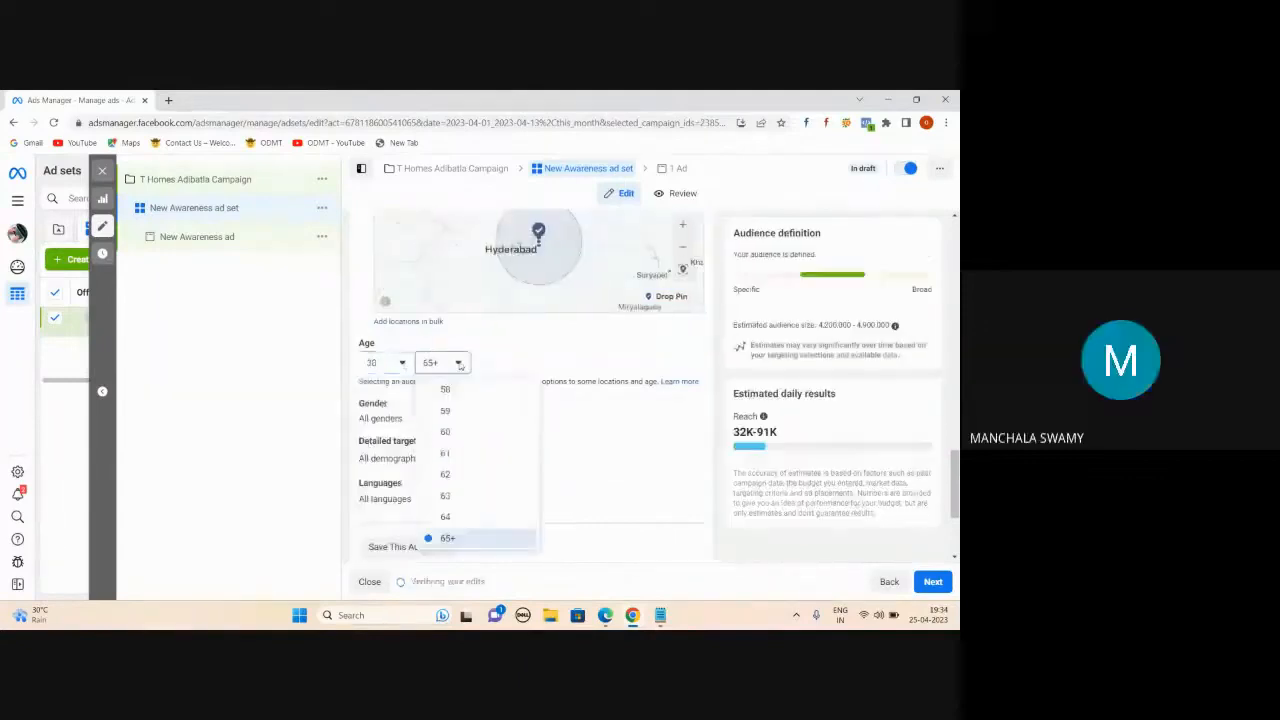
pyautogui.click(425, 437)
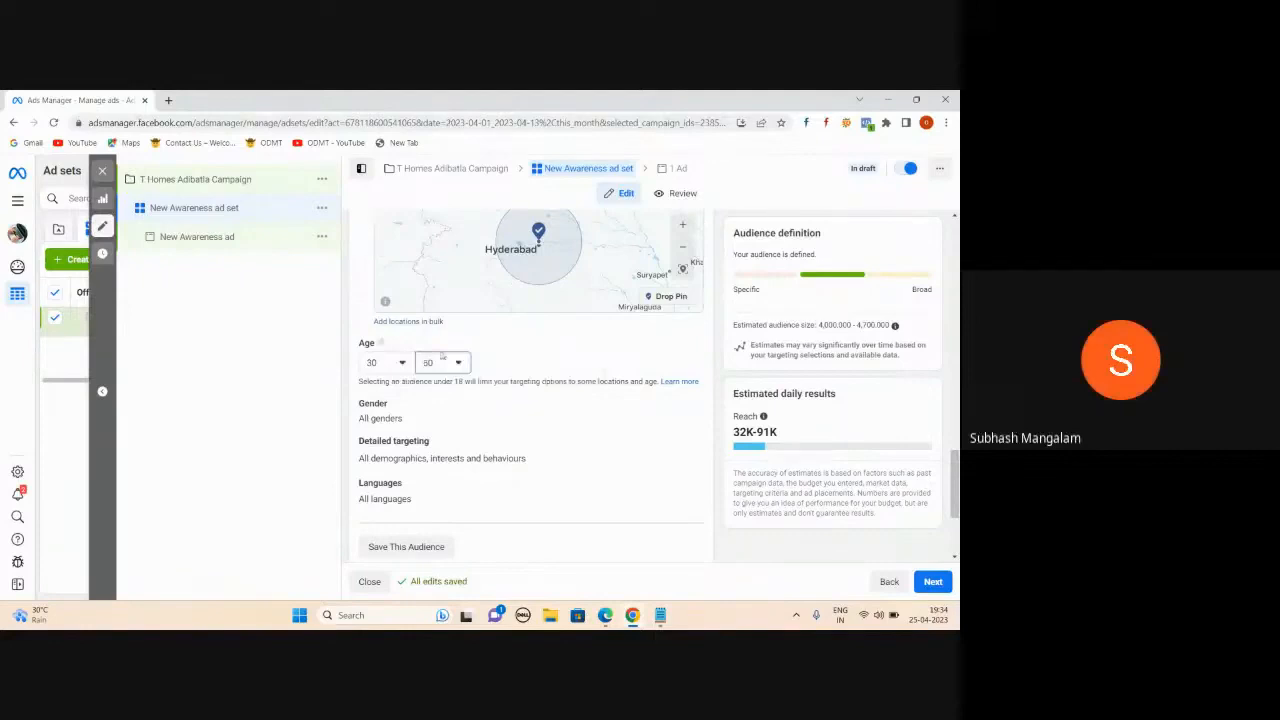
pyautogui.scroll(10, 441, 355)
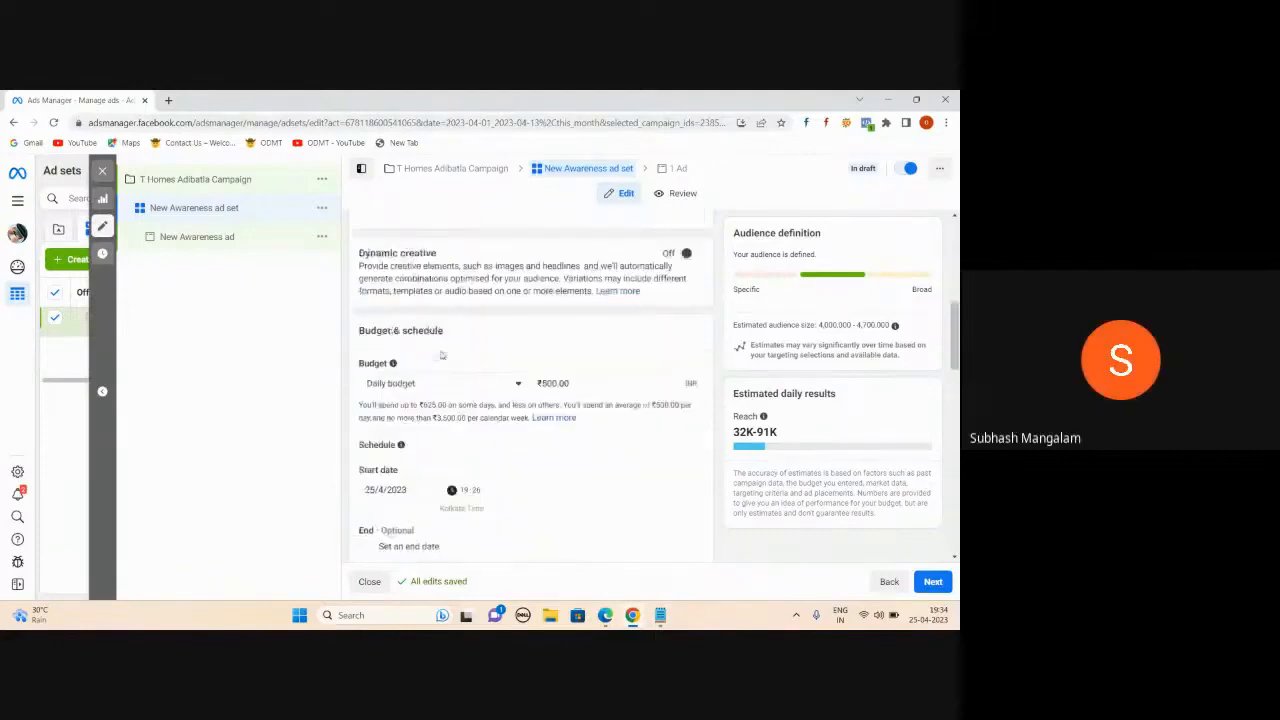
pyautogui.scroll(5, 441, 355)
pyautogui.scroll(-6, 441, 352)
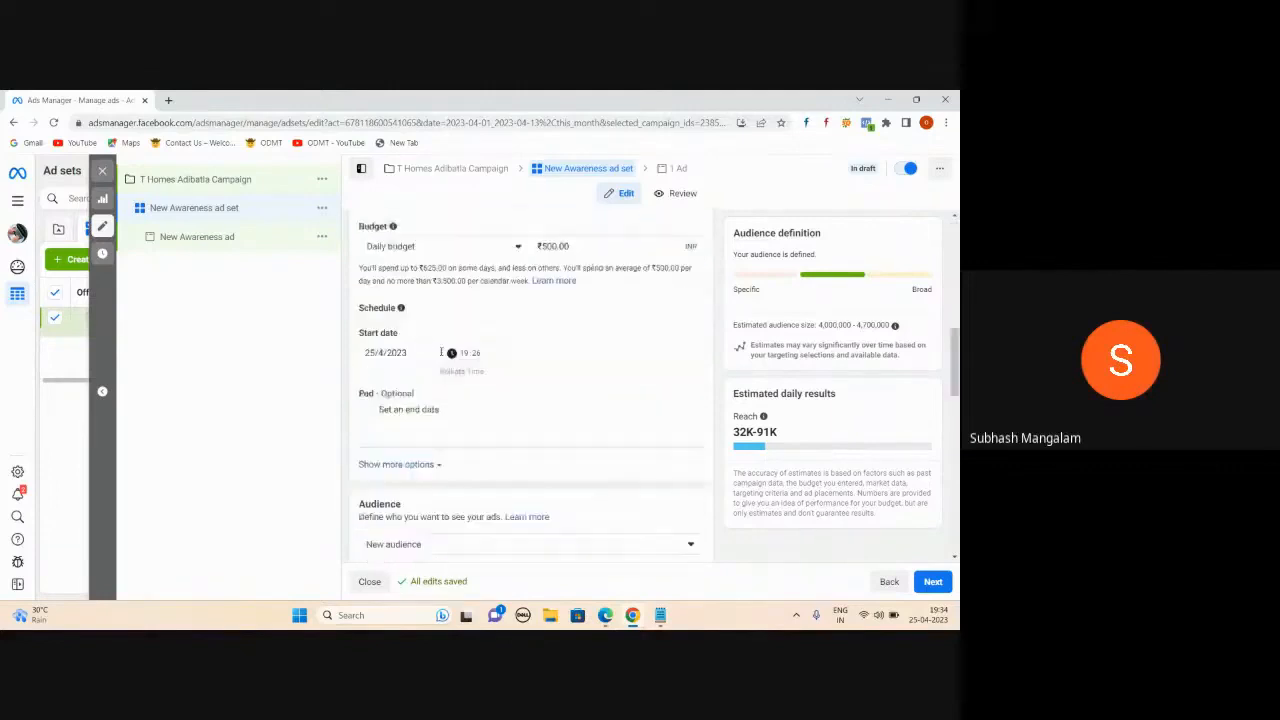
pyautogui.scroll(-5, 441, 352)
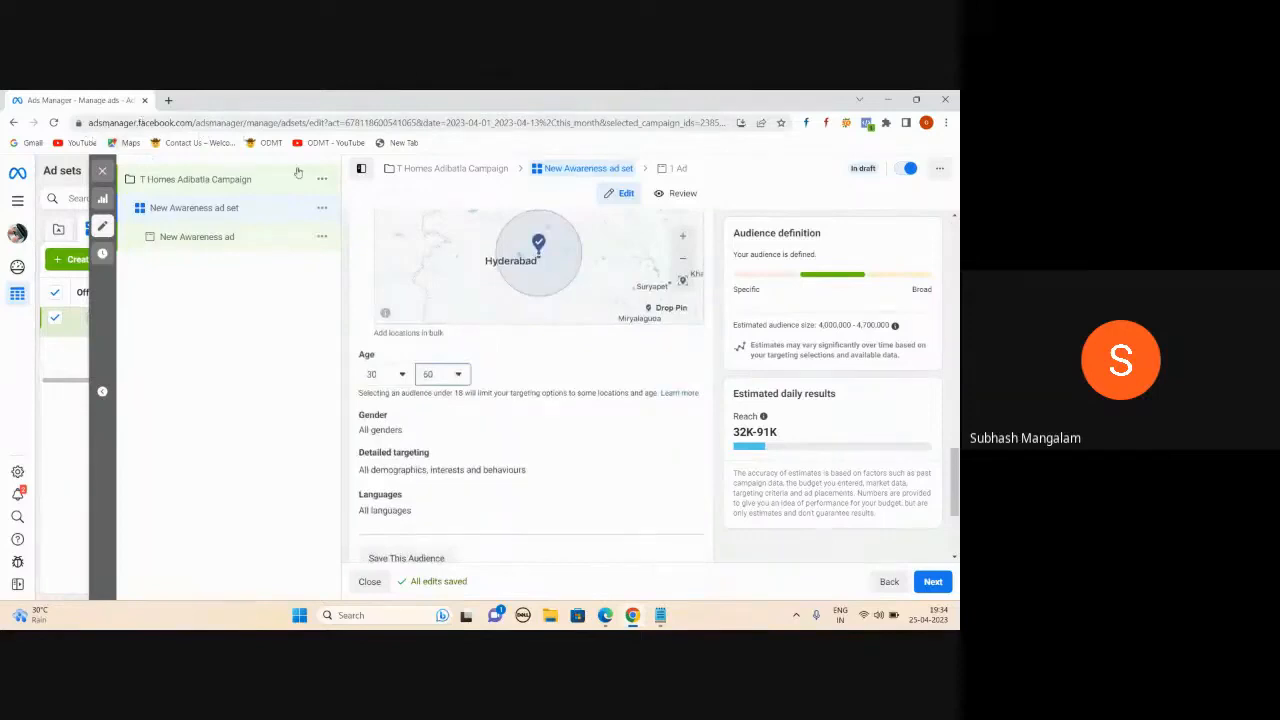
pyautogui.scroll(5, 690, 395)
pyautogui.scroll(5, 700, 390)
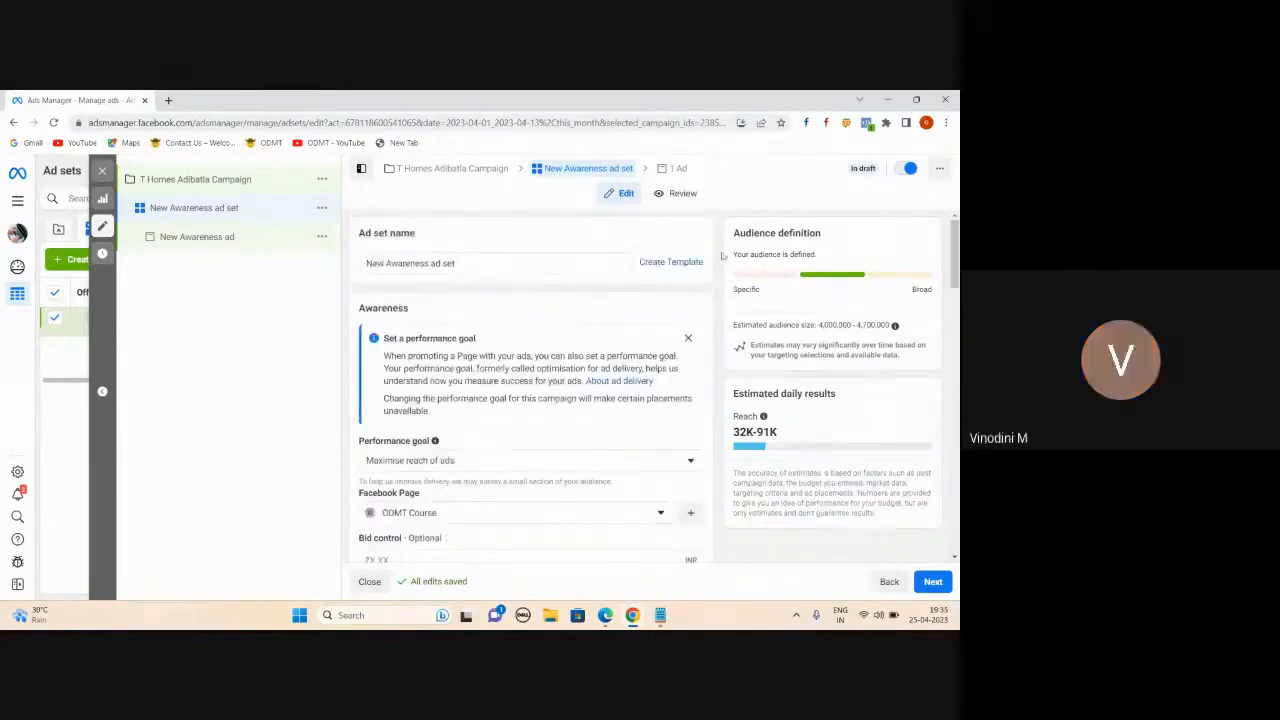
pyautogui.scroll(-3, 722, 254)
pyautogui.scroll(2, 722, 254)
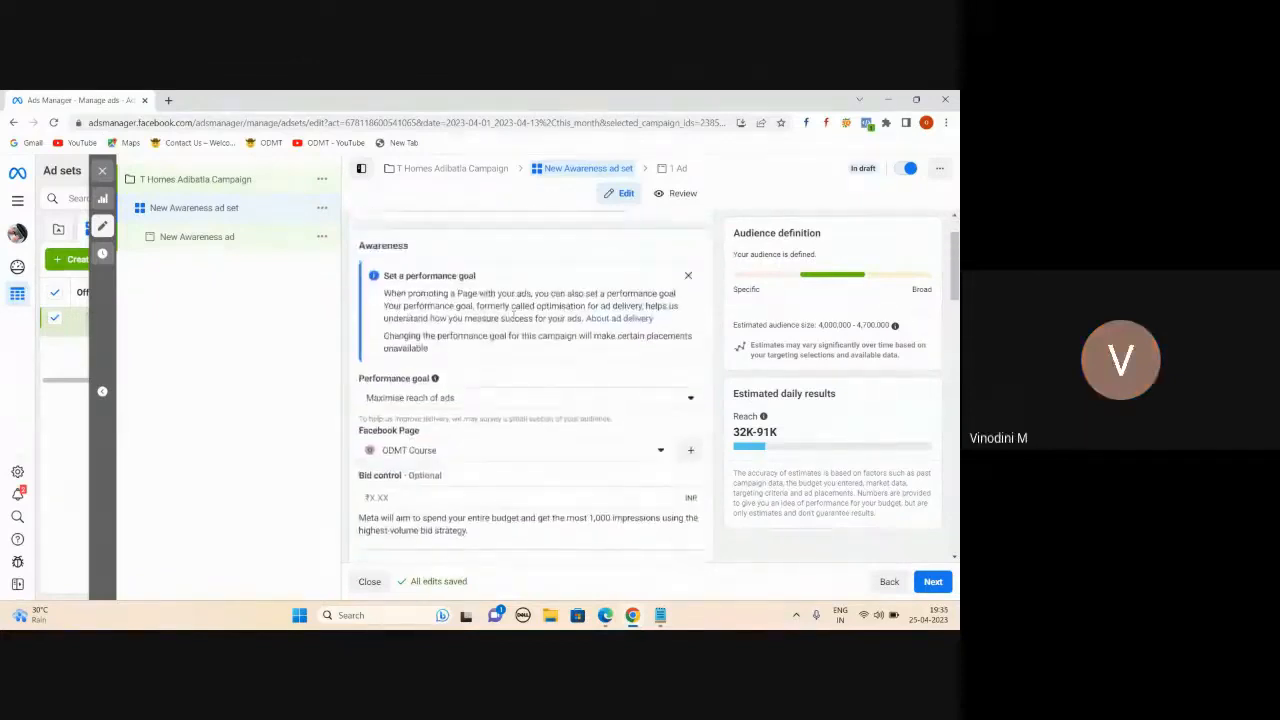
pyautogui.scroll(-1, 435, 425)
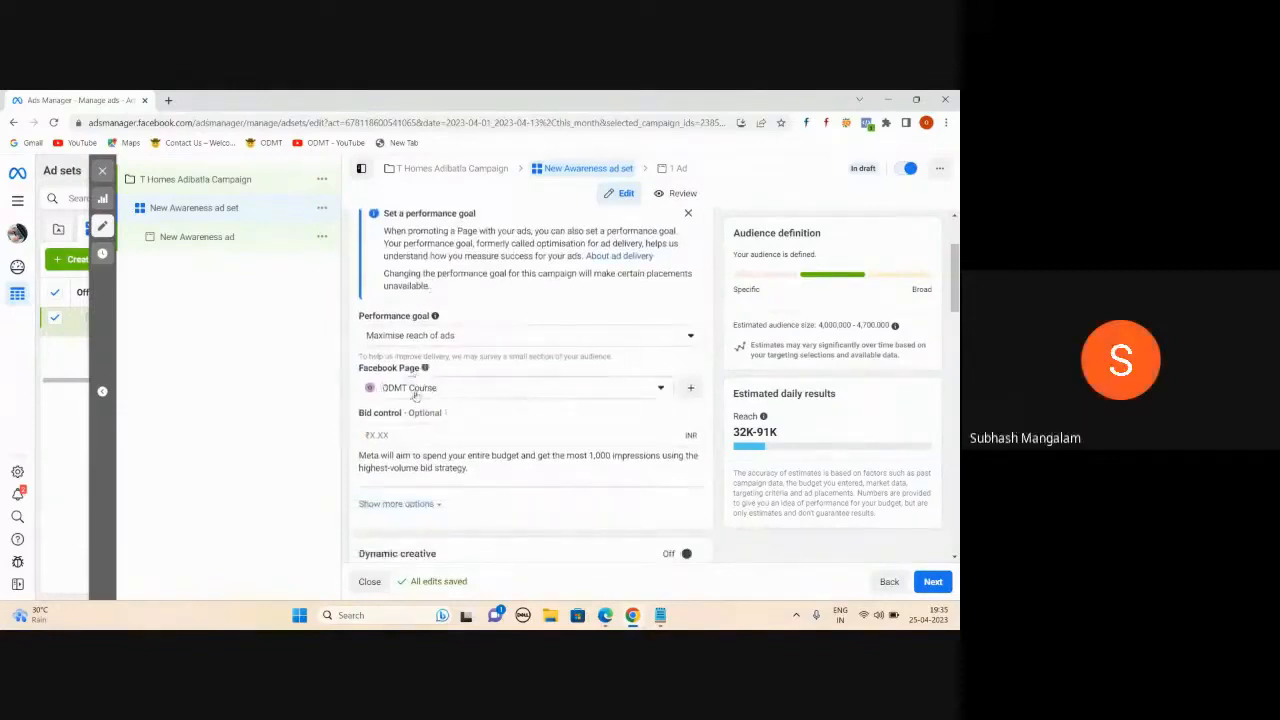
pyautogui.click(656, 390)
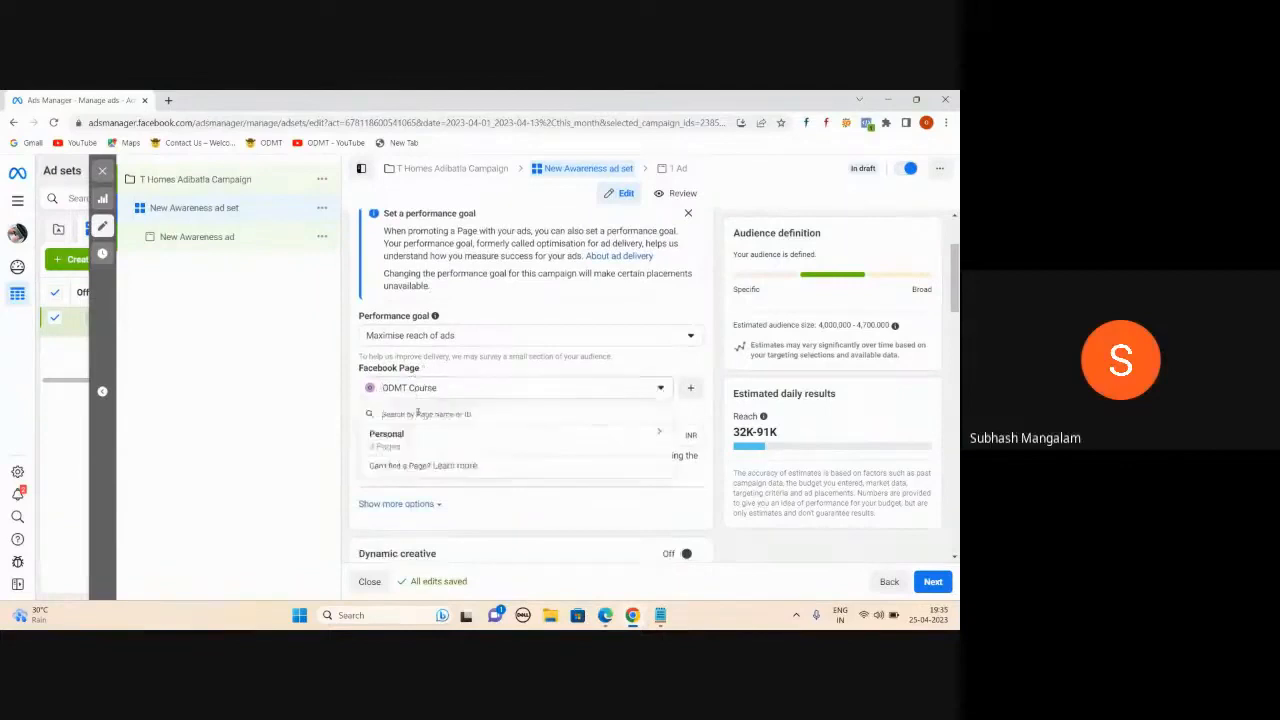
pyautogui.click(660, 390)
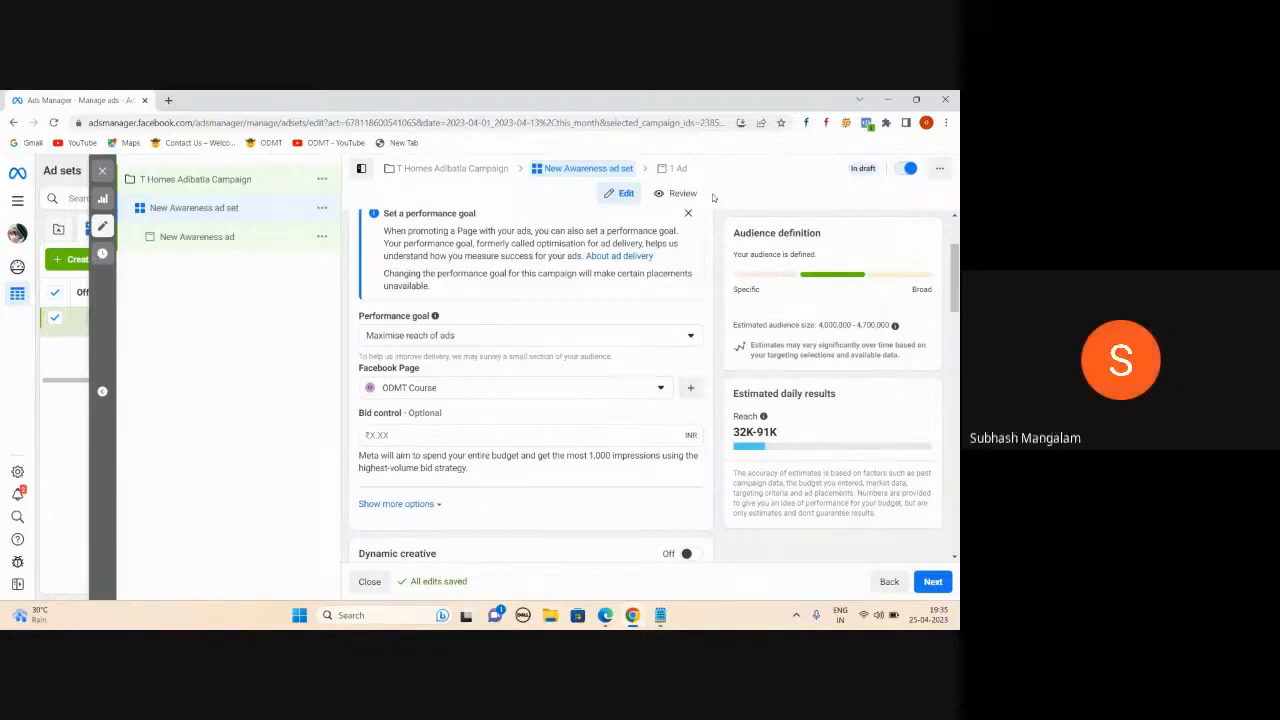
pyautogui.scroll(2, 504, 328)
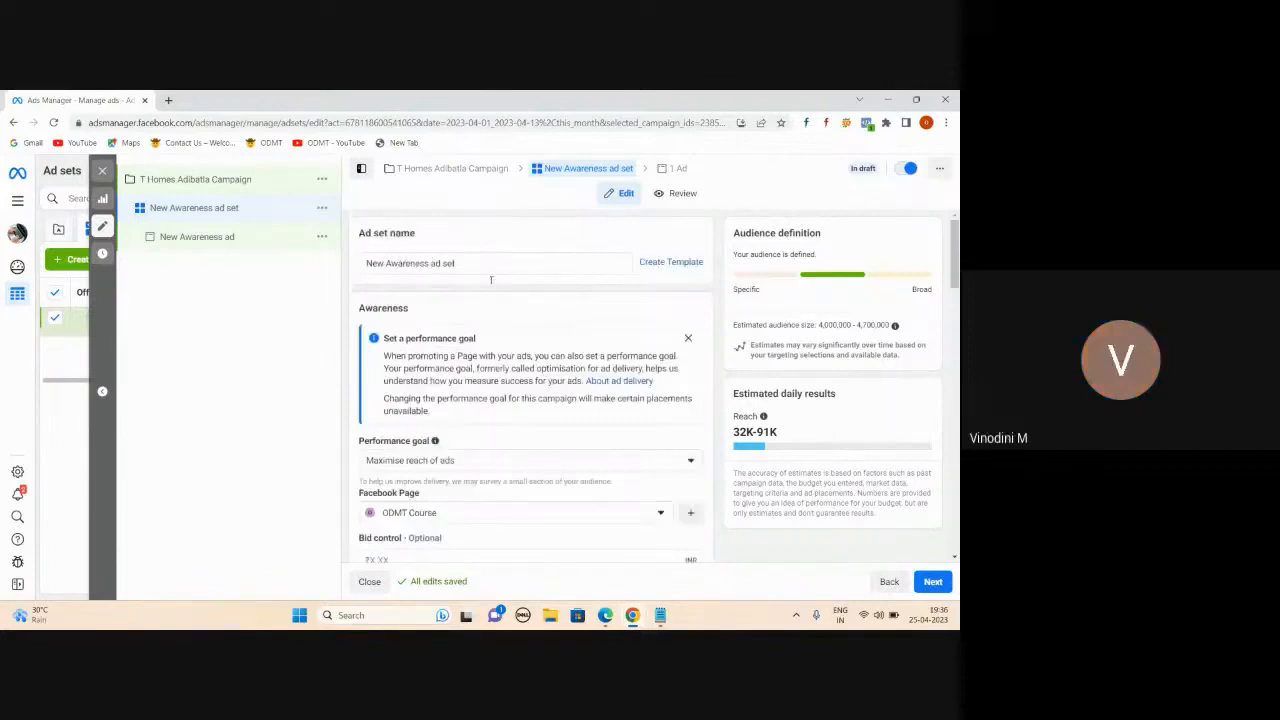
pyautogui.scroll(-2, 478, 240)
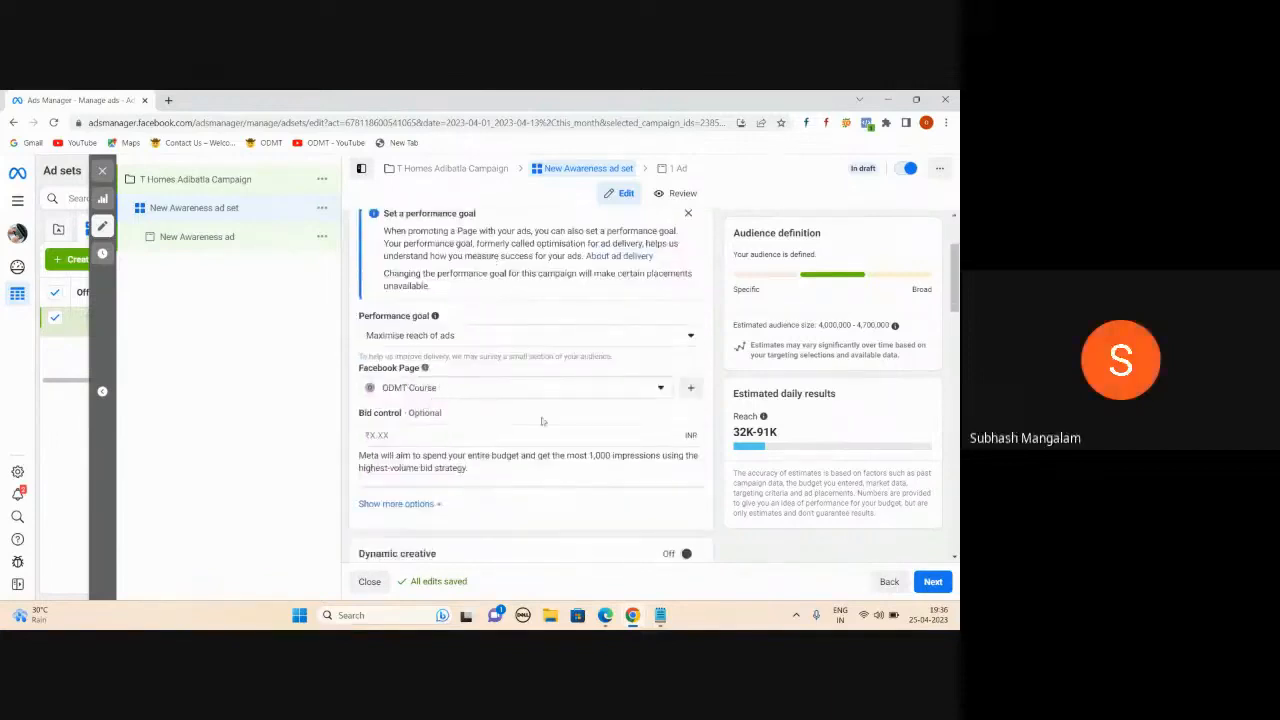
pyautogui.moveTo(605, 618)
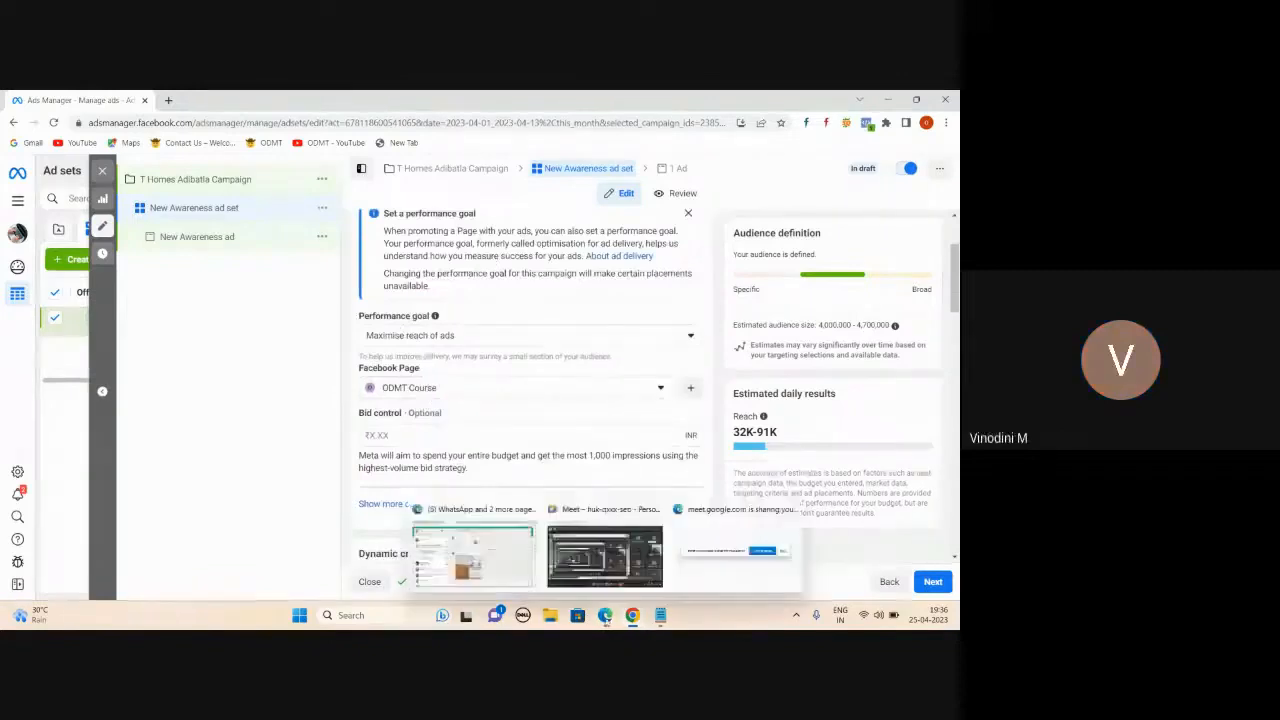
# Bring the Google Meet call forward and open a new Chrome tab.
pyautogui.click(608, 554)
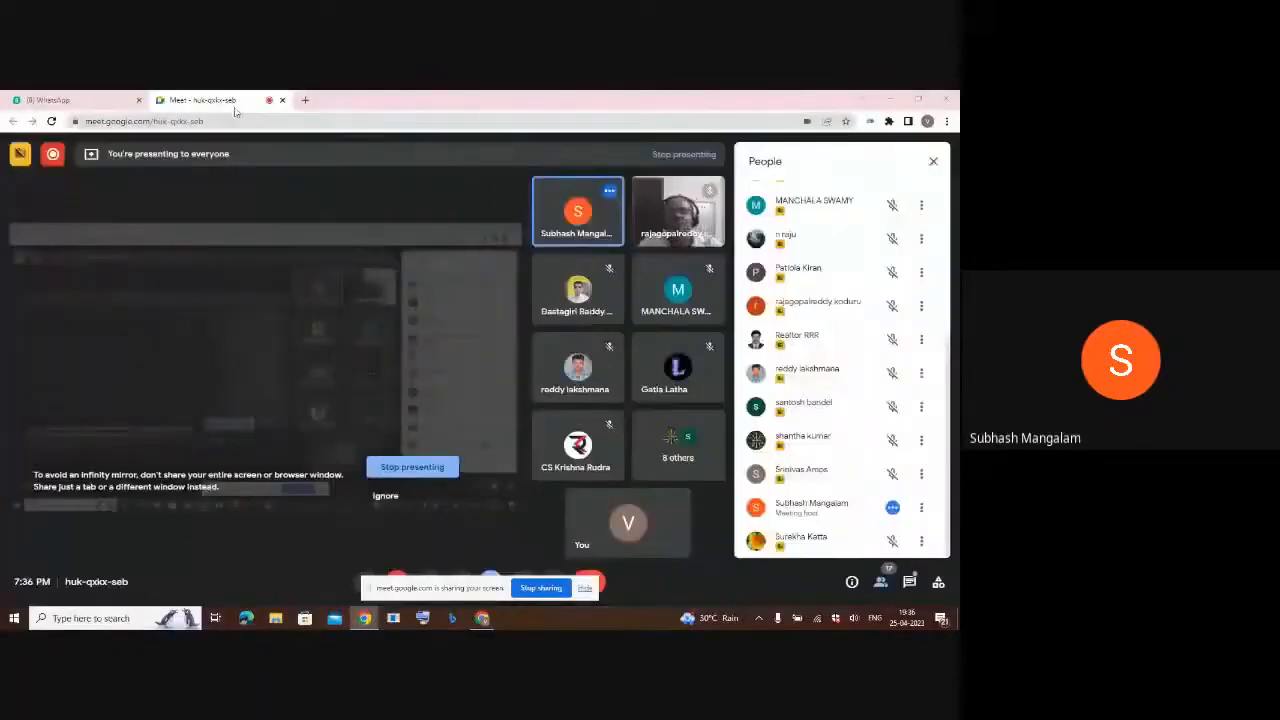
pyautogui.click(306, 101)
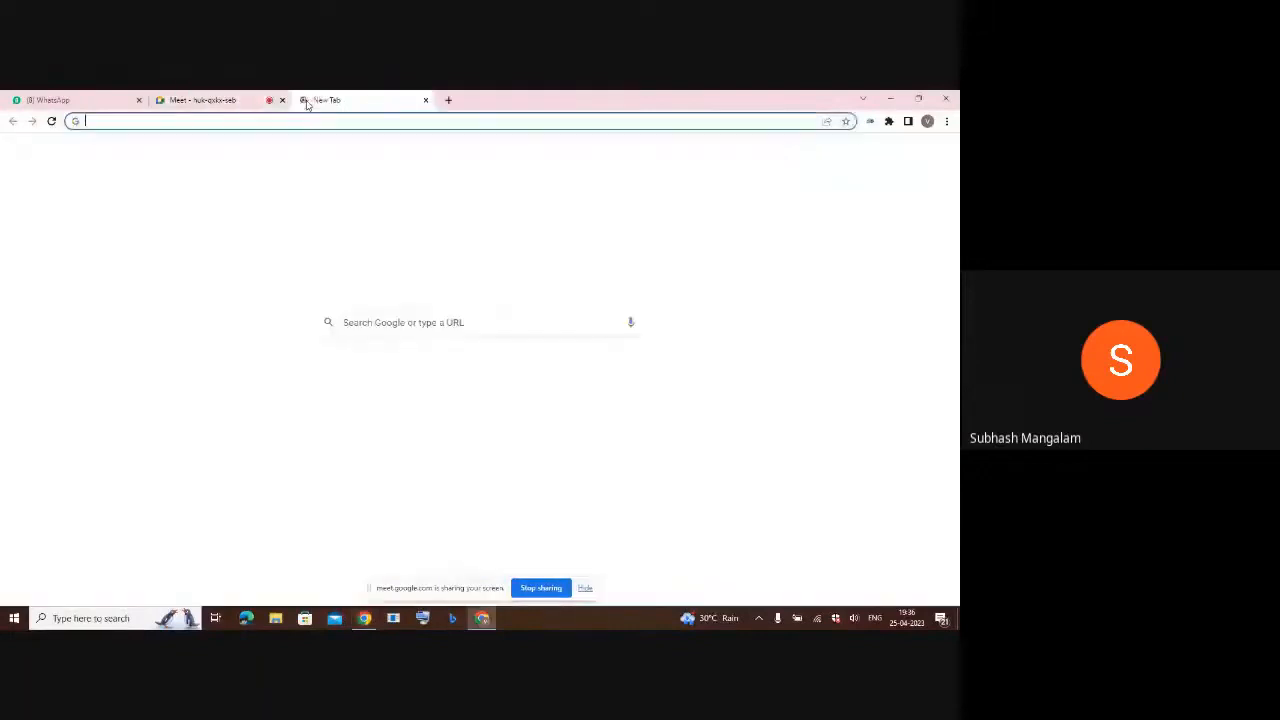
# Enter facebook.com/adsmanager in the Google search box and go to that address.
pyautogui.click(350, 318)
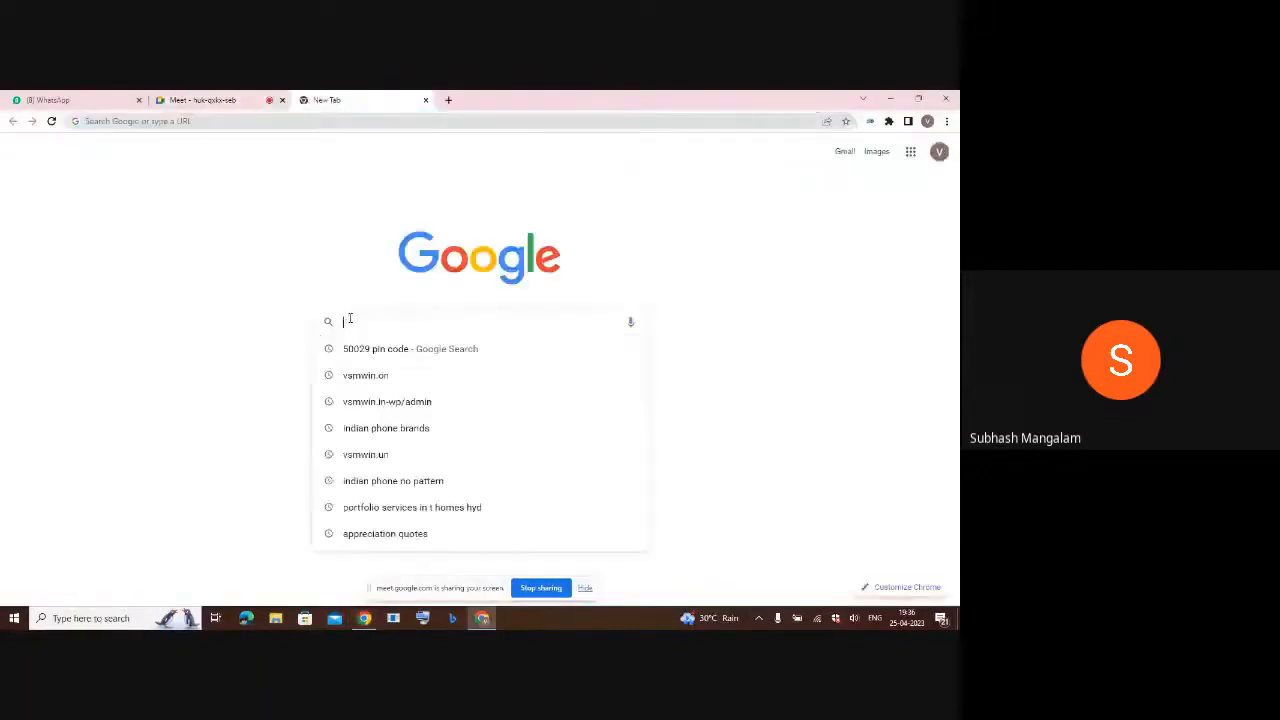
pyautogui.write('fac')
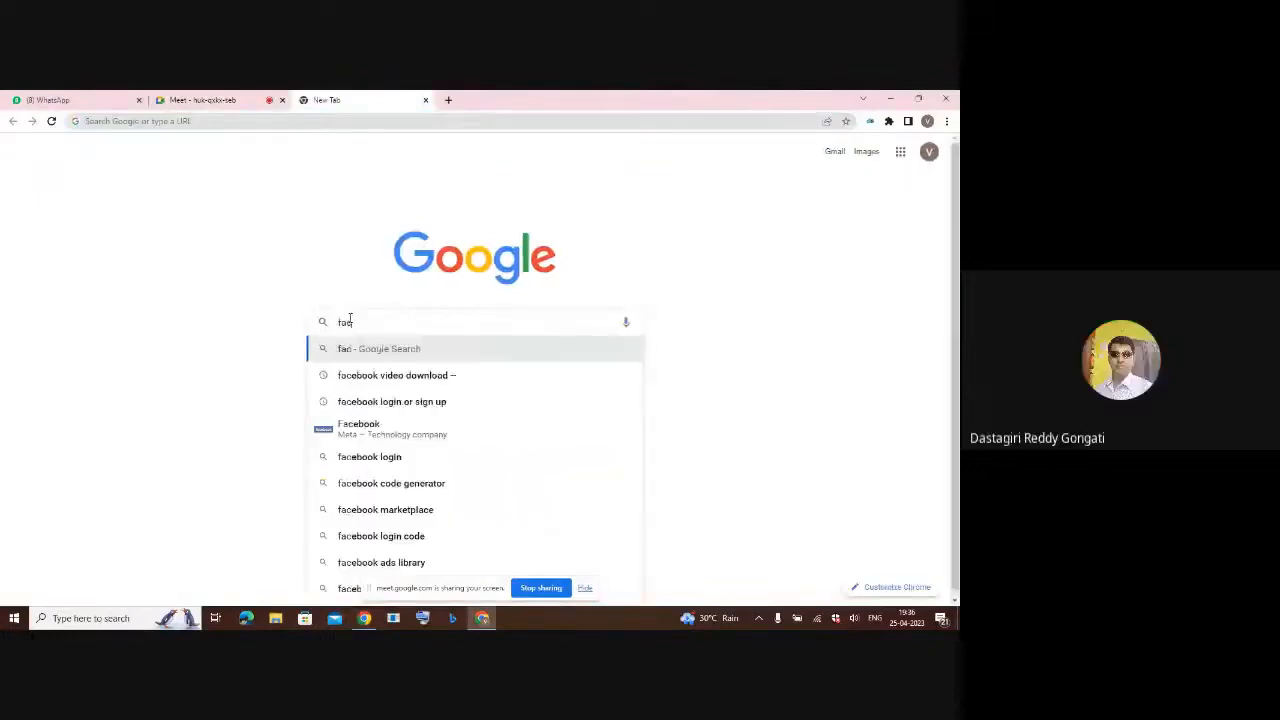
pyautogui.write('ebook')
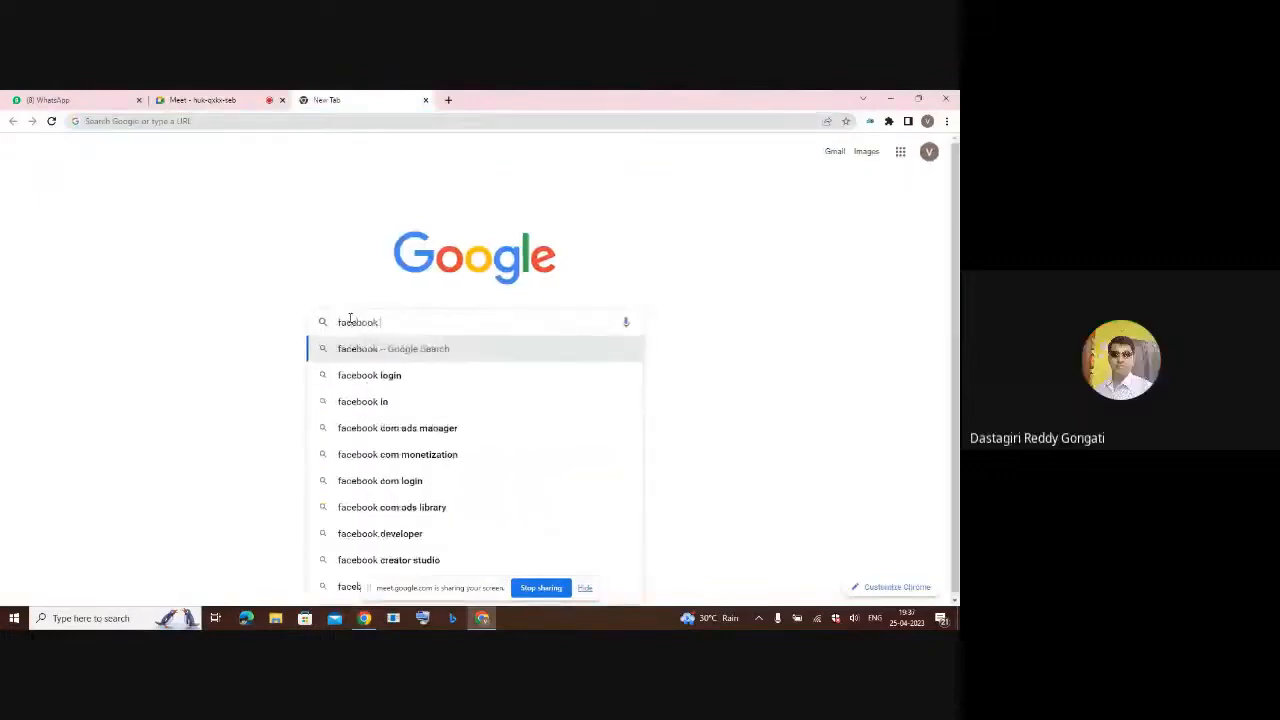
pyautogui.write('.com')
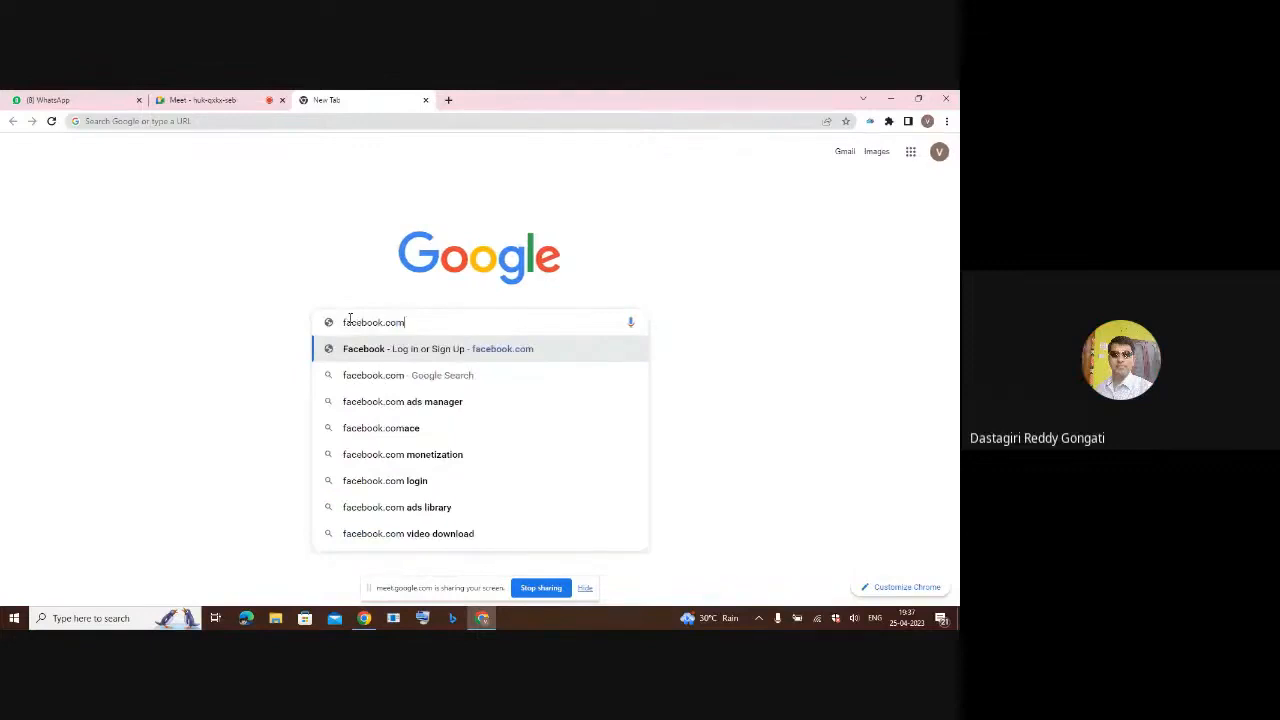
pyautogui.write('/')
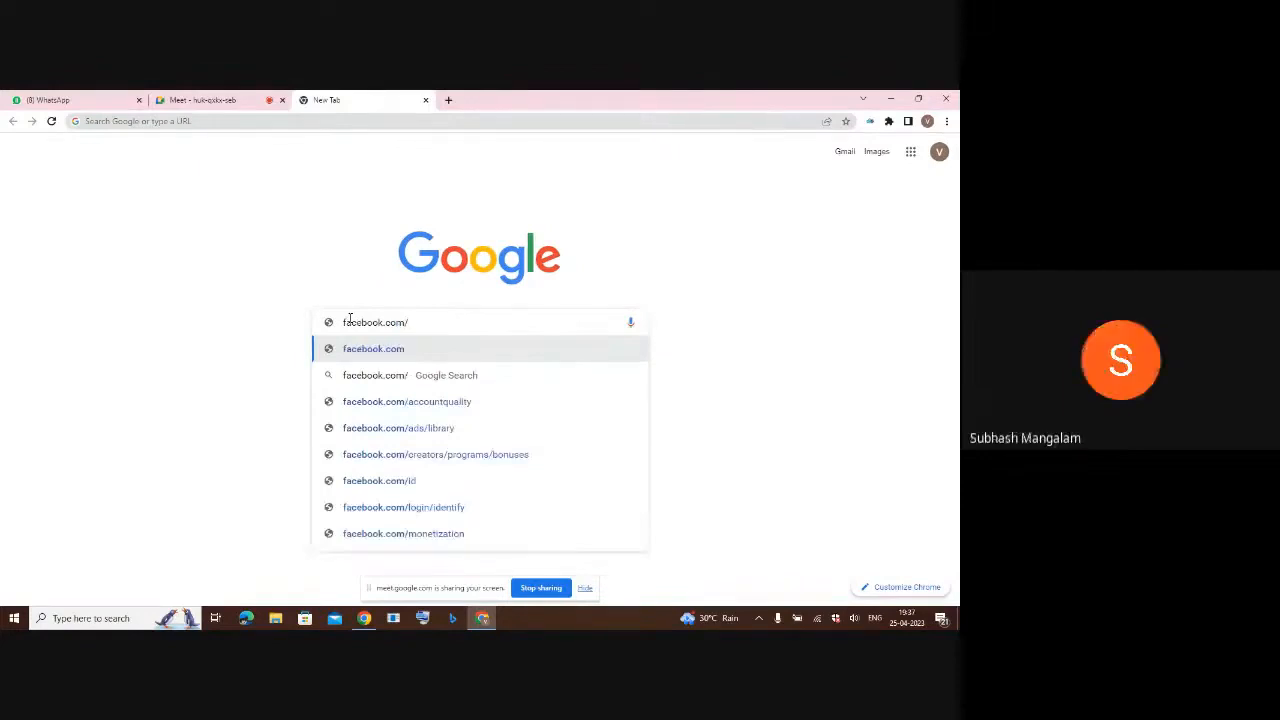
pyautogui.write('adsm')
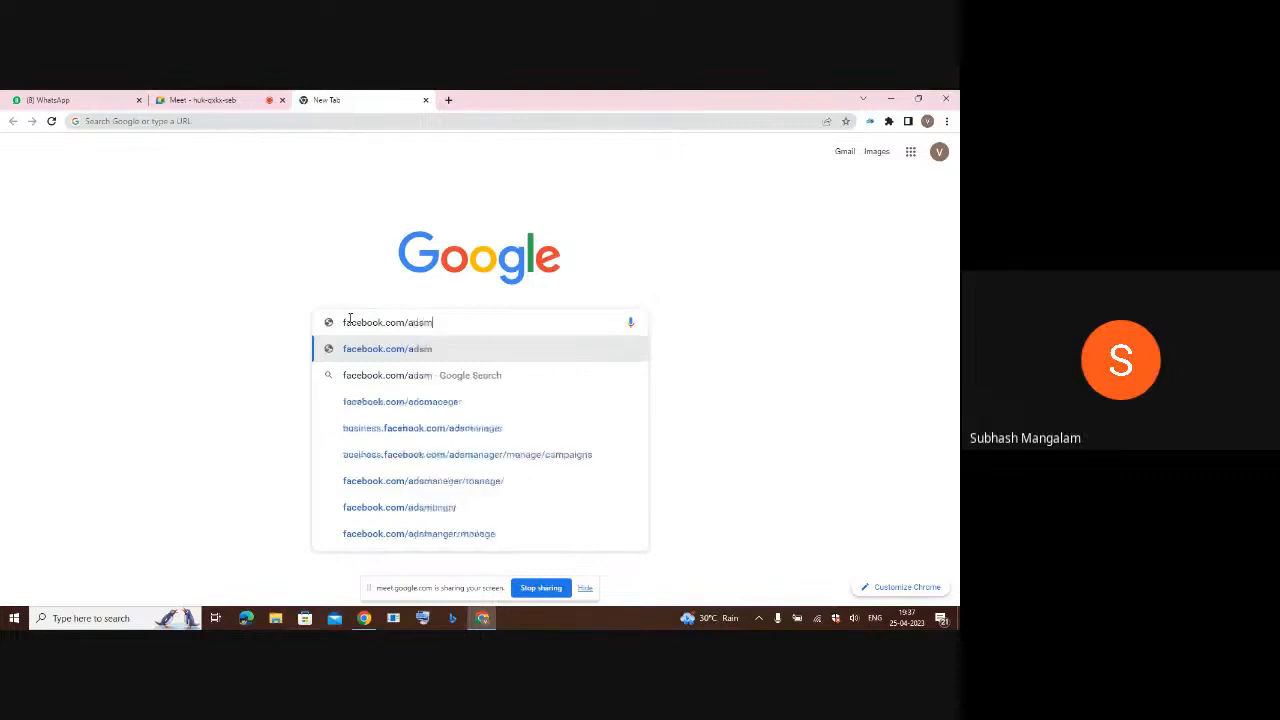
pyautogui.write('anager')
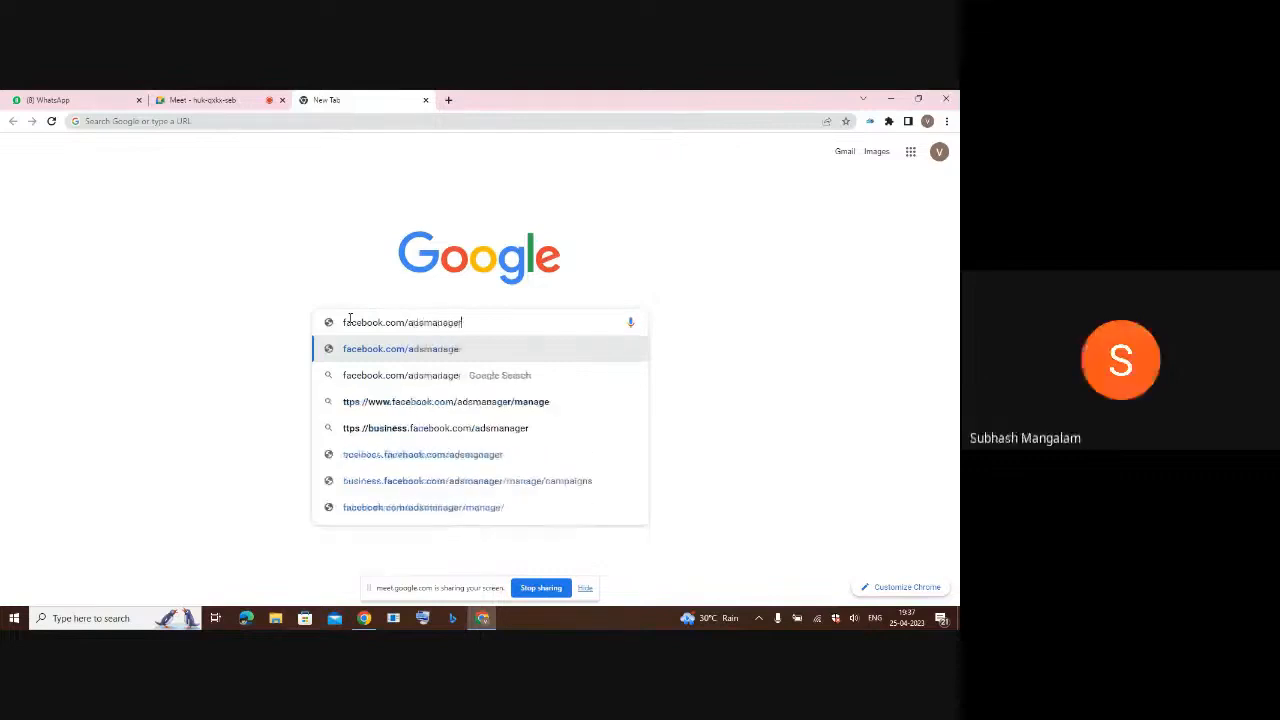
pyautogui.press('Return')
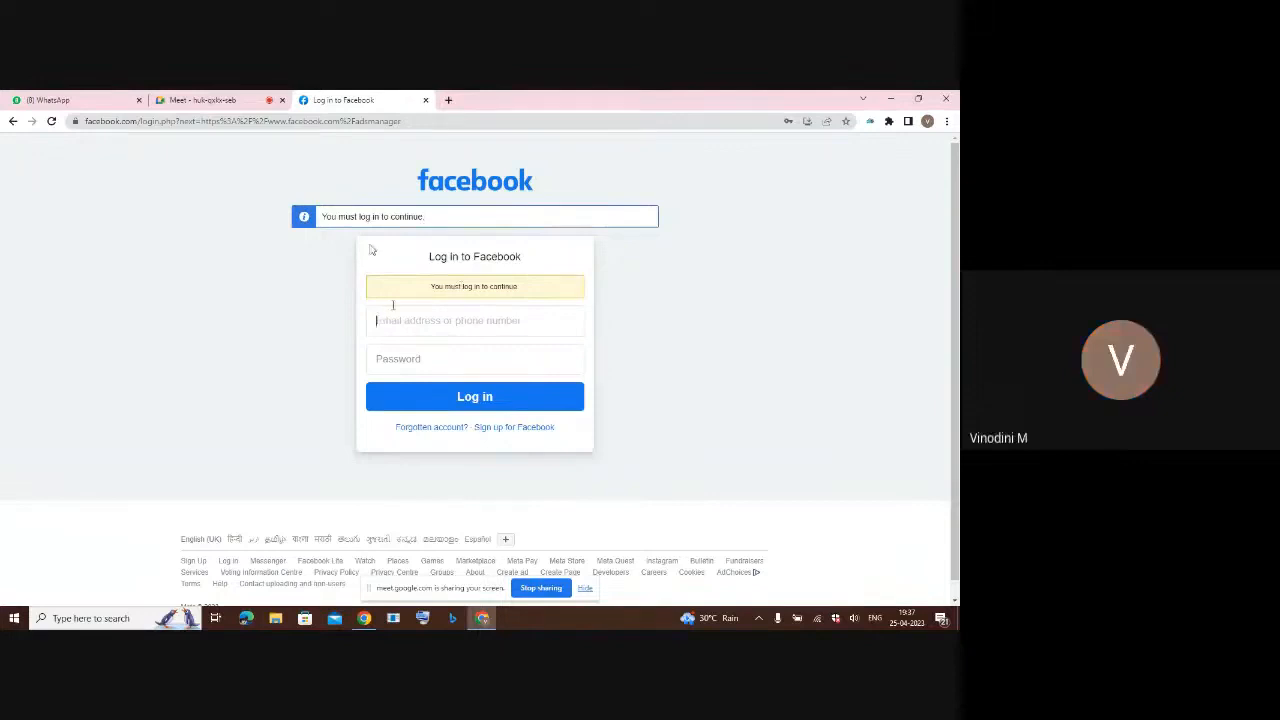
# Focus the login email field, then stop sharing the screen with the meeting.
pyautogui.click(377, 320)
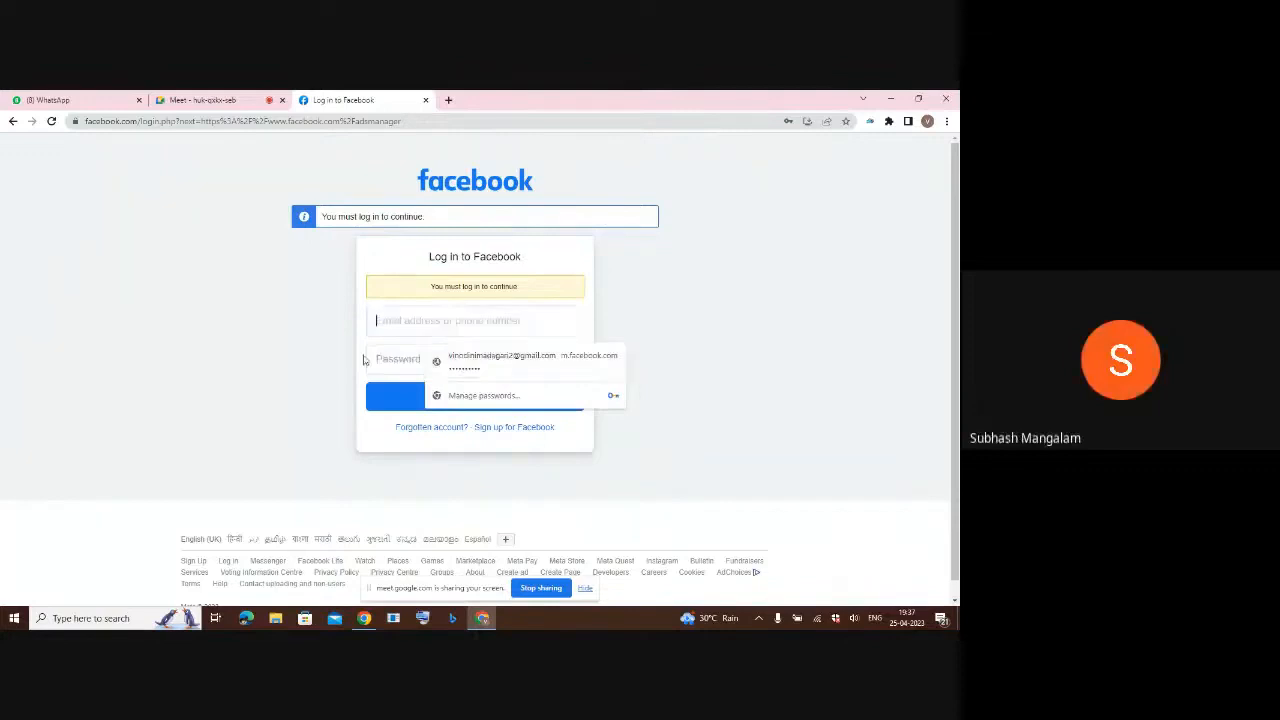
pyautogui.click(541, 588)
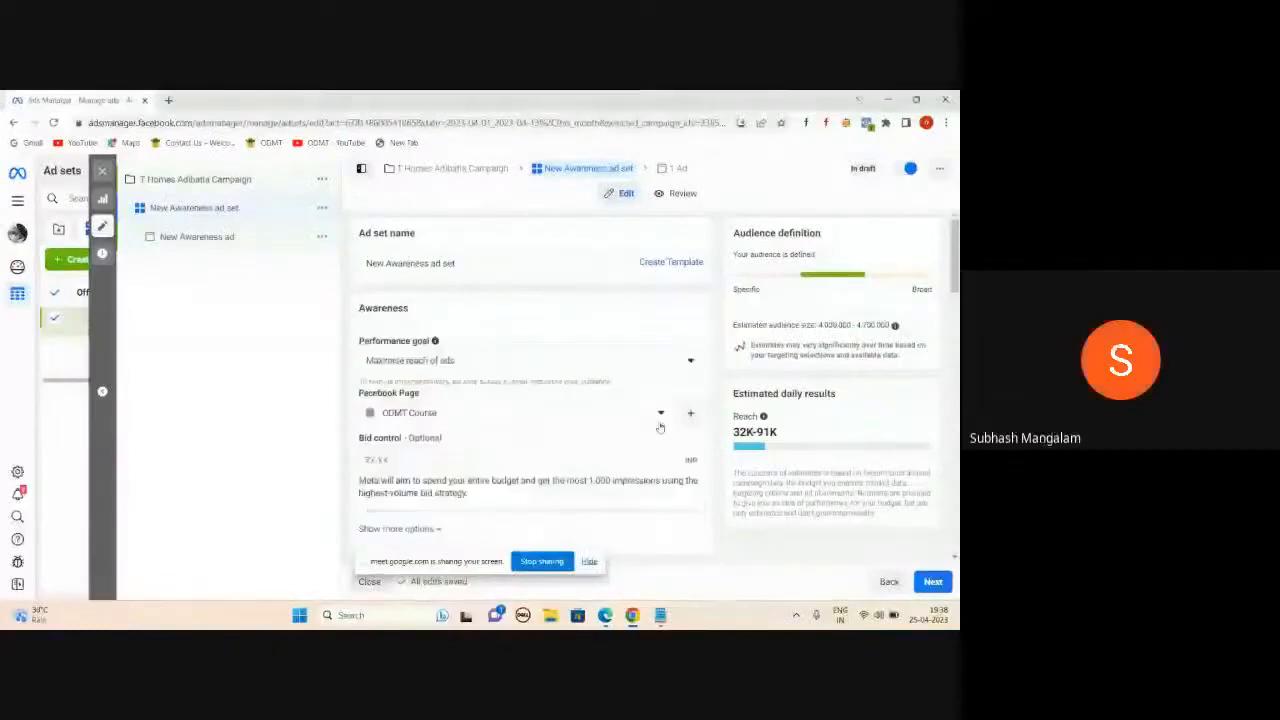
pyautogui.moveTo(605, 612)
pyautogui.click(634, 540)
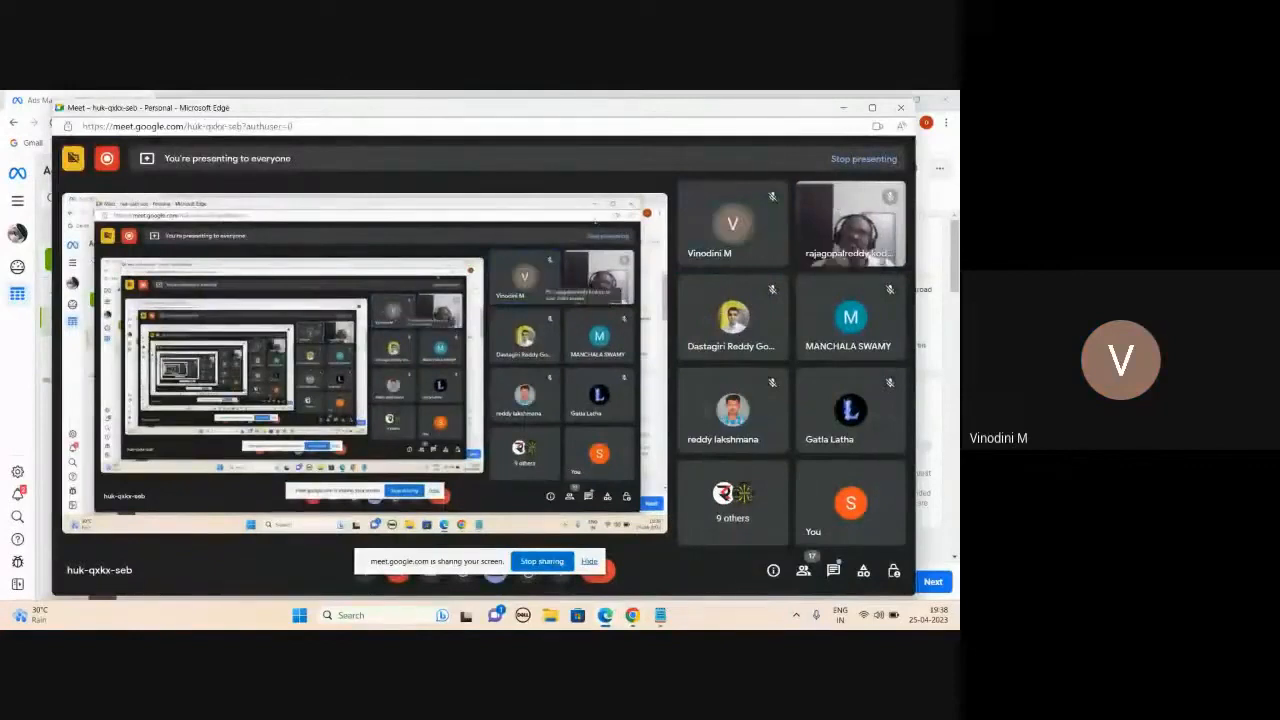
pyautogui.click(843, 107)
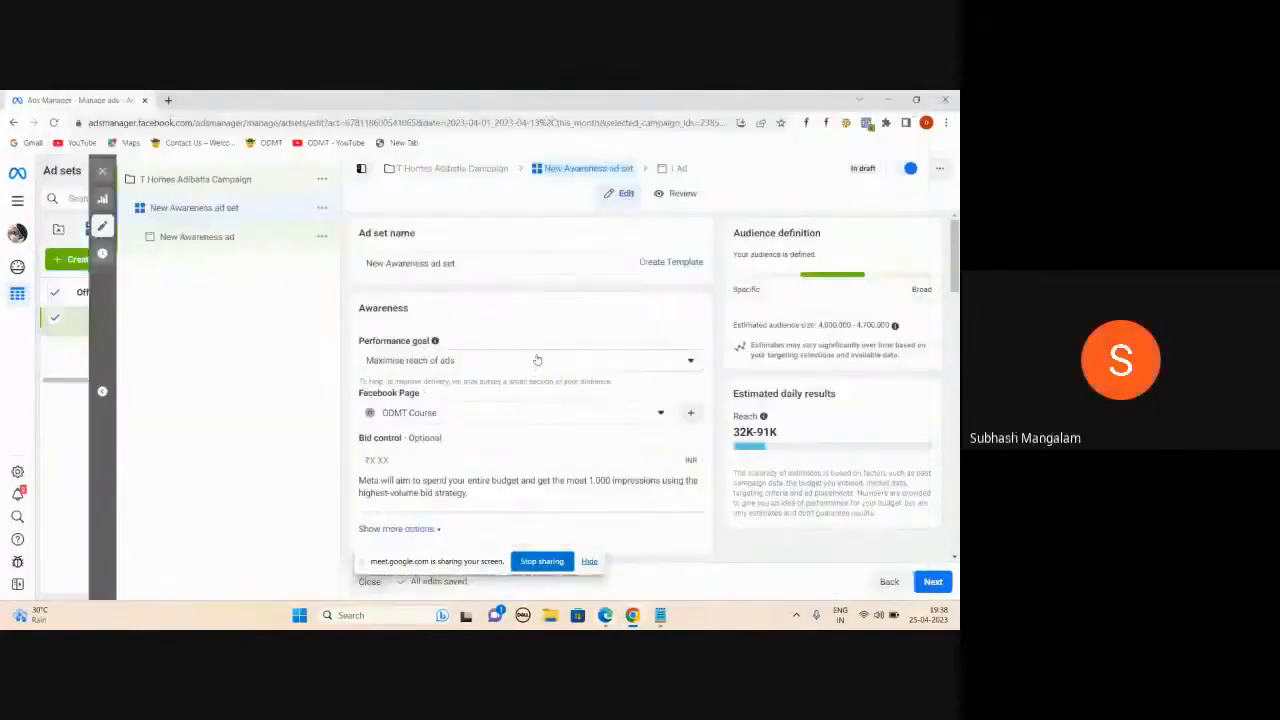
pyautogui.scroll(-1, 537, 360)
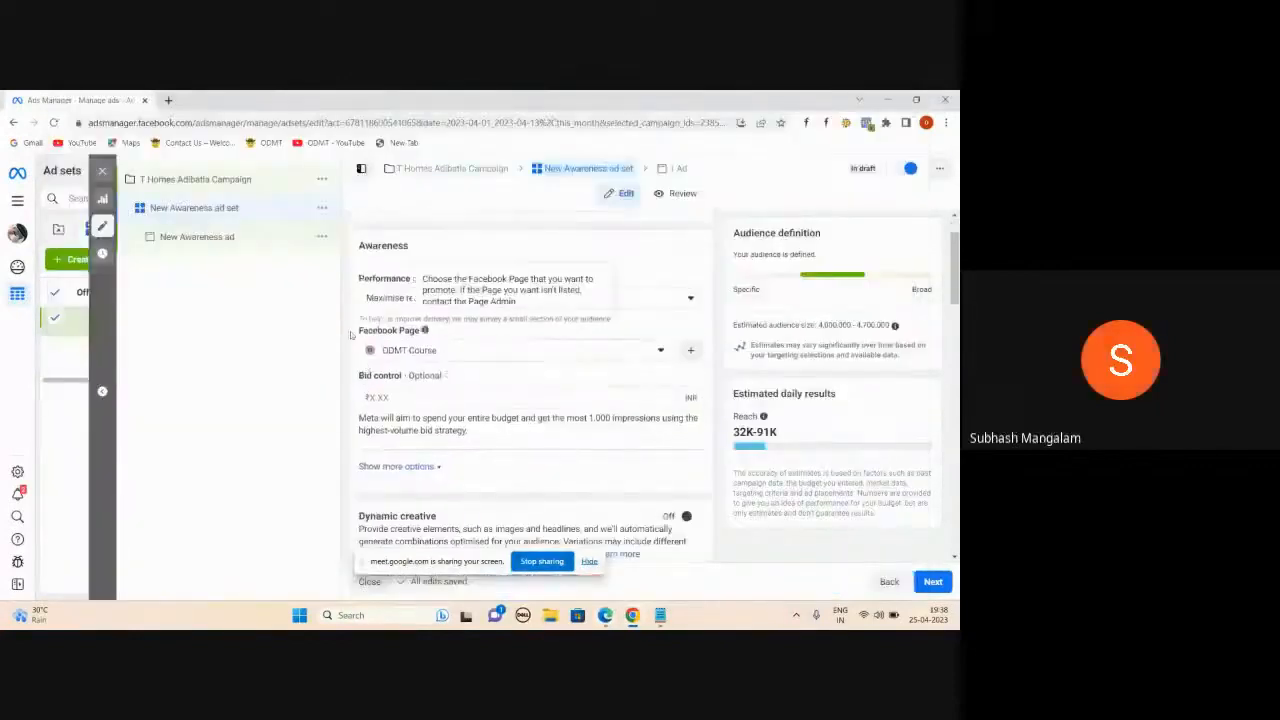
pyautogui.scroll(-5, 530, 340)
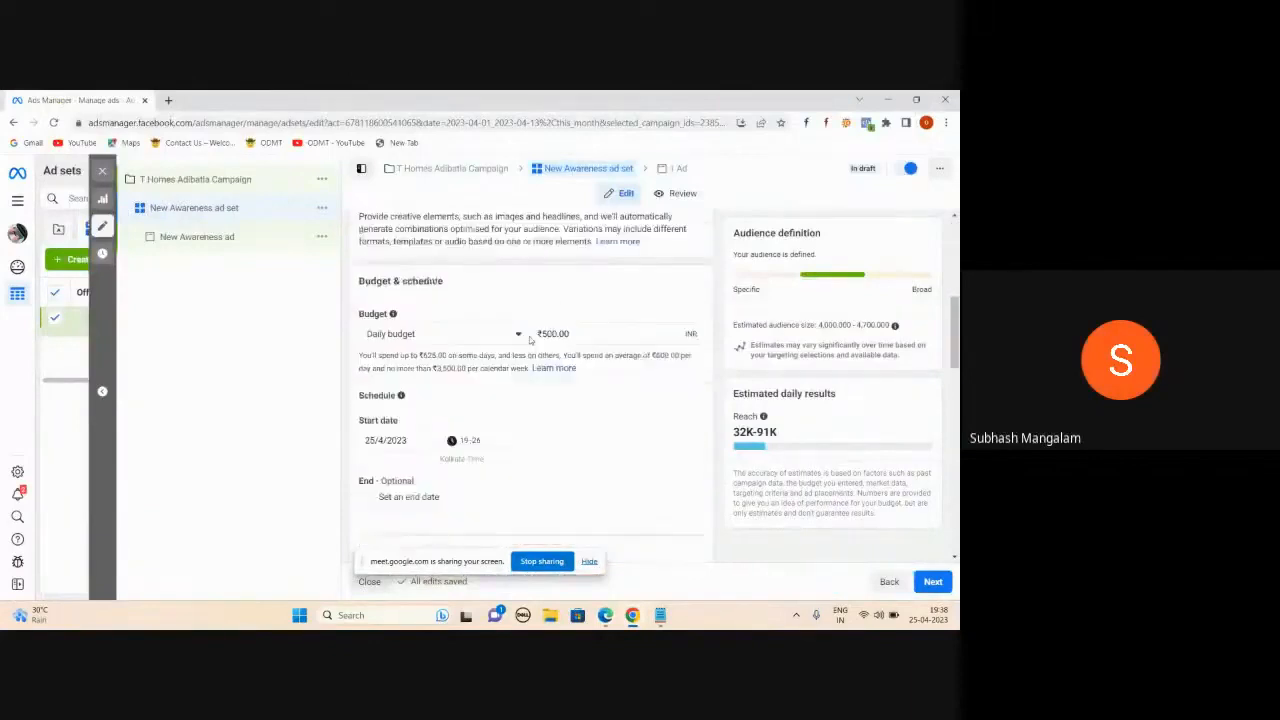
pyautogui.scroll(-8, 530, 340)
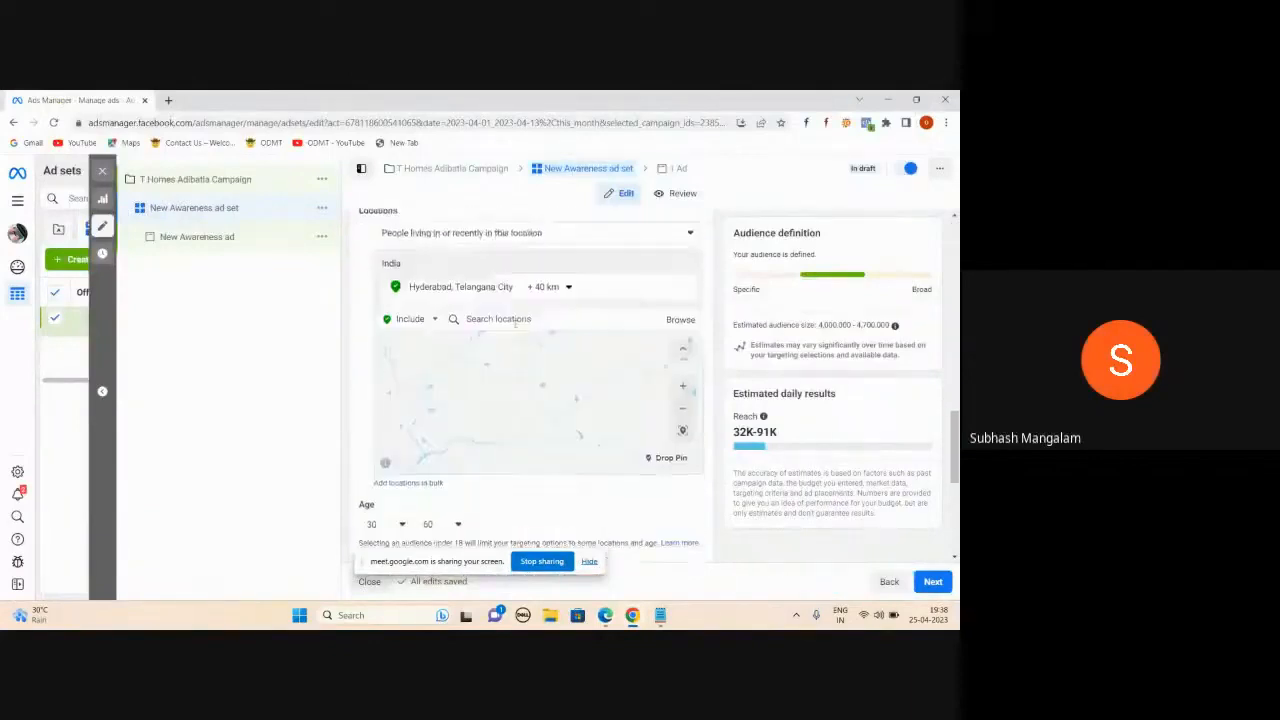
pyautogui.scroll(-4, 548, 308)
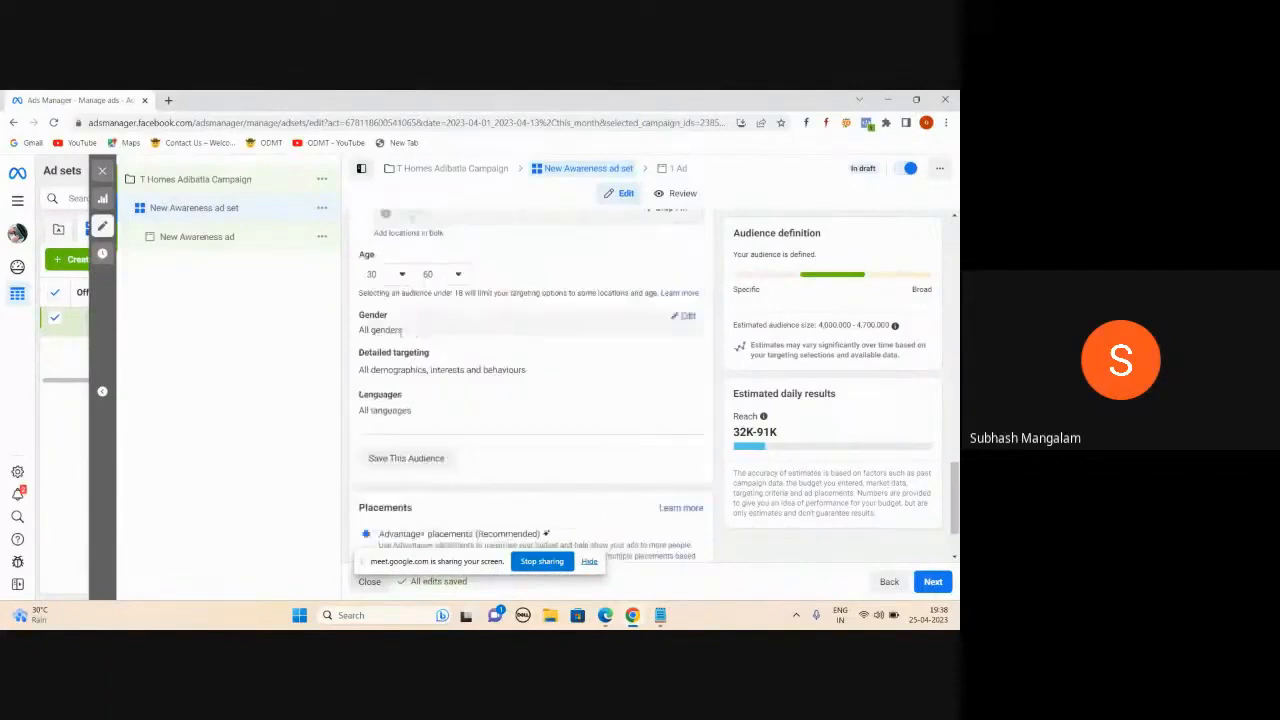
# Set the audience gender to Men only and hide the screen-sharing notice.
pyautogui.click(683, 317)
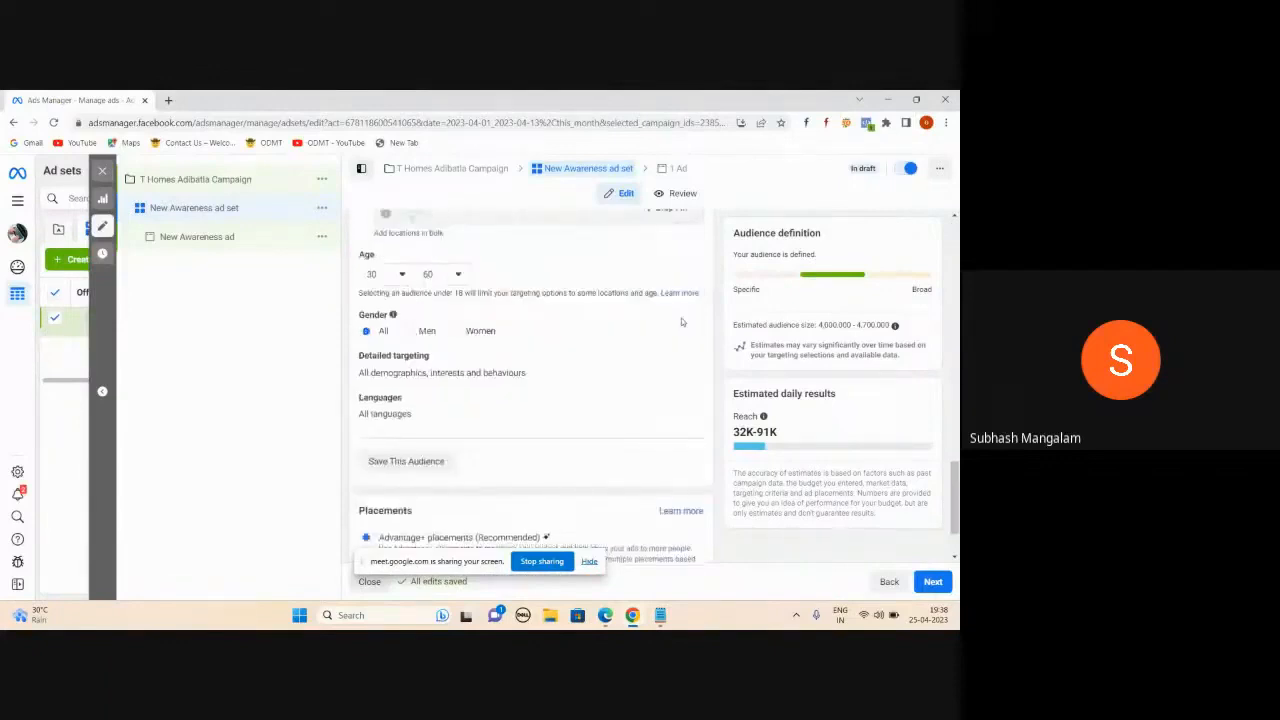
pyautogui.click(406, 332)
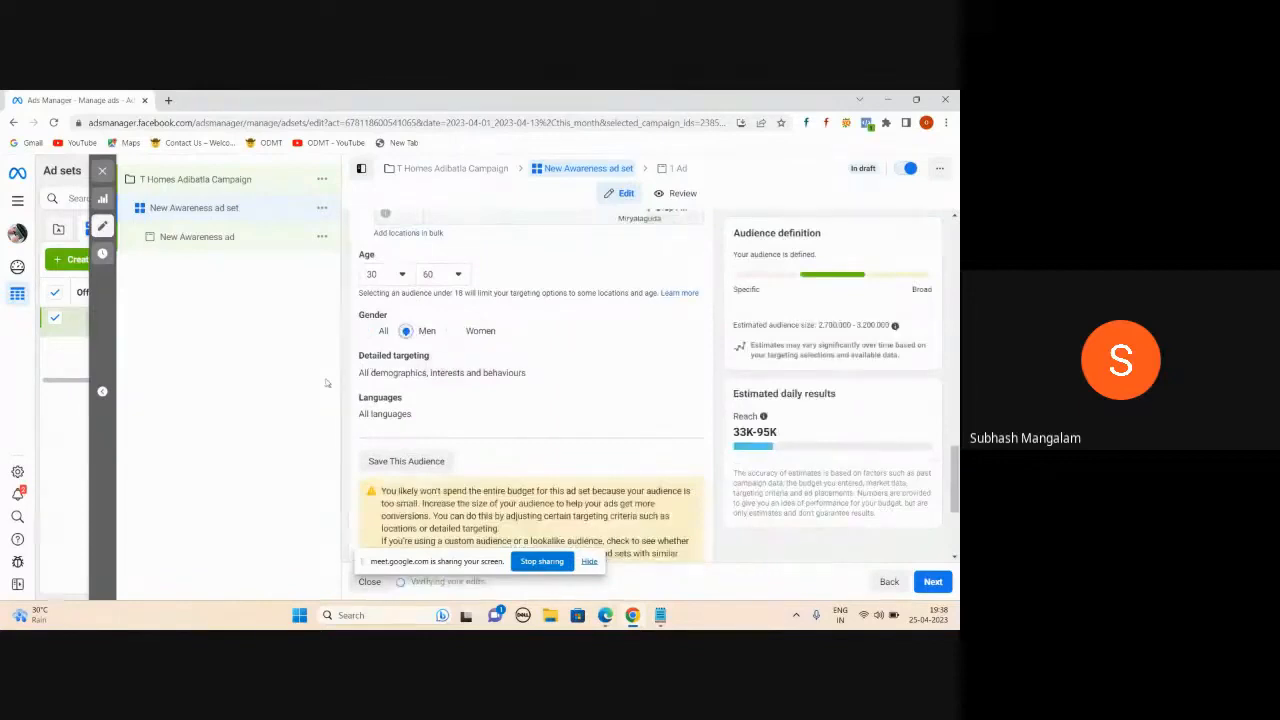
pyautogui.click(590, 564)
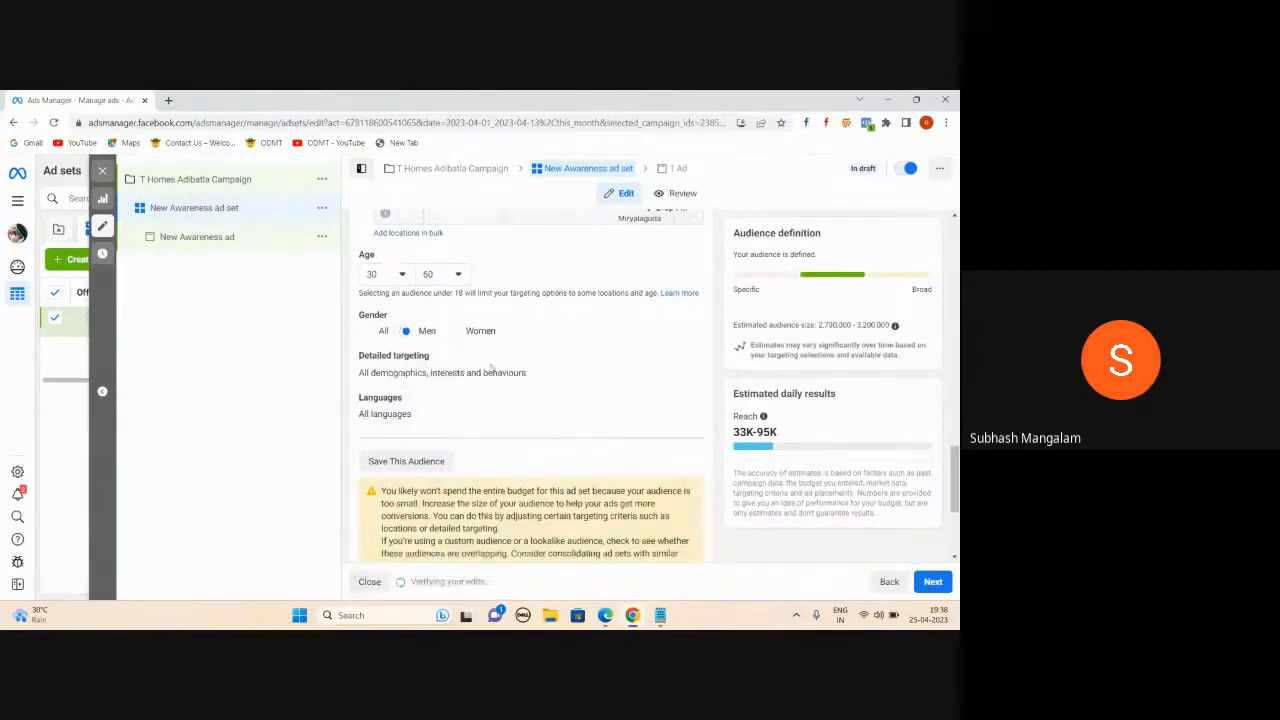
# Scroll through the ad set to review the men-only audience estimate of 2.7M–3.2M.
pyautogui.scroll(-1, 528, 398)
pyautogui.scroll(-1, 528, 399)
pyautogui.scroll(5, 587, 386)
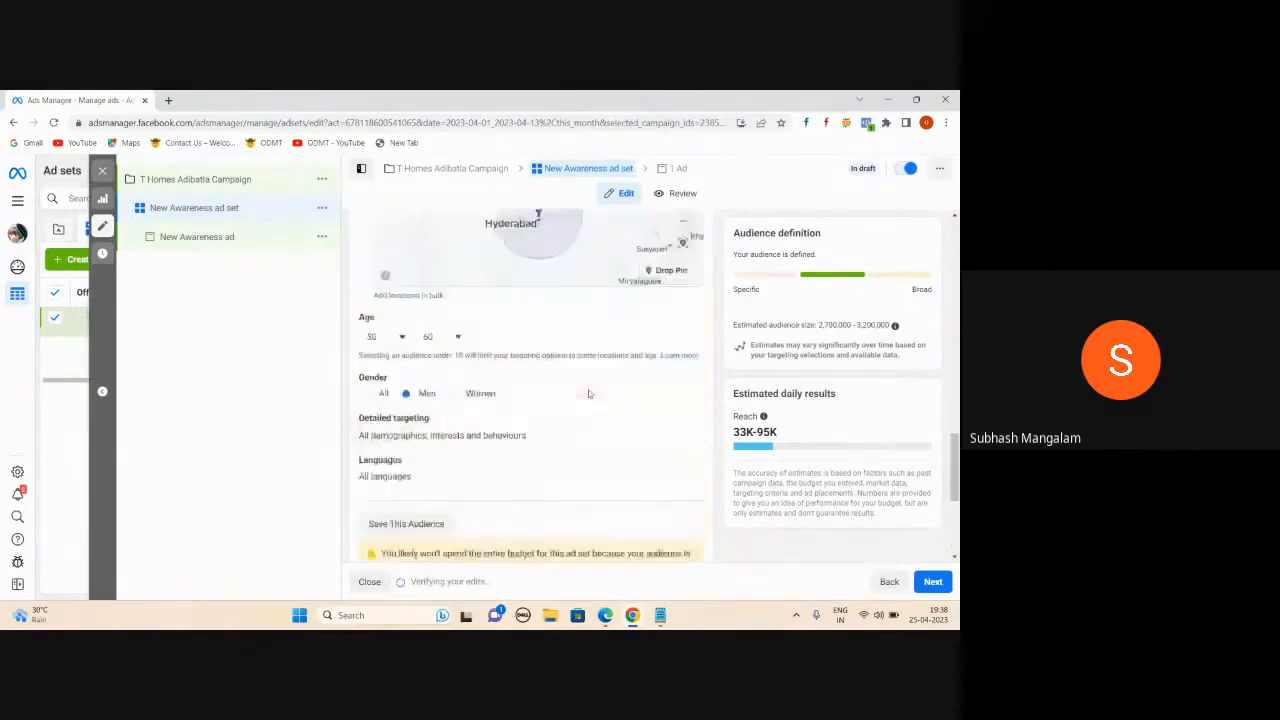
pyautogui.scroll(2, 587, 386)
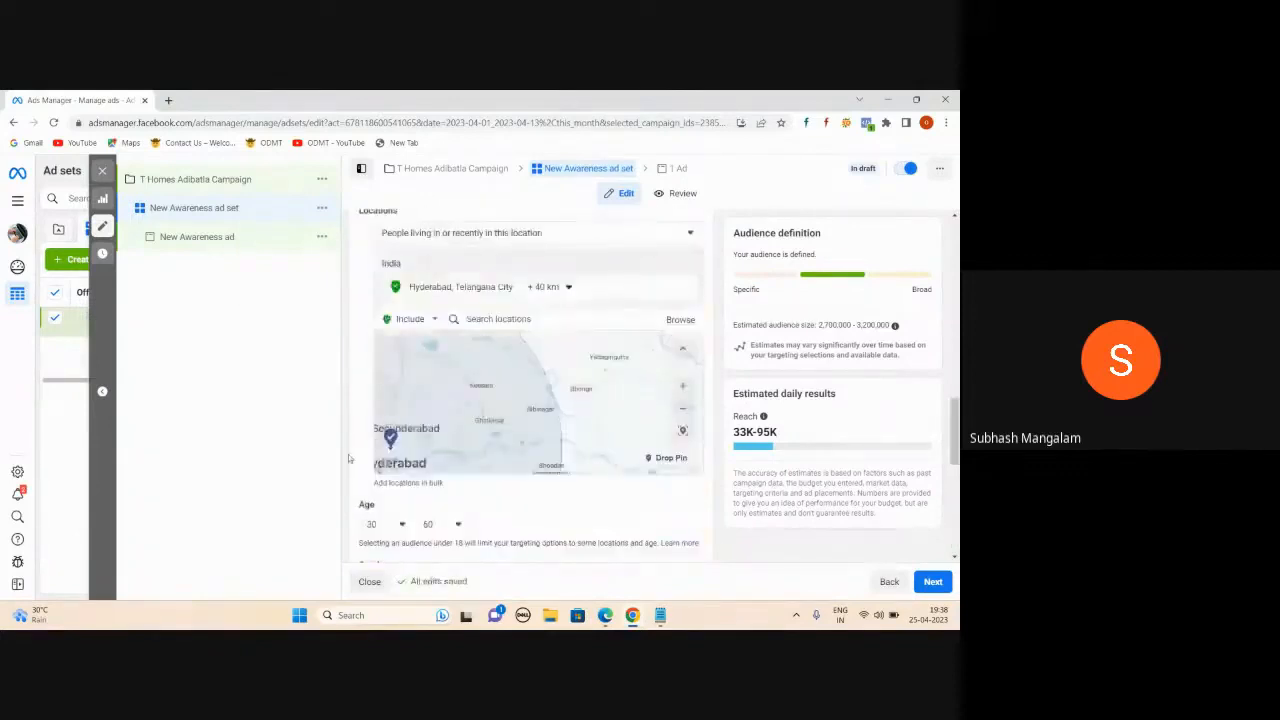
pyautogui.scroll(-4, 398, 430)
pyautogui.moveTo(404, 352)
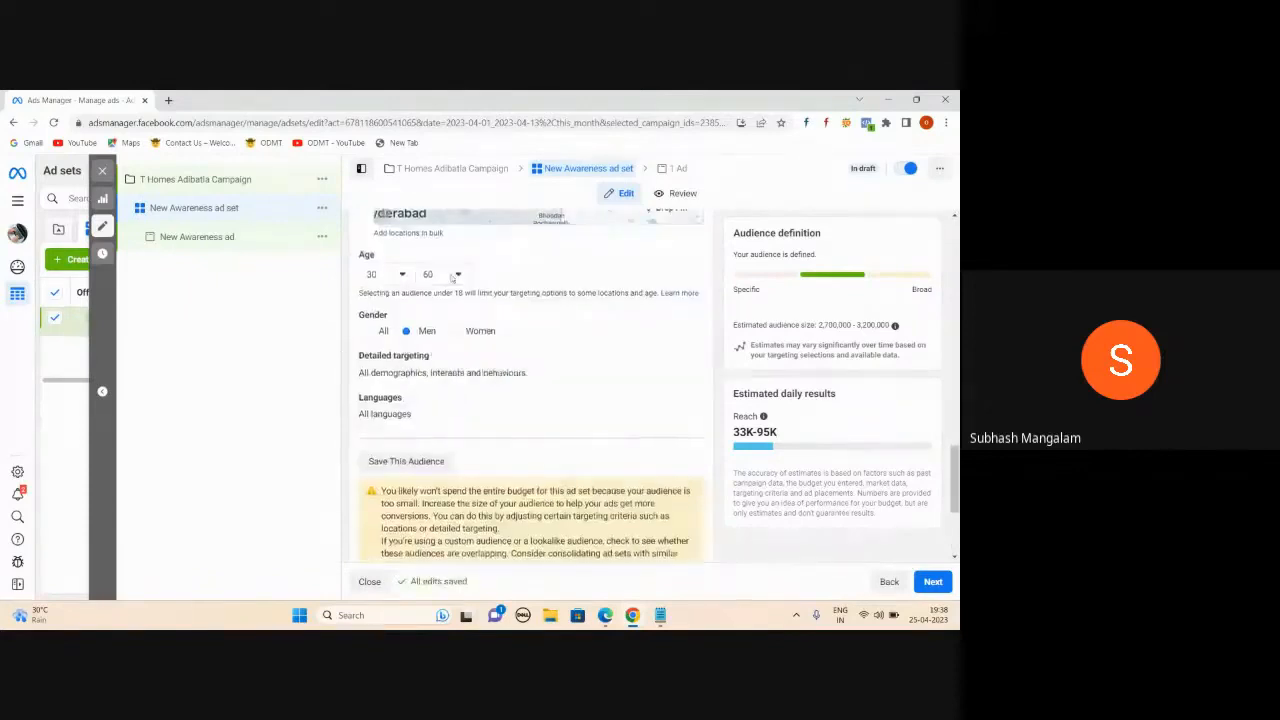
pyautogui.scroll(3, 640, 370)
pyautogui.scroll(1, 679, 342)
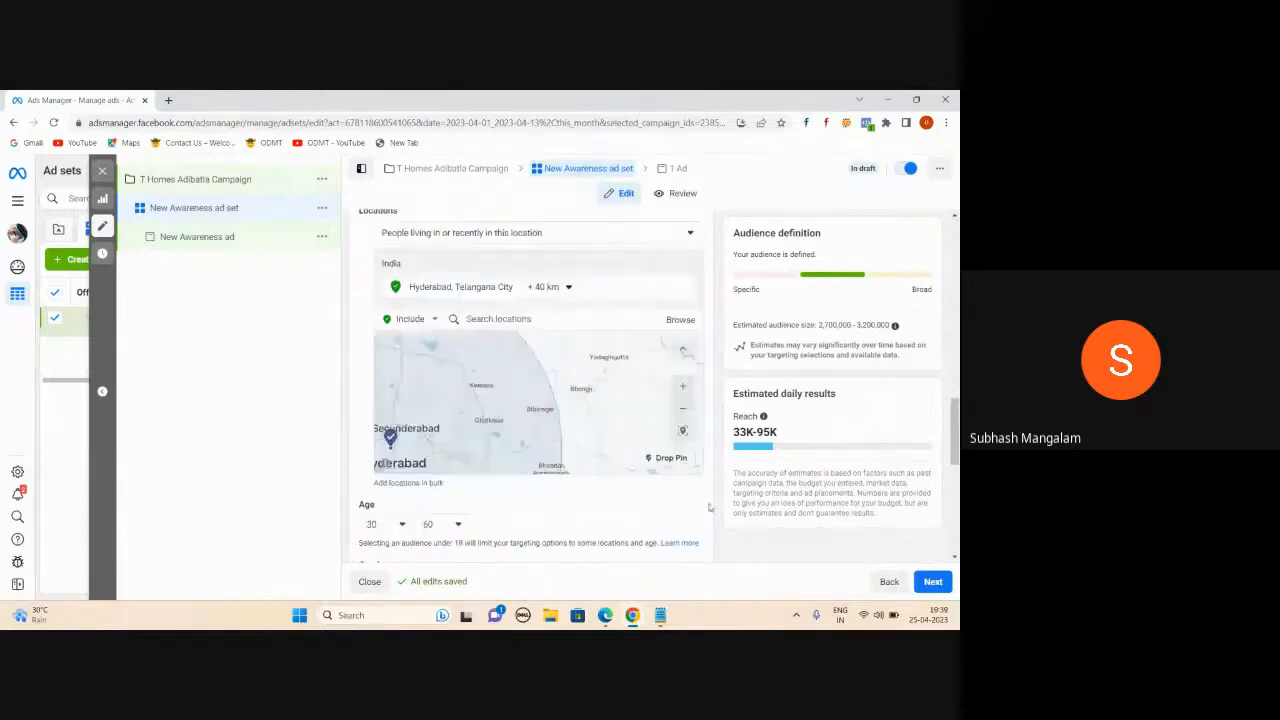
pyautogui.scroll(-5, 714, 508)
pyautogui.scroll(-1, 716, 450)
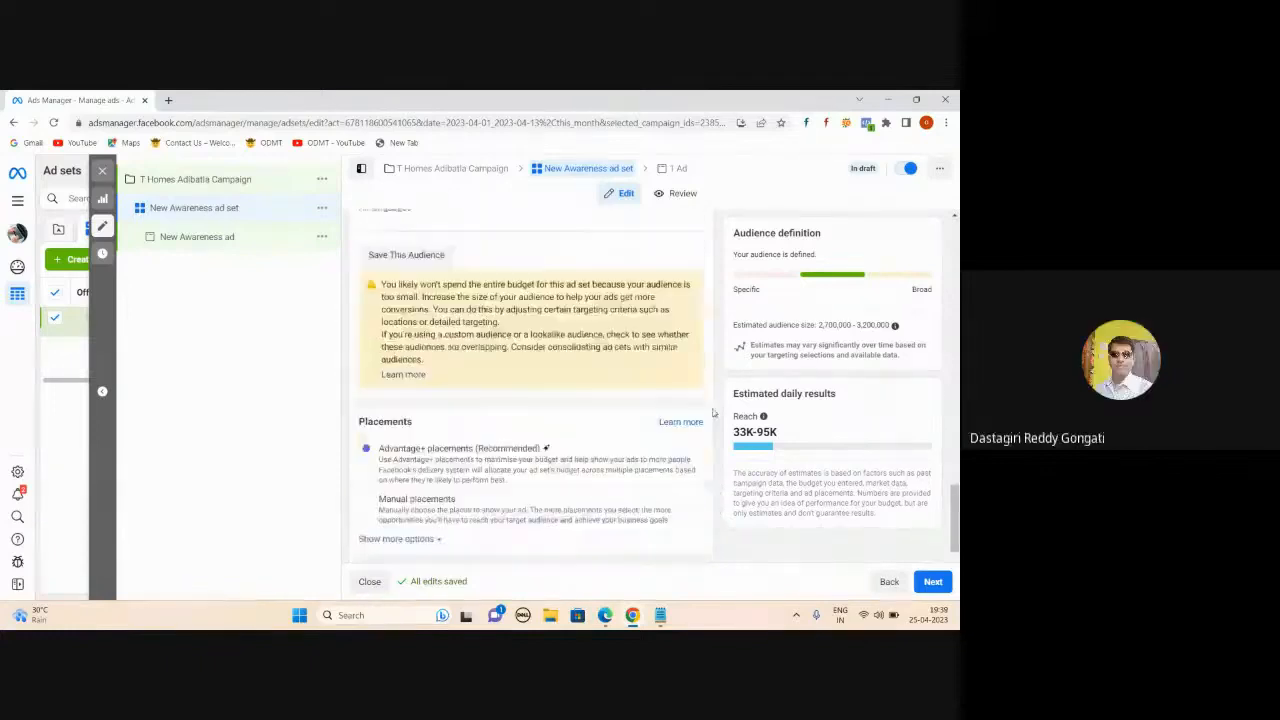
pyautogui.moveTo(605, 615)
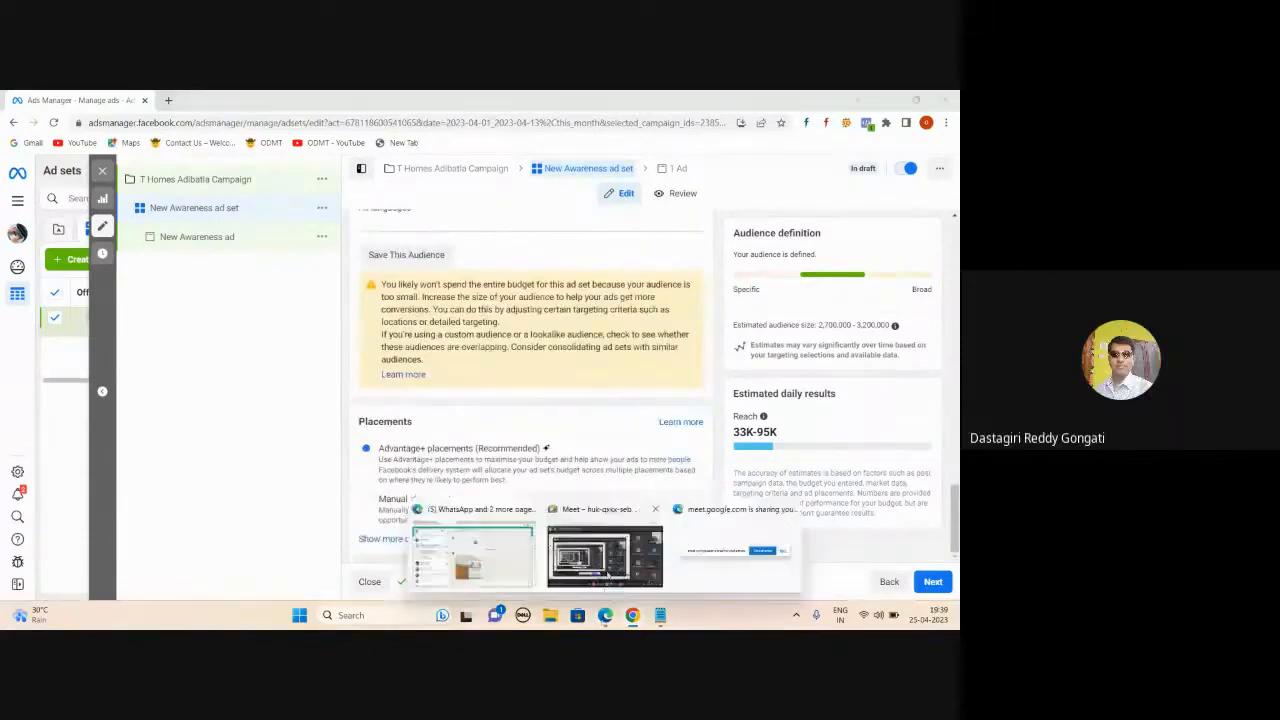
pyautogui.click(603, 557)
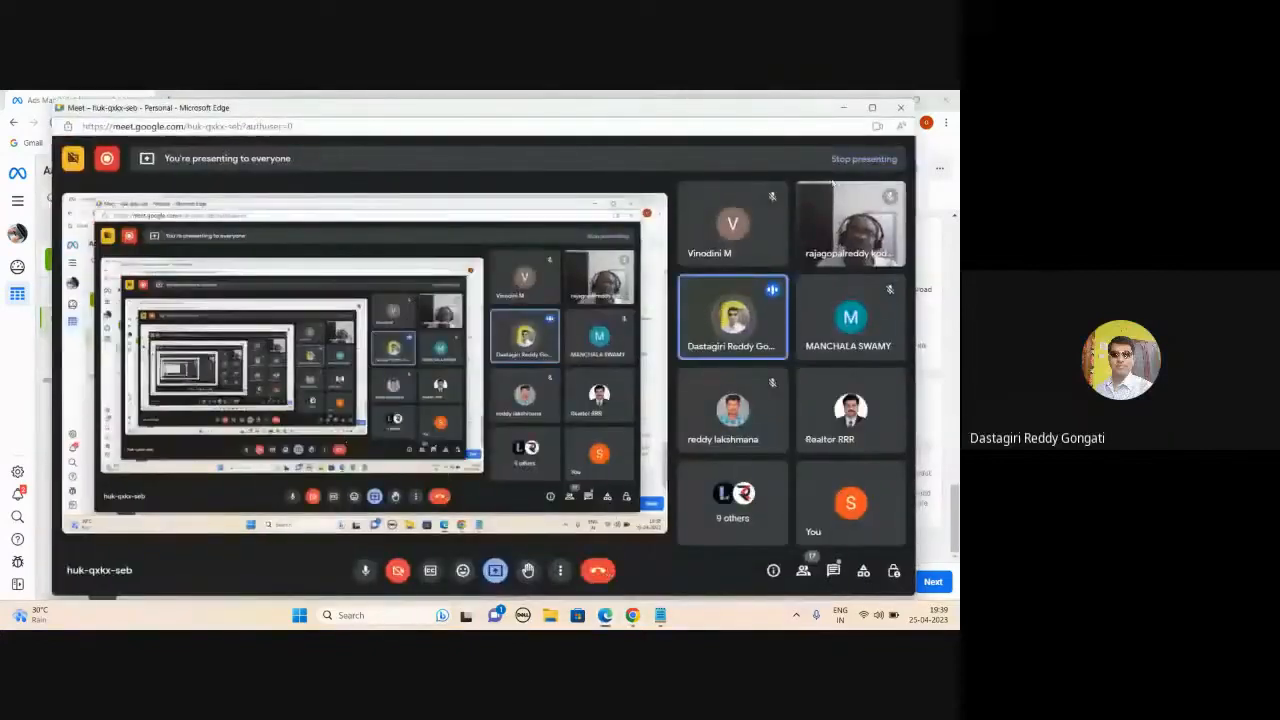
pyautogui.click(849, 108)
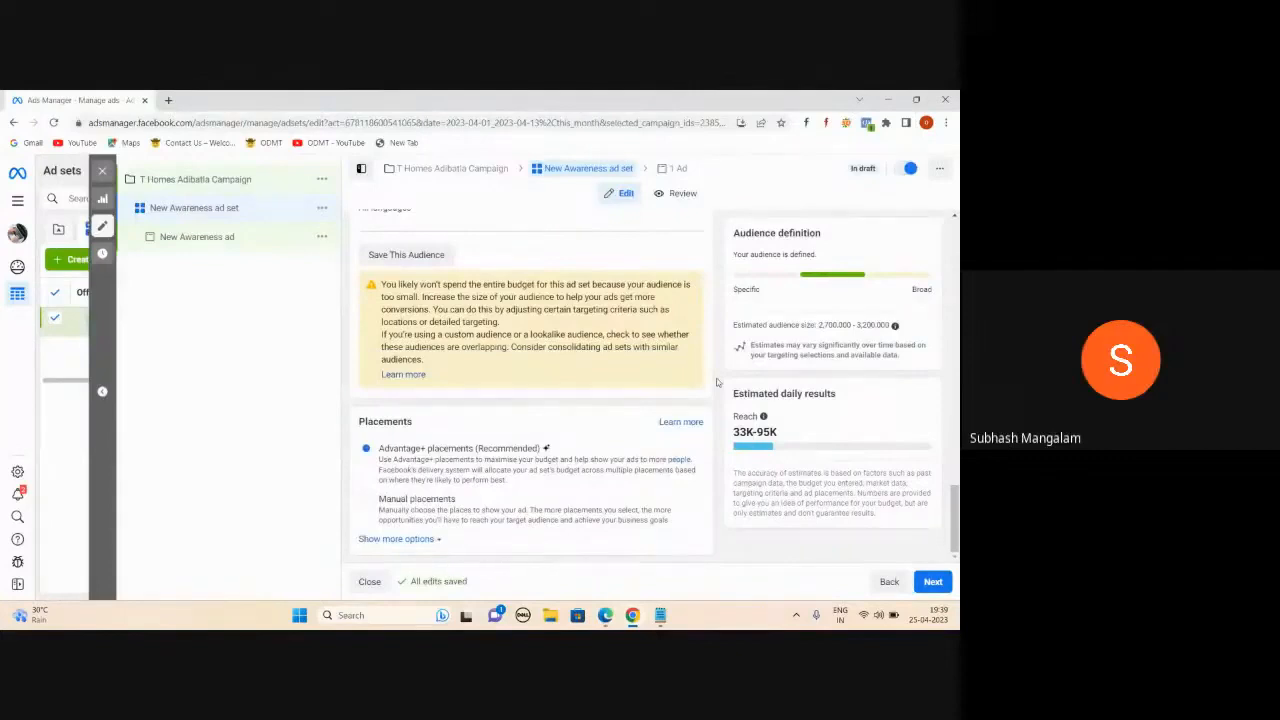
pyautogui.scroll(2, 716, 381)
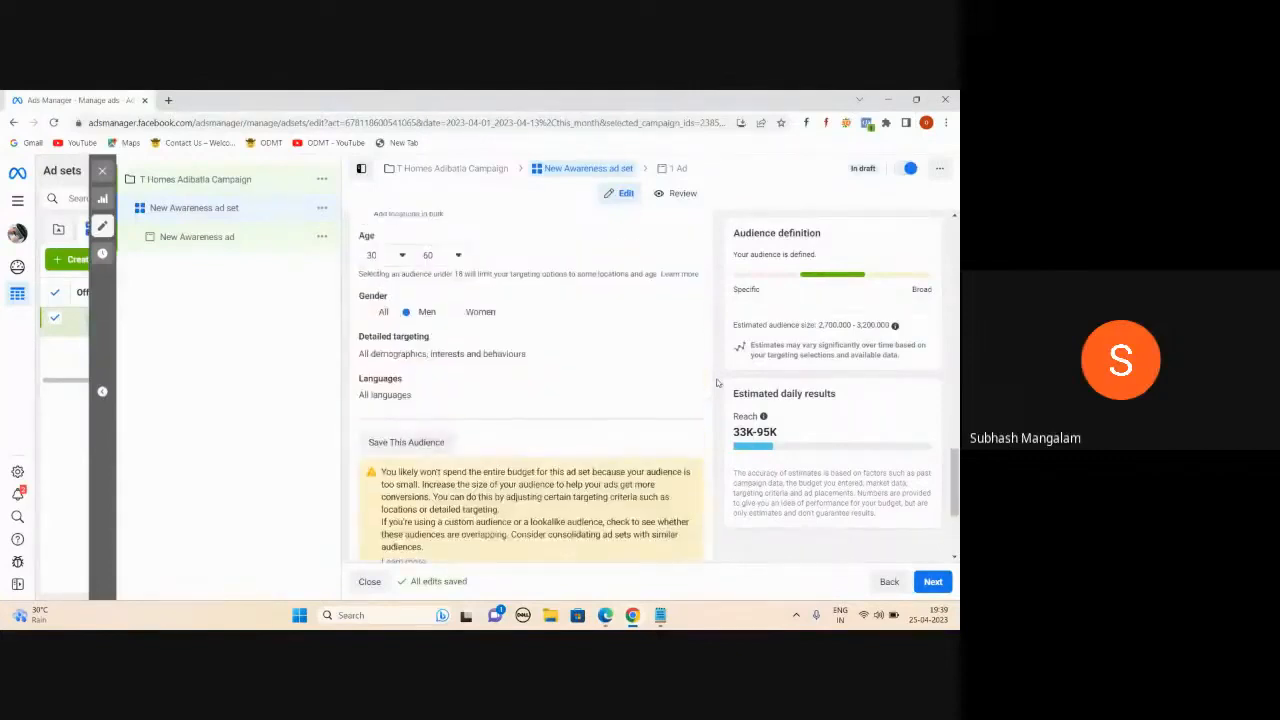
pyautogui.scroll(1, 716, 381)
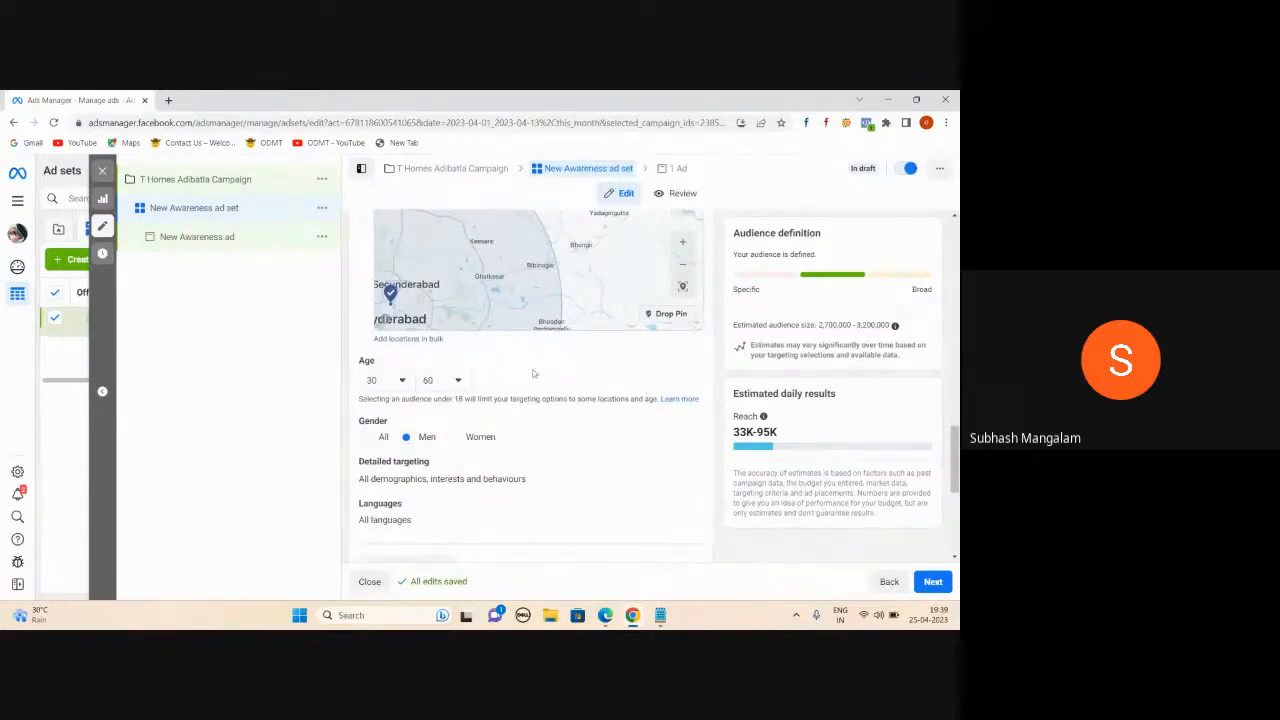
pyautogui.scroll(4, 533, 373)
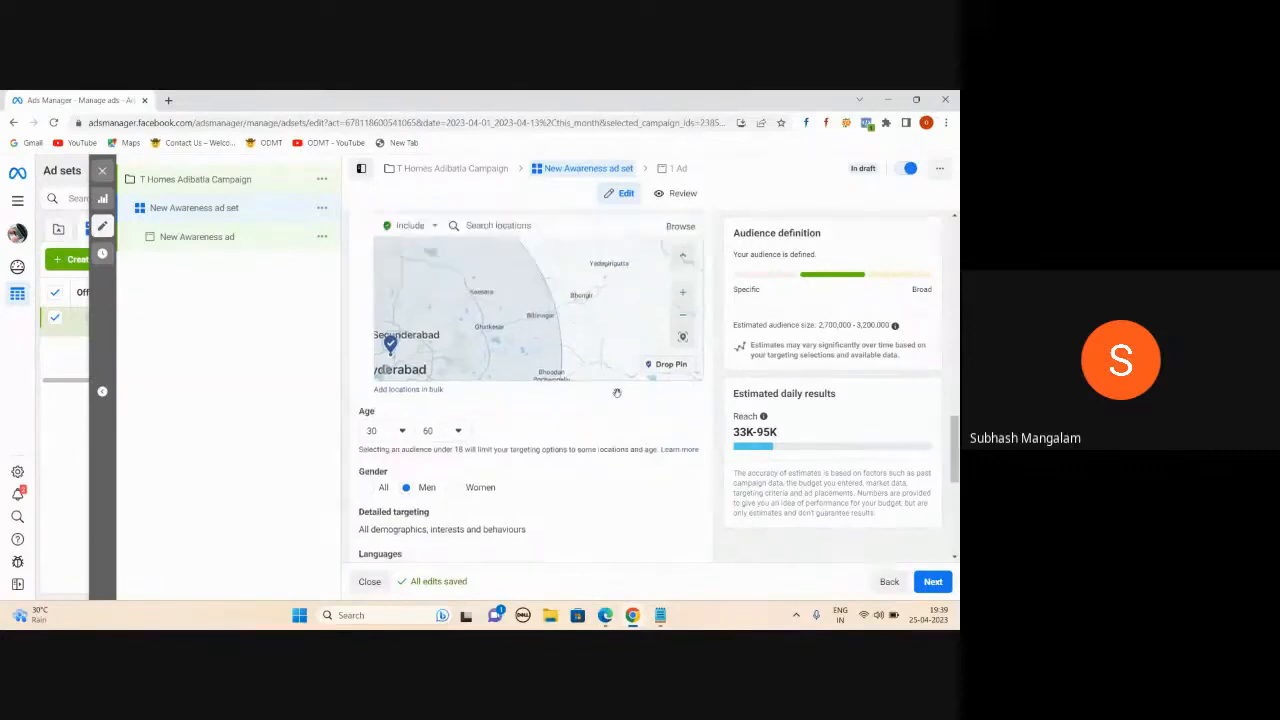
pyautogui.scroll(4, 714, 287)
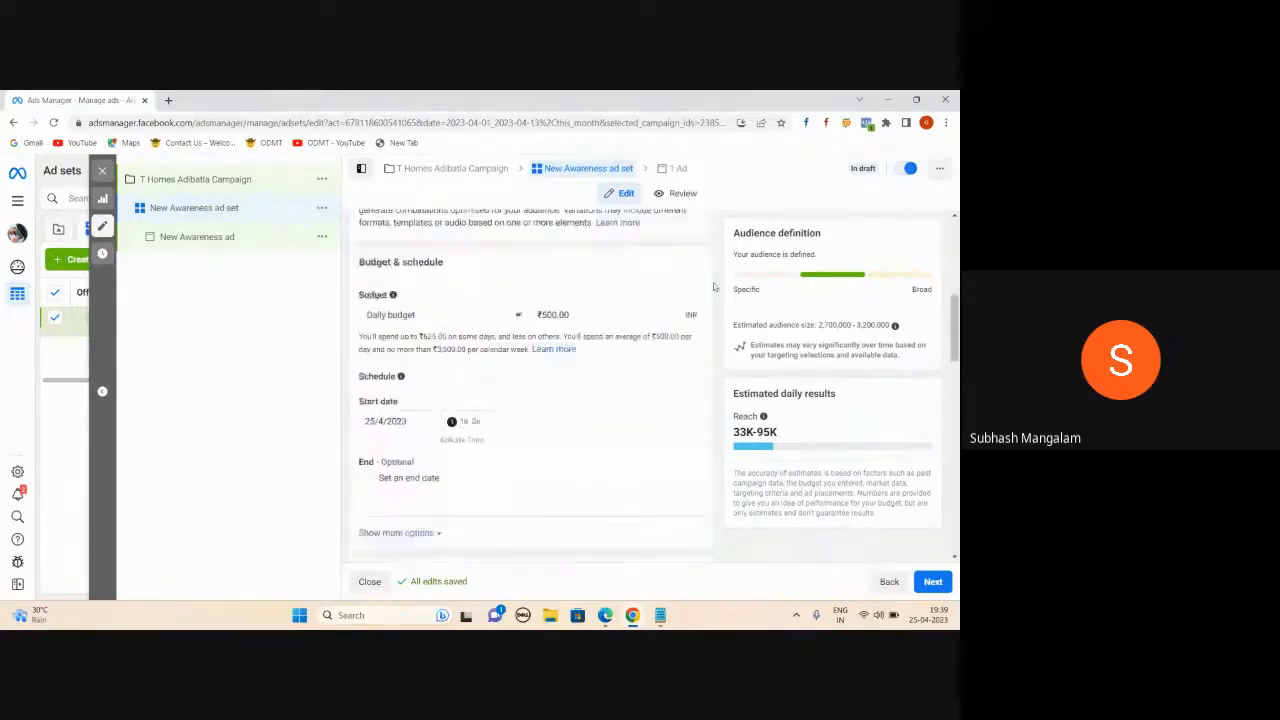
pyautogui.scroll(4, 714, 287)
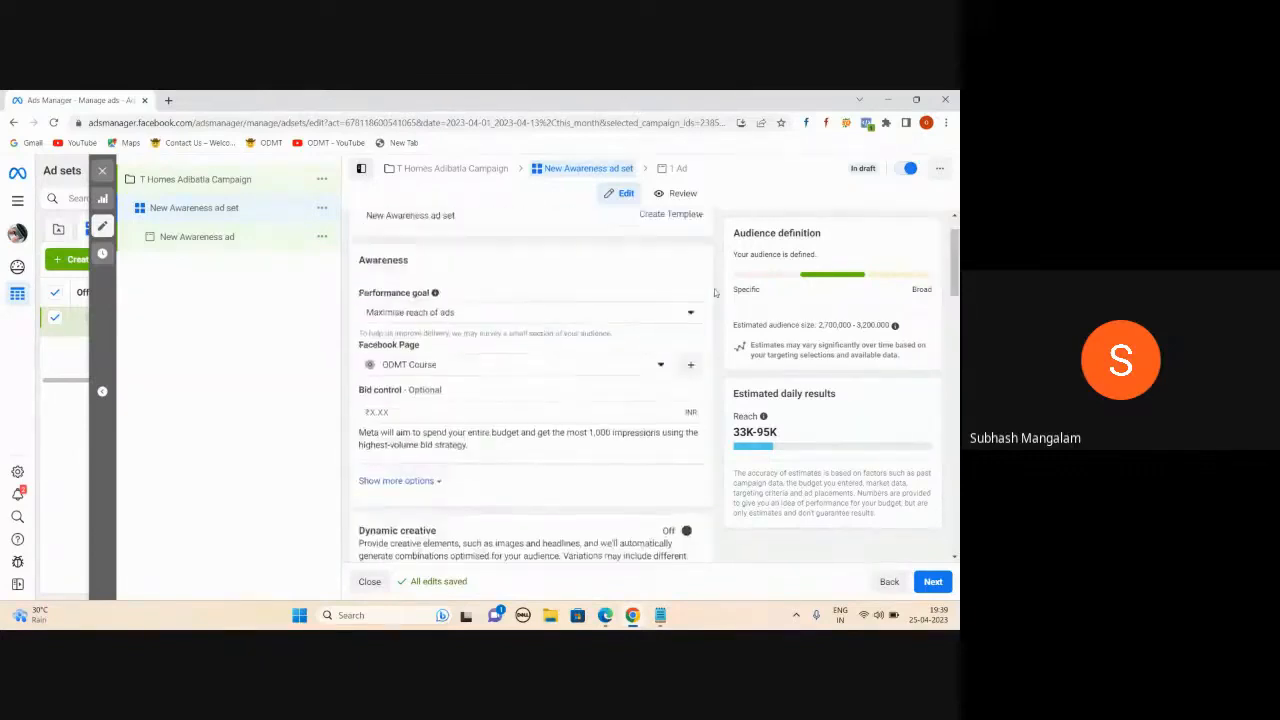
pyautogui.scroll(-7, 715, 290)
pyautogui.scroll(-6, 714, 292)
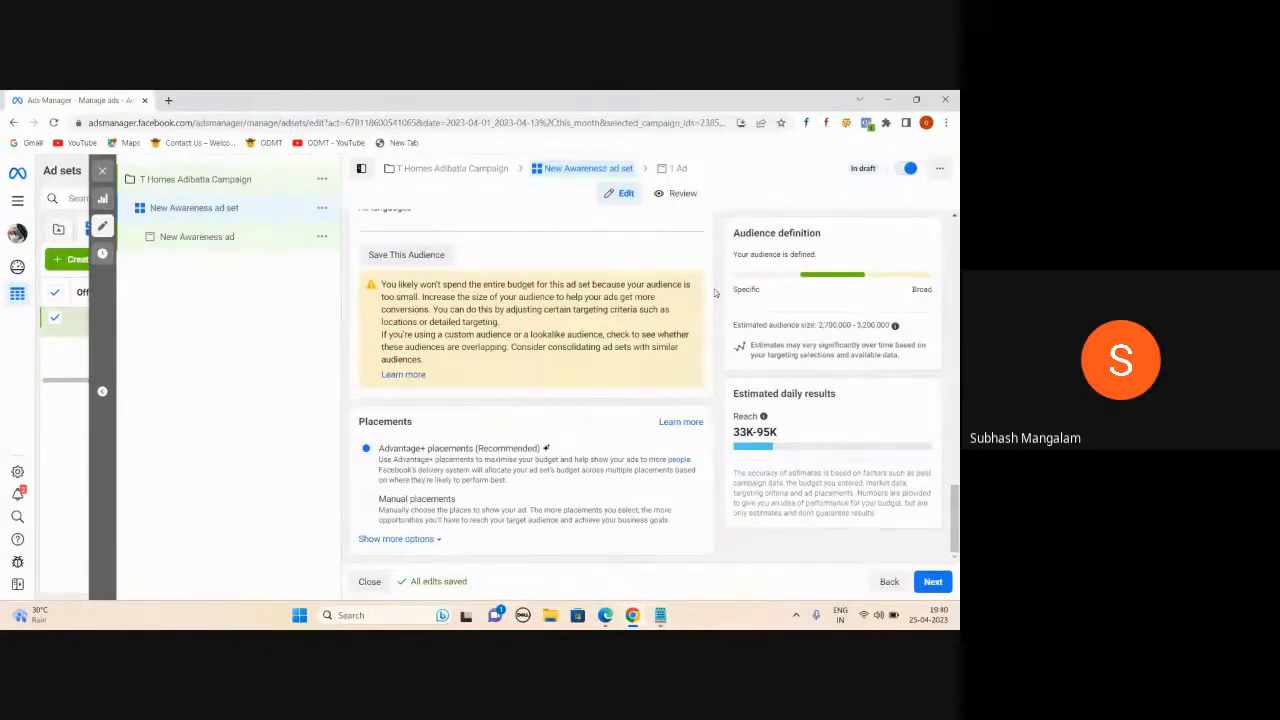
pyautogui.moveTo(632, 615)
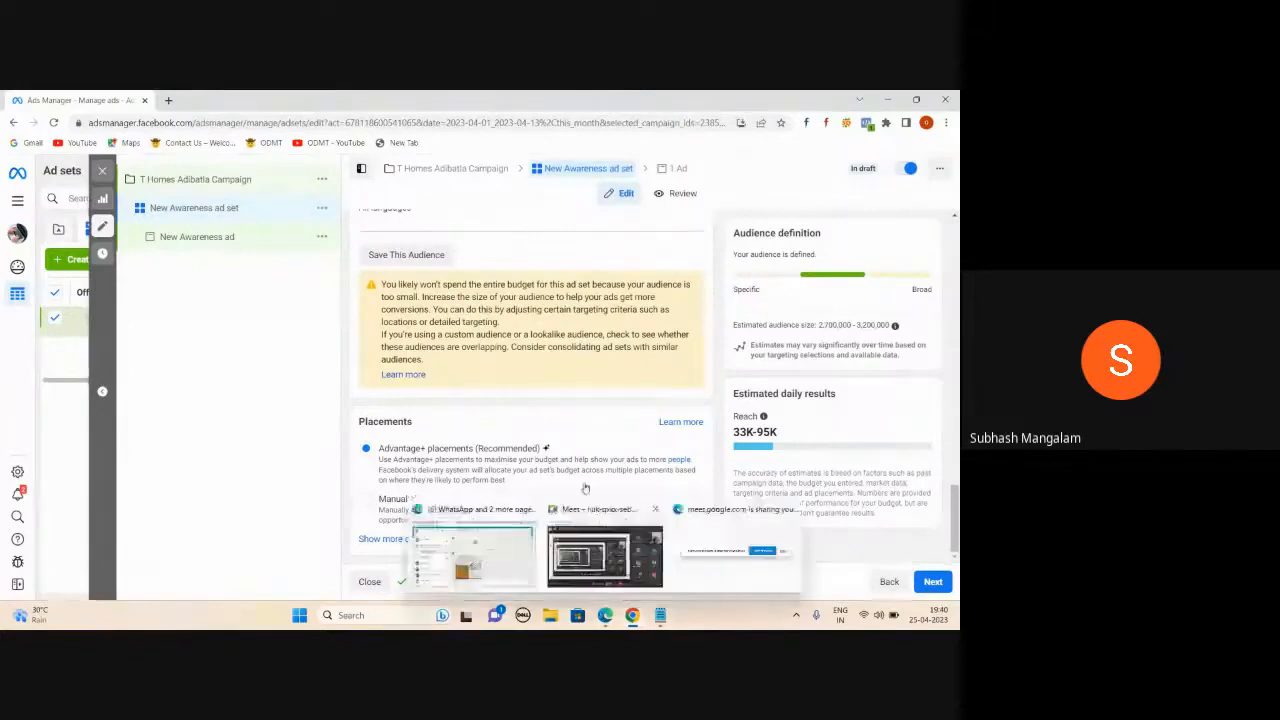
# Return from the meeting to the ad set and continue to the New Awareness ad editor.
pyautogui.click(592, 553)
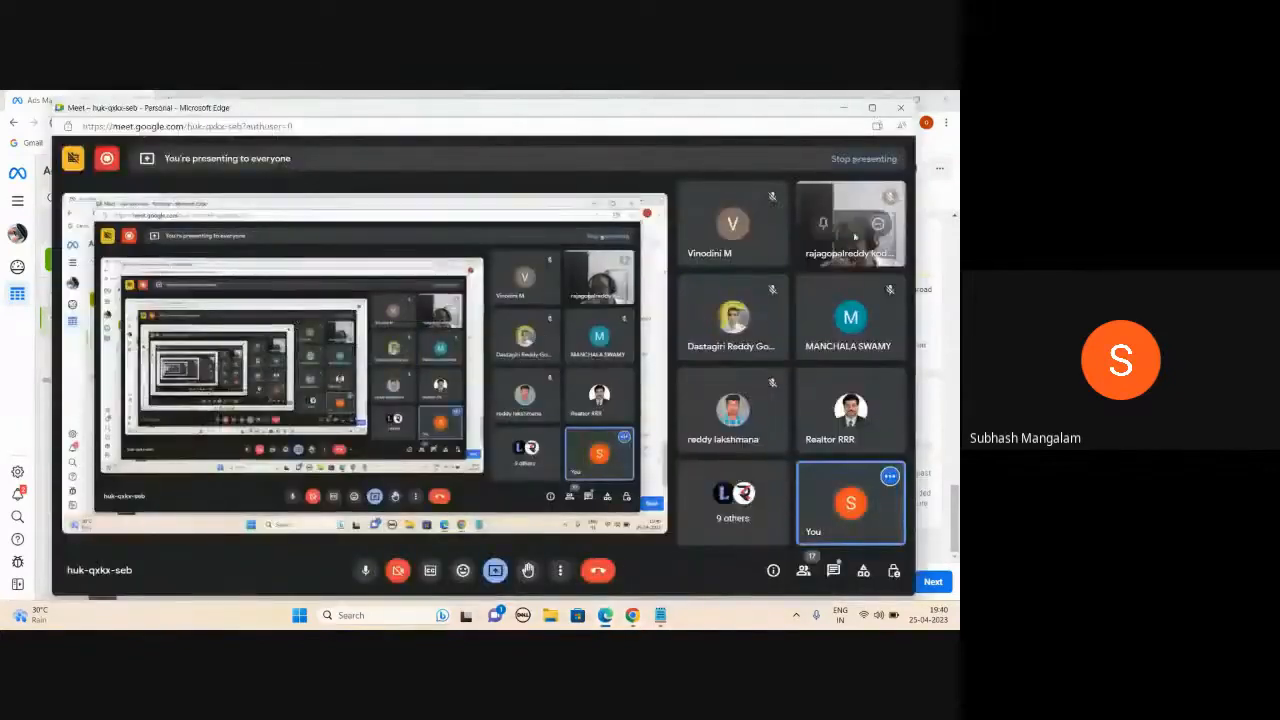
pyautogui.click(844, 108)
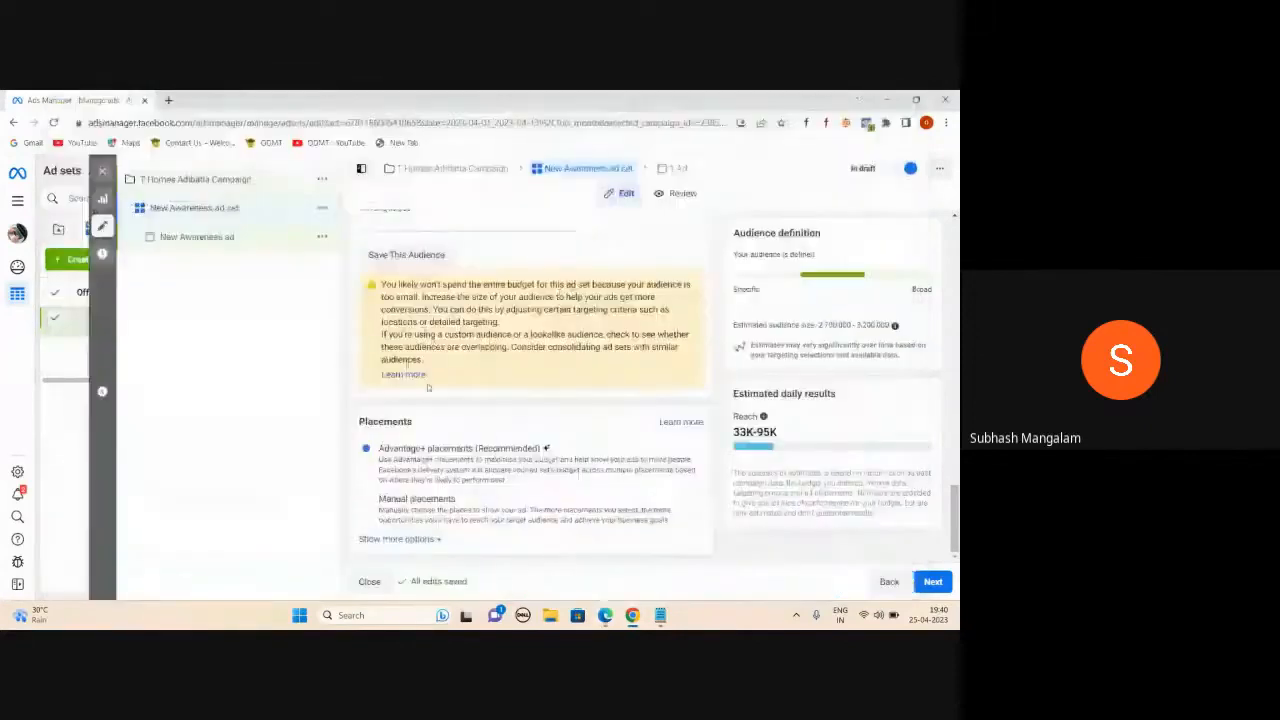
pyautogui.scroll(10, 502, 428)
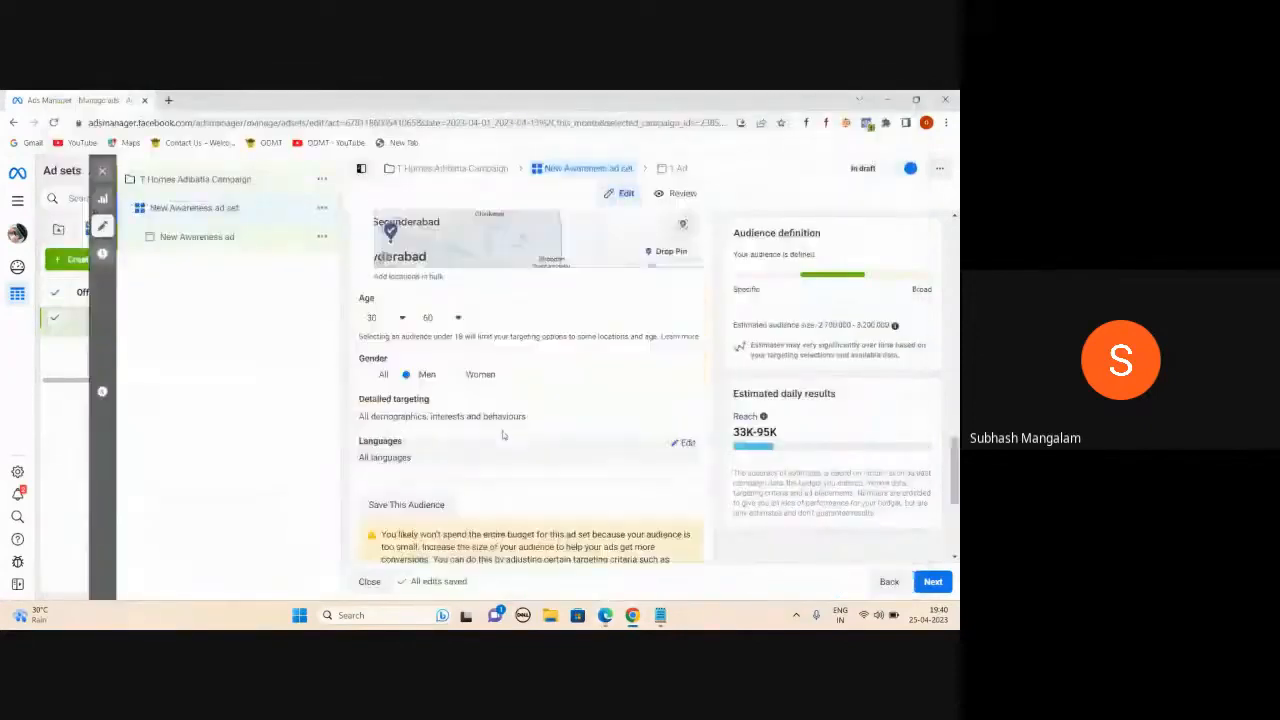
pyautogui.scroll(-5, 511, 452)
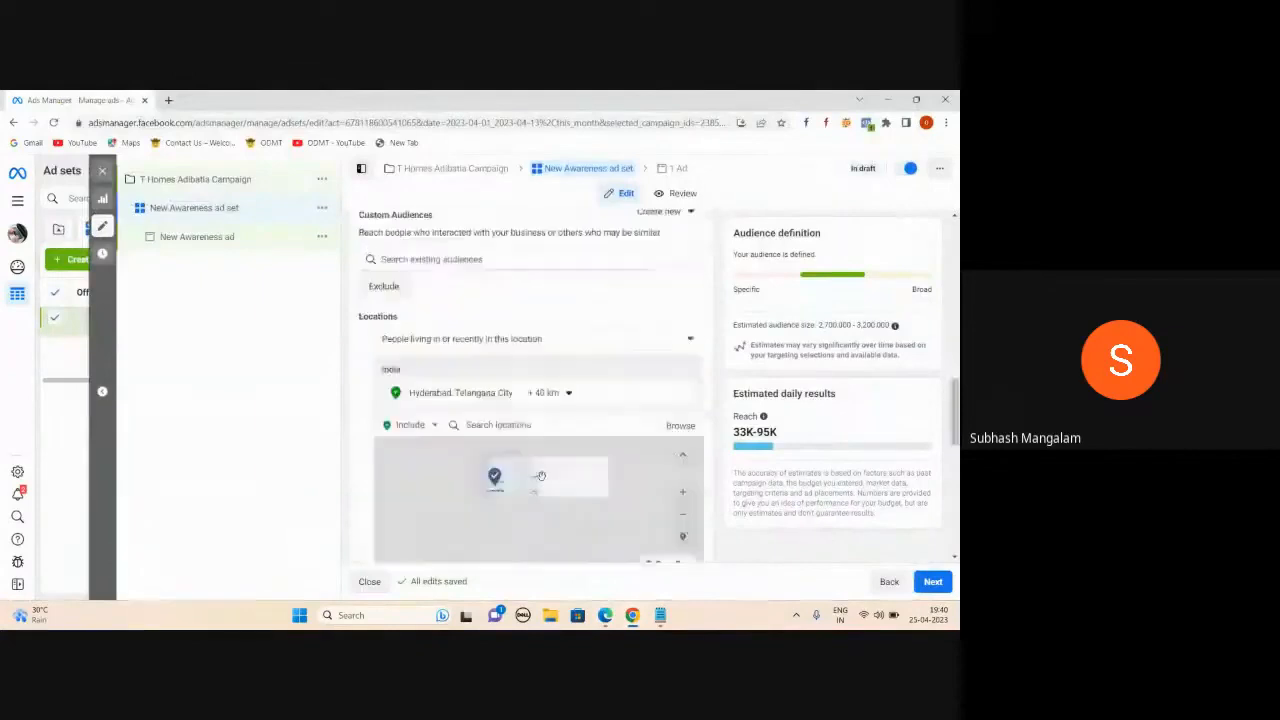
pyautogui.click(930, 582)
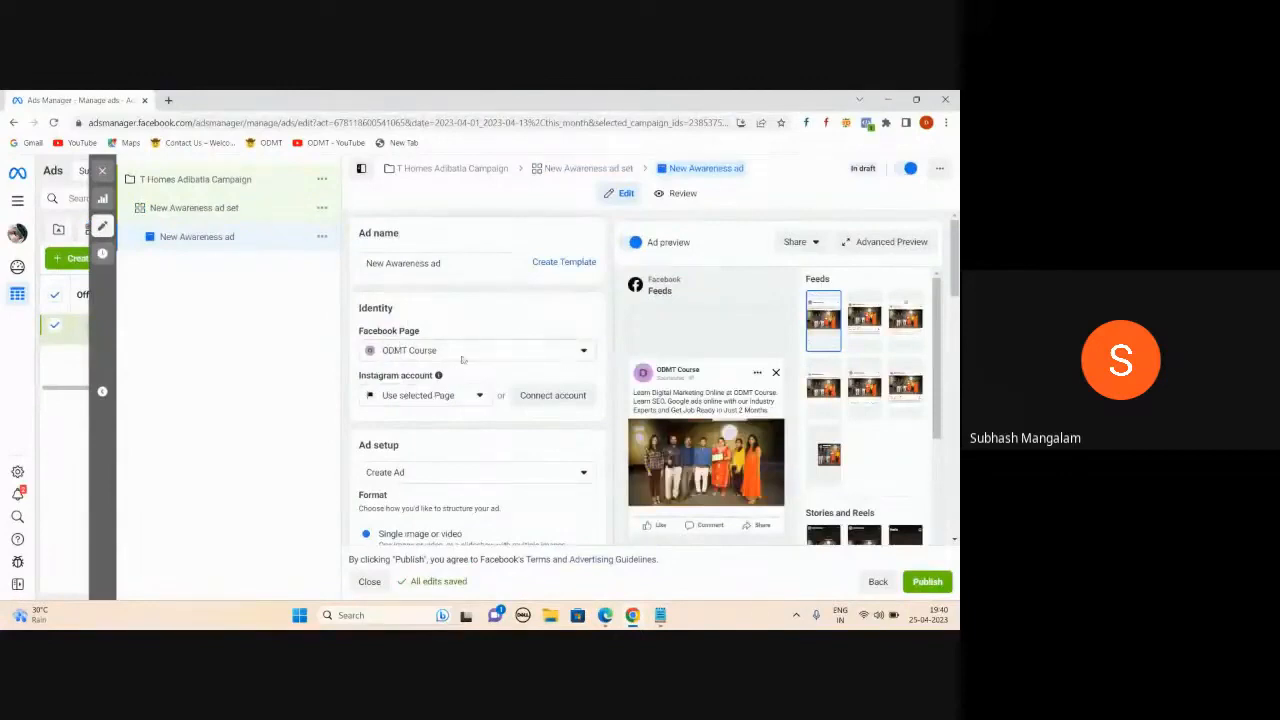
pyautogui.scroll(-1, 521, 316)
# In the Google Meet call's People list, mute one participant for everyone.
pyautogui.moveTo(605, 615)
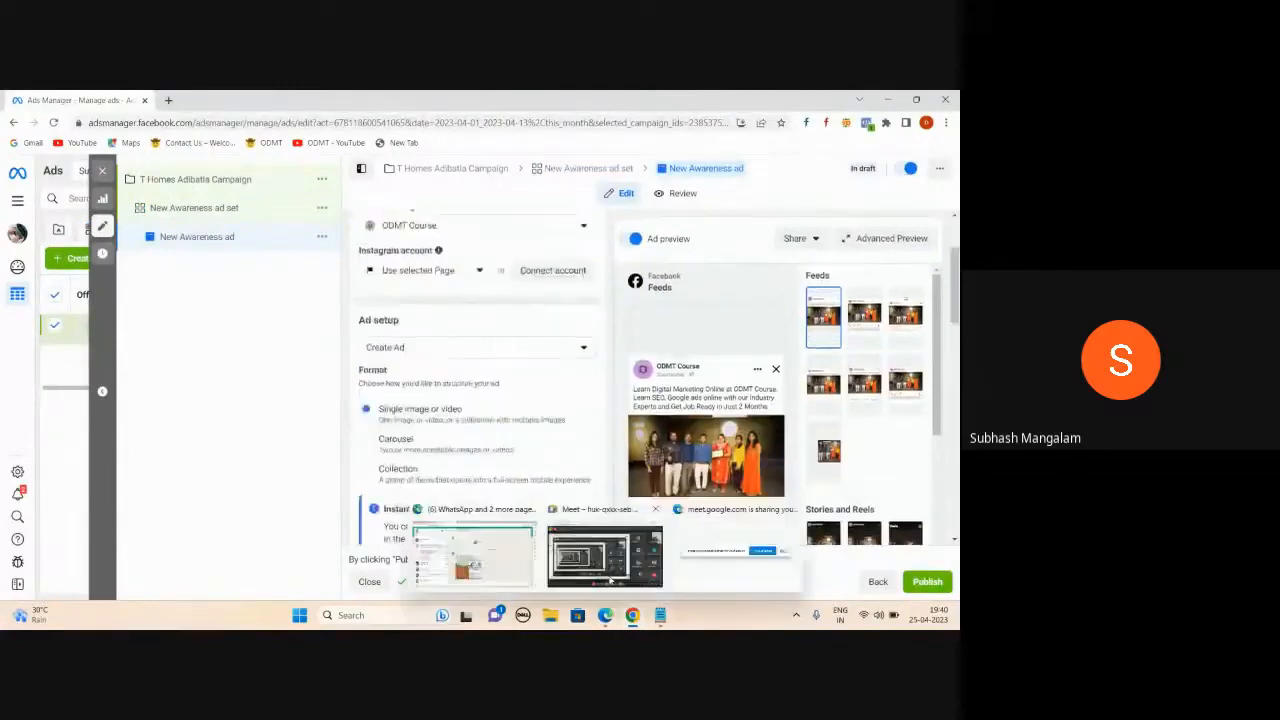
pyautogui.click(608, 567)
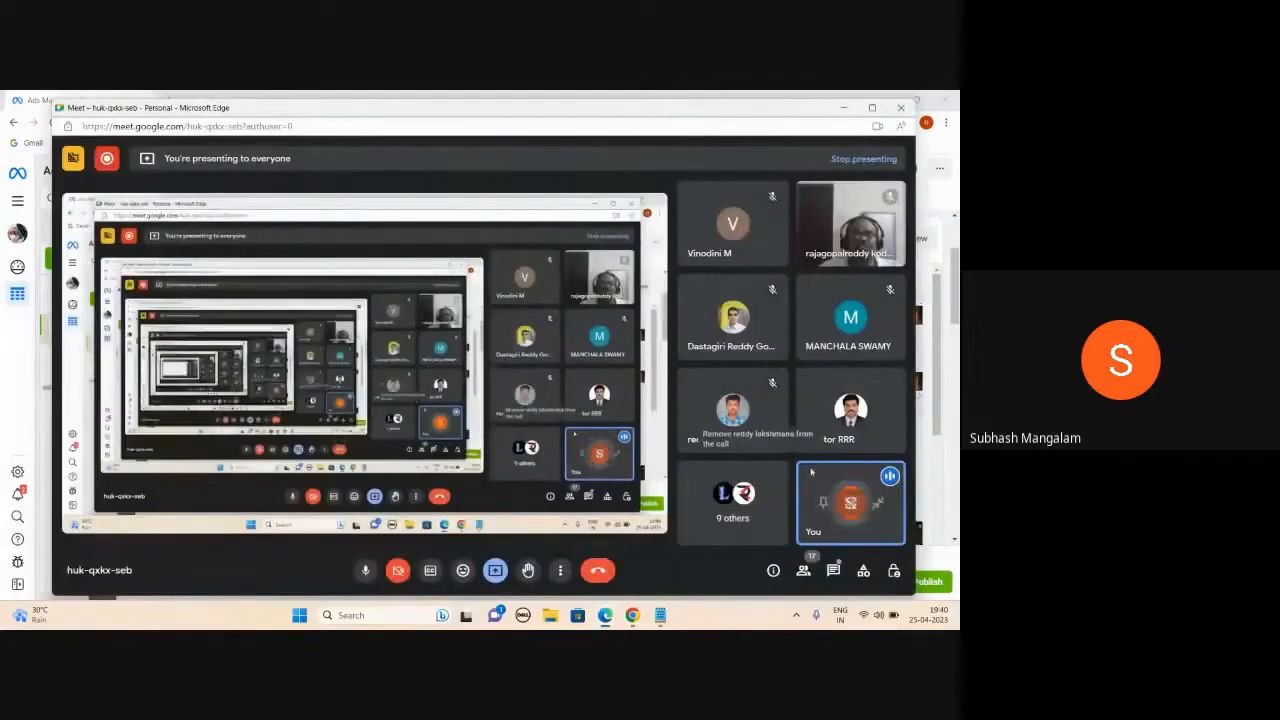
pyautogui.click(803, 570)
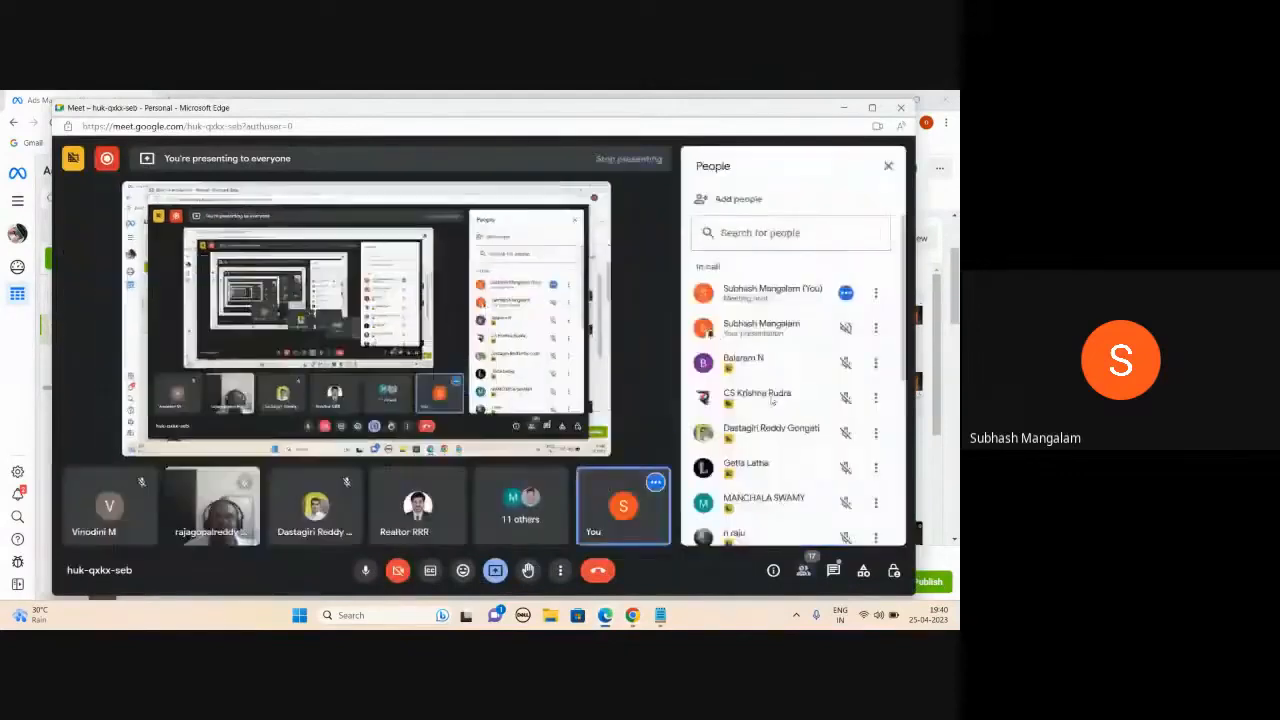
pyautogui.scroll(-3, 791, 396)
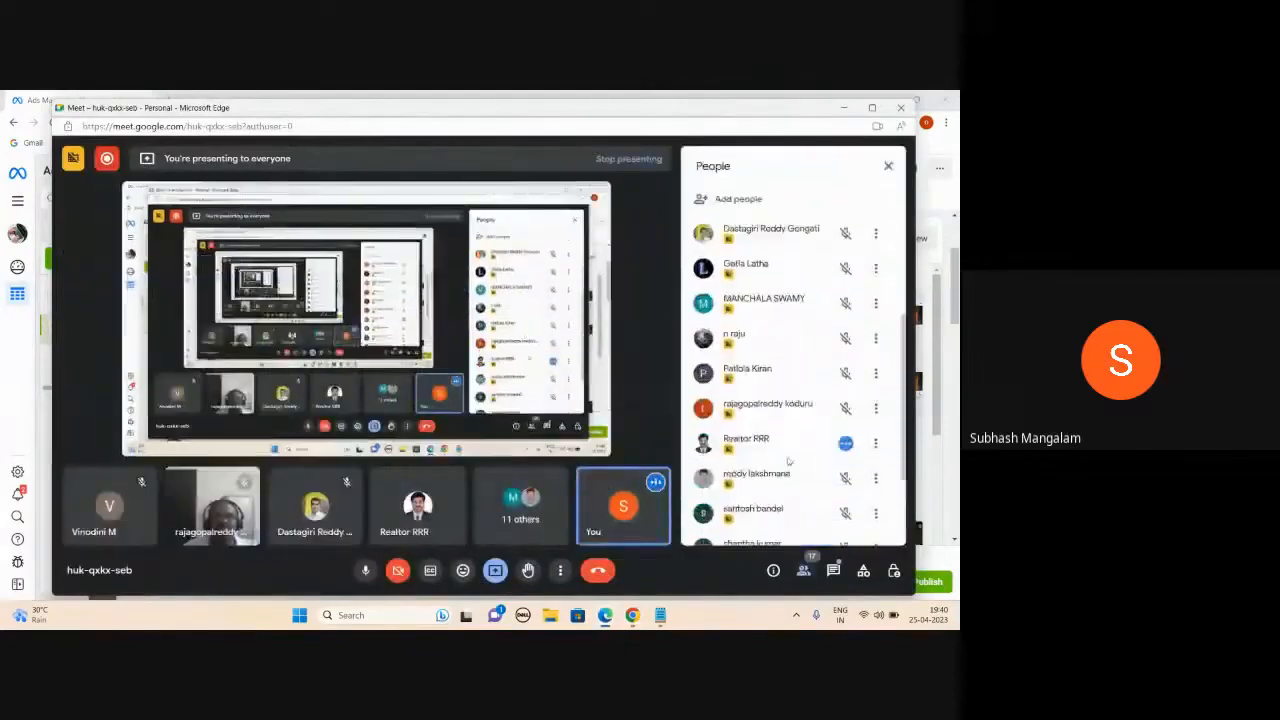
pyautogui.click(845, 443)
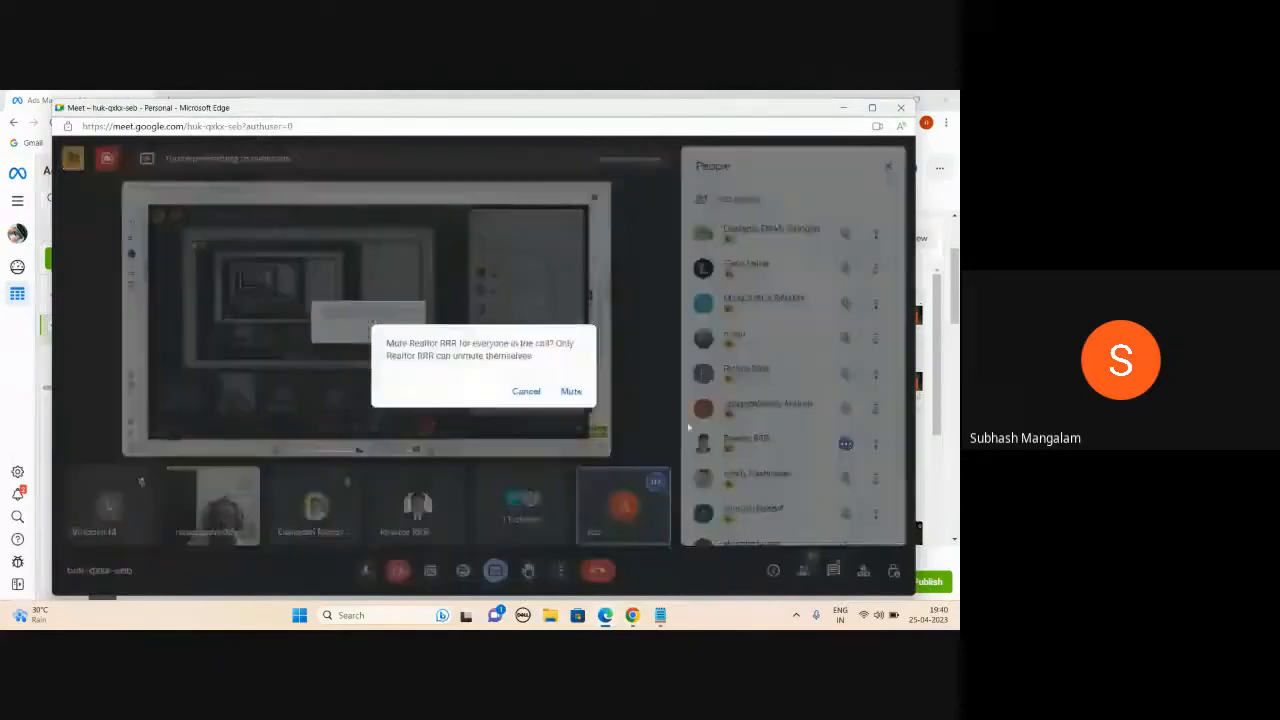
pyautogui.click(569, 390)
# Close the People panel and minimize Meet to bring Ads Manager back.
pyautogui.scroll(-3, 791, 410)
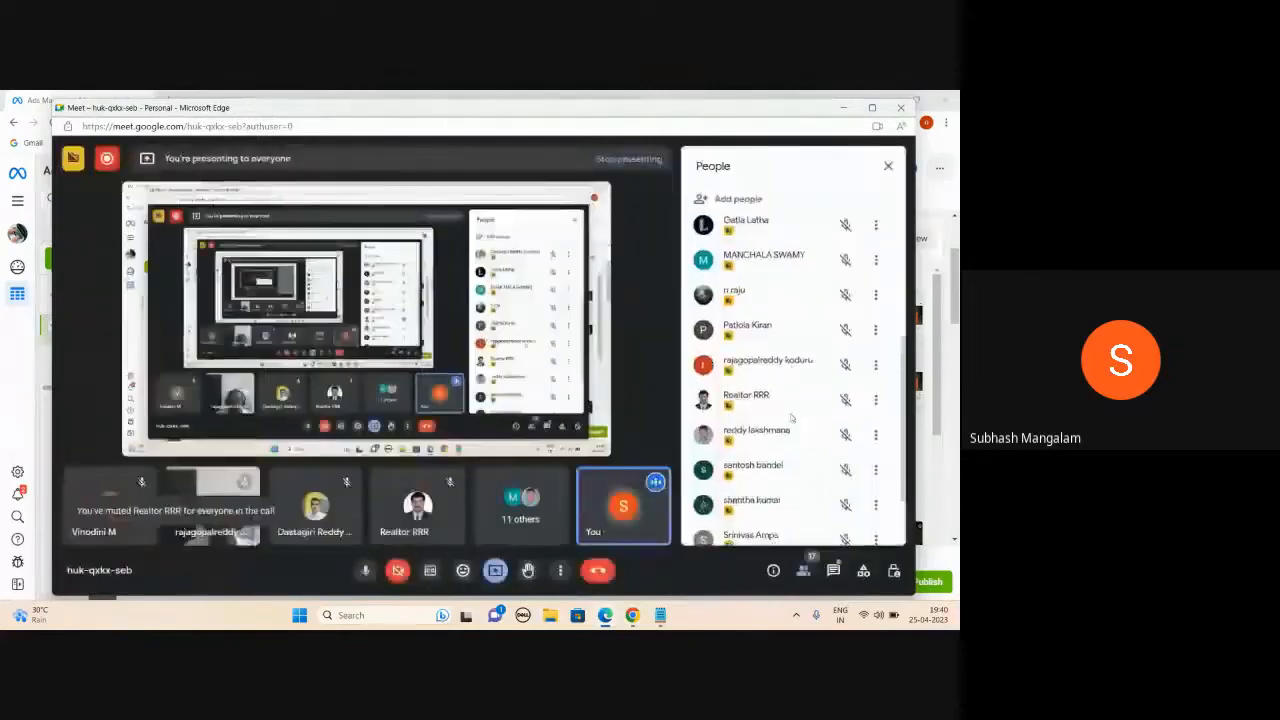
pyautogui.click(889, 166)
pyautogui.click(844, 108)
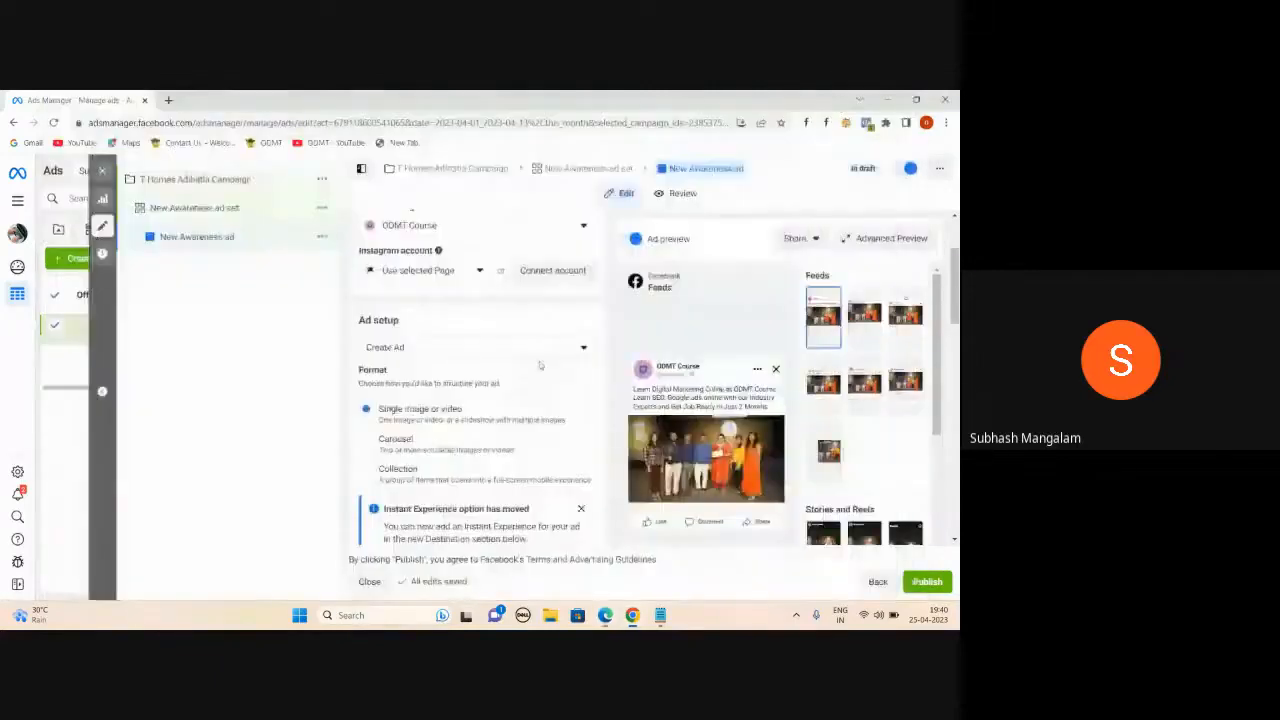
# Scroll through the ad form, then switch to the ODMT Real Estate chat in WhatsApp Web.
pyautogui.scroll(1, 512, 365)
pyautogui.scroll(-2, 500, 390)
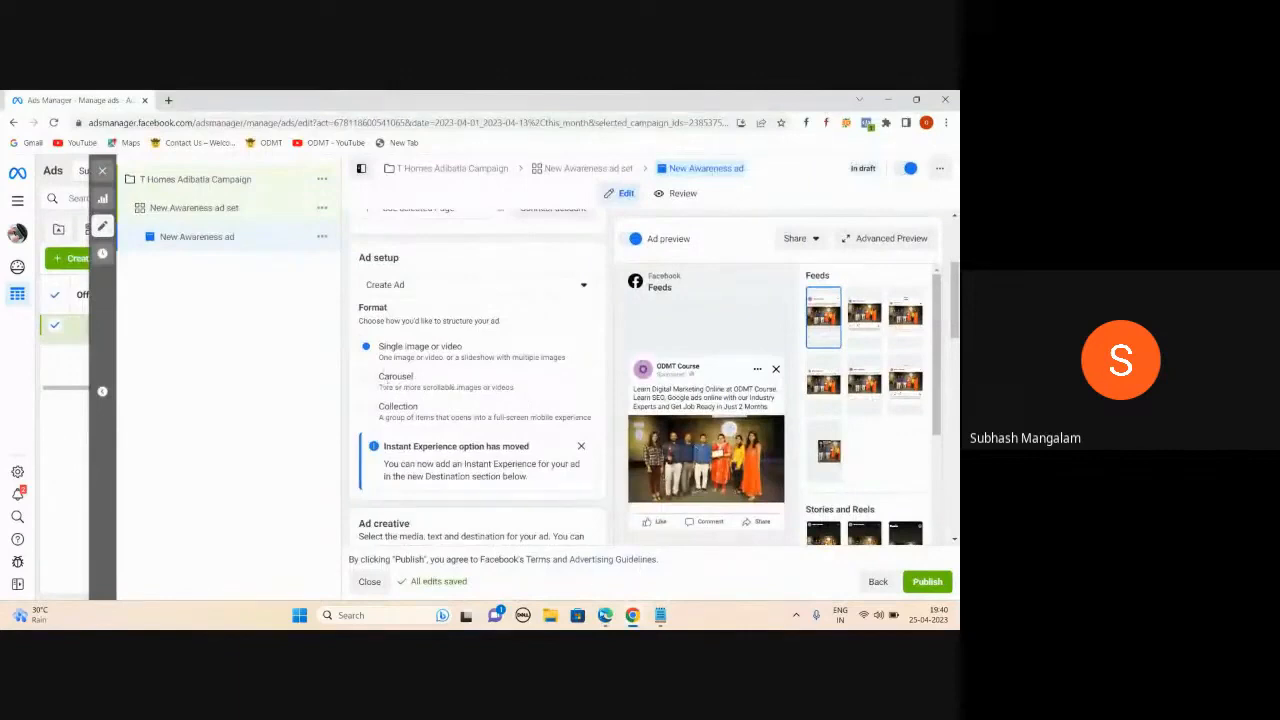
pyautogui.moveTo(605, 615)
pyautogui.click(600, 555)
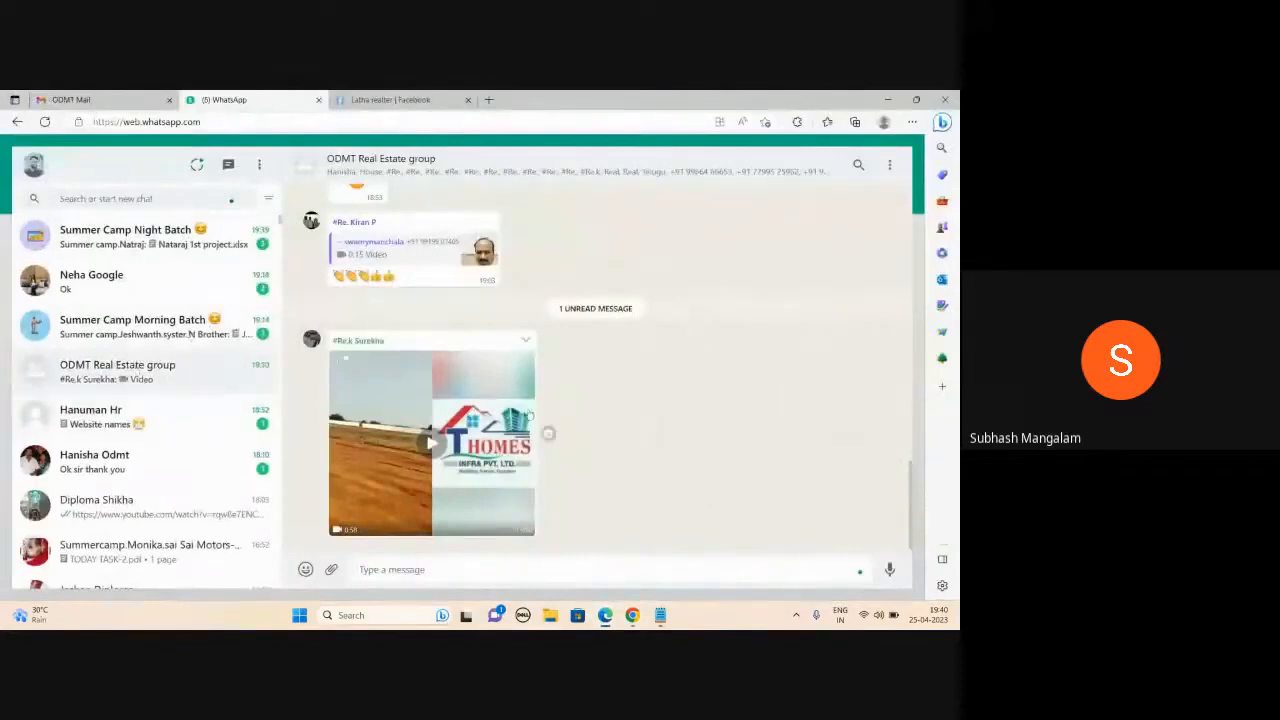
# Download the forwarded T Homes video as an mp4, then return to Ads Manager.
pyautogui.scroll(3, 540, 400)
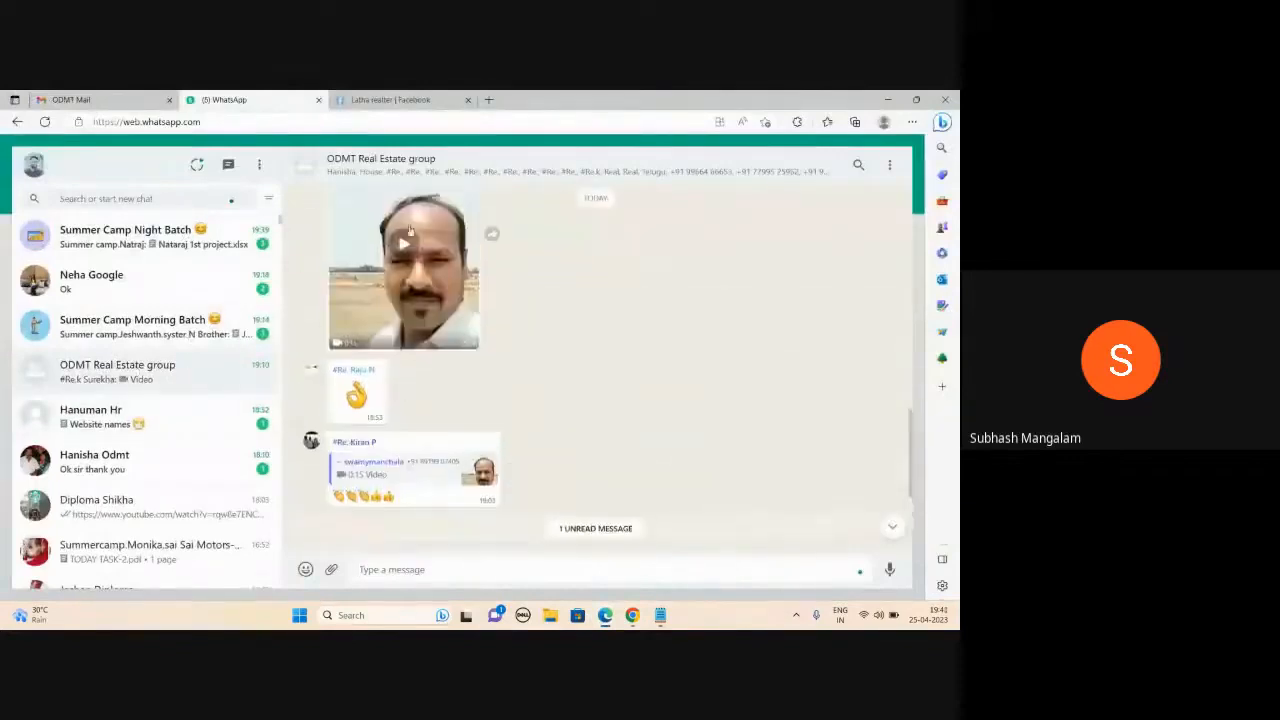
pyautogui.scroll(2, 409, 231)
pyautogui.click(469, 242)
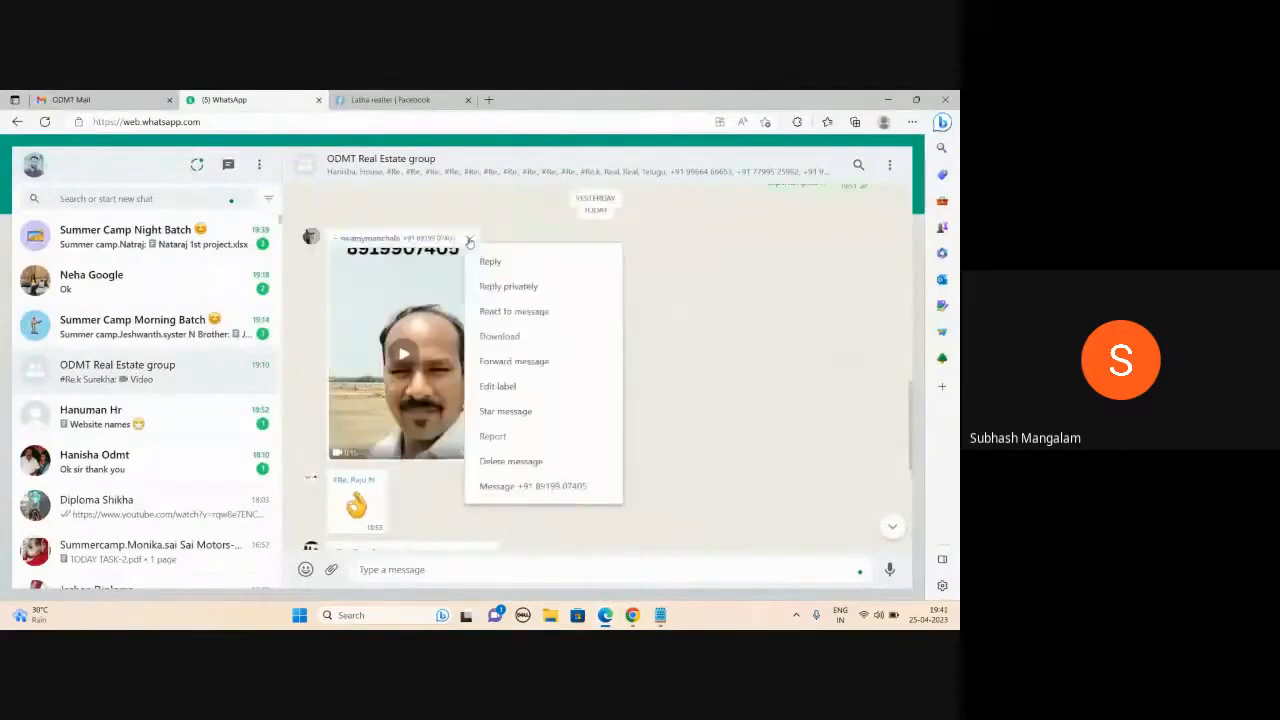
pyautogui.click(492, 336)
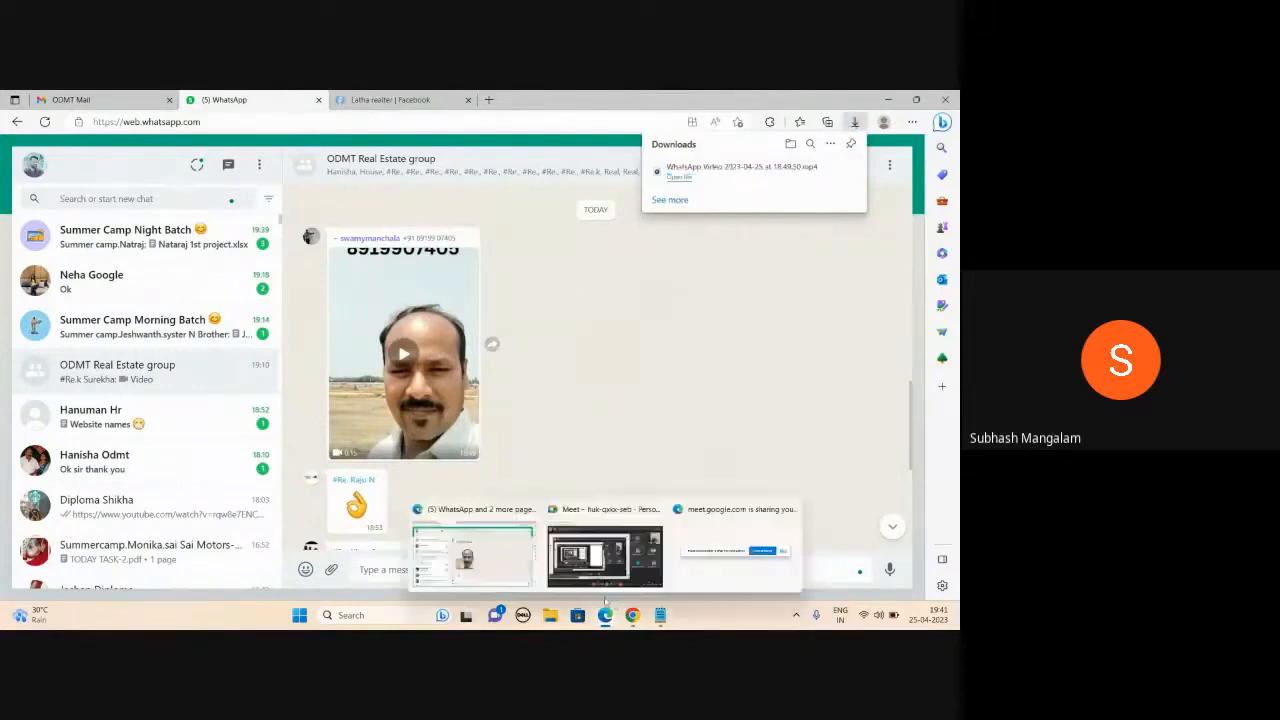
pyautogui.click(632, 614)
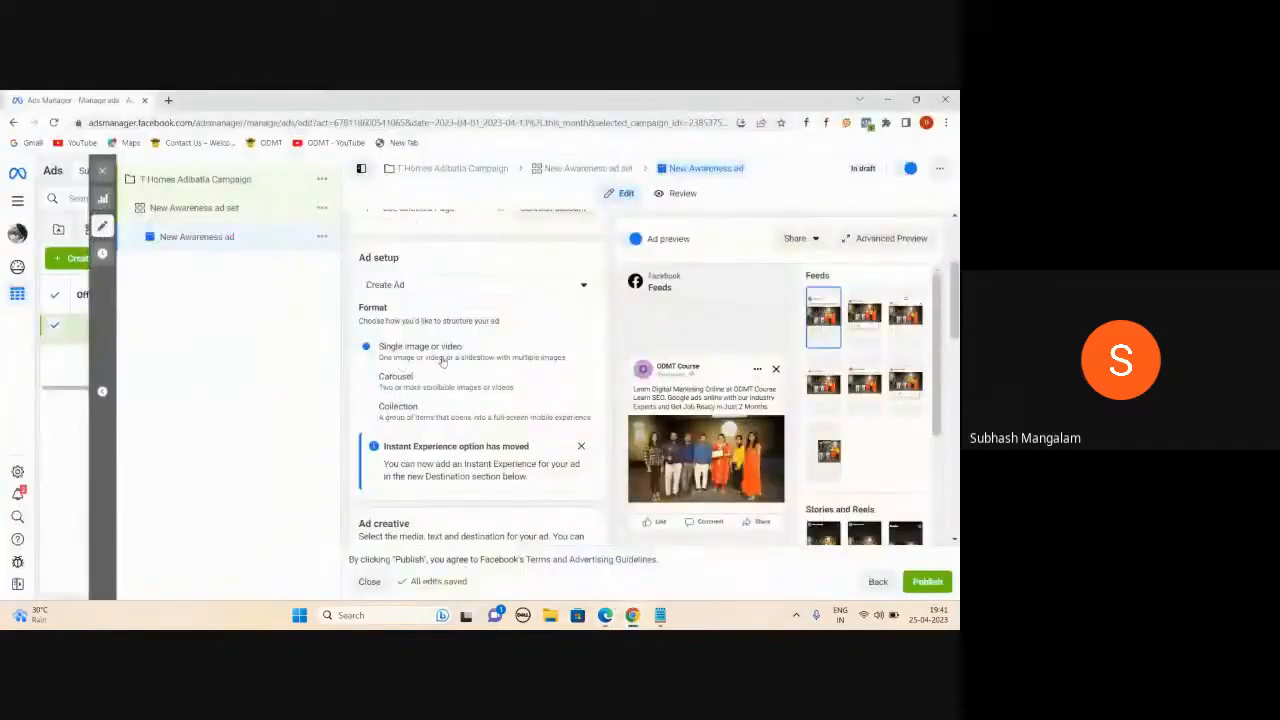
pyautogui.scroll(-5, 441, 362)
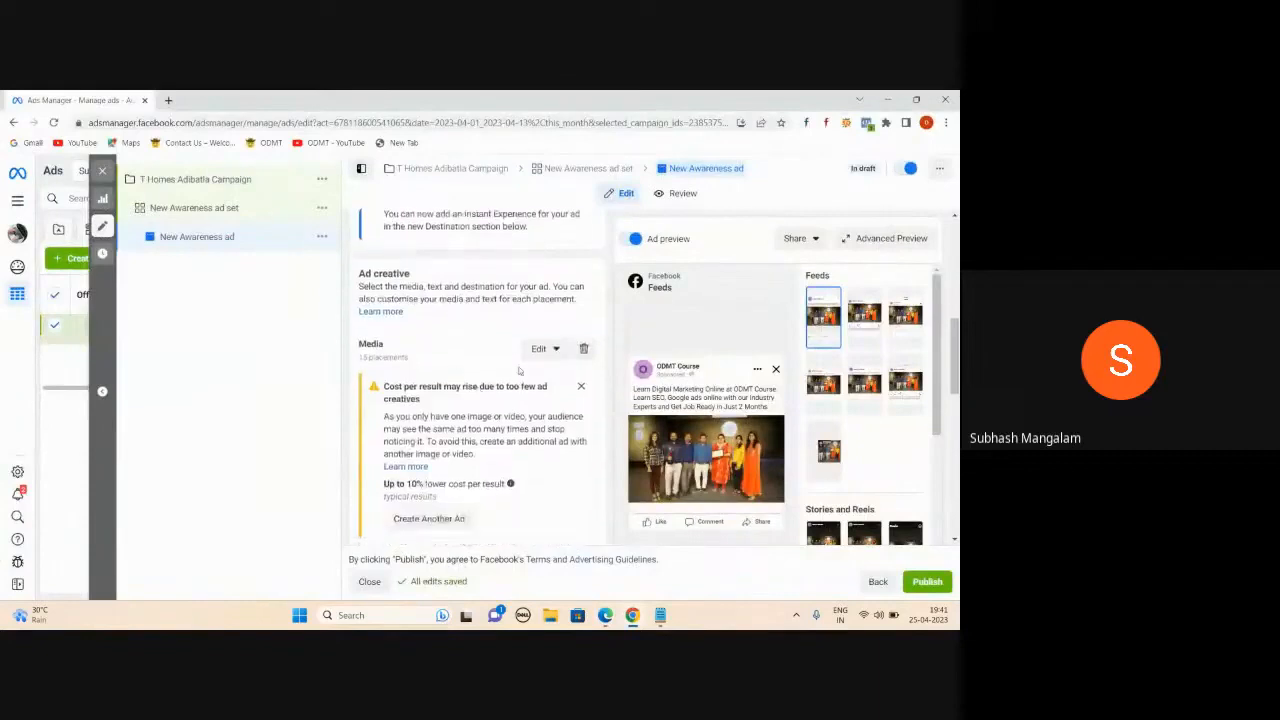
pyautogui.click(541, 350)
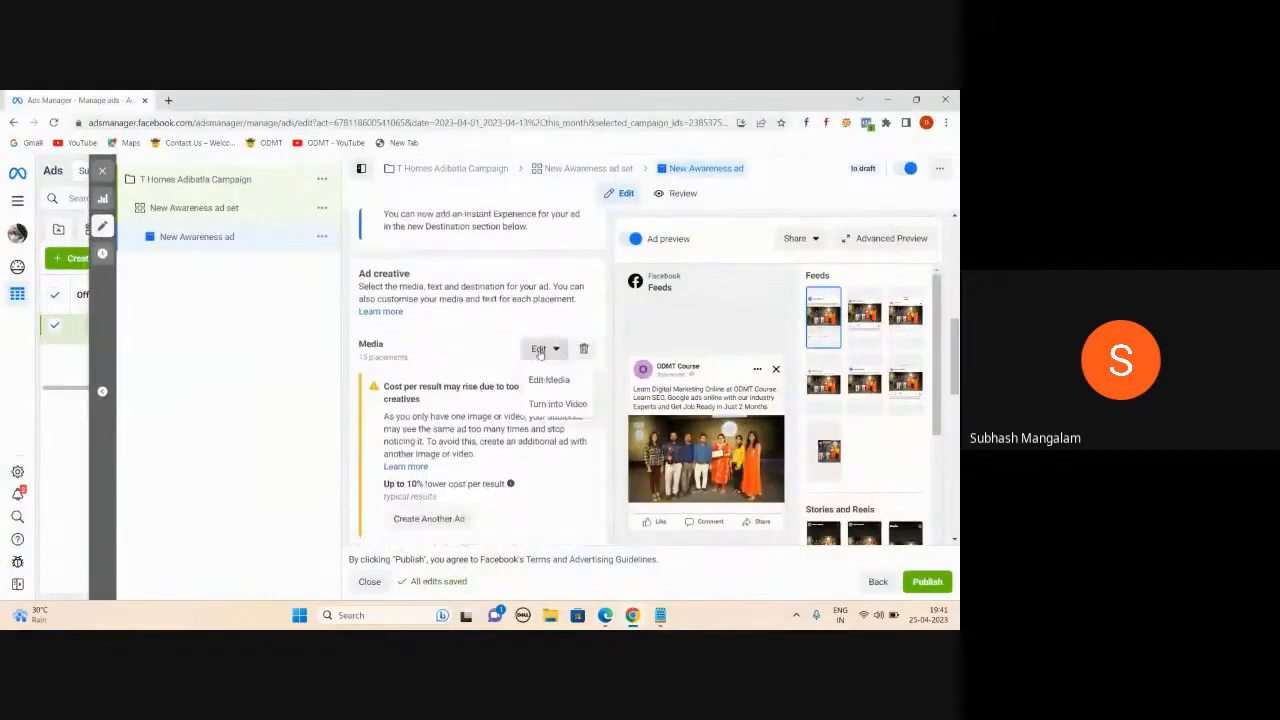
pyautogui.click(549, 381)
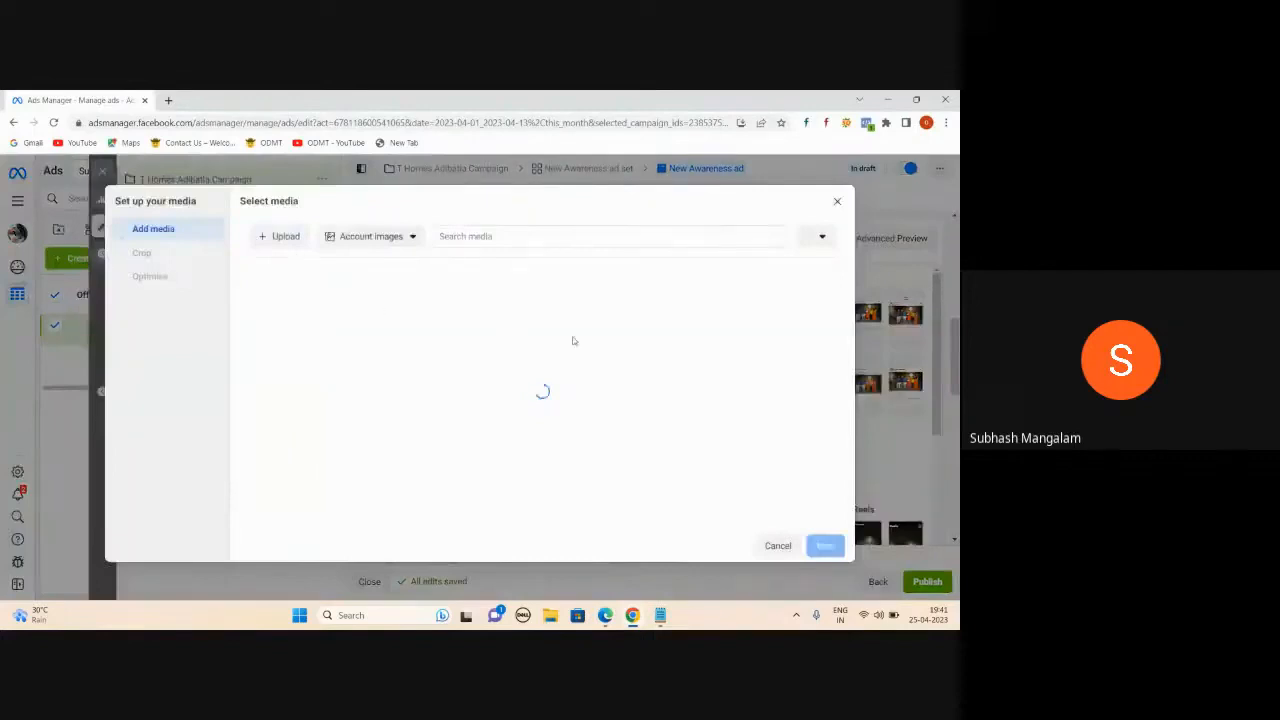
pyautogui.click(270, 240)
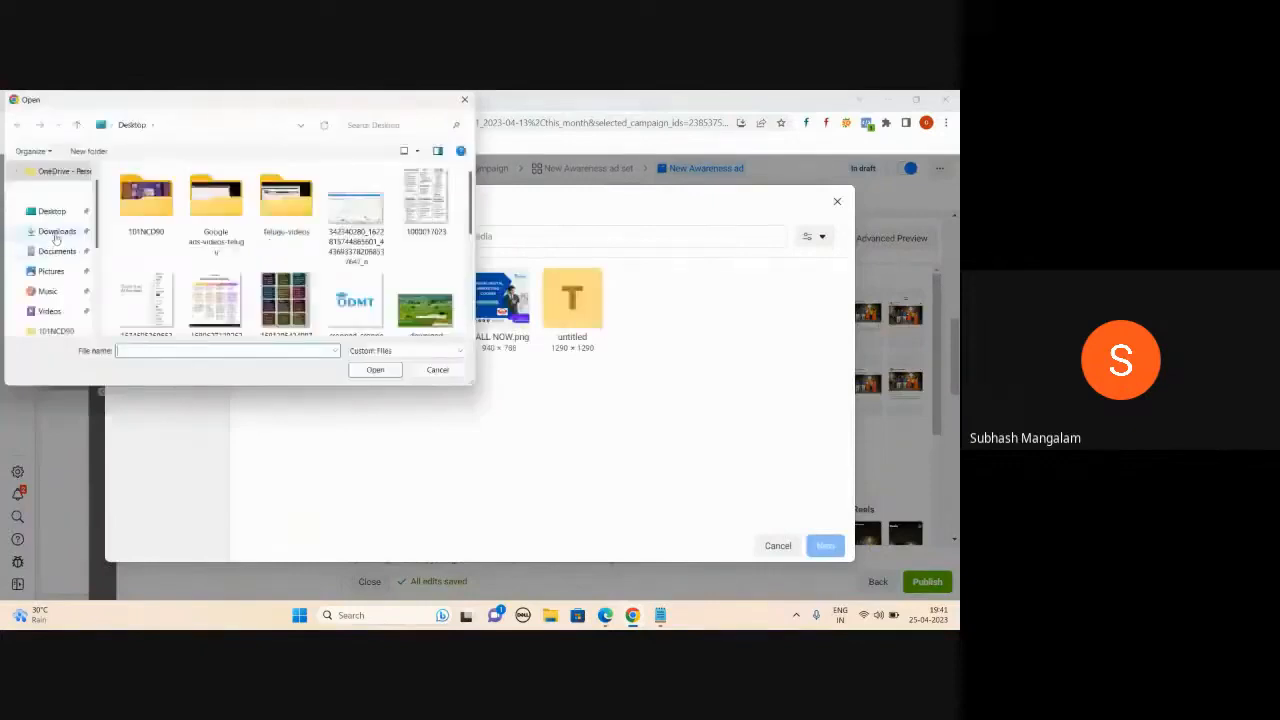
pyautogui.click(56, 232)
pyautogui.click(52, 211)
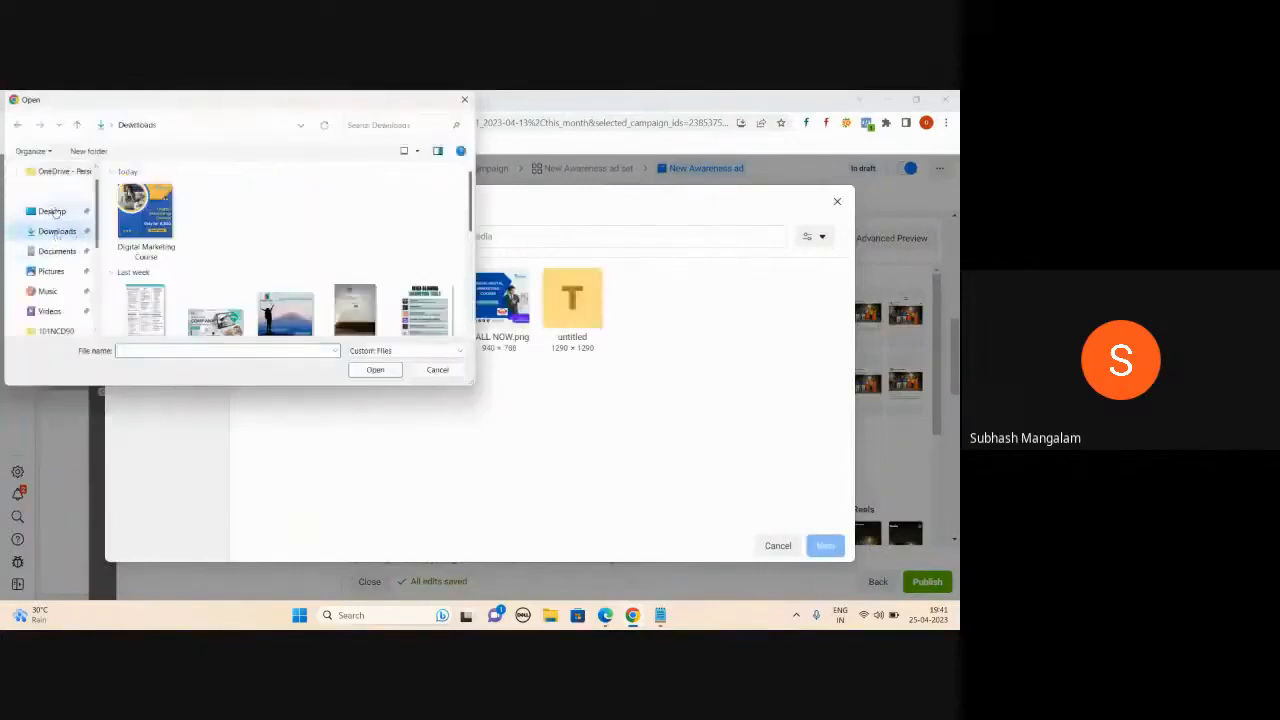
pyautogui.click(57, 232)
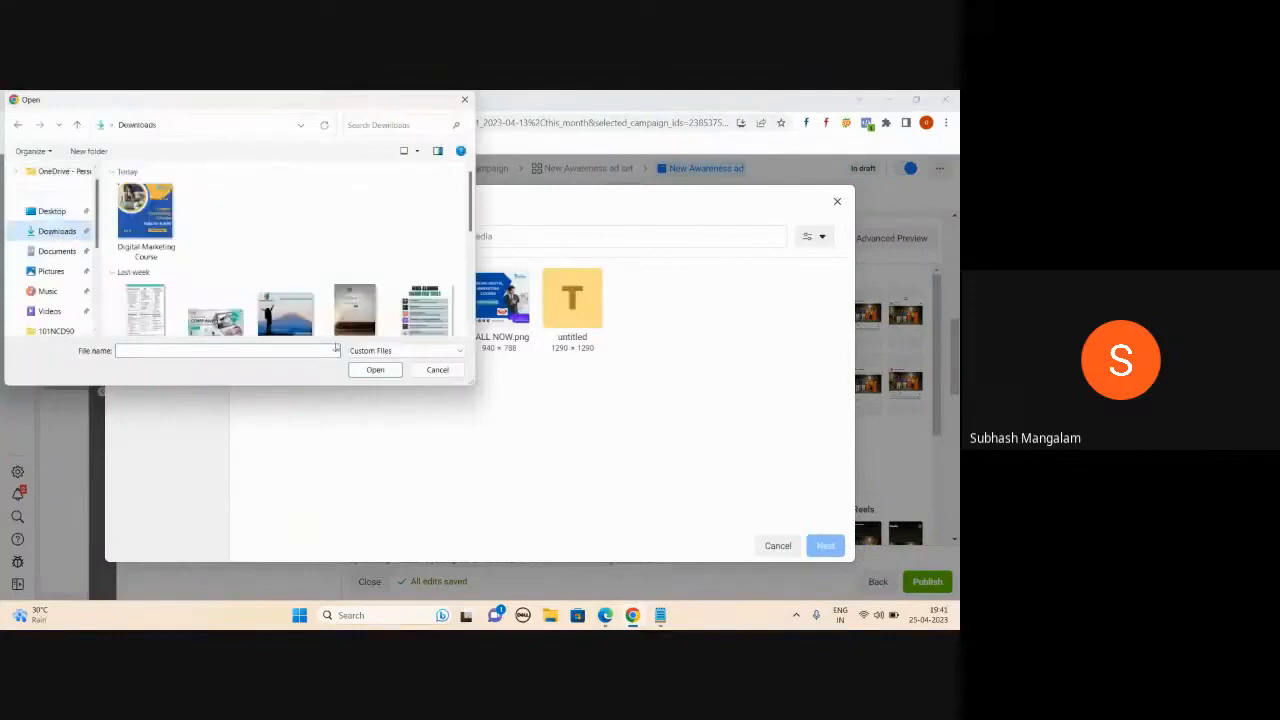
pyautogui.click(427, 370)
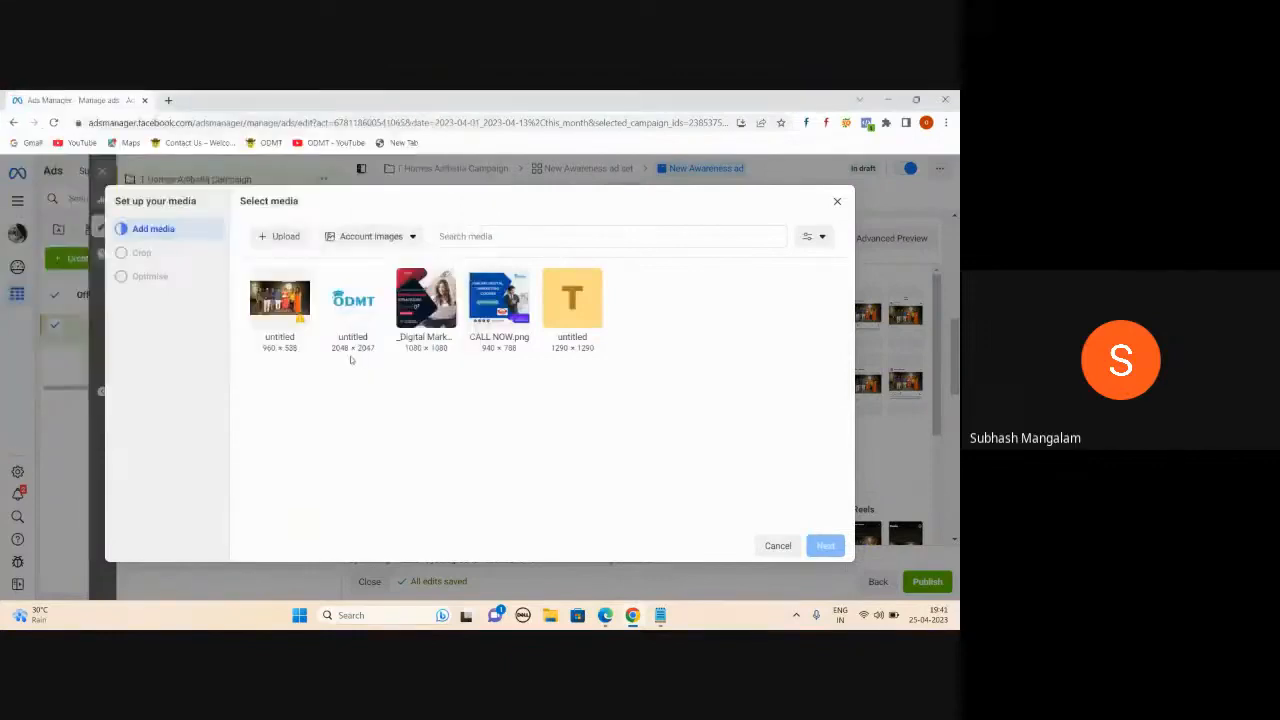
pyautogui.click(550, 615)
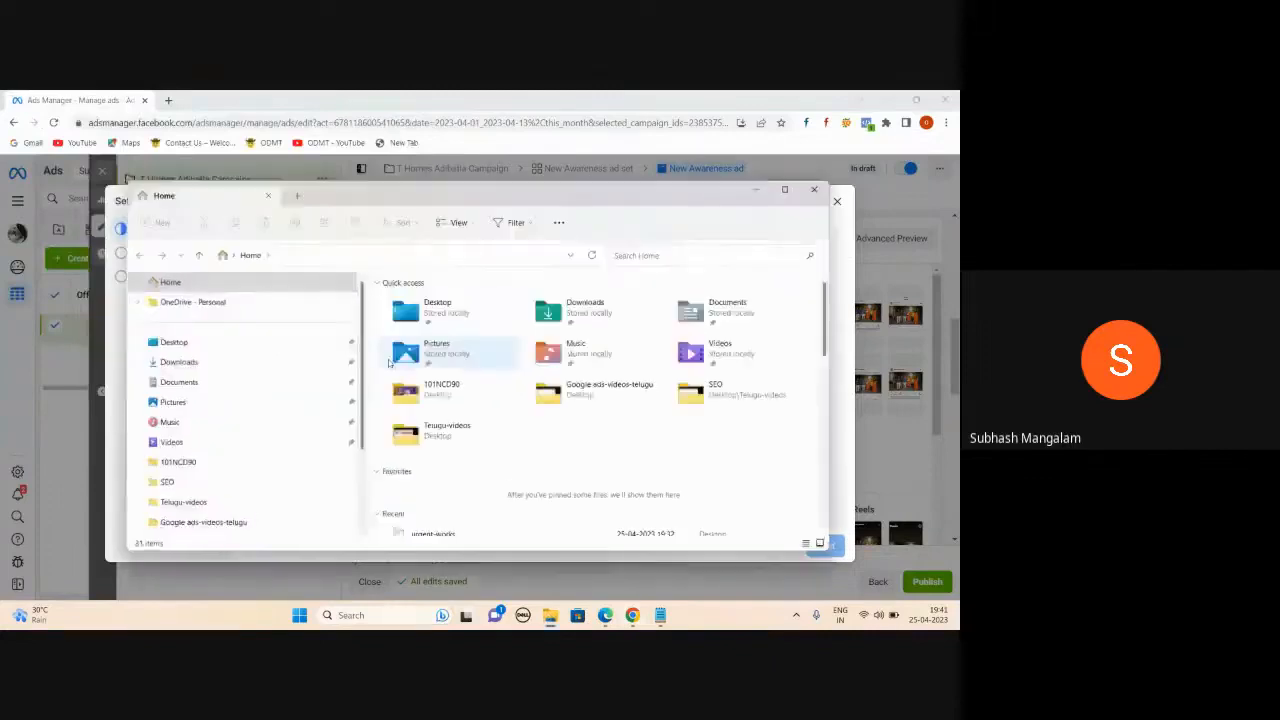
pyautogui.click(214, 364)
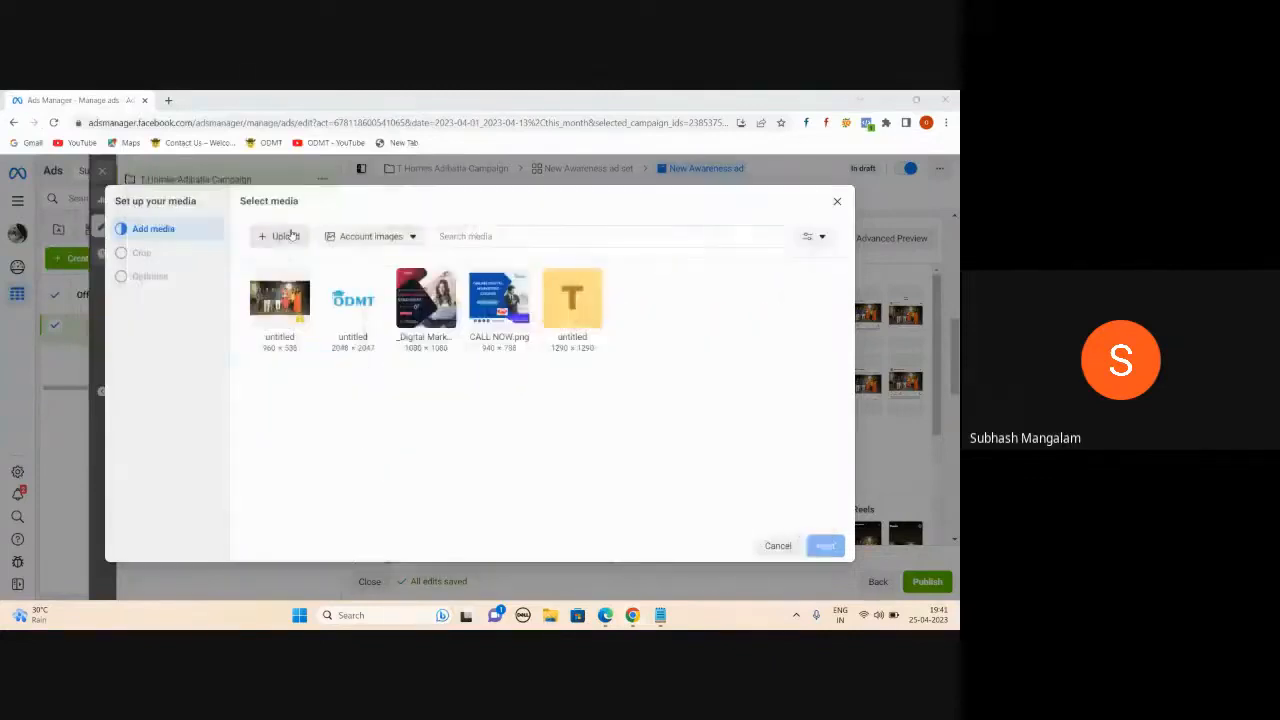
pyautogui.click(290, 236)
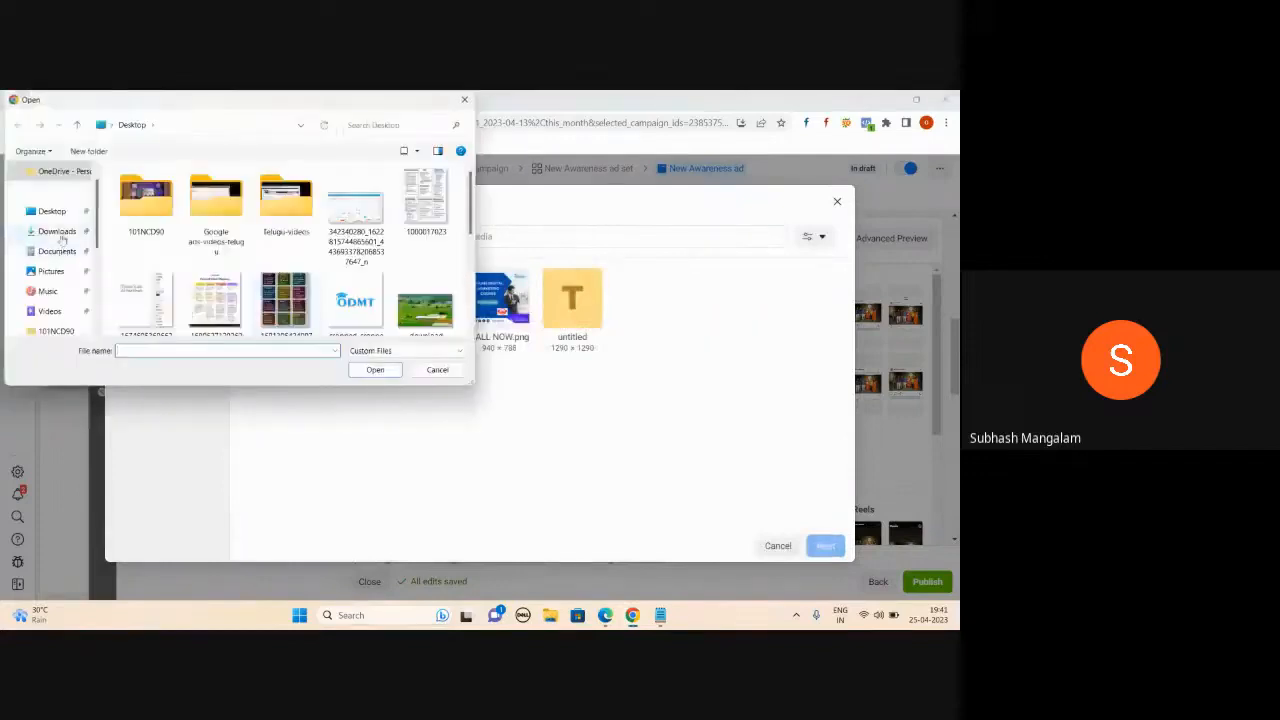
pyautogui.scroll(-3, 290, 251)
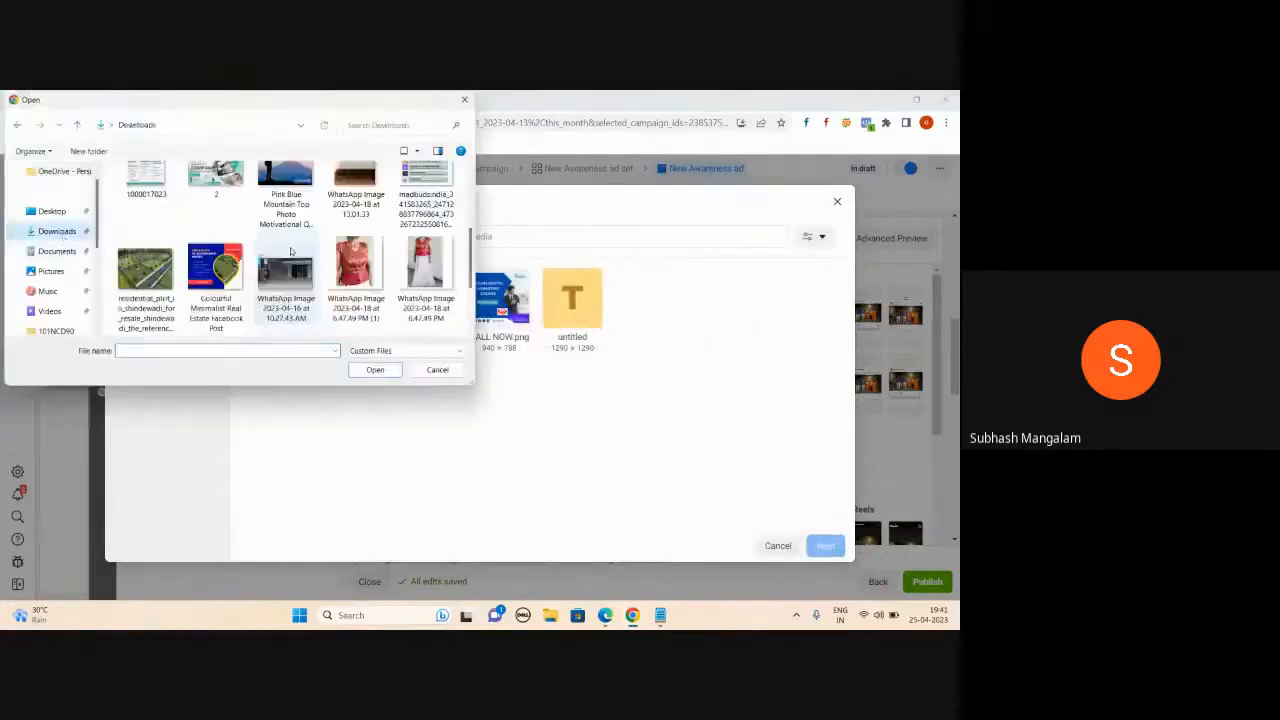
pyautogui.scroll(3, 290, 251)
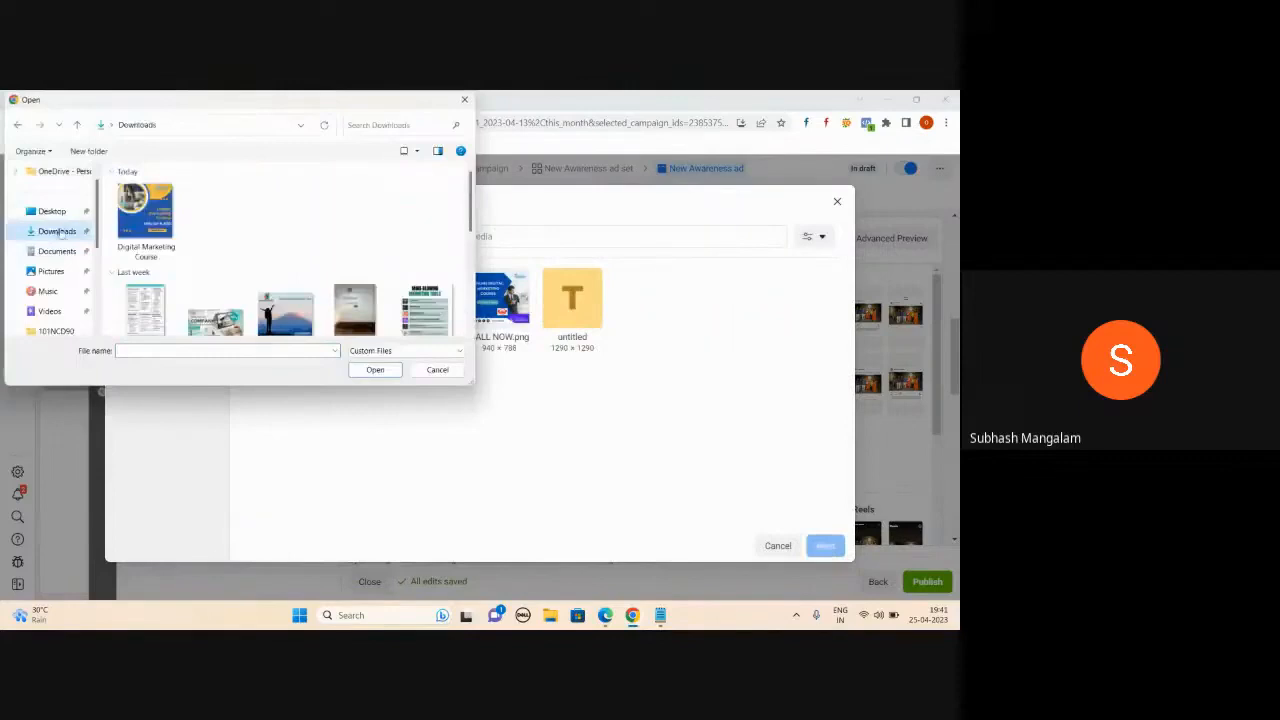
pyautogui.click(464, 99)
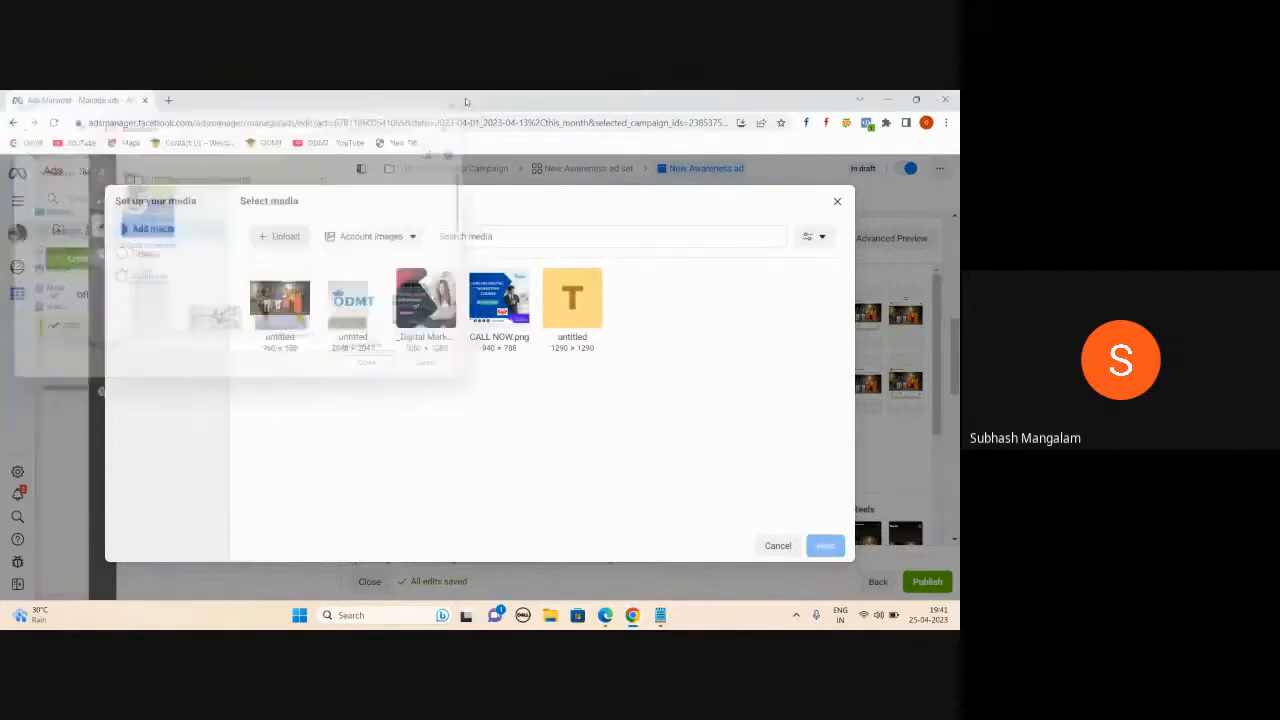
pyautogui.click(838, 203)
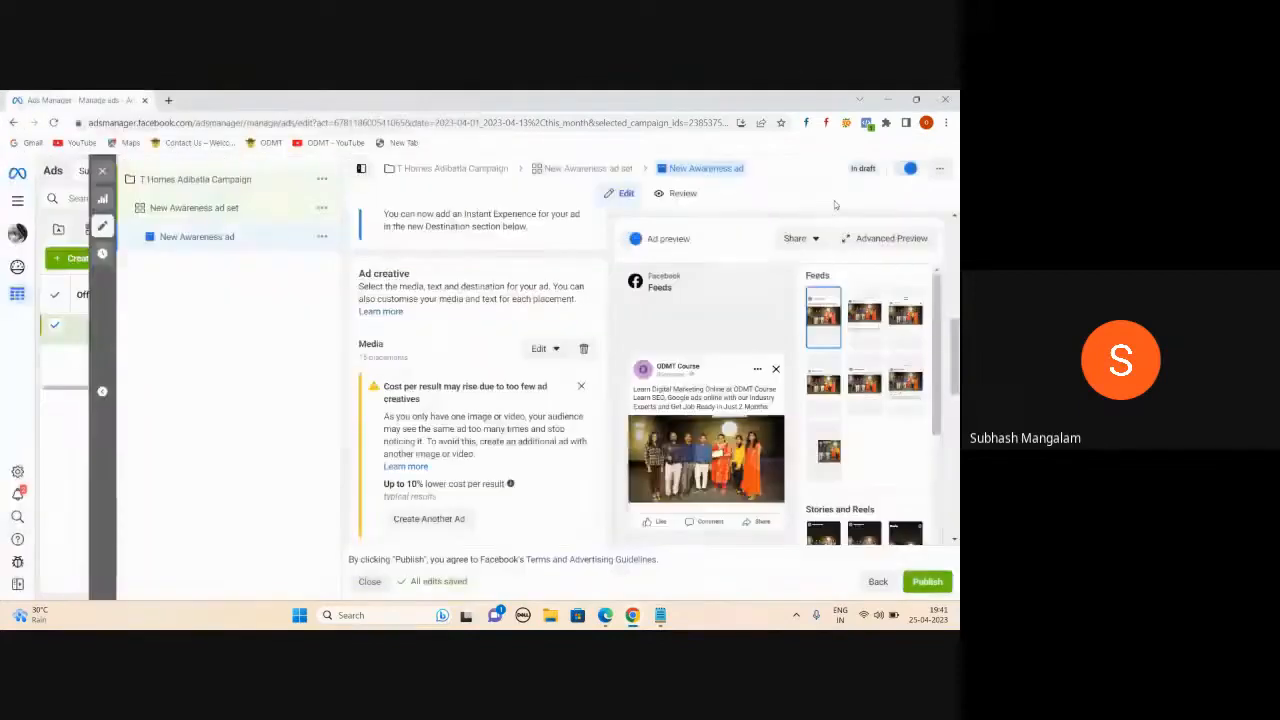
# Dismiss the 'Cost per result may rise' warning to reveal the placements list.
pyautogui.scroll(2, 423, 344)
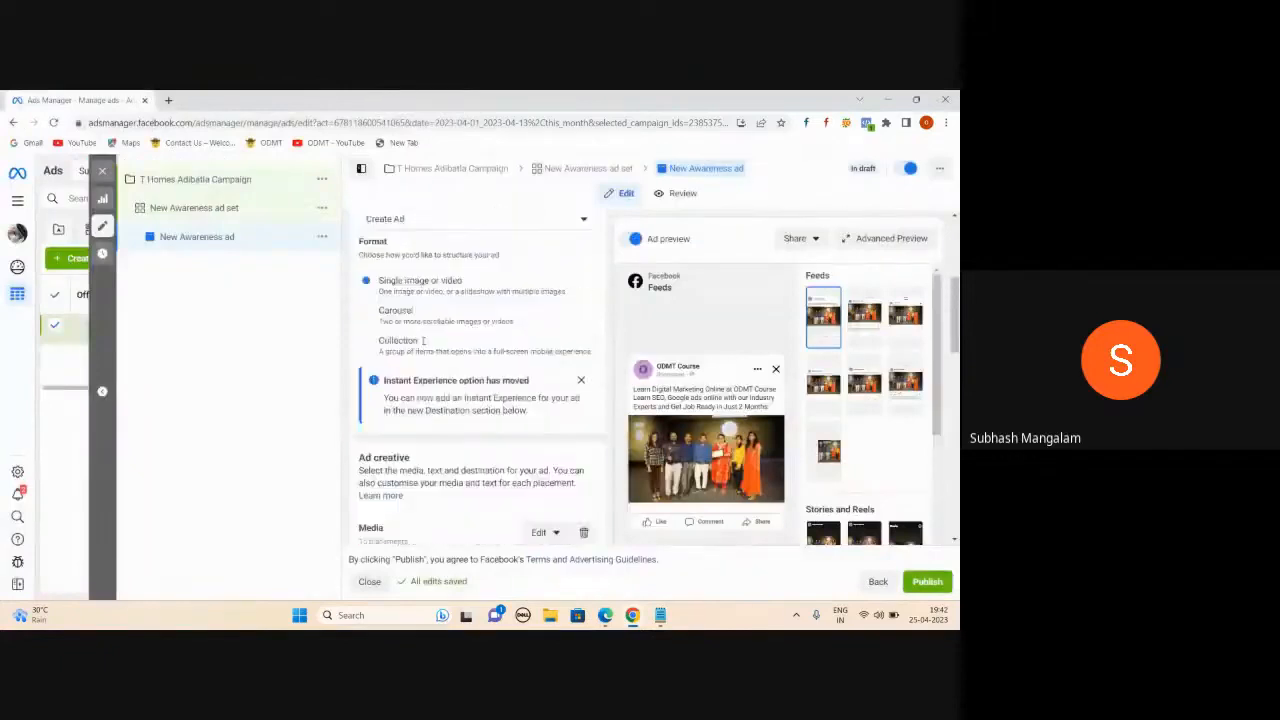
pyautogui.scroll(-1, 423, 345)
pyautogui.scroll(-1, 423, 345)
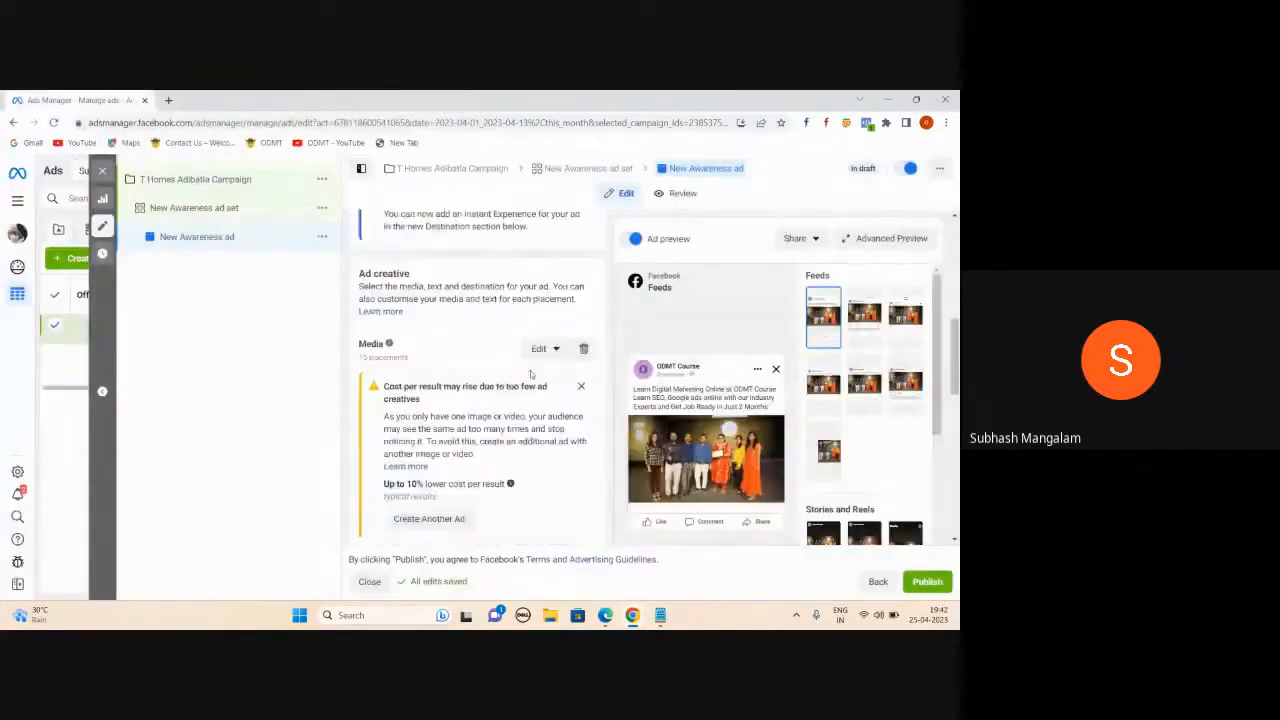
pyautogui.click(580, 386)
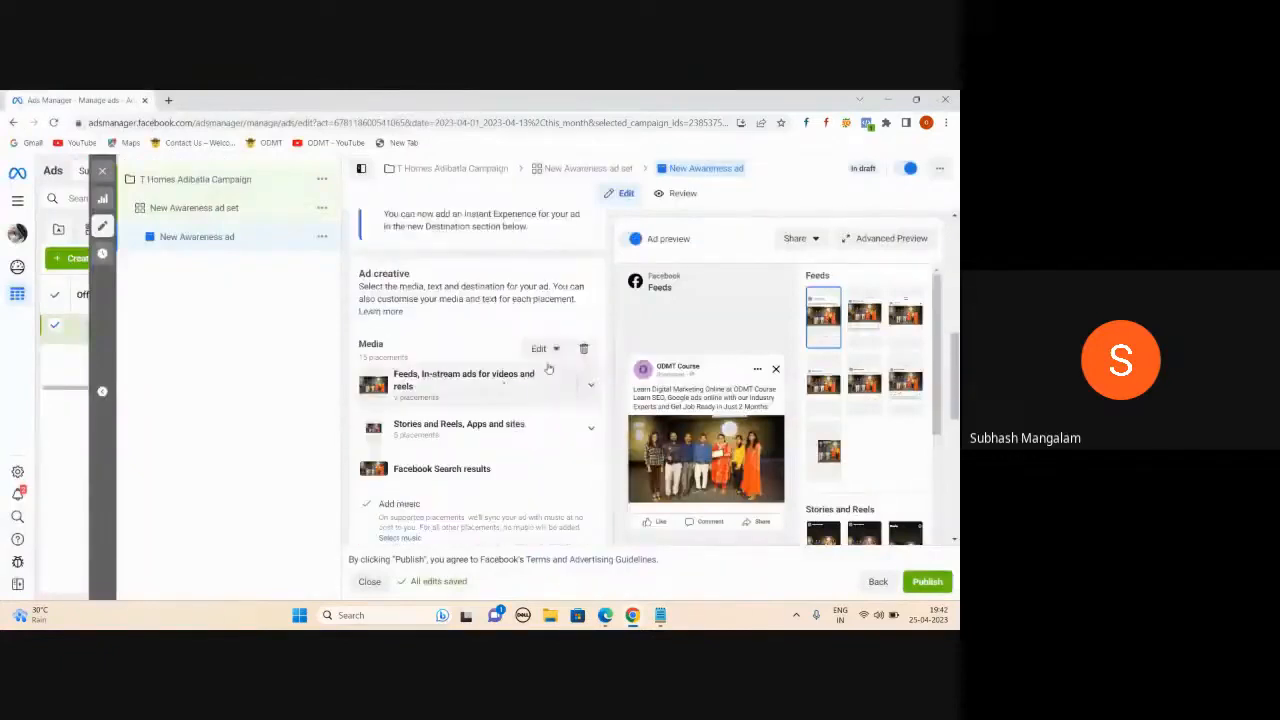
# Browse Downloads via Edit Media upload, then cancel, keeping the original group-photo image.
pyautogui.click(545, 349)
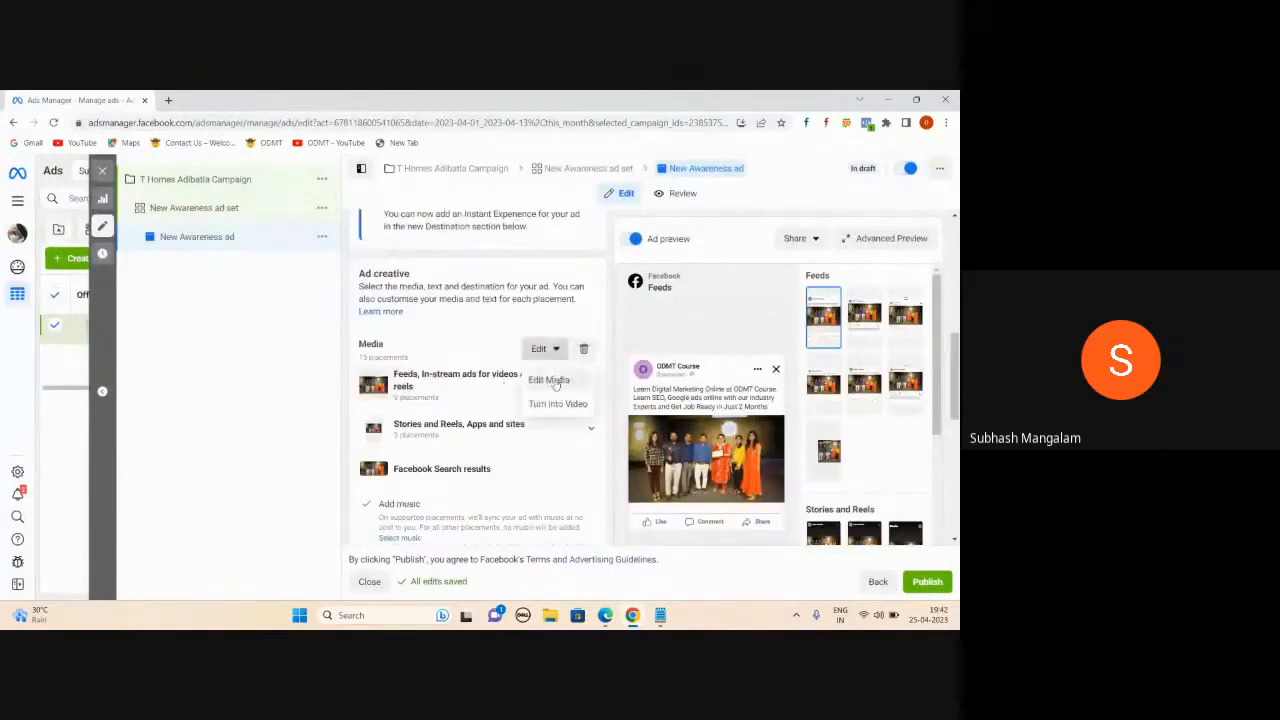
pyautogui.click(552, 381)
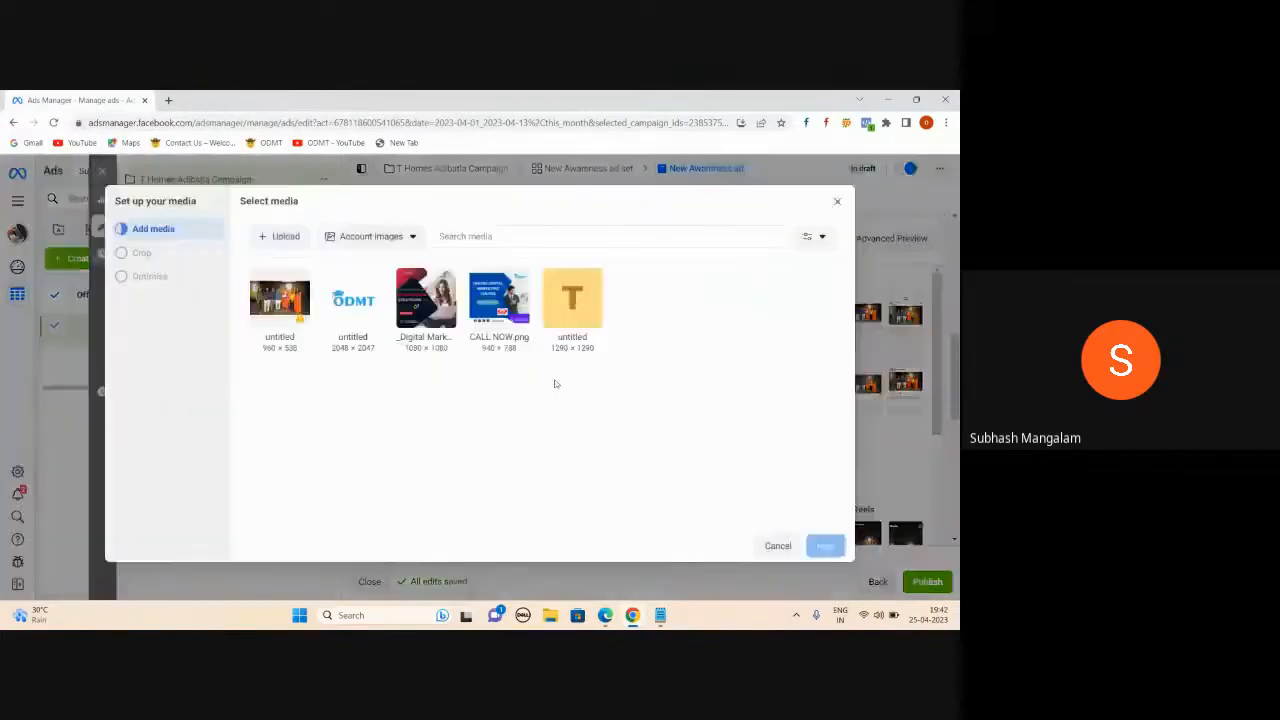
pyautogui.click(290, 242)
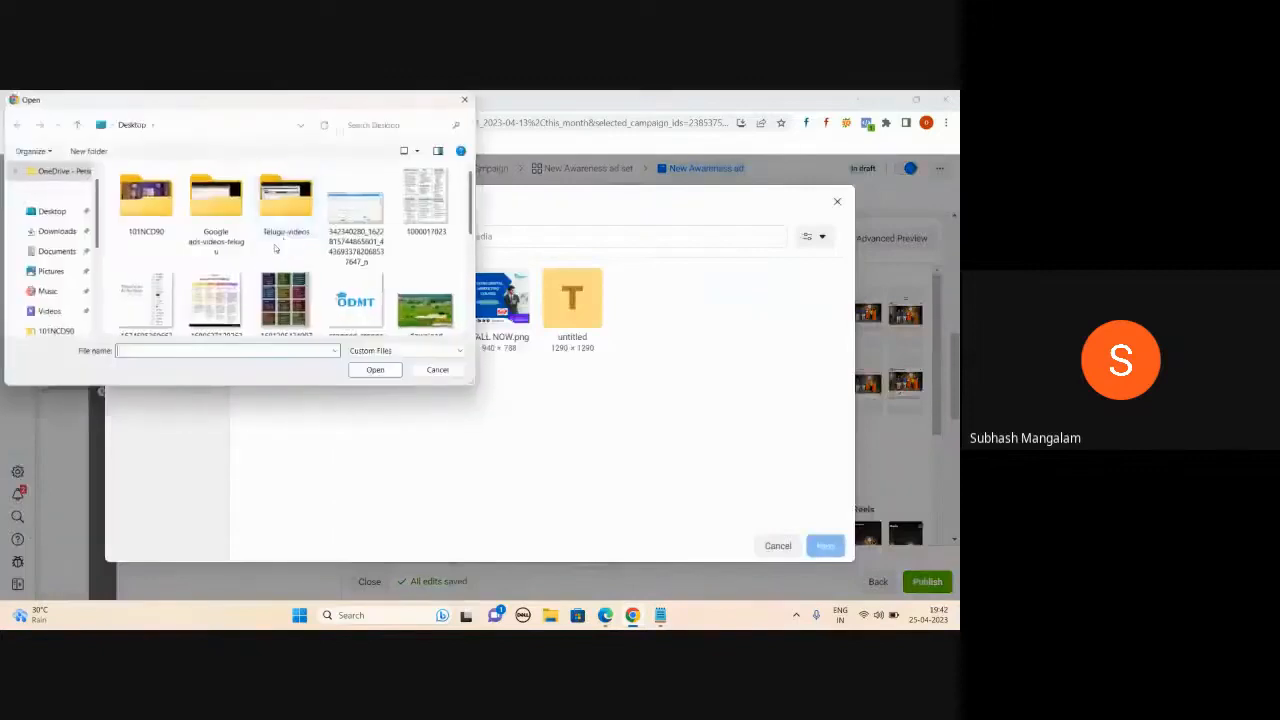
pyautogui.click(56, 232)
pyautogui.scroll(-10, 300, 260)
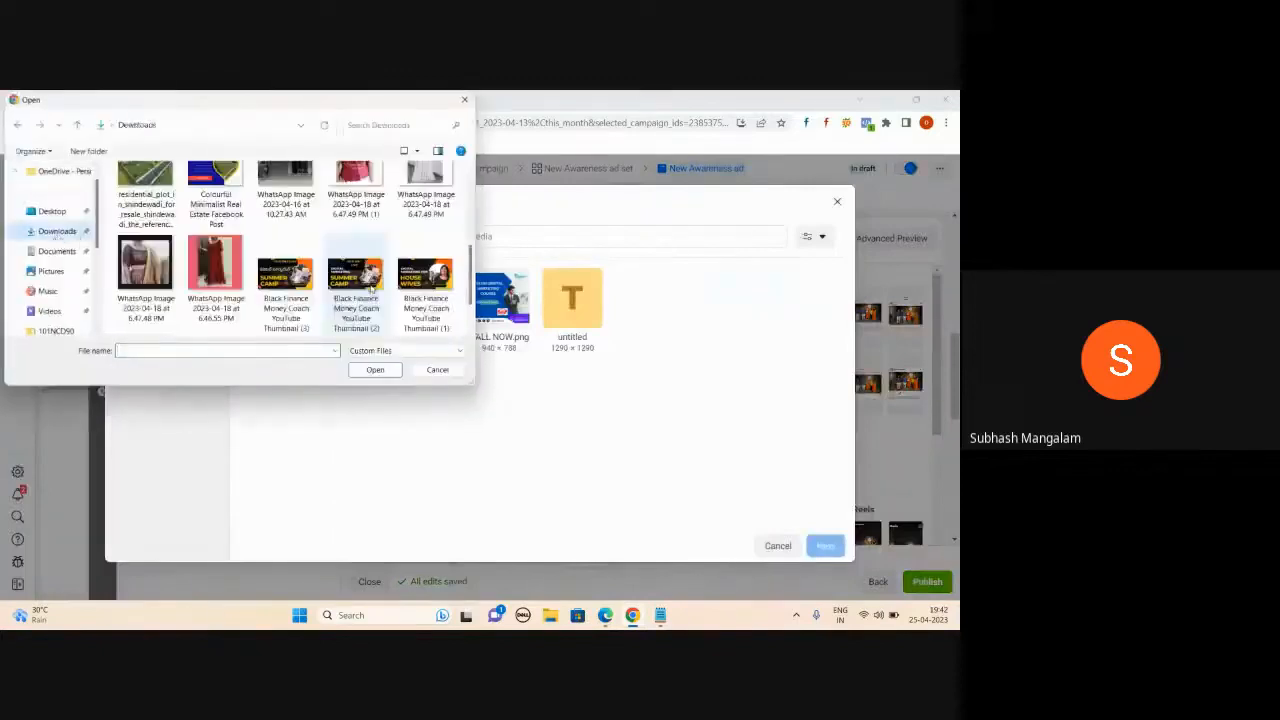
pyautogui.click(437, 369)
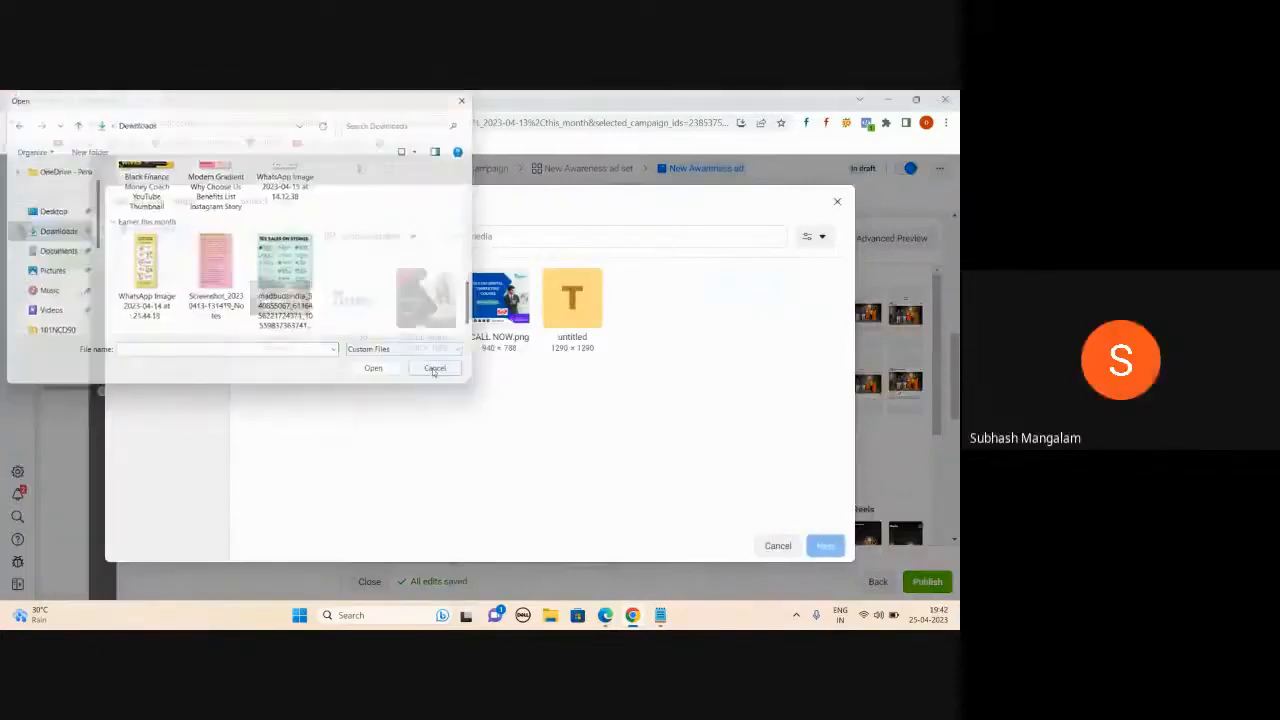
pyautogui.click(836, 202)
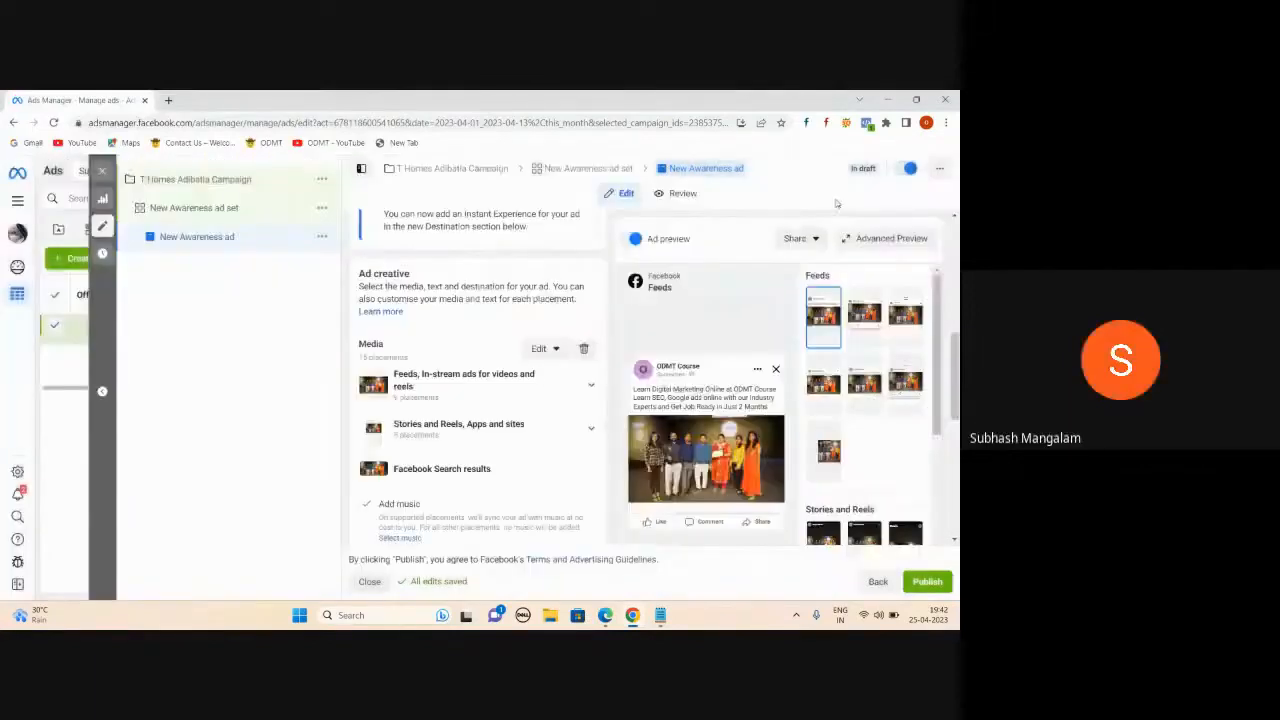
pyautogui.click(542, 348)
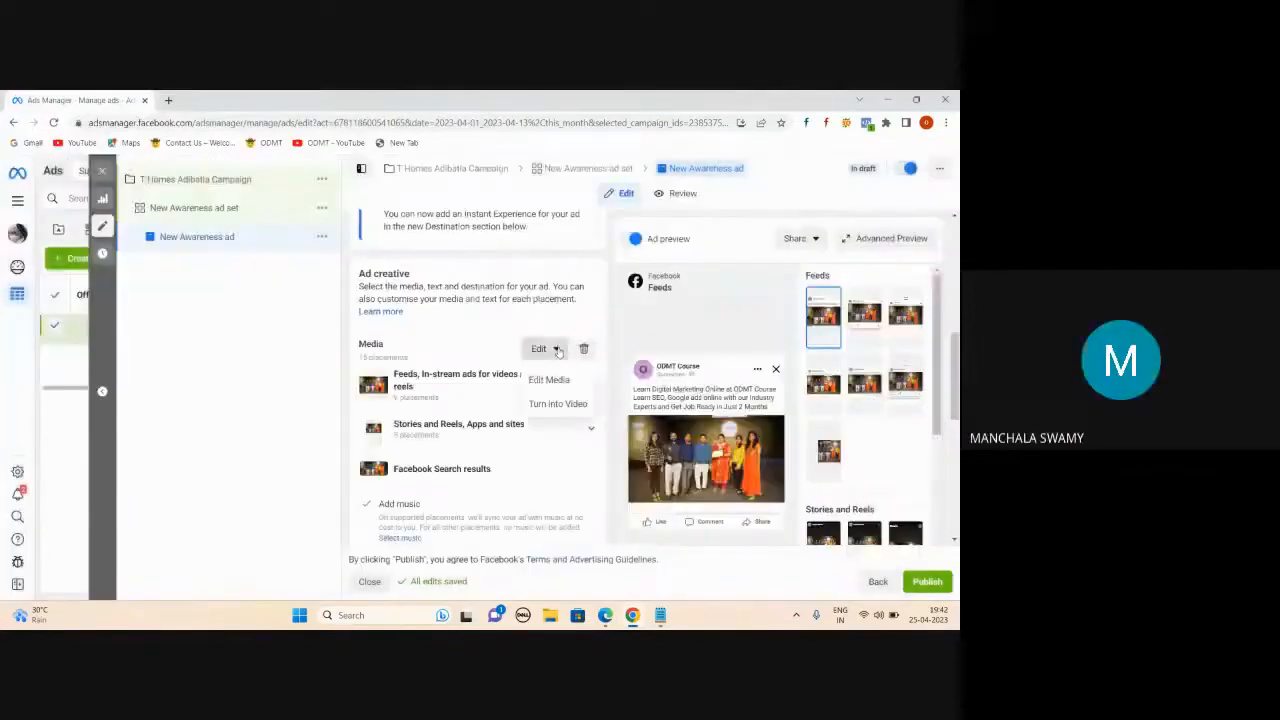
pyautogui.click(558, 404)
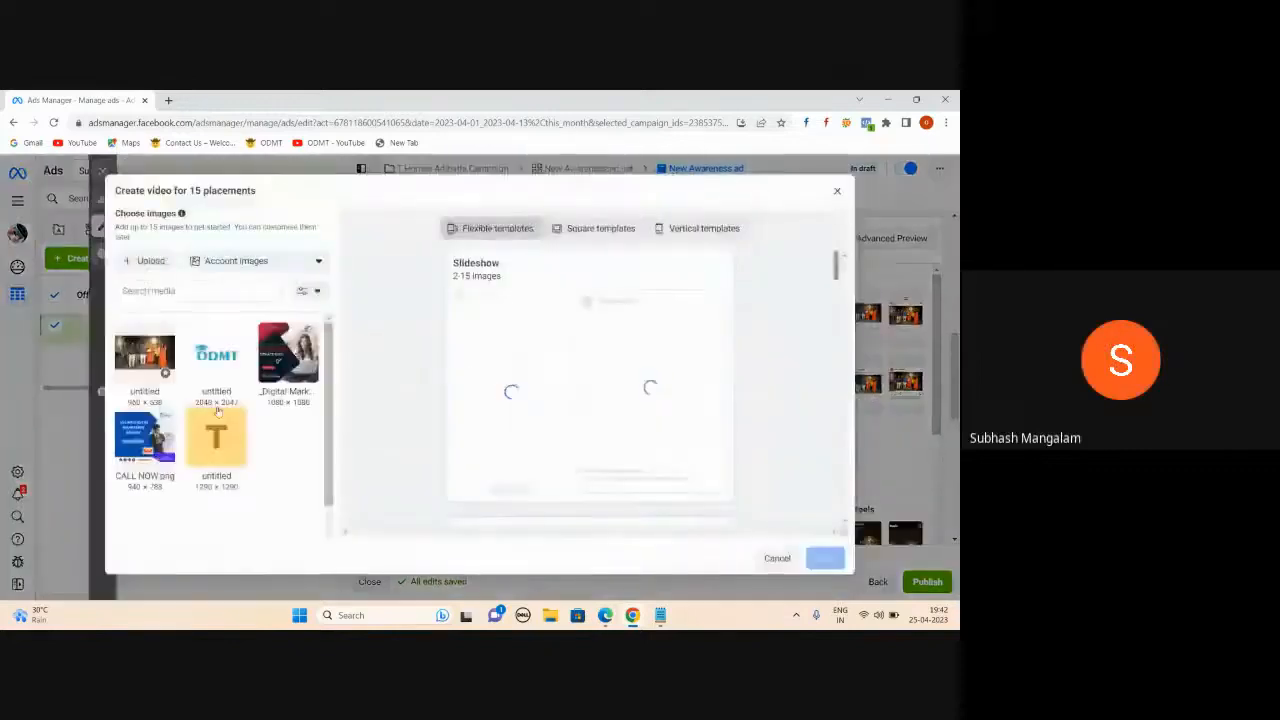
pyautogui.moveTo(577, 366)
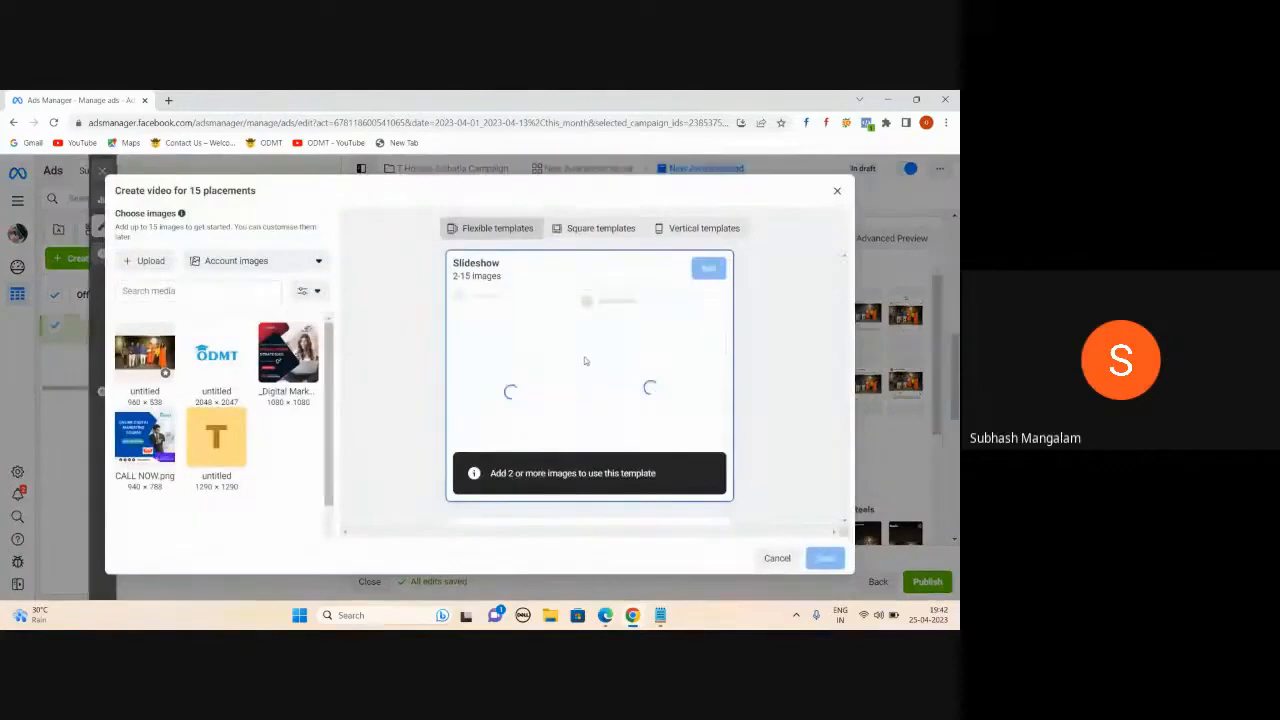
pyautogui.click(145, 260)
pyautogui.click(57, 231)
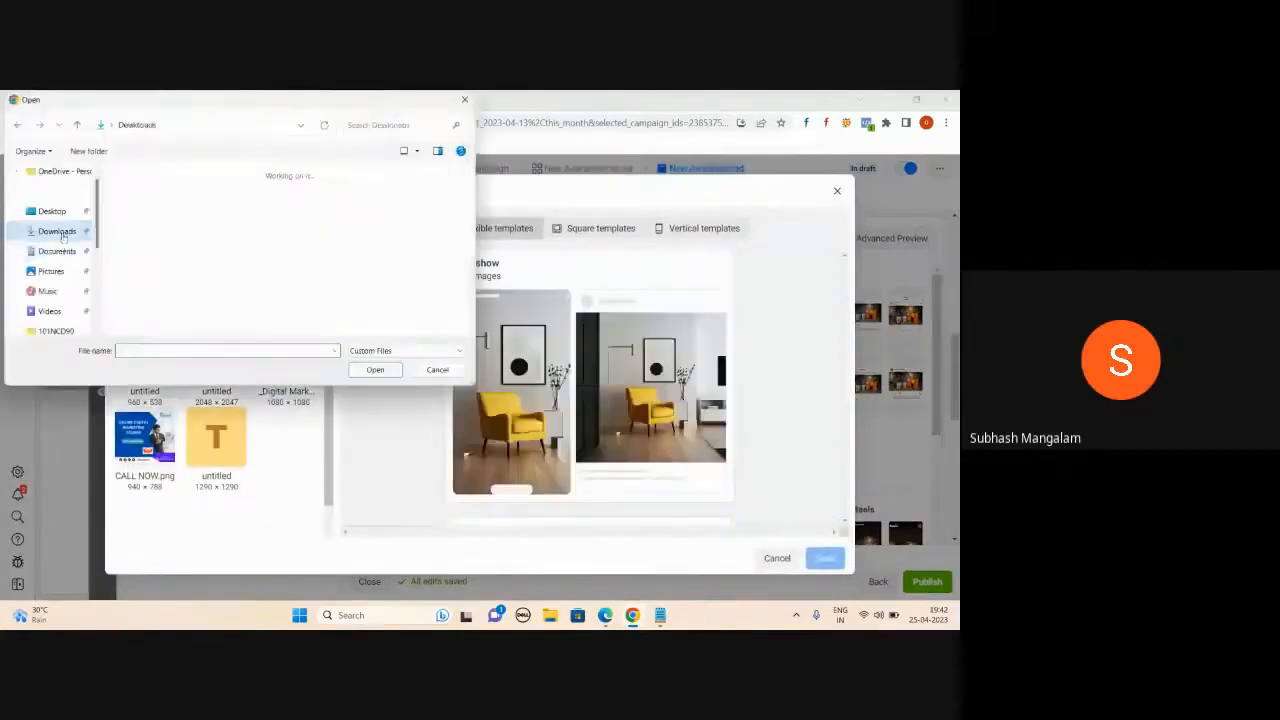
pyautogui.click(464, 100)
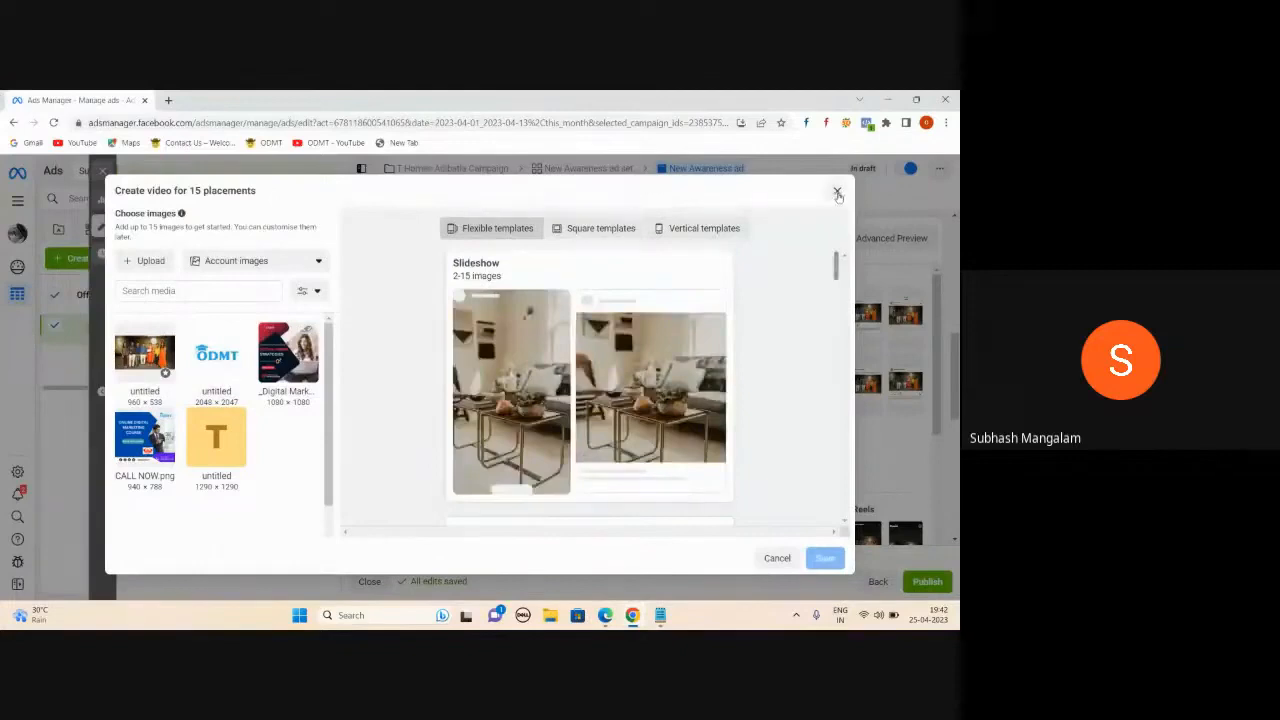
pyautogui.click(837, 191)
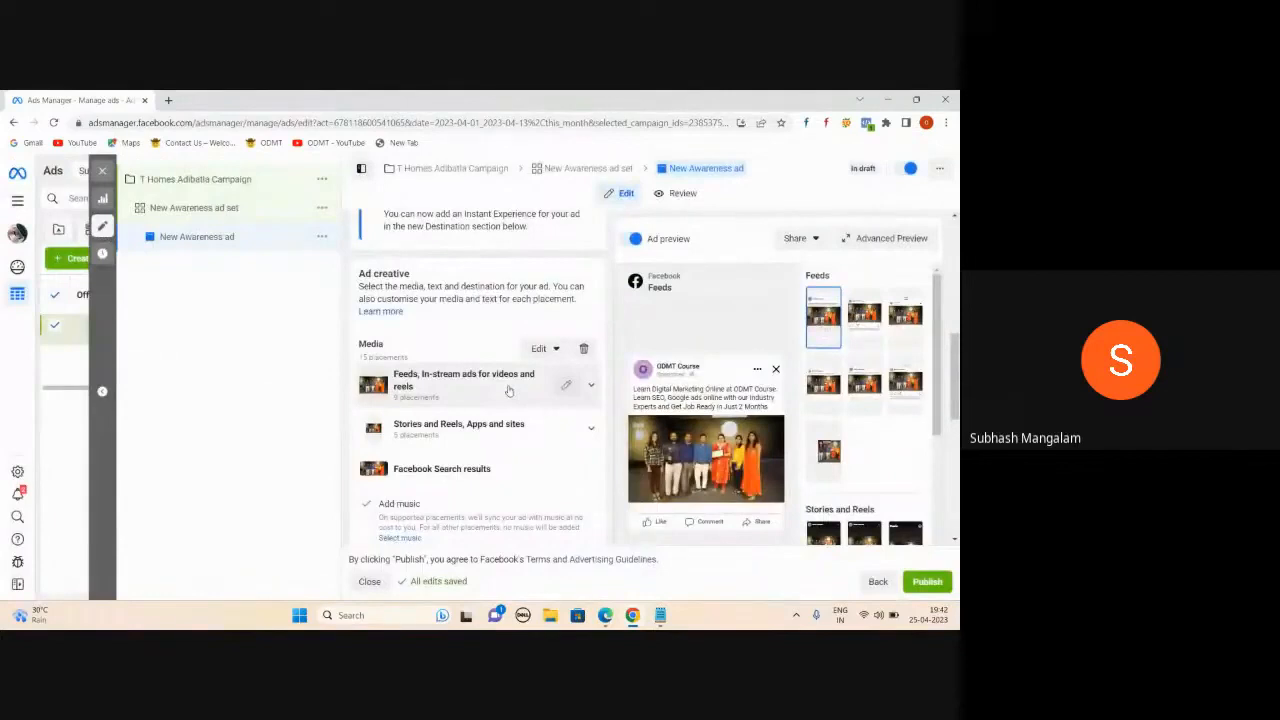
# Swap the ad image for CALL NOW.png, accepting recommended crops for every placement.
pyautogui.click(555, 350)
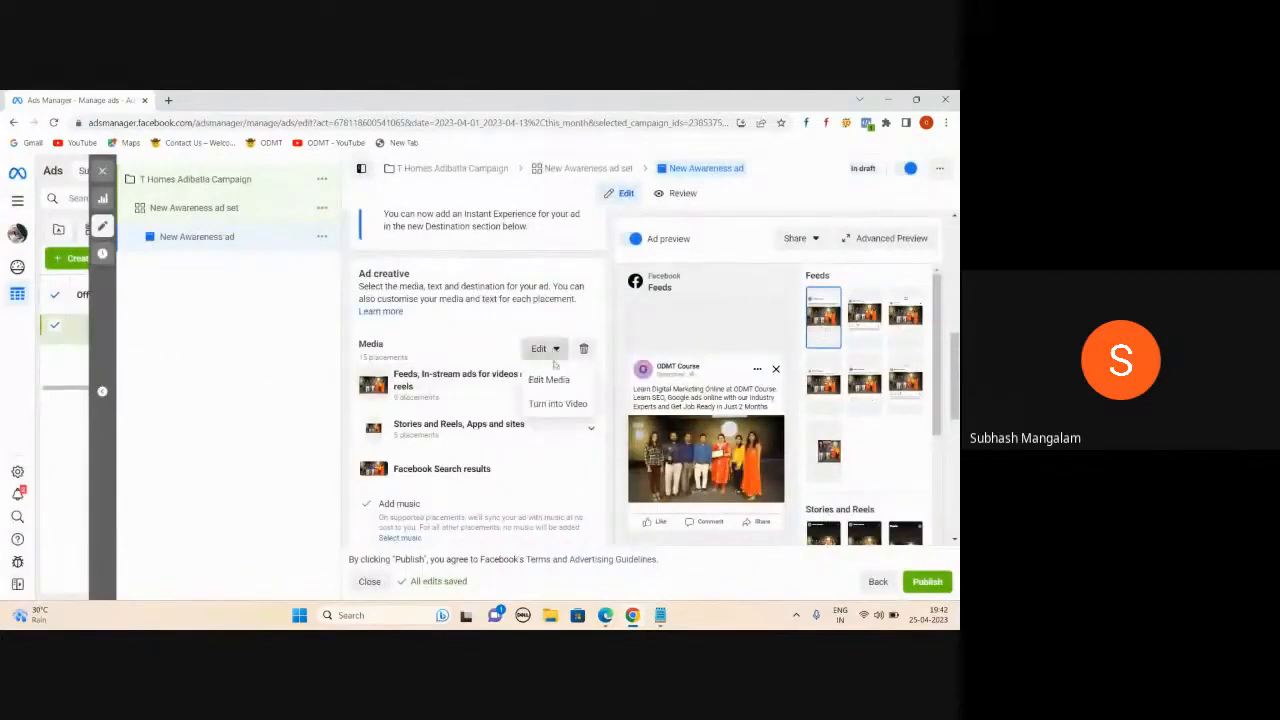
pyautogui.click(549, 379)
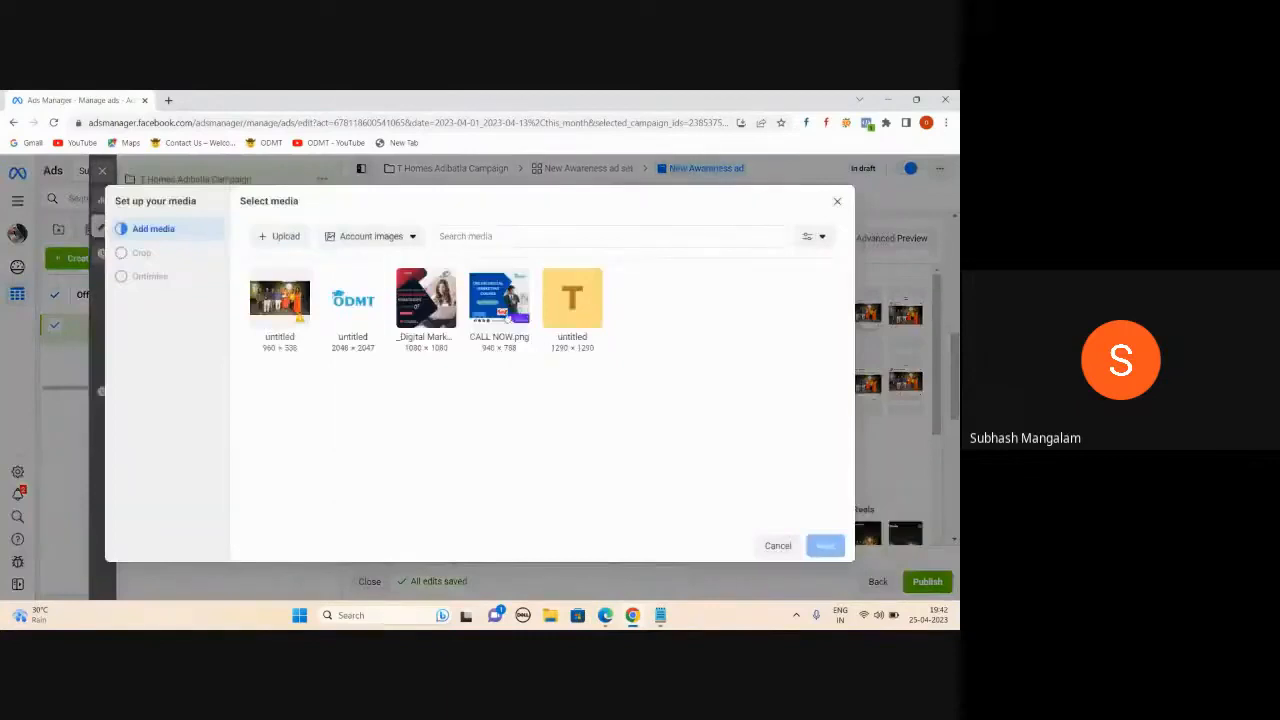
pyautogui.click(500, 303)
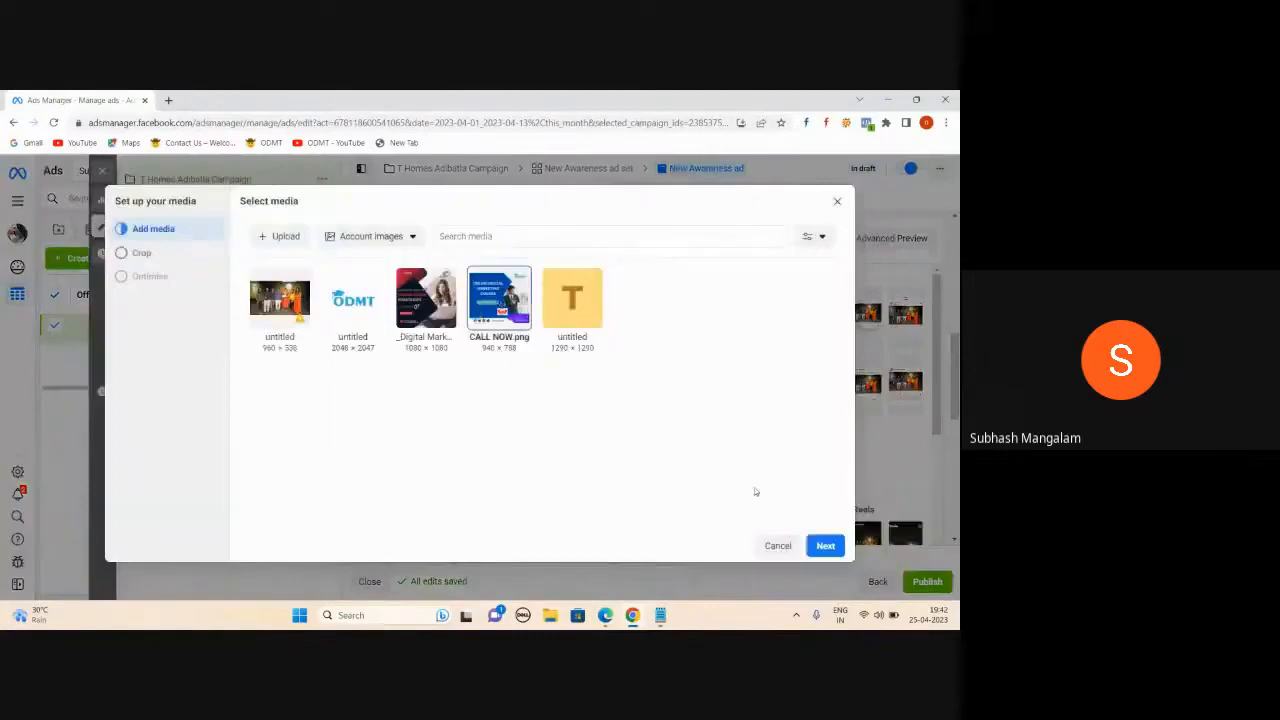
pyautogui.click(825, 545)
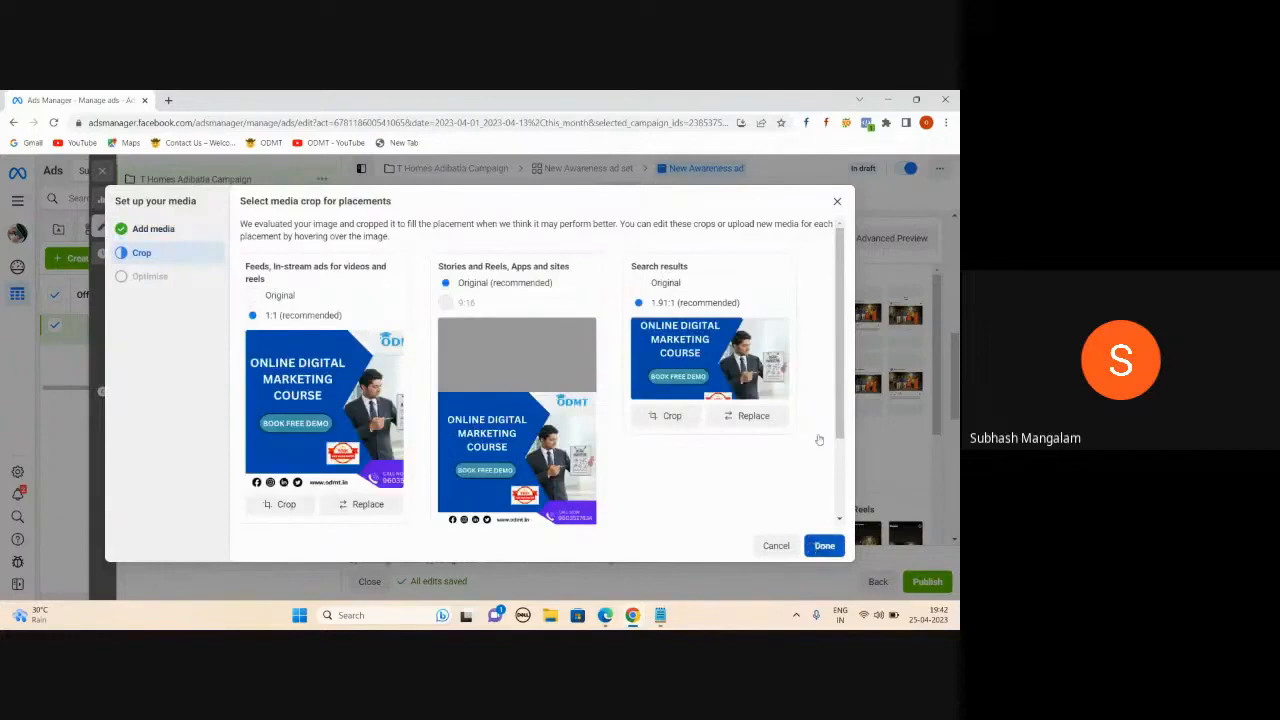
pyautogui.click(824, 545)
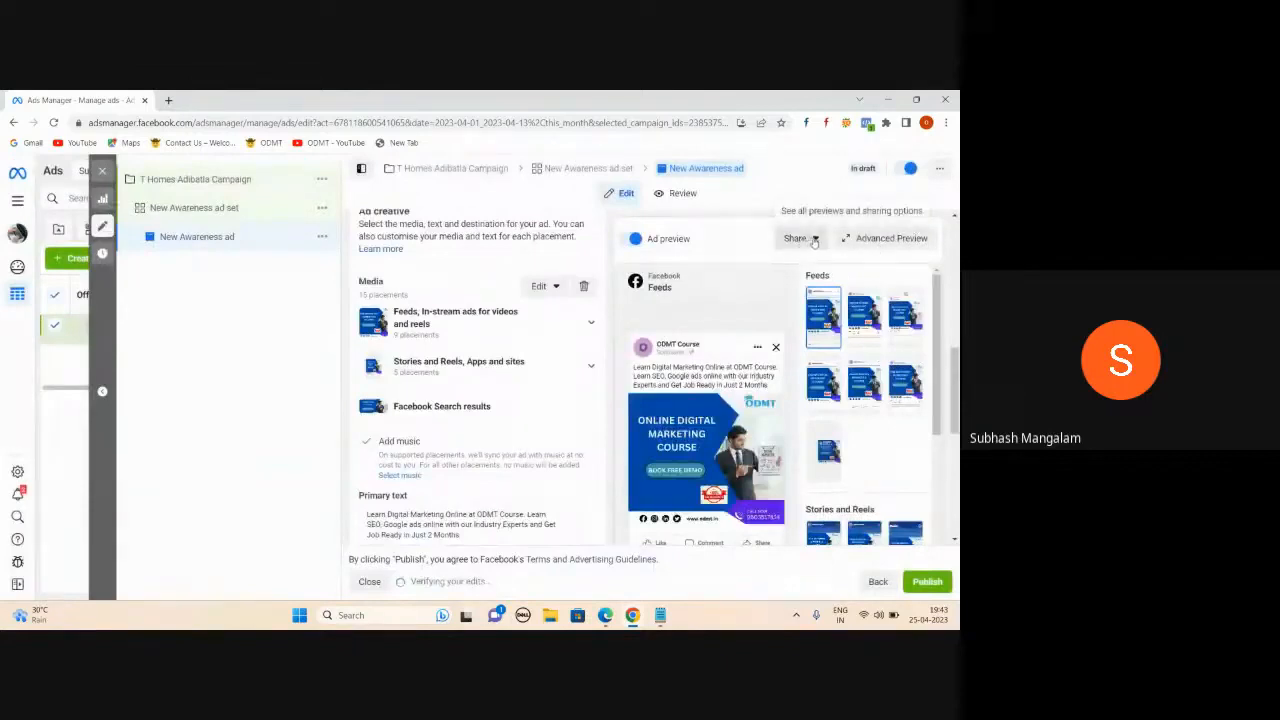
# Turn on a shareable preview link active for 30 days and select the link.
pyautogui.click(810, 240)
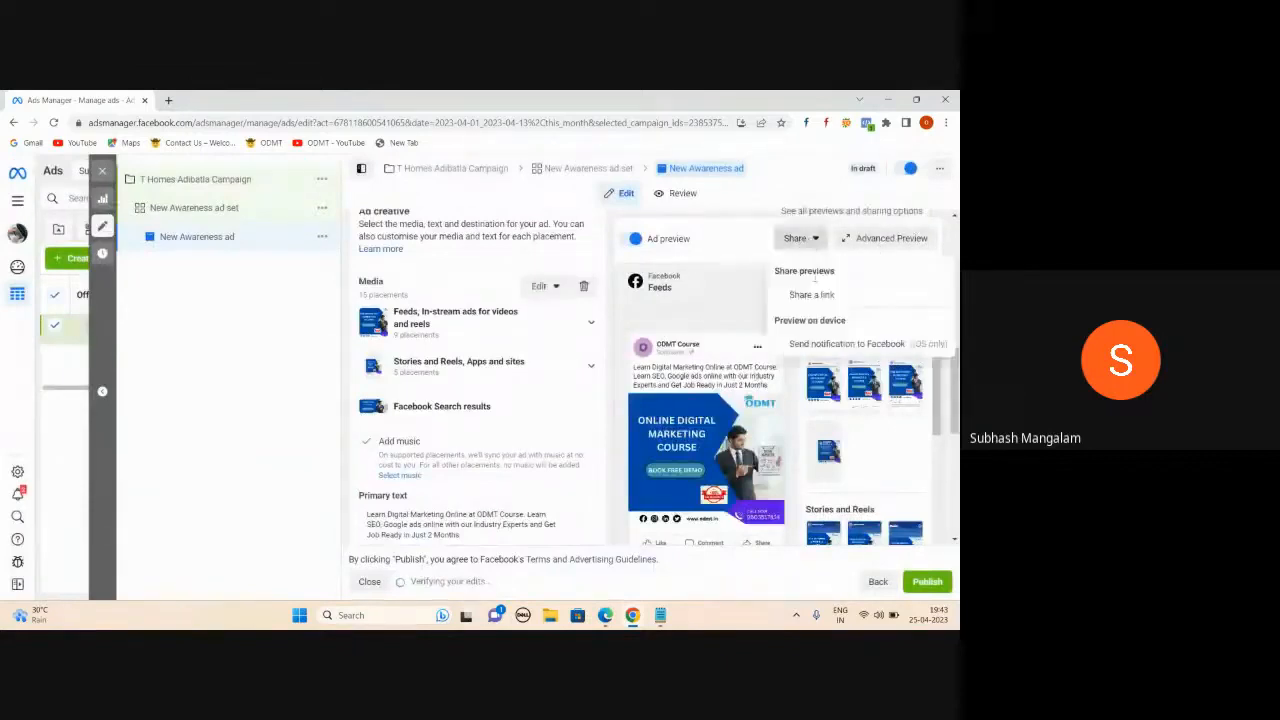
pyautogui.click(812, 295)
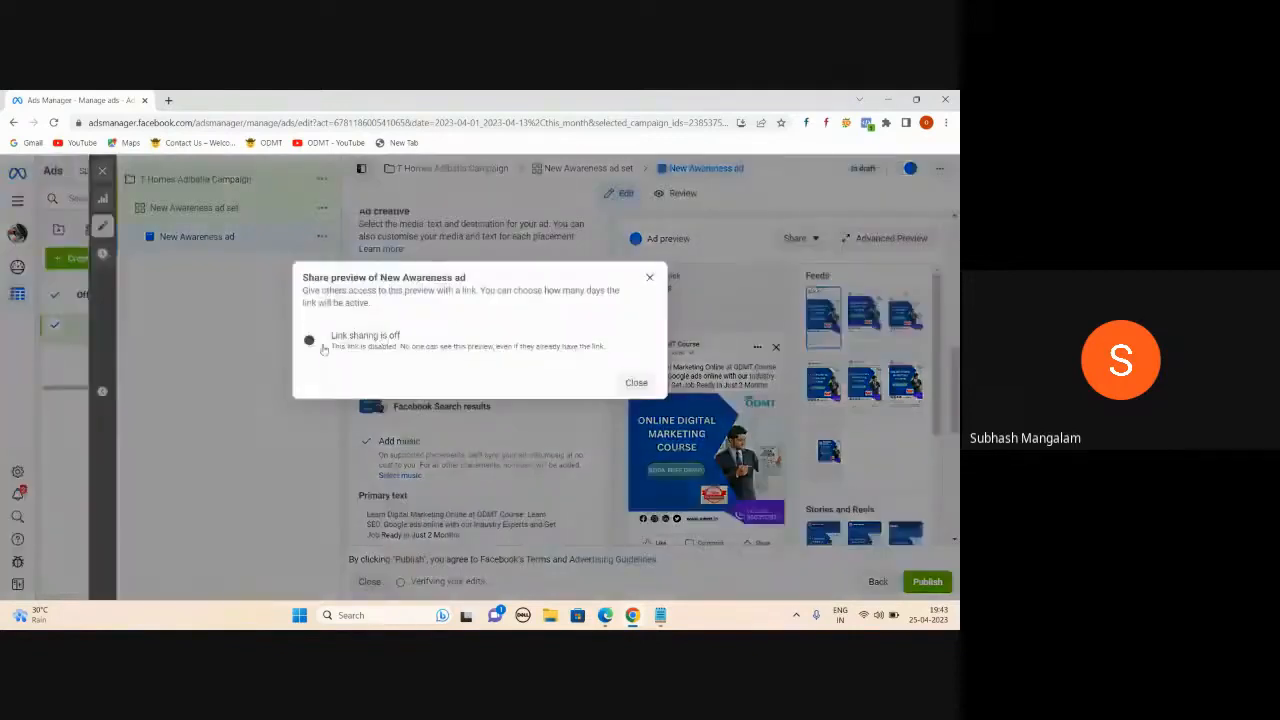
pyautogui.click(316, 342)
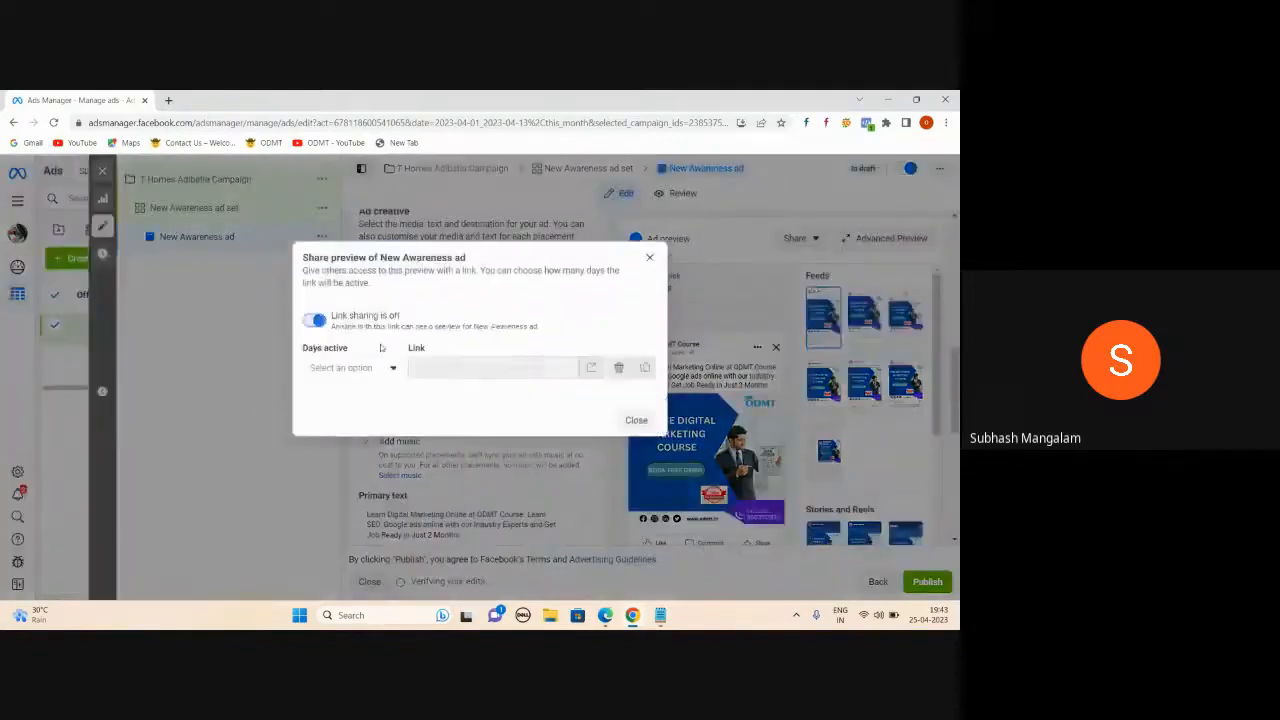
pyautogui.click(392, 368)
pyautogui.click(321, 400)
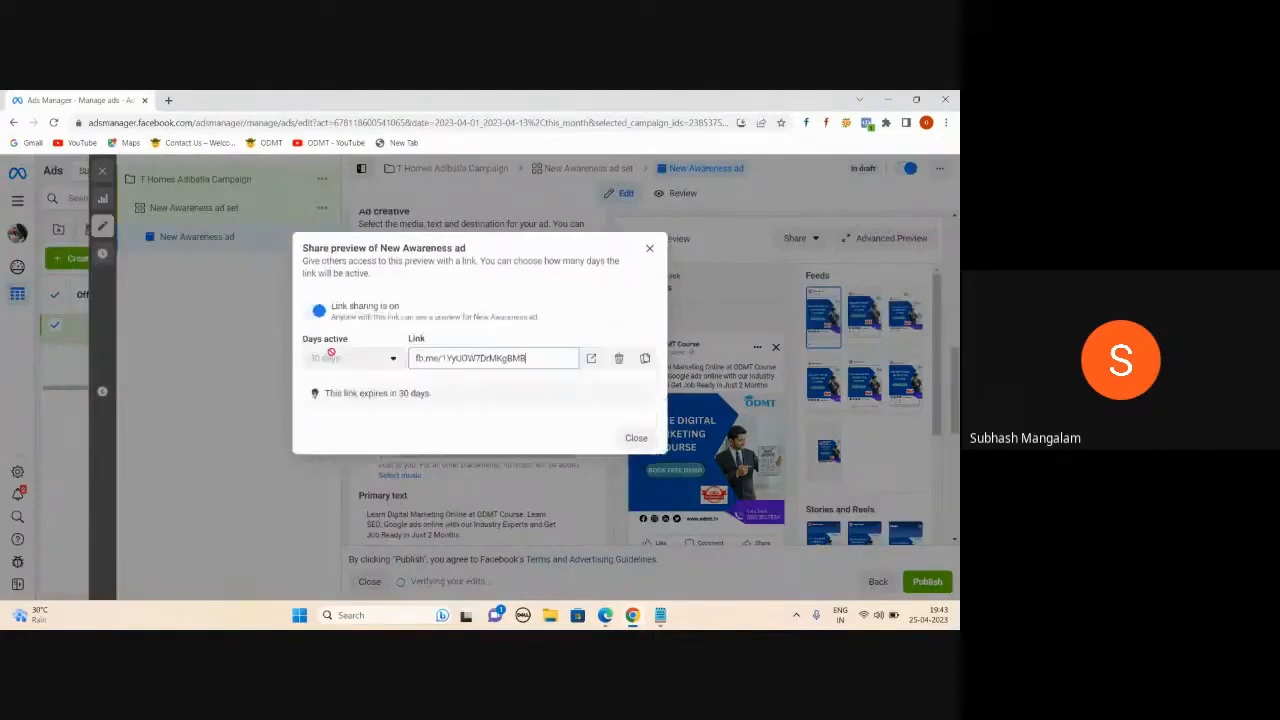
pyautogui.moveTo(533, 358); pyautogui.dragTo(414, 358)
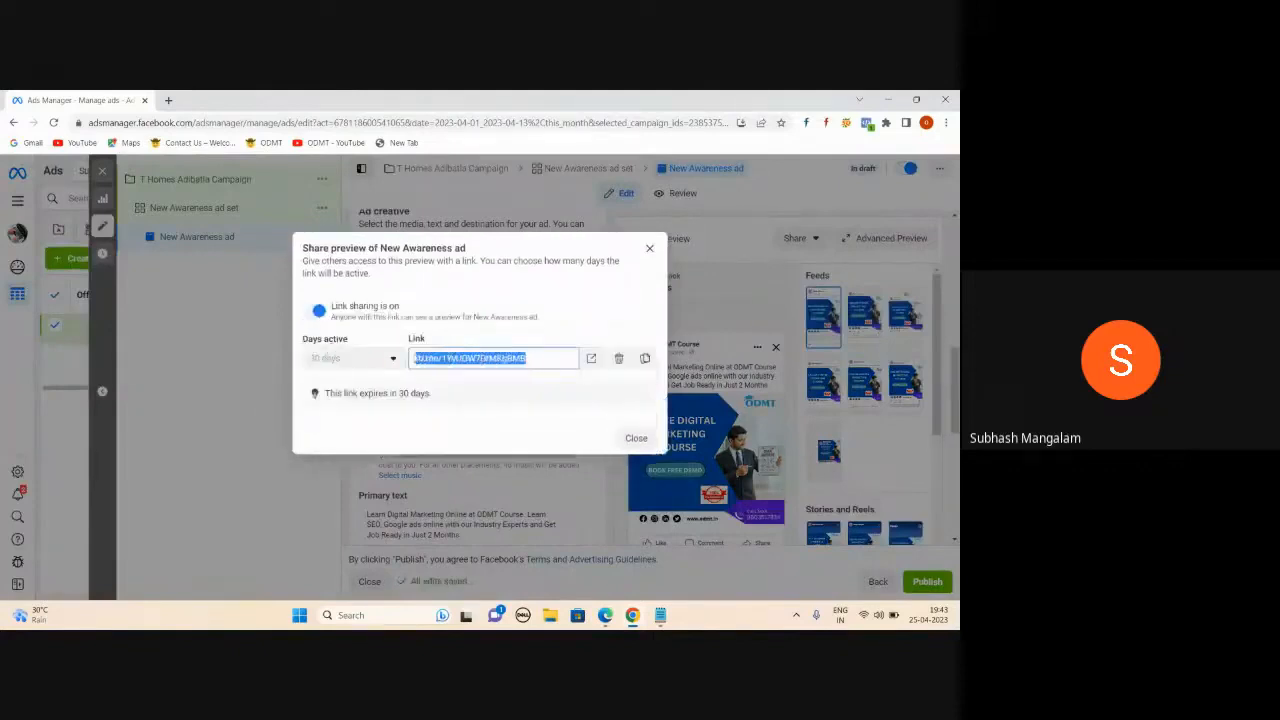
pyautogui.click(169, 101)
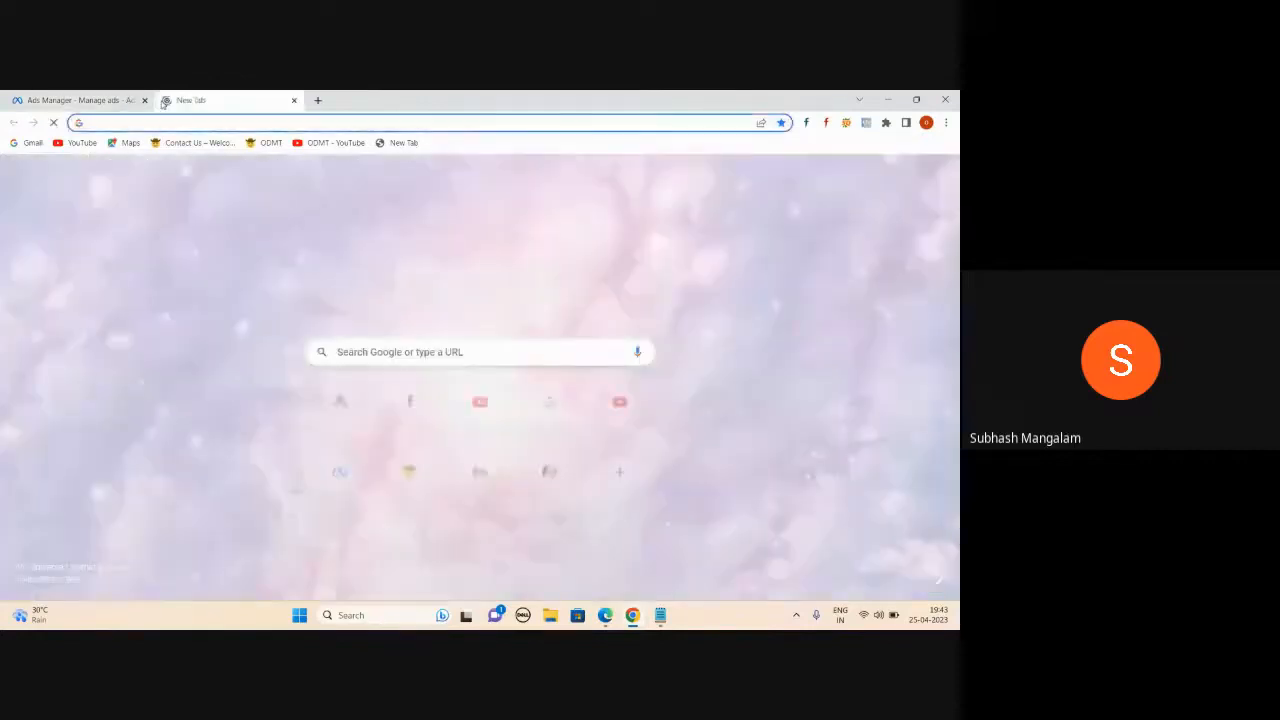
# Open the fb.me preview link in the new tab, review the placement previews, then return.
pyautogui.press('Return')
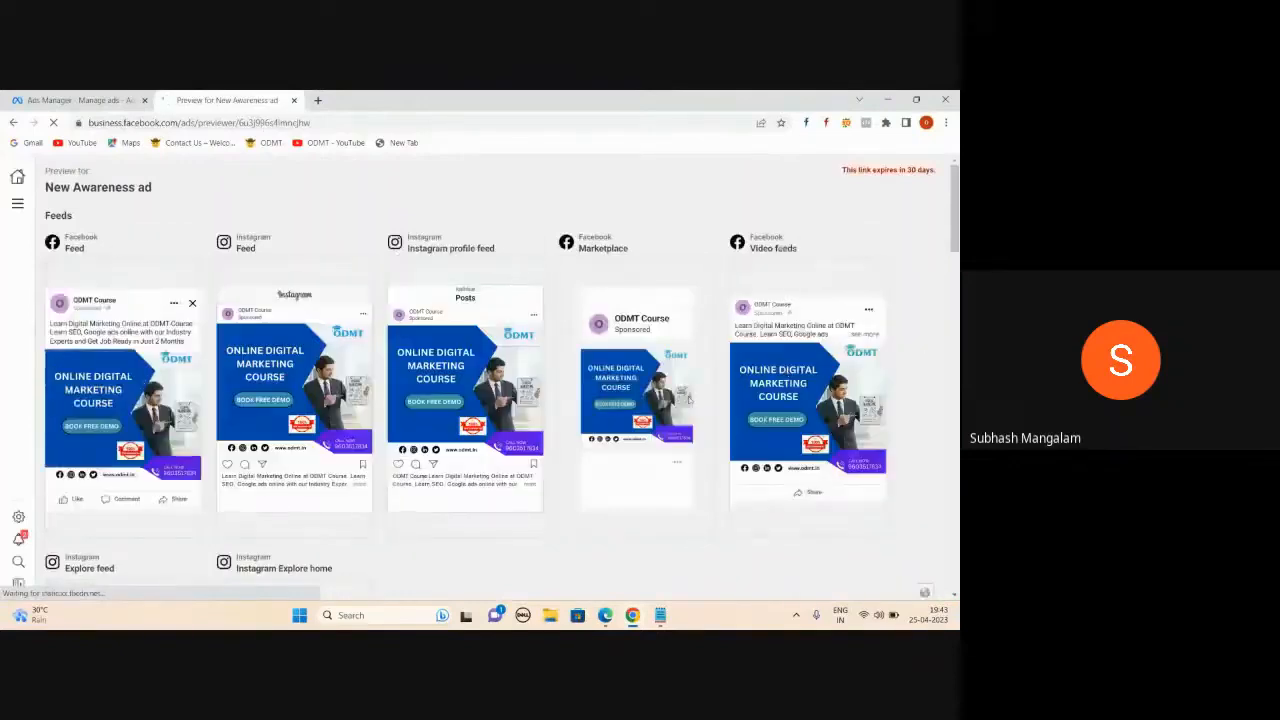
pyautogui.scroll(-3, 600, 400)
pyautogui.scroll(3, 533, 399)
pyautogui.scroll(2, 533, 399)
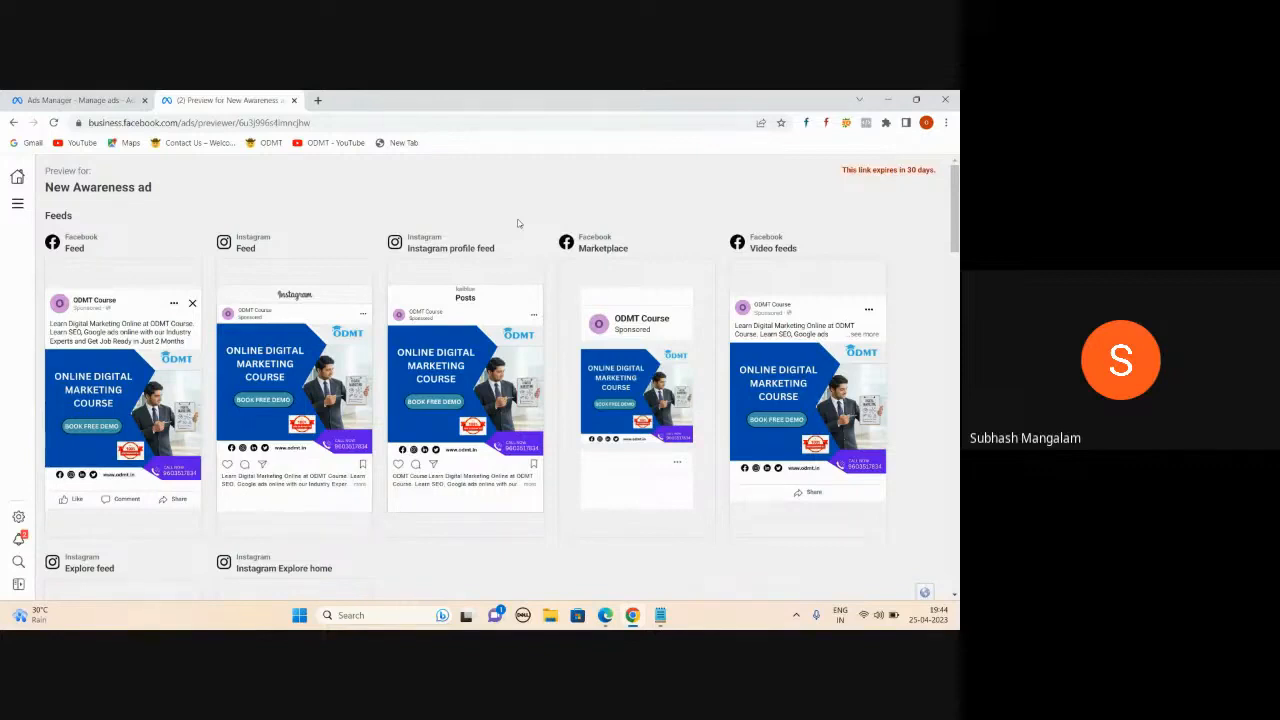
pyautogui.click(130, 98)
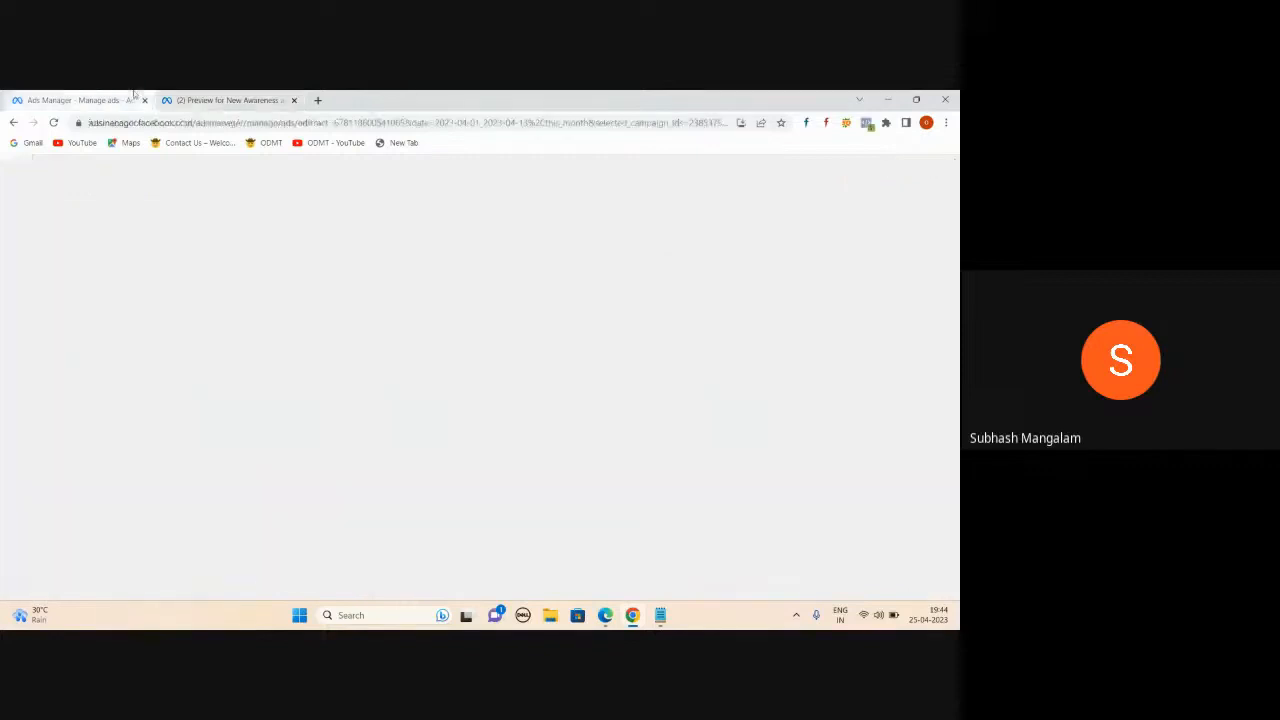
pyautogui.click(649, 248)
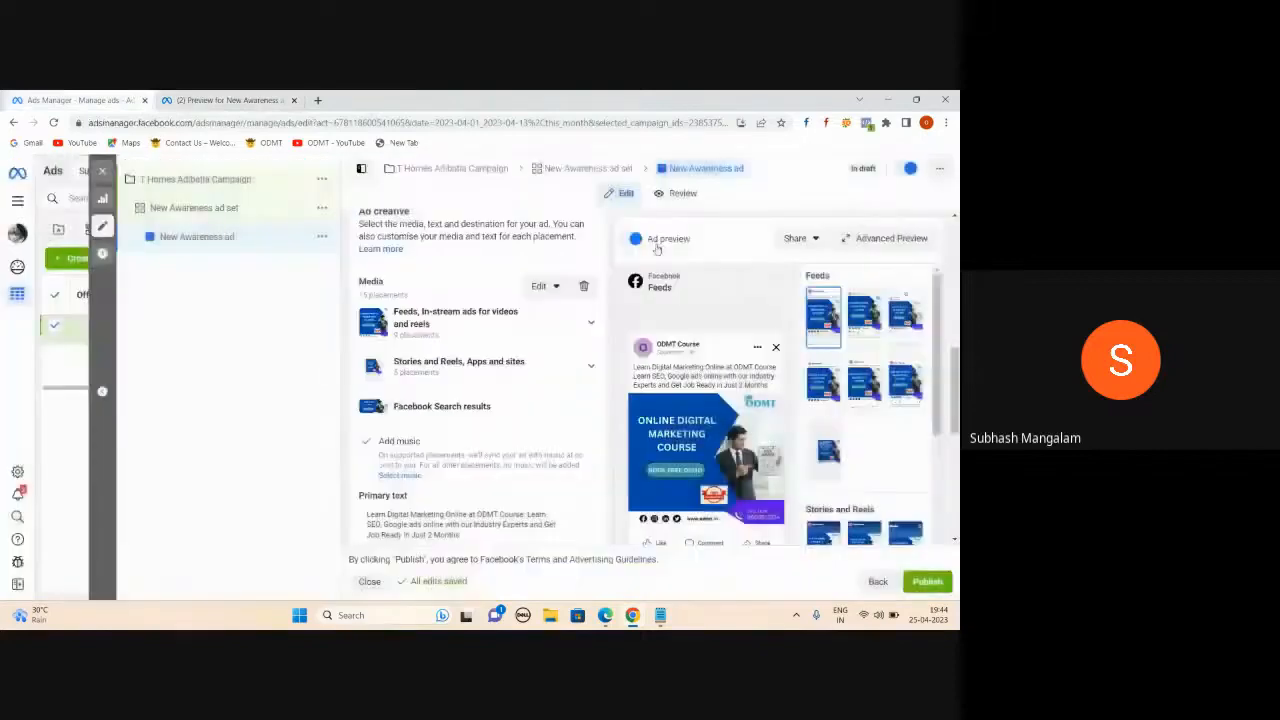
pyautogui.scroll(-3, 455, 387)
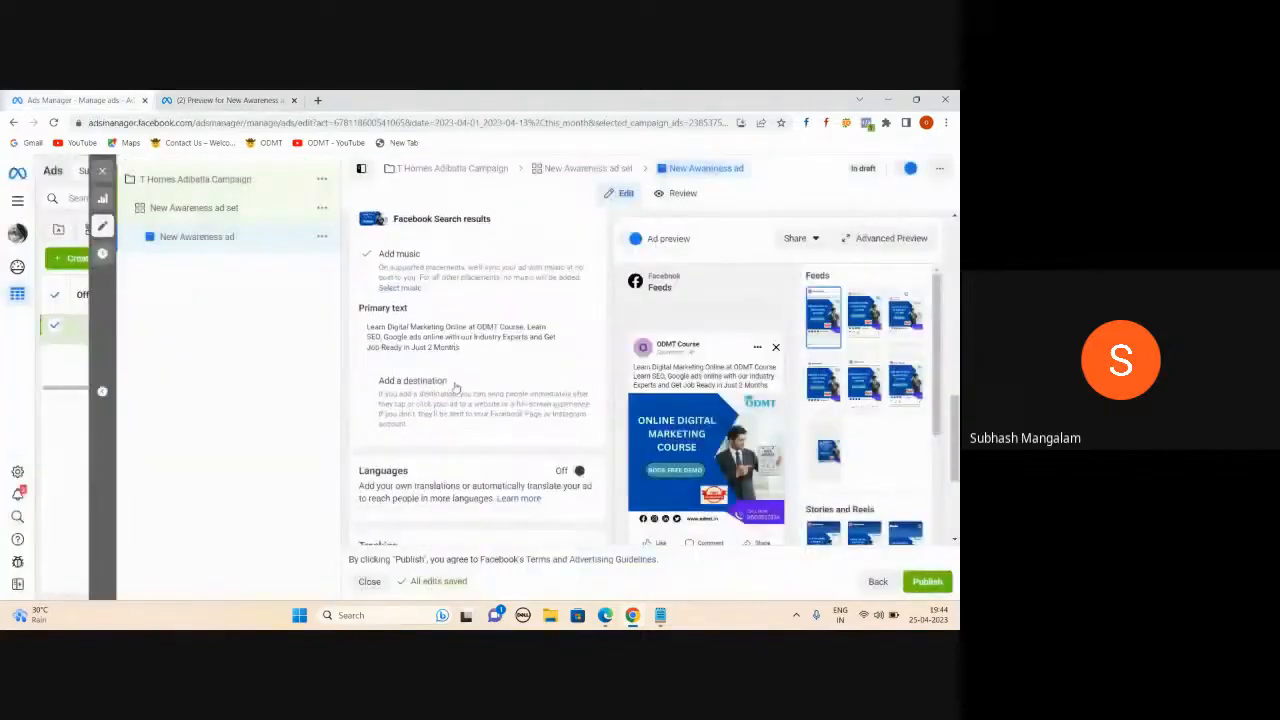
pyautogui.scroll(5, 455, 387)
pyautogui.scroll(-4, 457, 386)
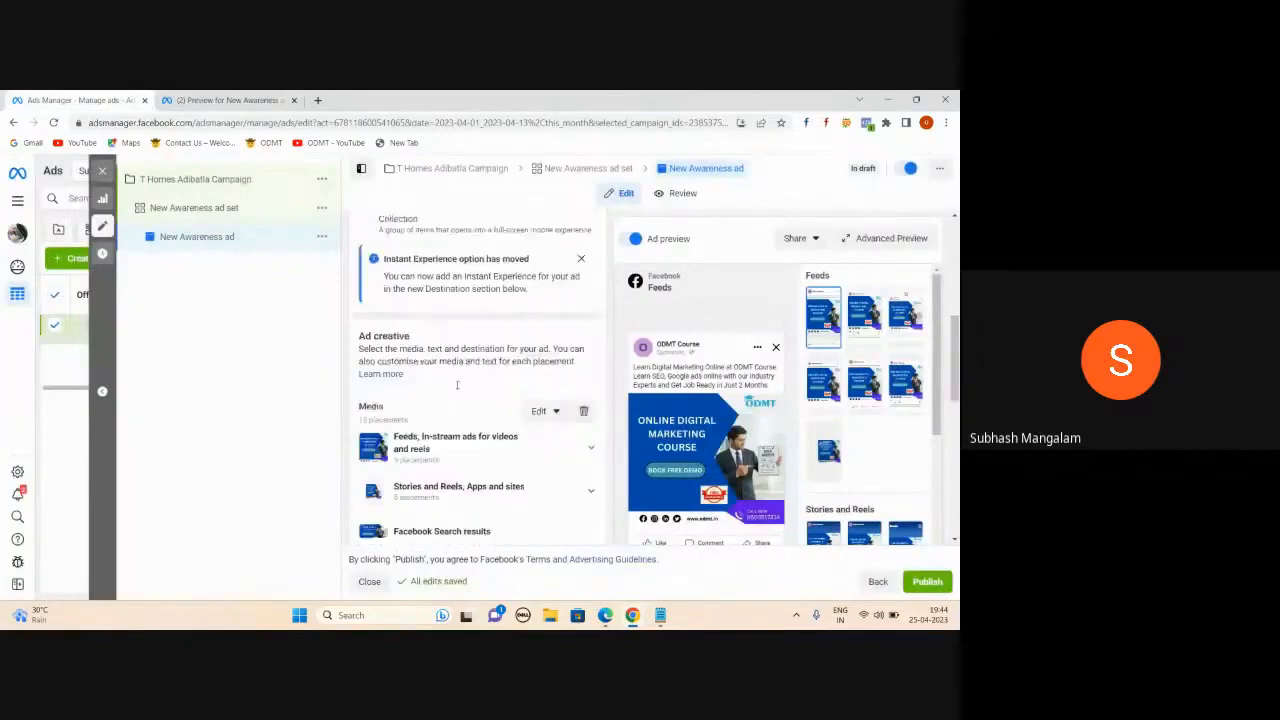
pyautogui.scroll(-4, 460, 392)
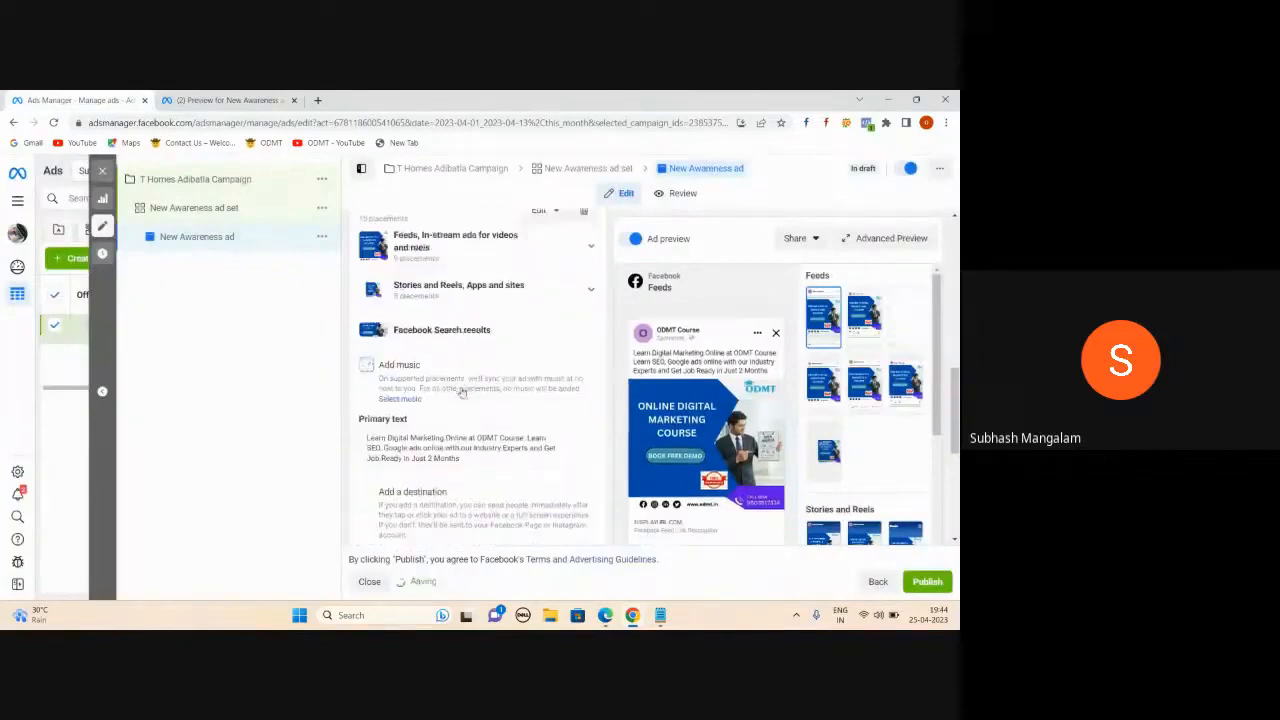
pyautogui.scroll(3, 461, 391)
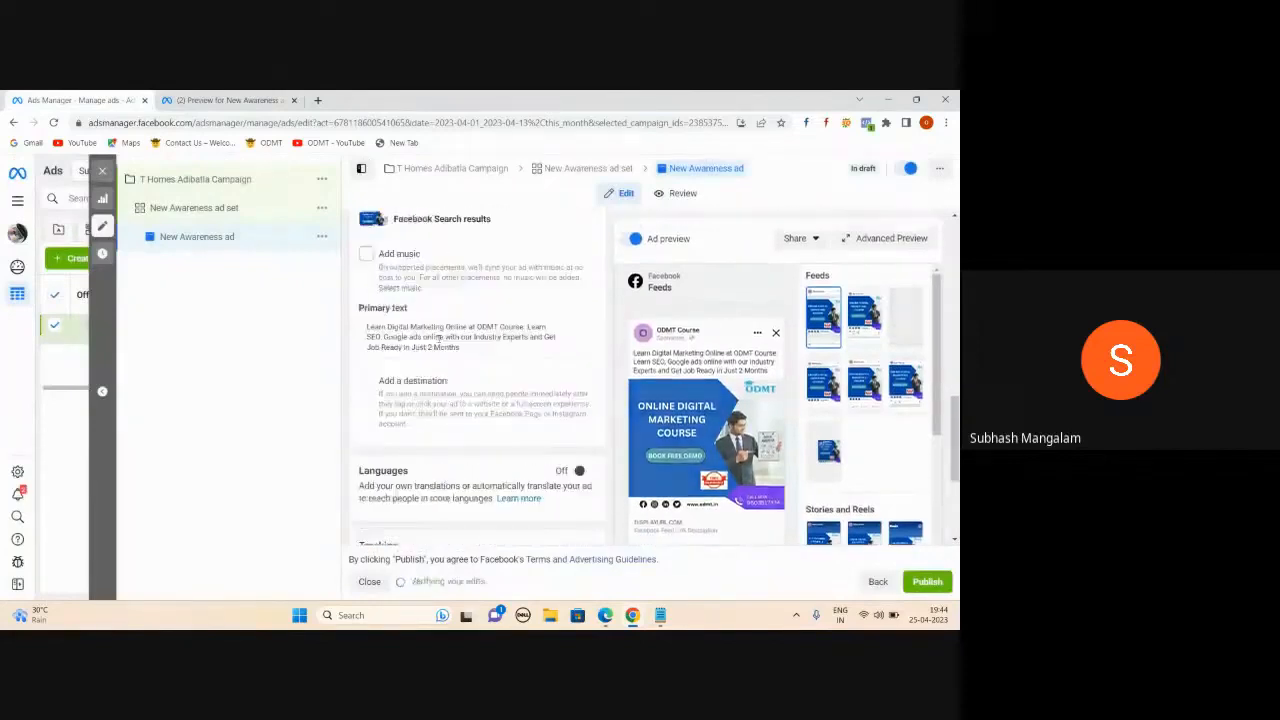
pyautogui.click(464, 348)
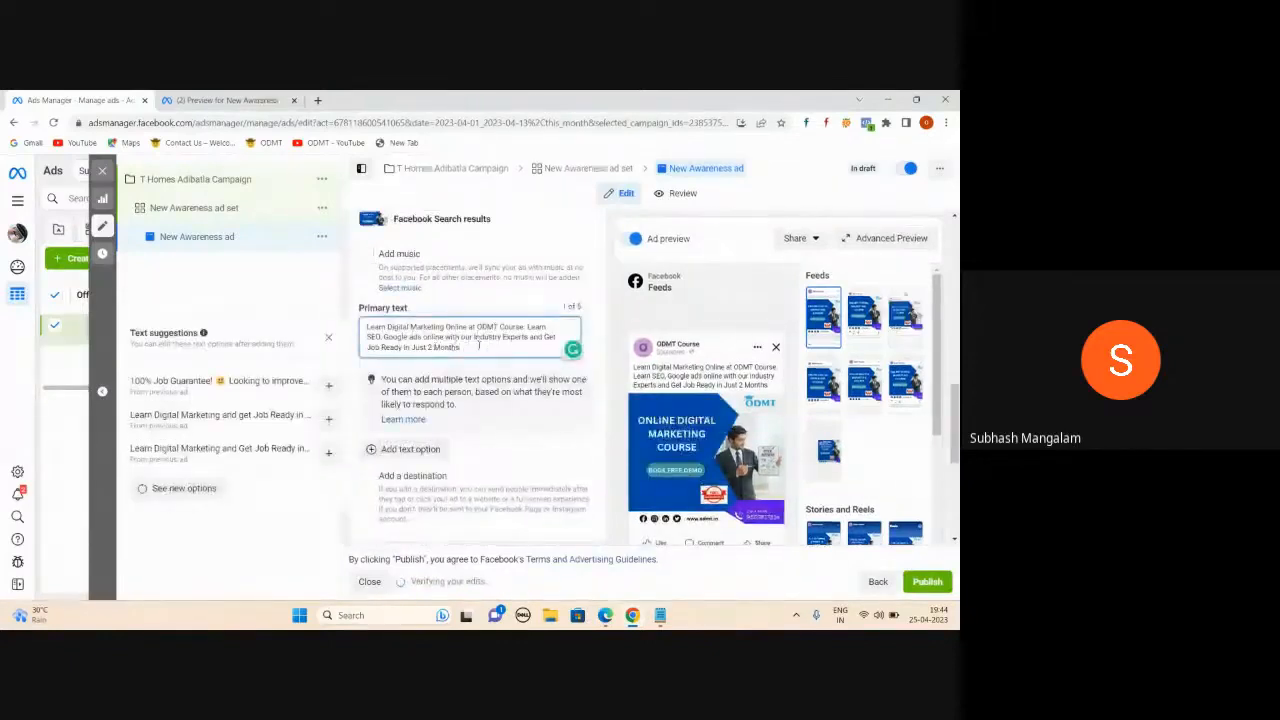
pyautogui.hotkey('ctrl', 'a')
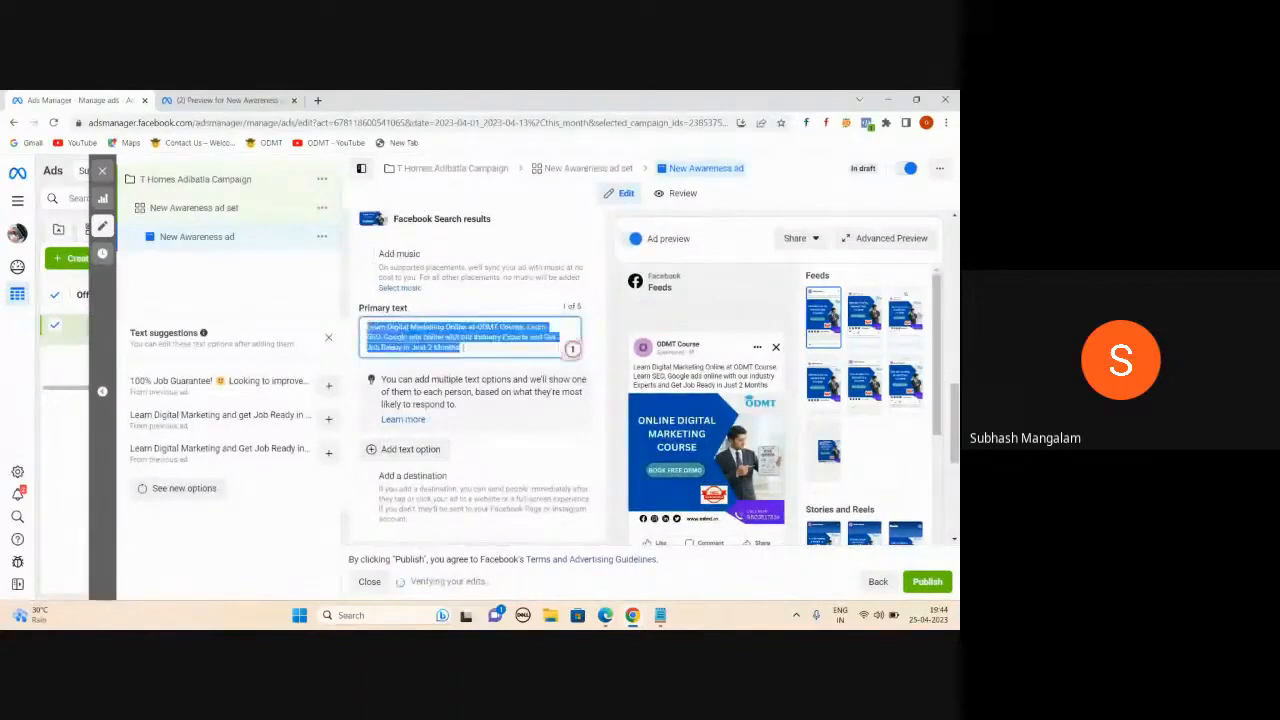
pyautogui.click(605, 400)
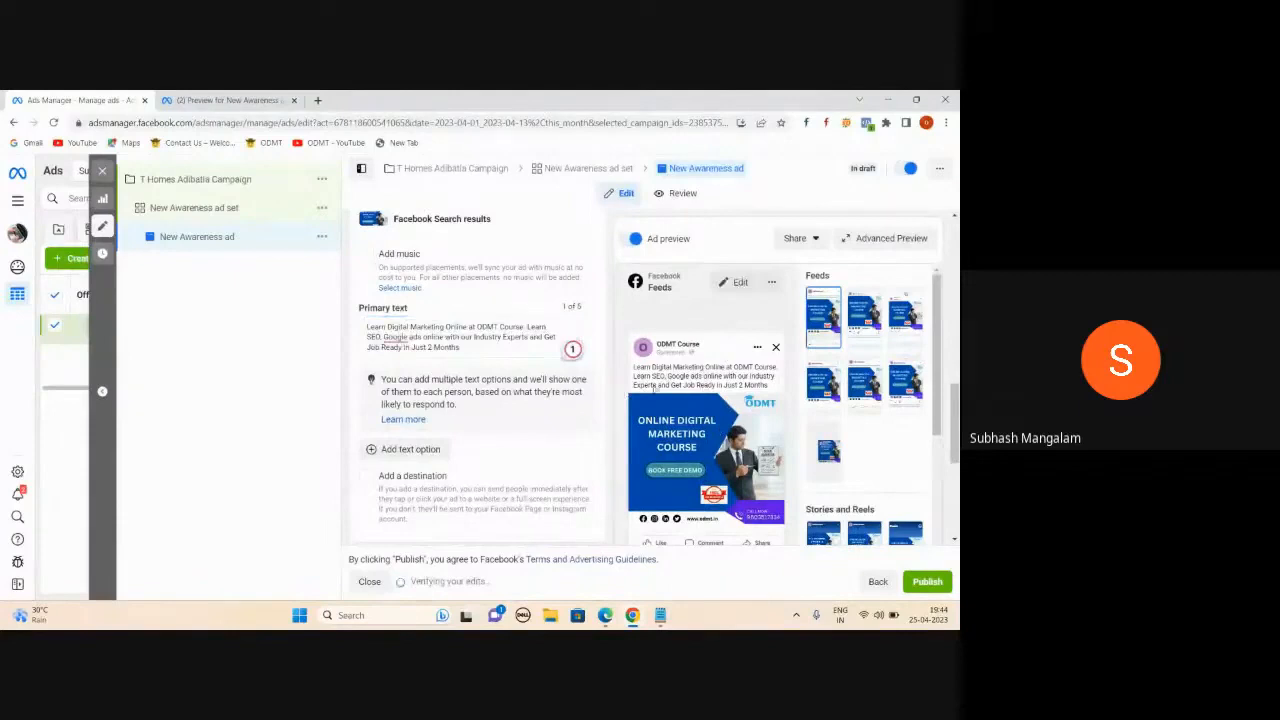
pyautogui.scroll(-5, 590, 400)
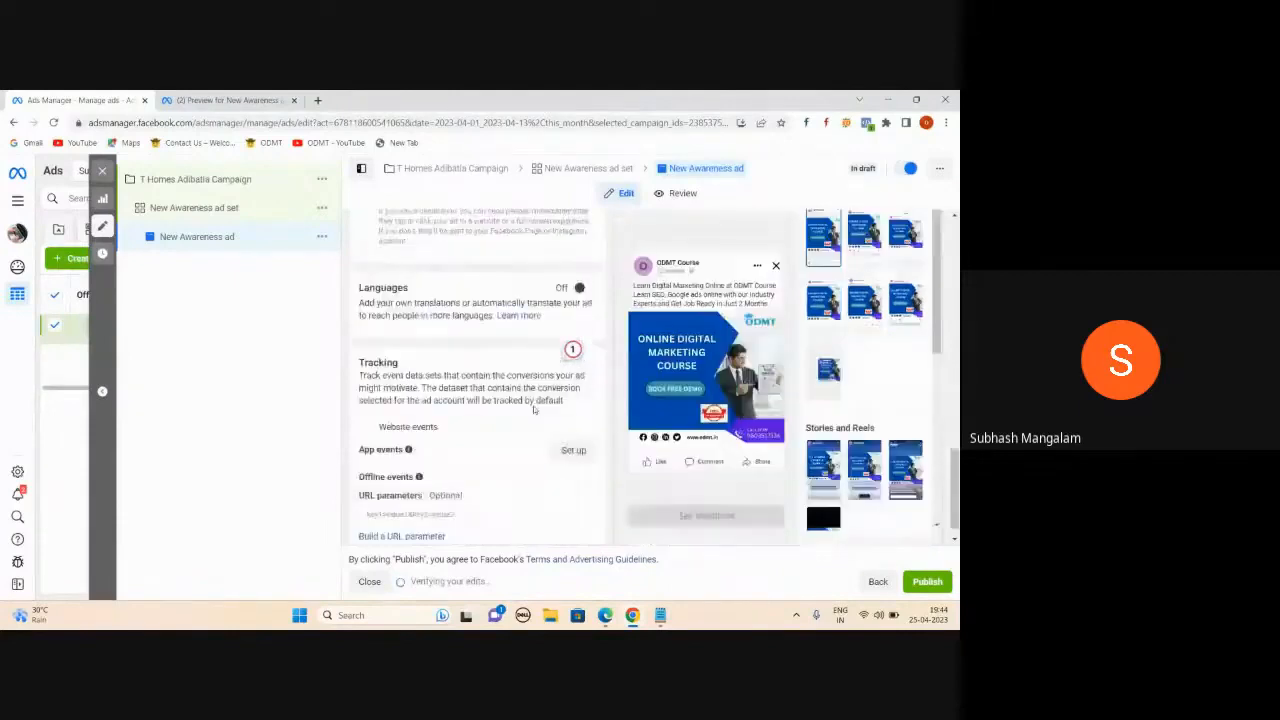
# Publish the New Awareness ad, close the editor, deselect its row, and open a new tab.
pyautogui.click(929, 583)
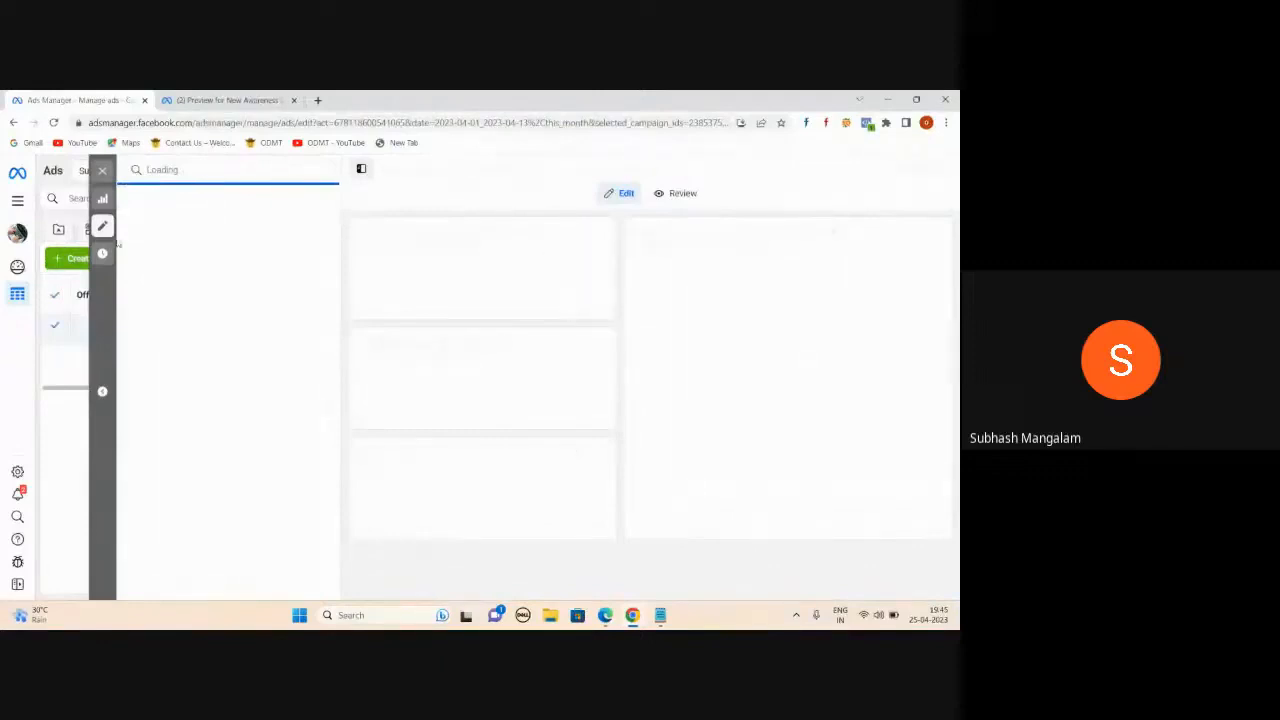
pyautogui.click(102, 171)
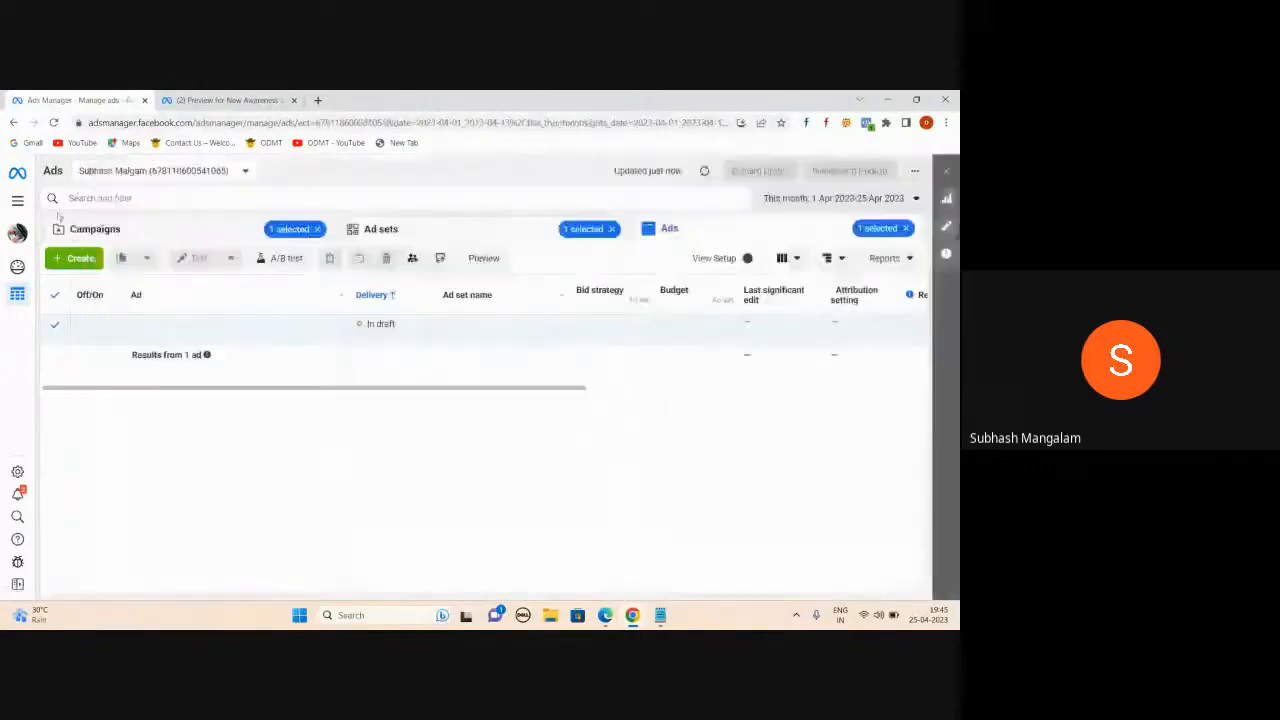
pyautogui.click(53, 331)
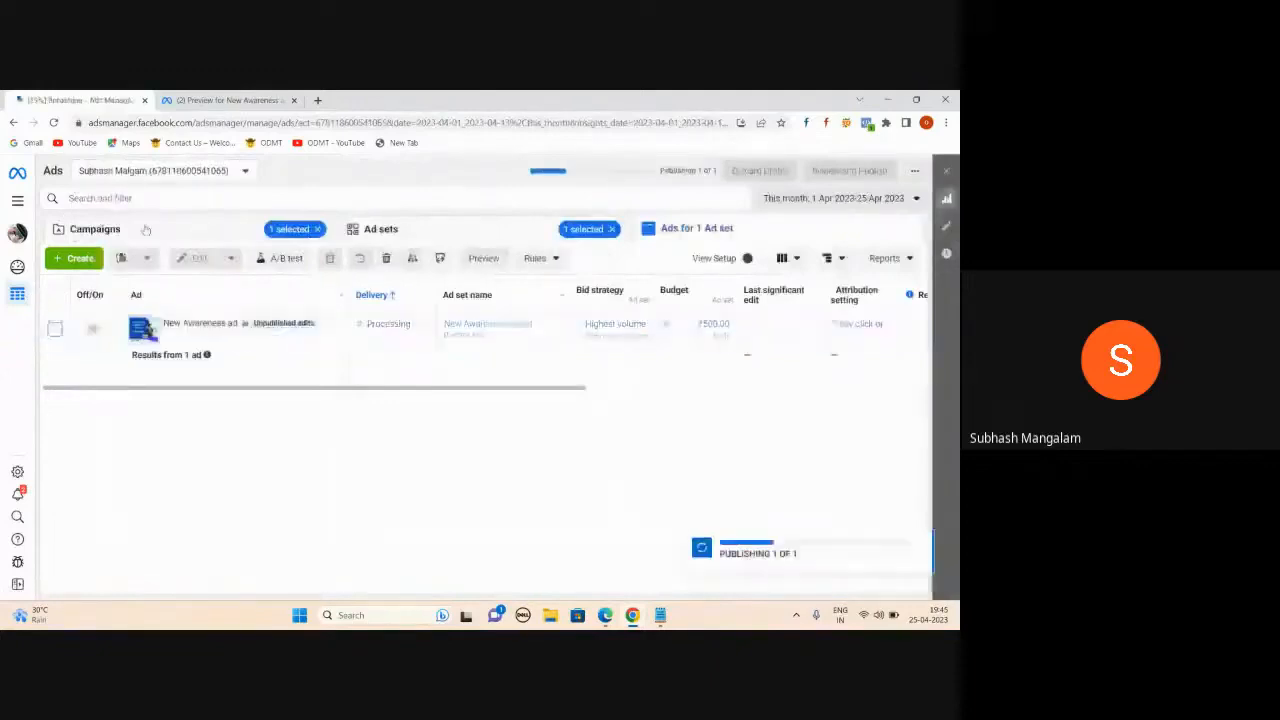
pyautogui.click(295, 100)
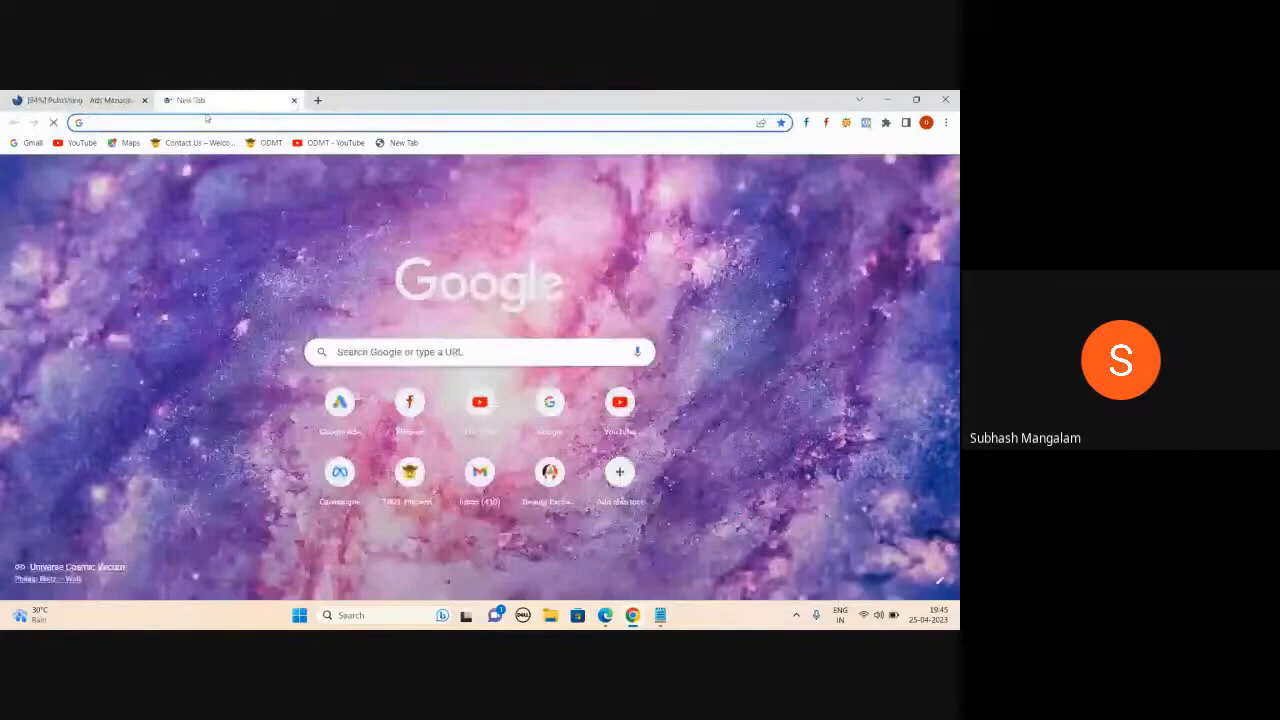
# Load facebook.com, then start loading facebook.com/adsmanager in another new tab.
pyautogui.write('facebook.com')
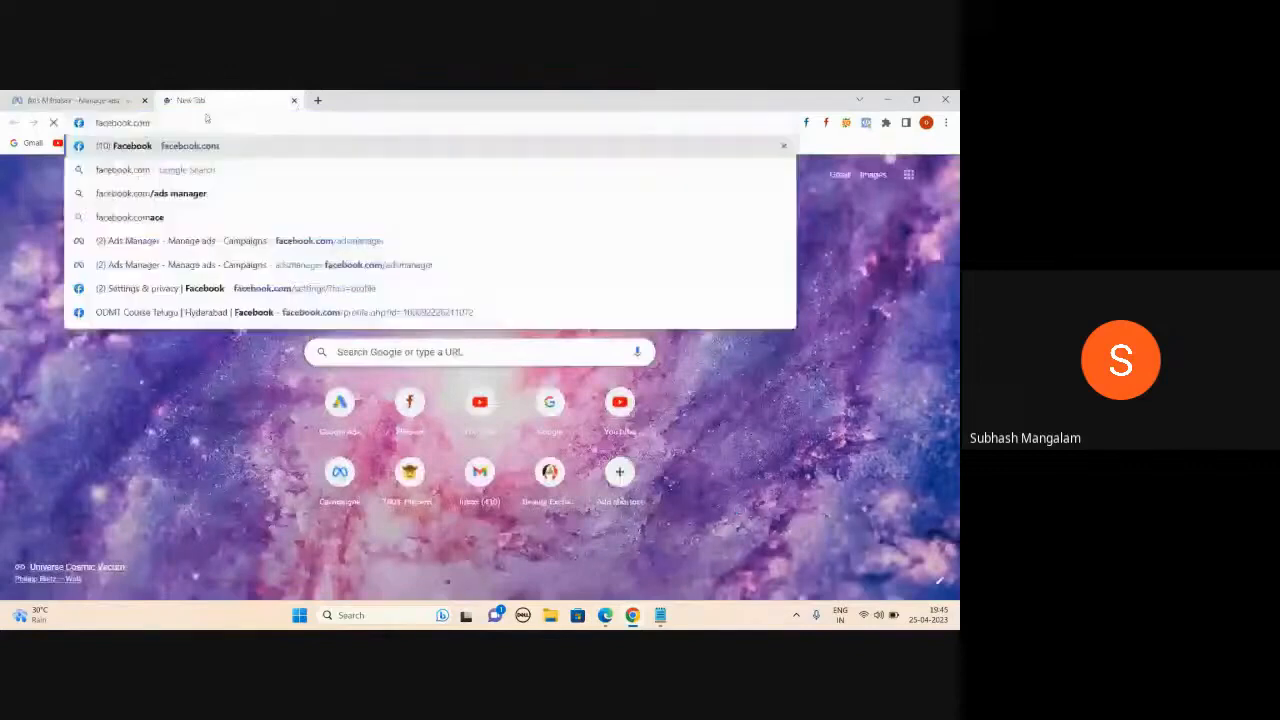
pyautogui.press('Return')
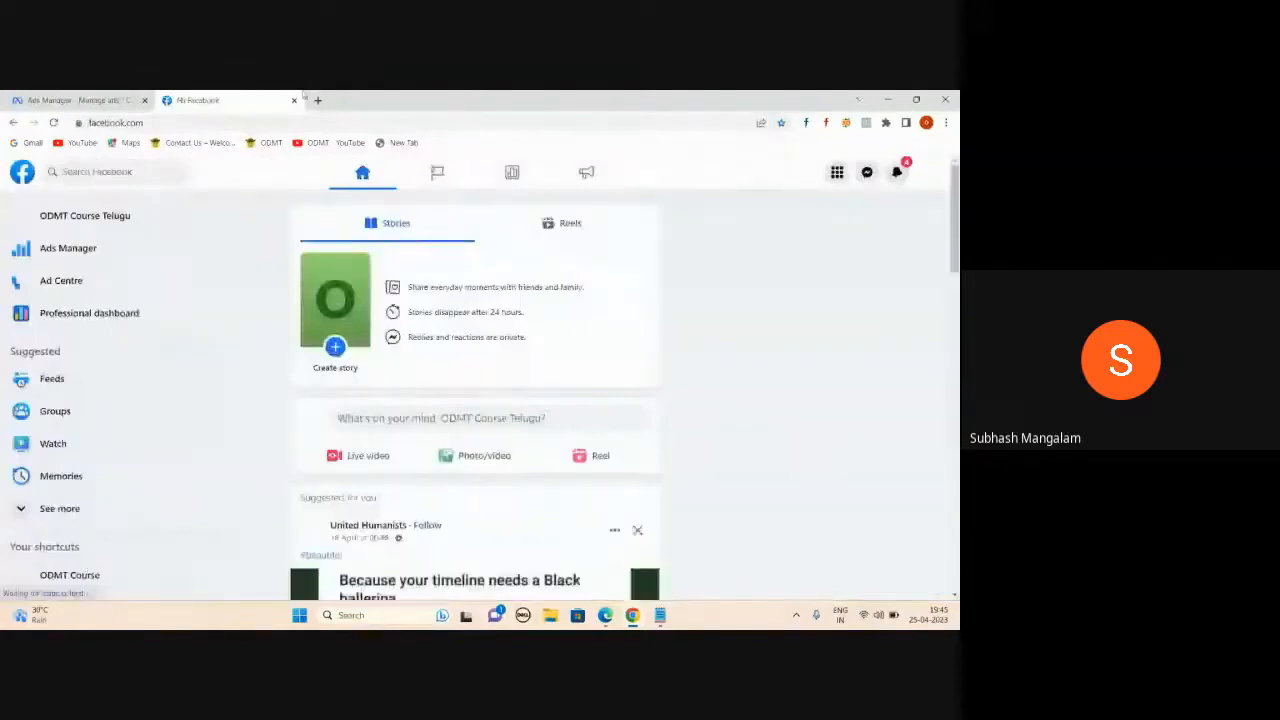
pyautogui.click(317, 100)
pyautogui.write('facebook.com')
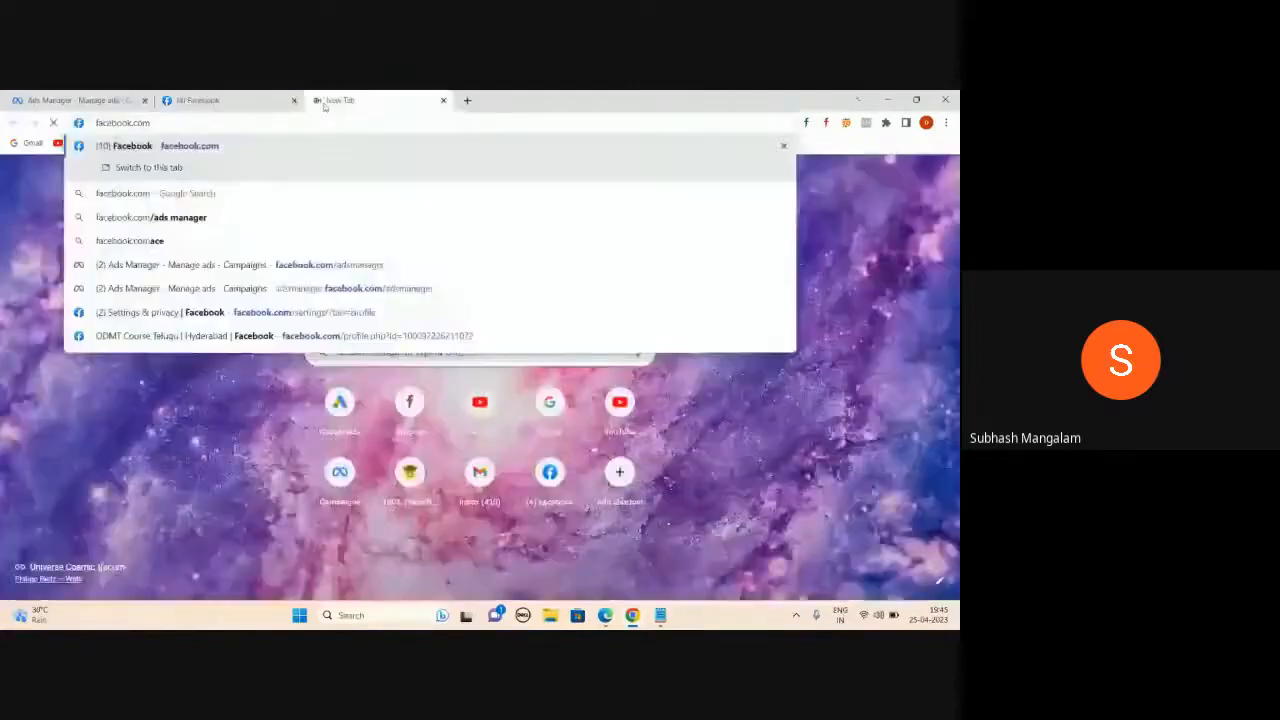
pyautogui.write('/ads')
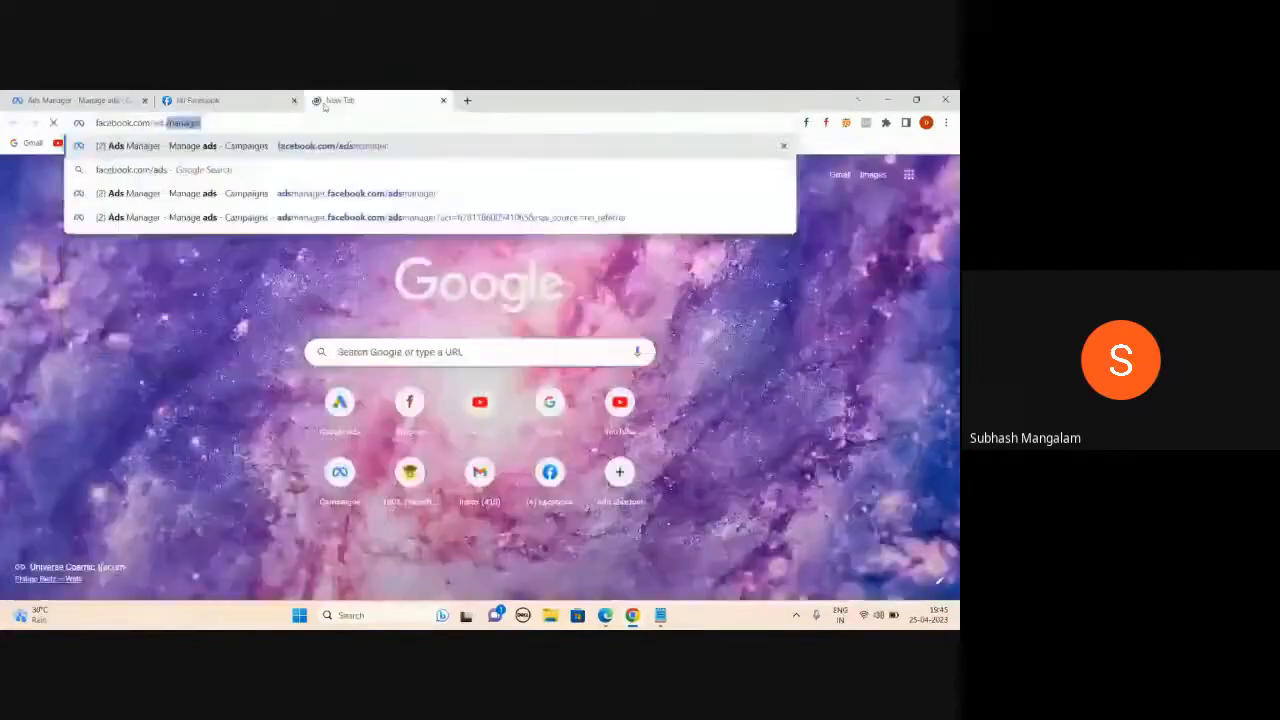
pyautogui.press('Return')
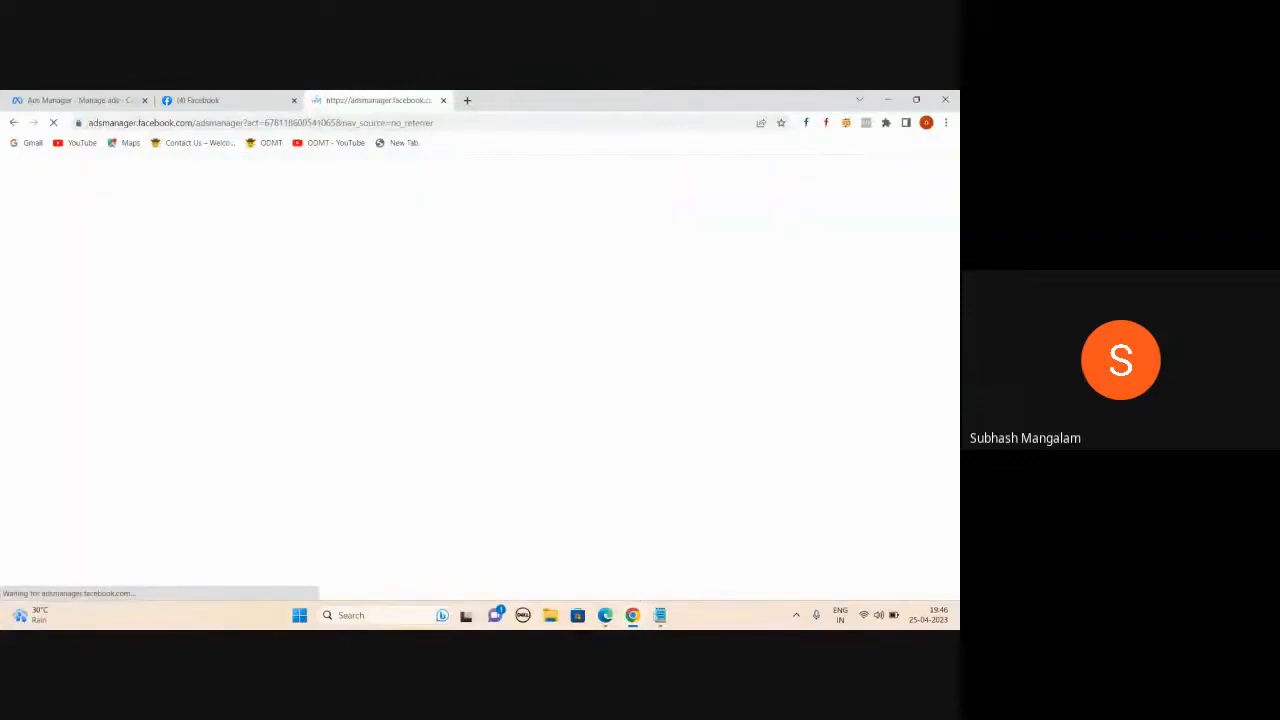
pyautogui.click(660, 615)
# Add Campaign, Ad Group and Ad on separate lines in the notes, then return to Chrome.
pyautogui.write('Campaign')
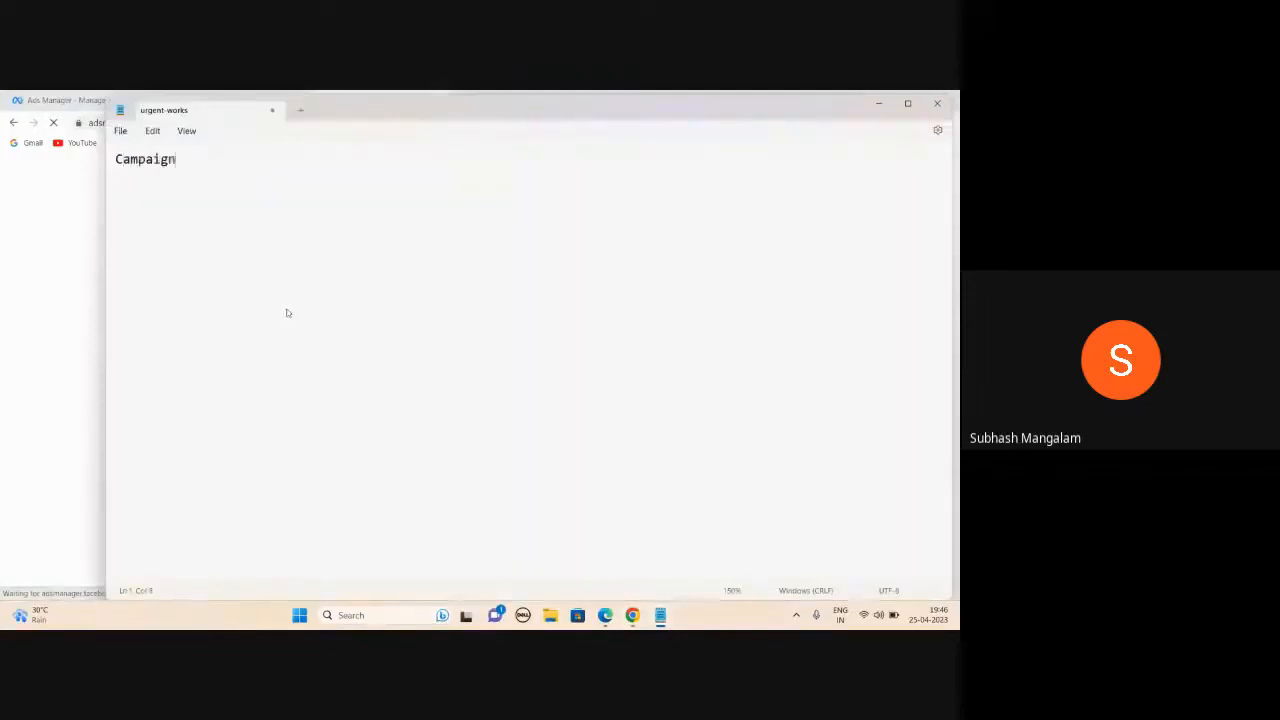
pyautogui.press('Return')
pyautogui.write('Ad Group')
pyautogui.press('Return')
pyautogui.write('Ad')
pyautogui.hotkey('alt', 'Tab')
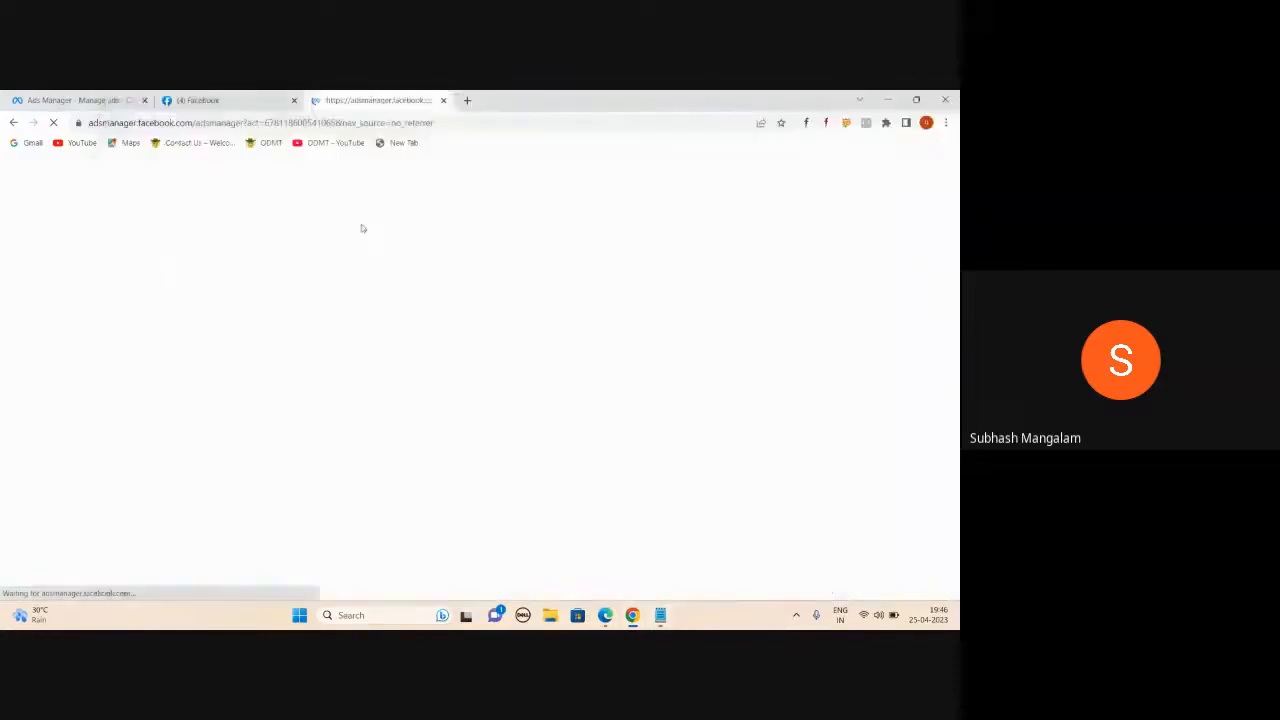
# Reload the stalled Ads Manager page and switch off the T Homes Adibatla Campaign.
pyautogui.click(58, 124)
pyautogui.click(56, 123)
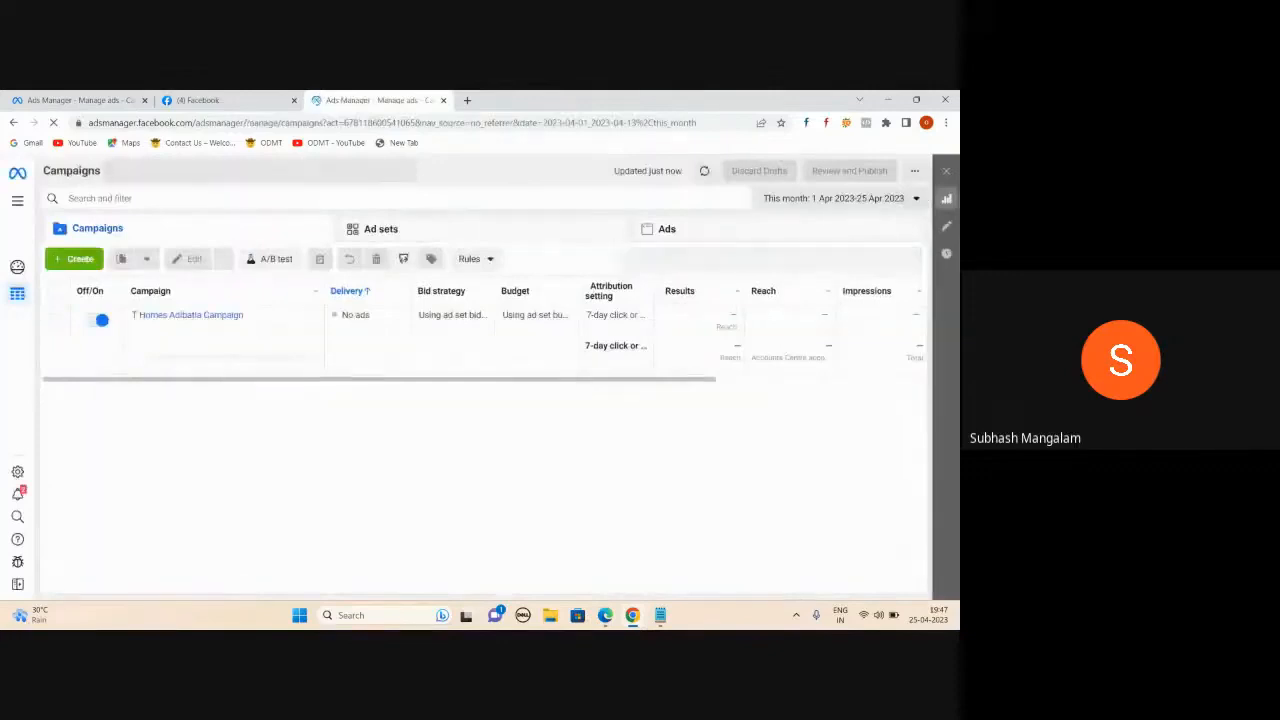
pyautogui.click(92, 320)
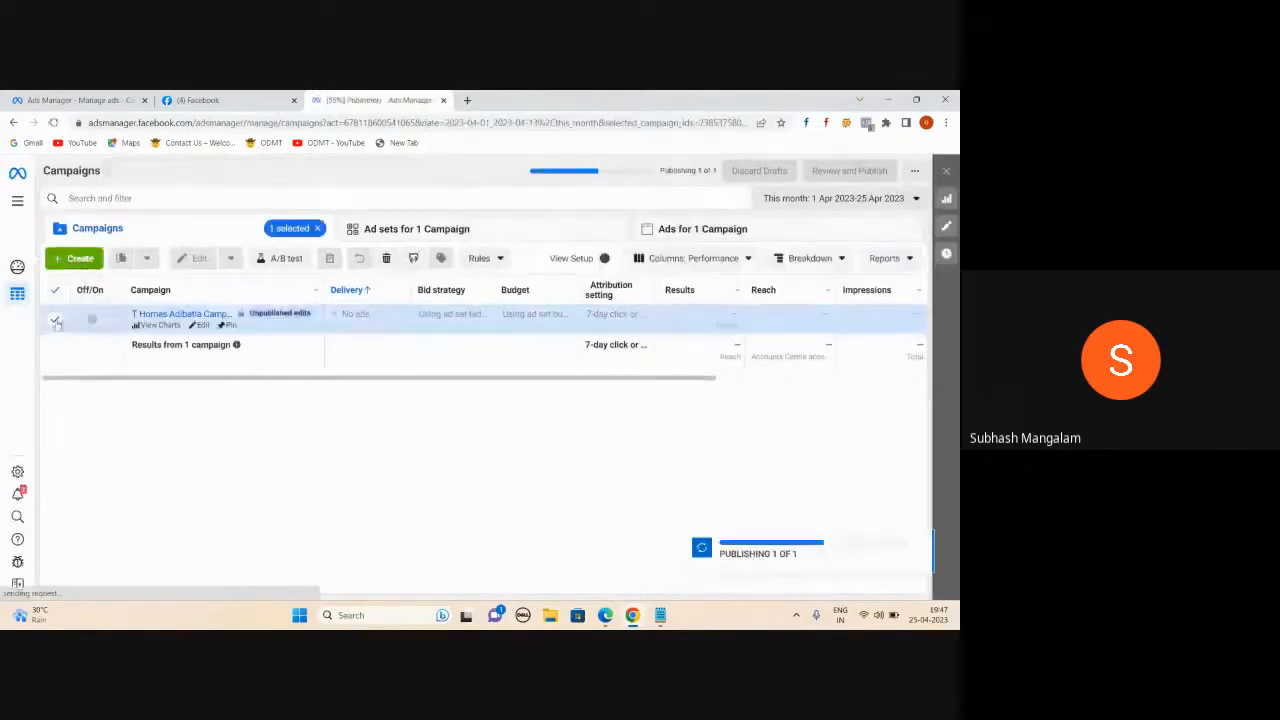
# Start a new campaign with Awareness as its objective.
pyautogui.click(88, 262)
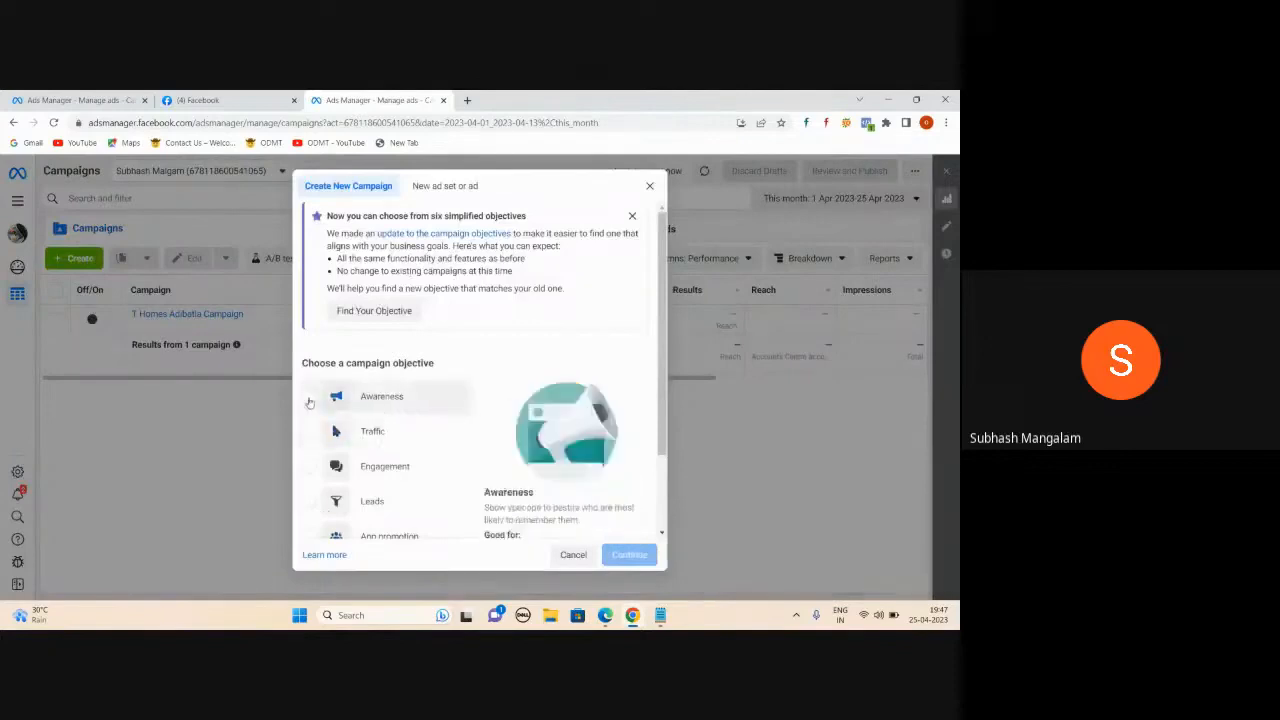
pyautogui.scroll(-1, 393, 423)
pyautogui.scroll(-2, 393, 423)
pyautogui.scroll(2, 330, 420)
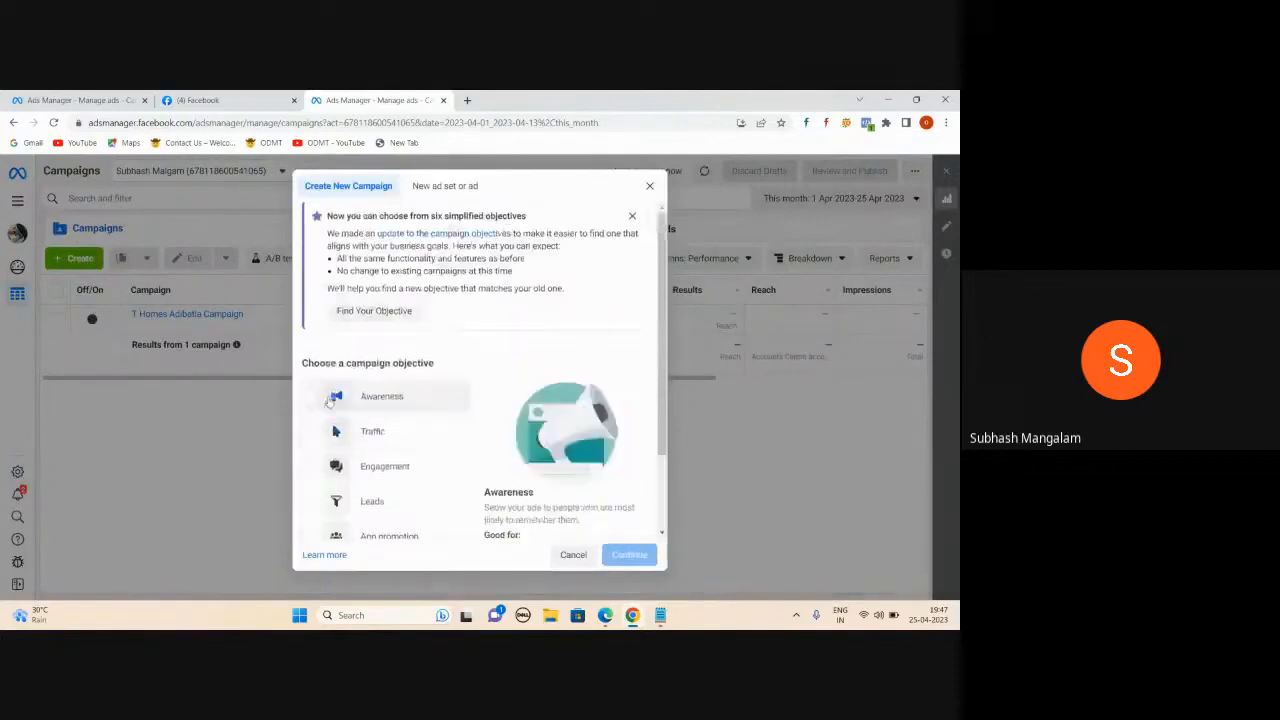
pyautogui.click(309, 398)
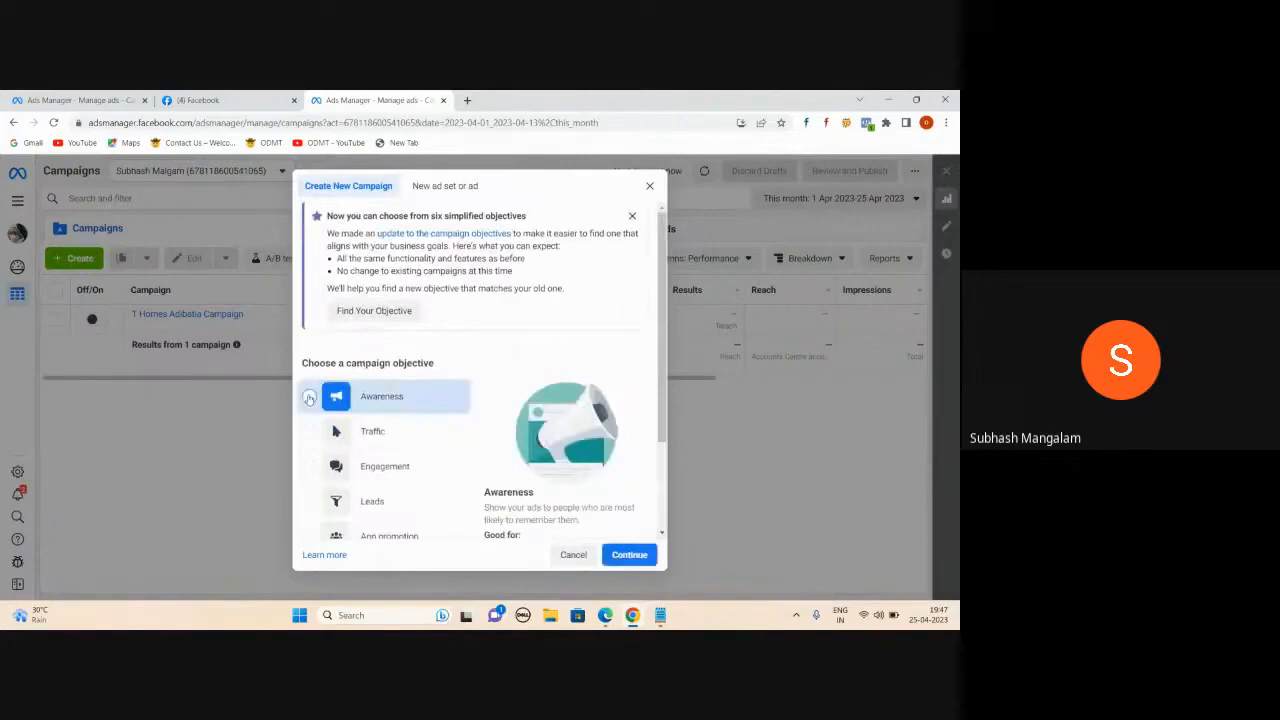
pyautogui.click(621, 554)
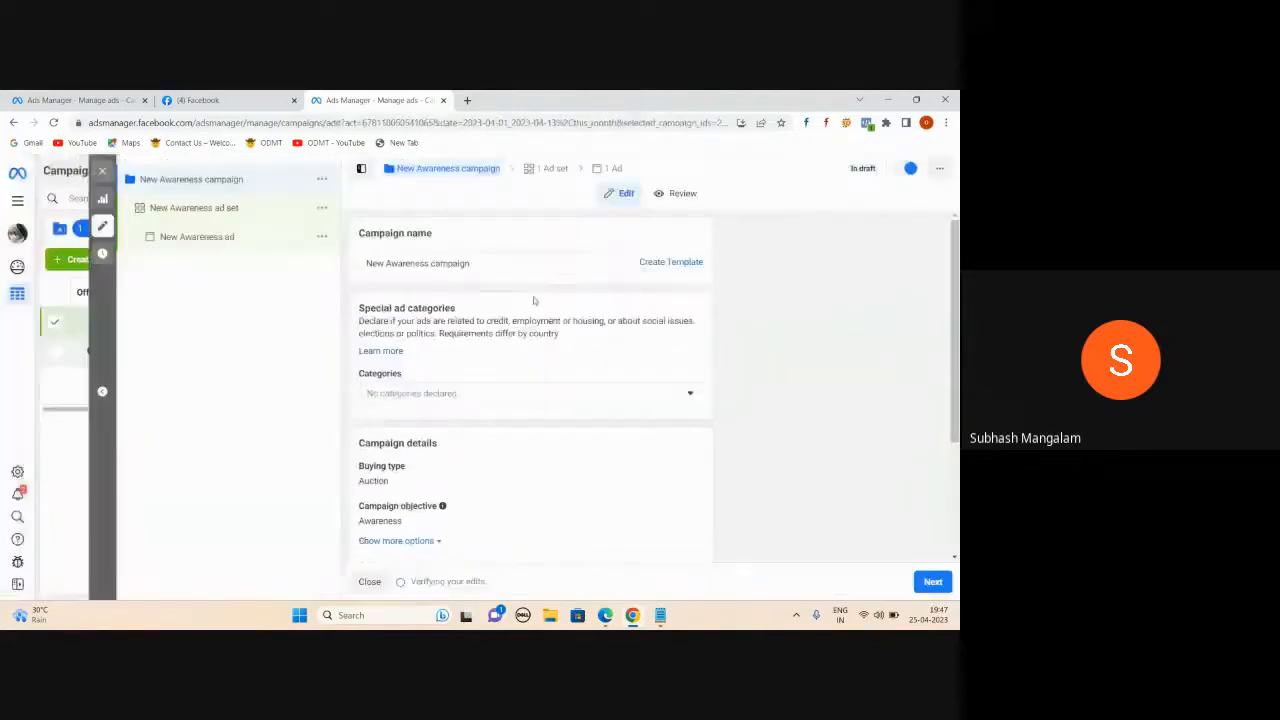
# Name the campaign 'ODMT Campaign' and continue to its ad set.
pyautogui.click(478, 263)
pyautogui.hotkey('ctrl', 'a')
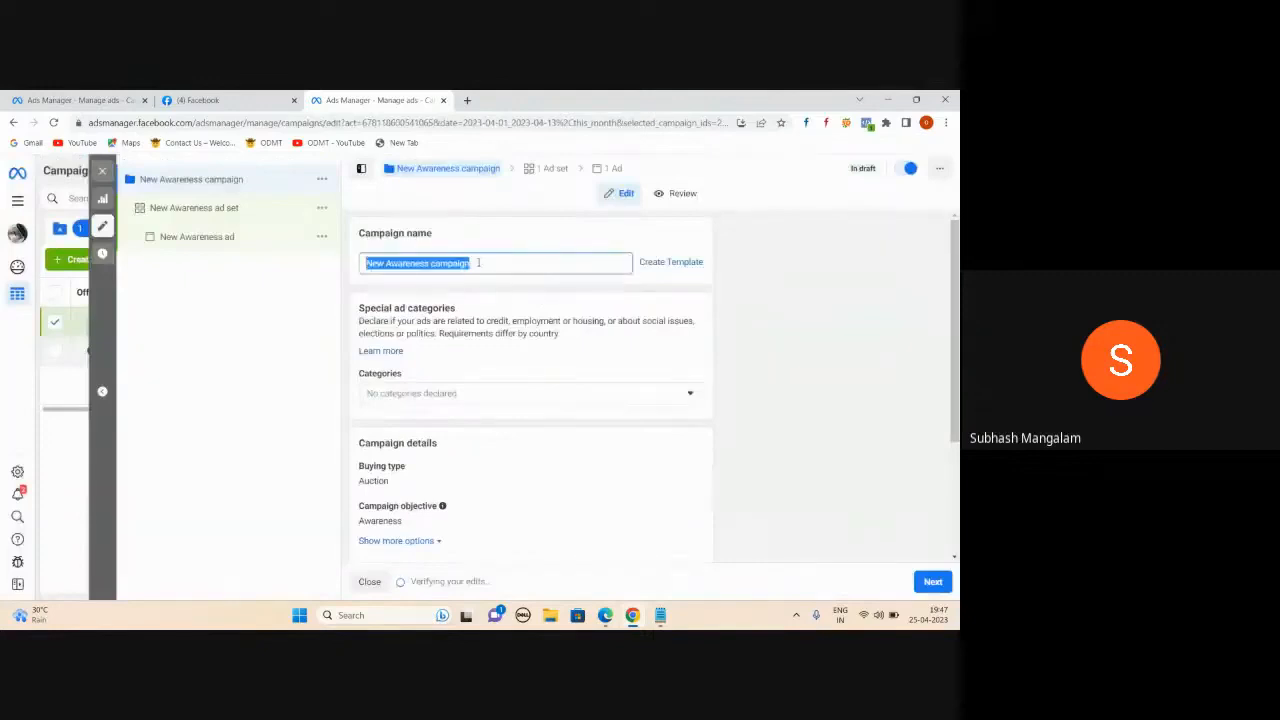
pyautogui.write('ODMT Cam')
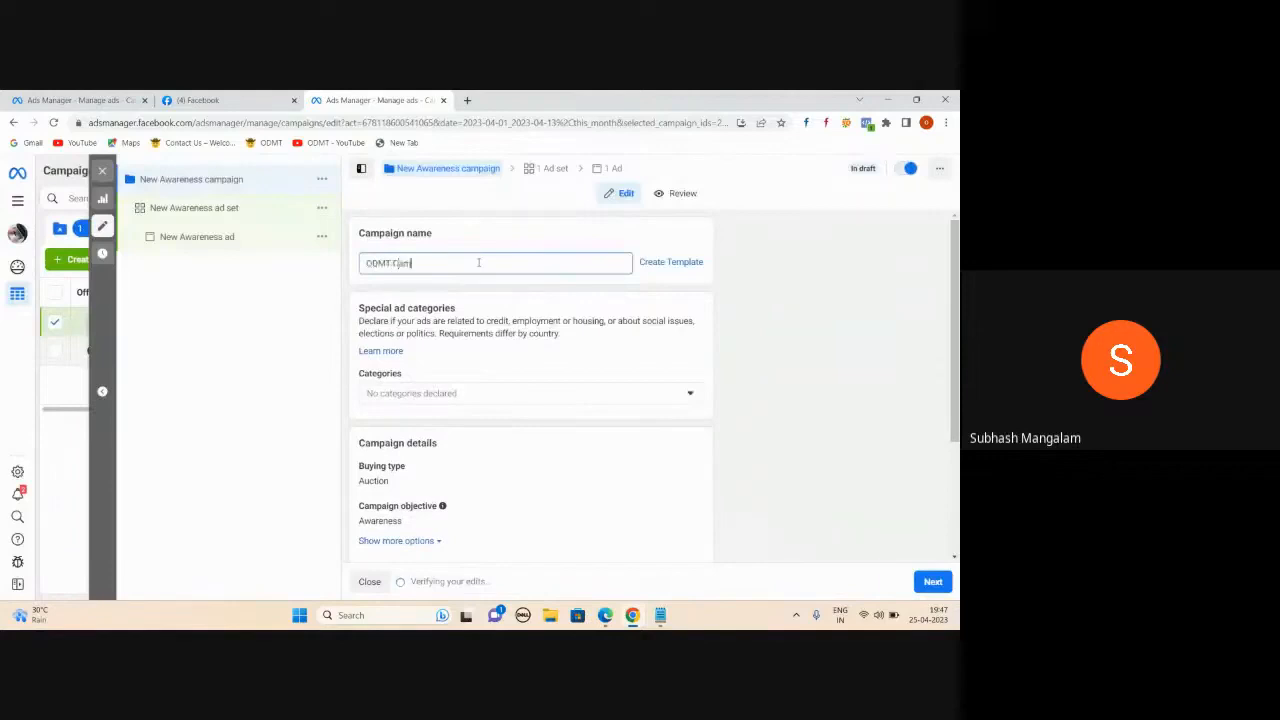
pyautogui.write('paign')
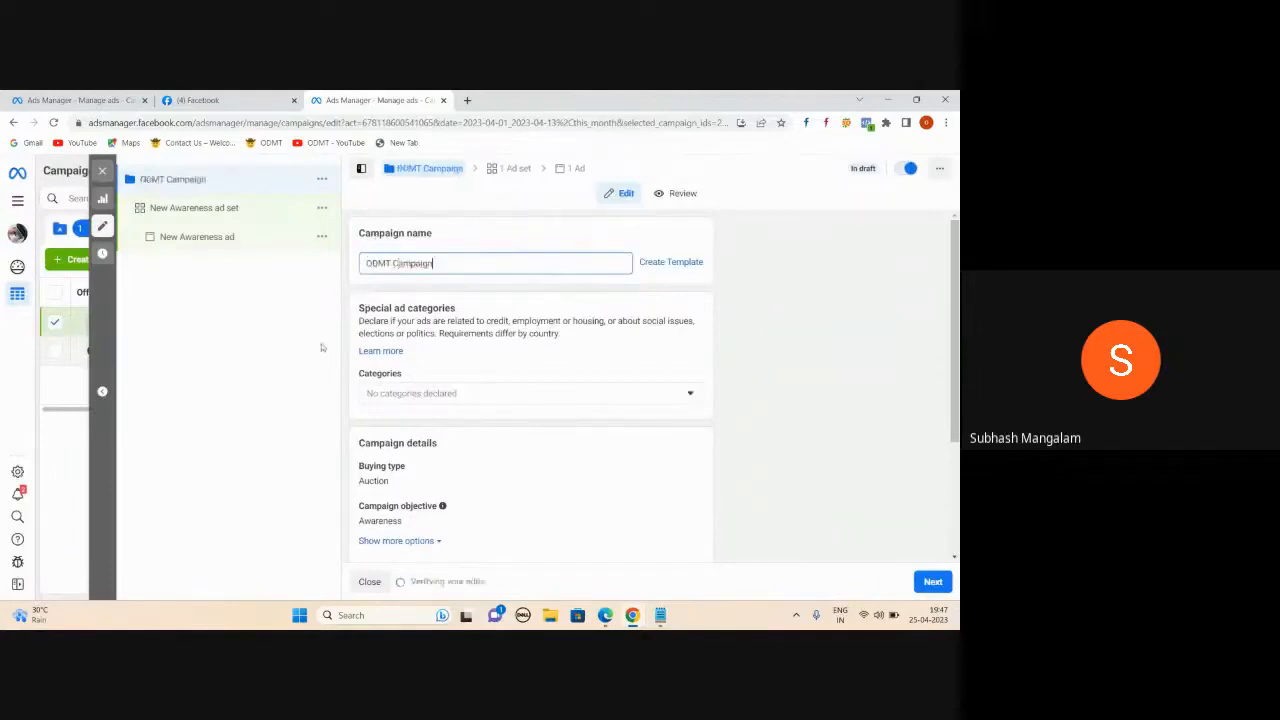
pyautogui.scroll(-3, 500, 395)
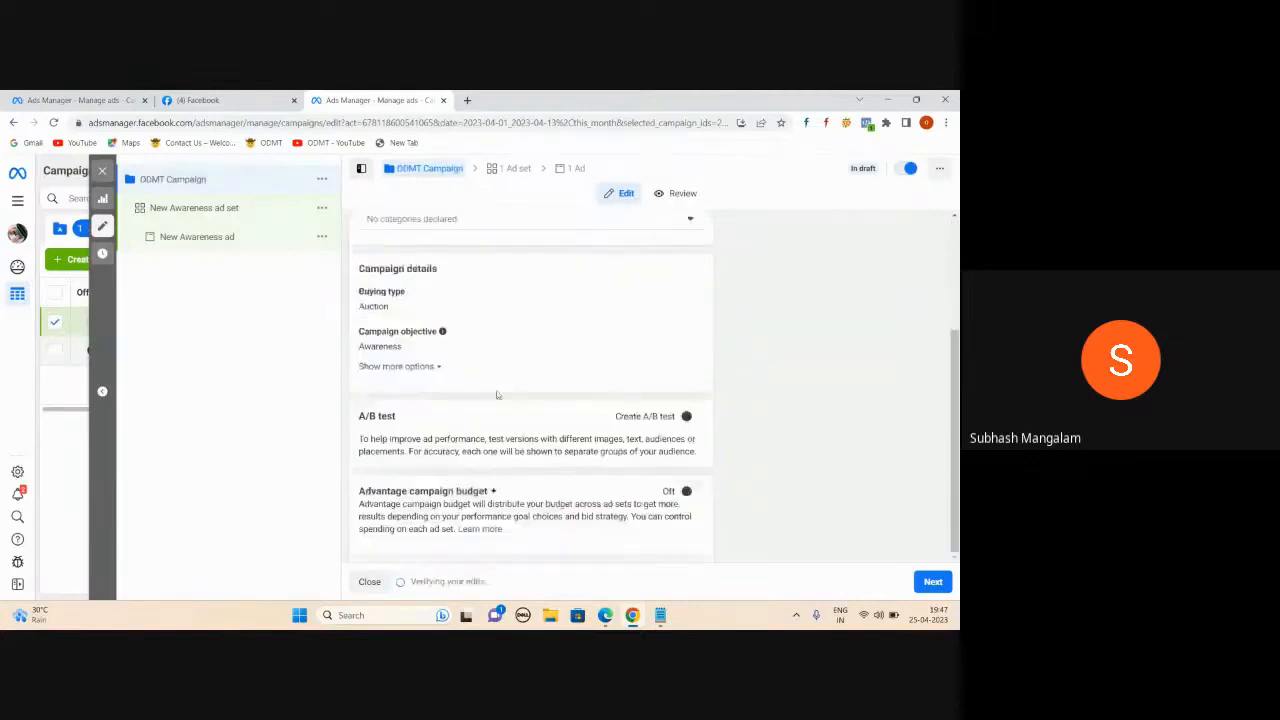
pyautogui.click(934, 584)
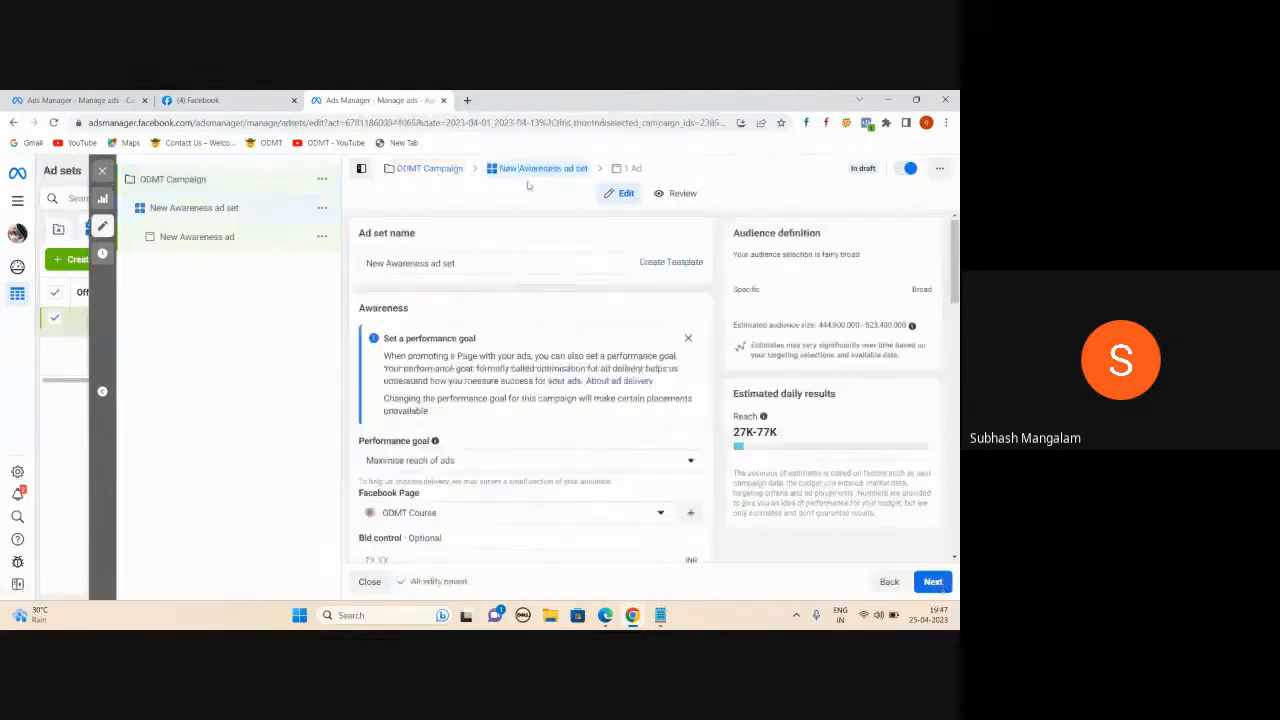
# Raise the ad set's daily budget from ₹200.00 to ₹500.00.
pyautogui.scroll(-2, 520, 440)
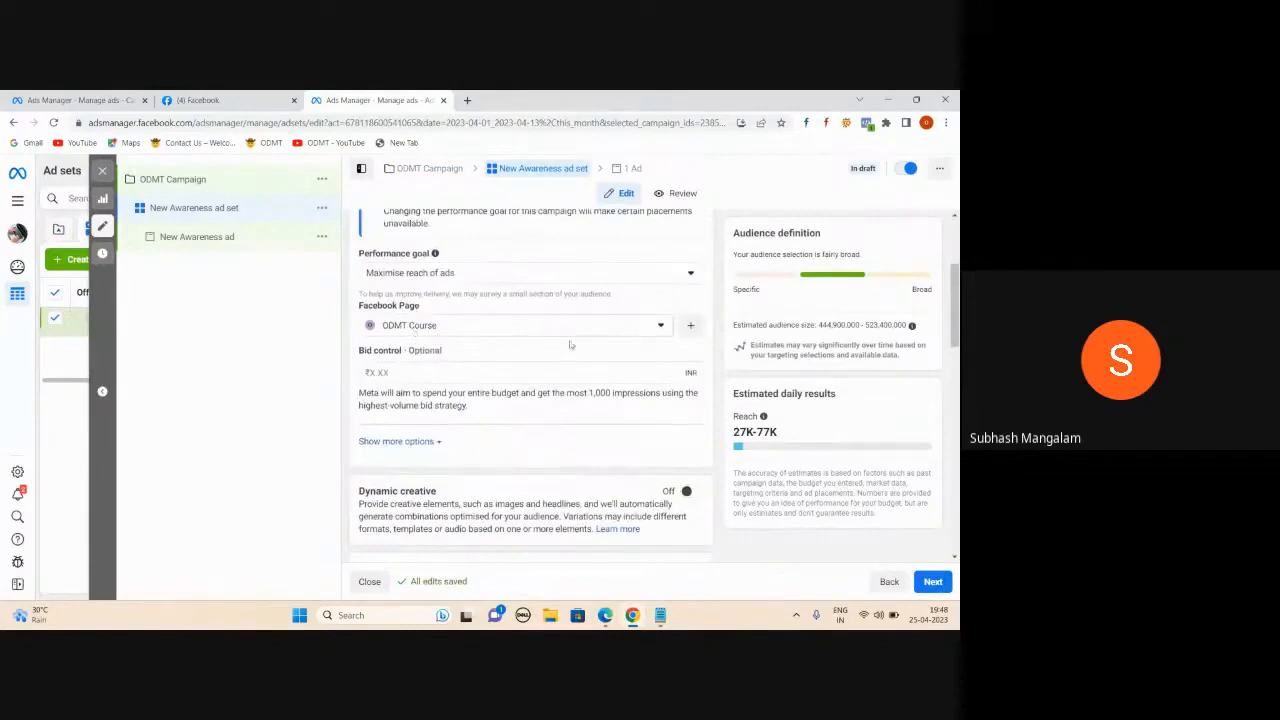
pyautogui.click(660, 328)
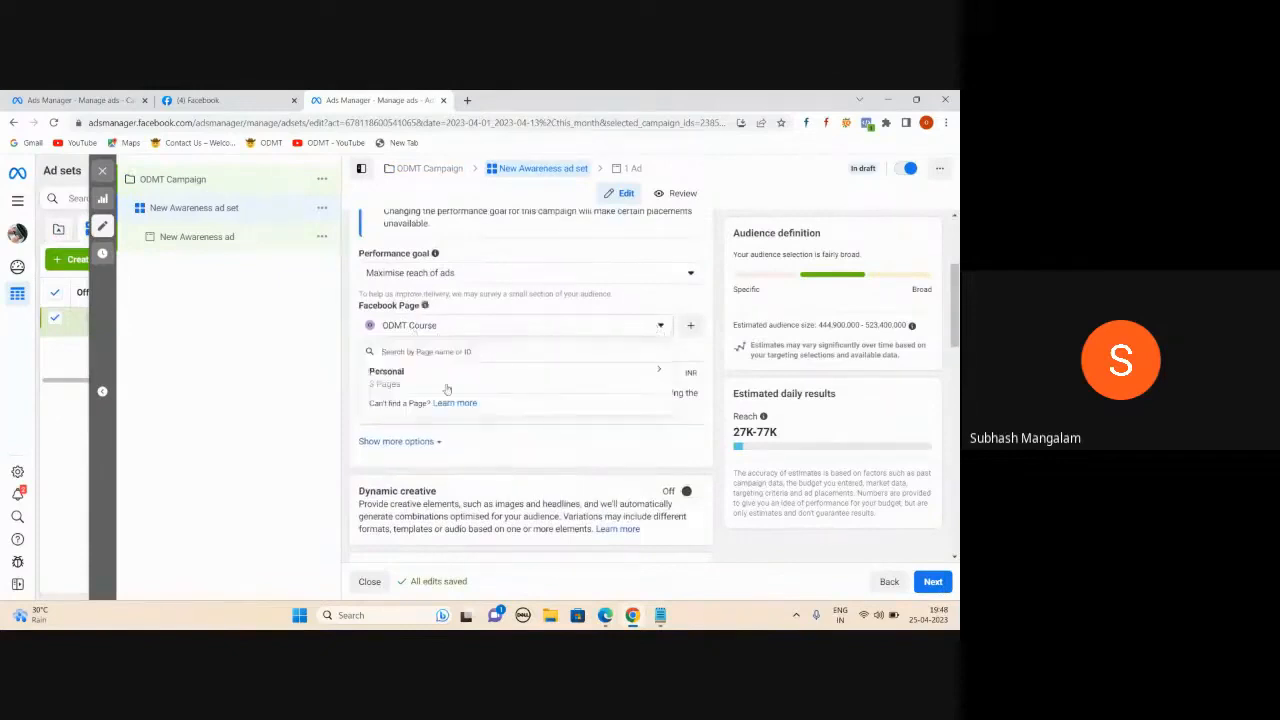
pyautogui.click(660, 328)
pyautogui.scroll(-5, 600, 332)
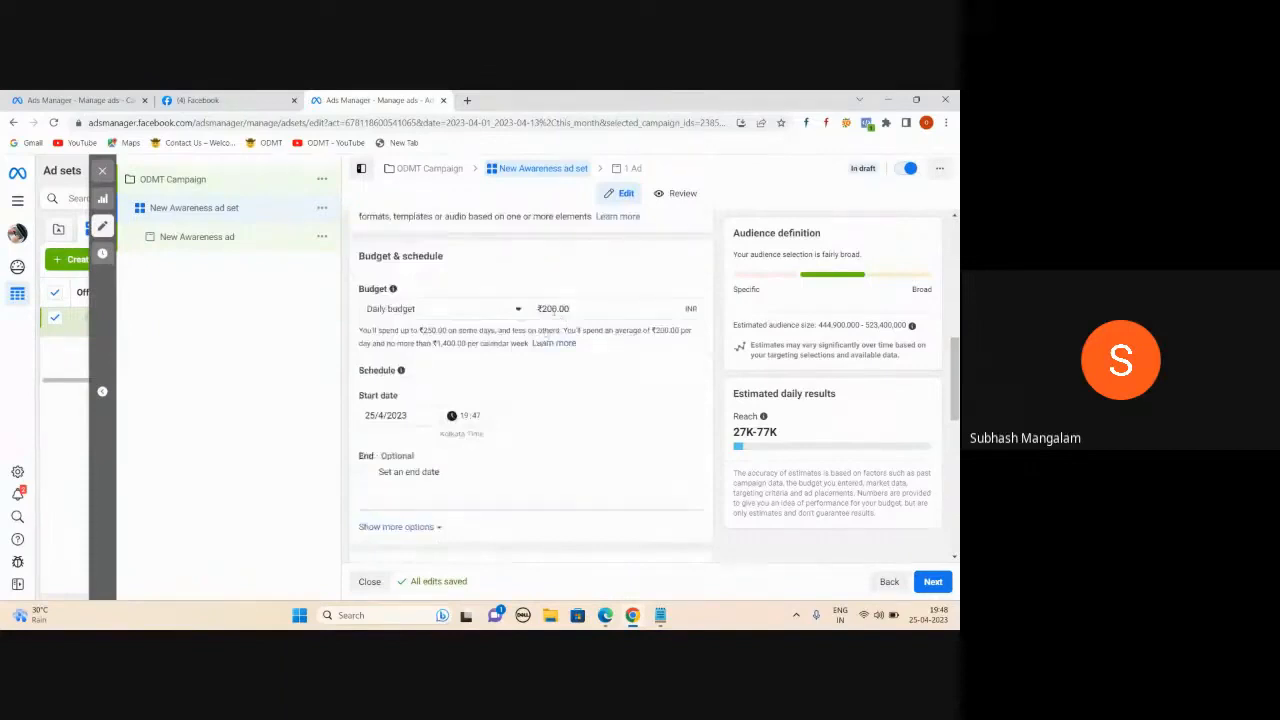
pyautogui.click(547, 308)
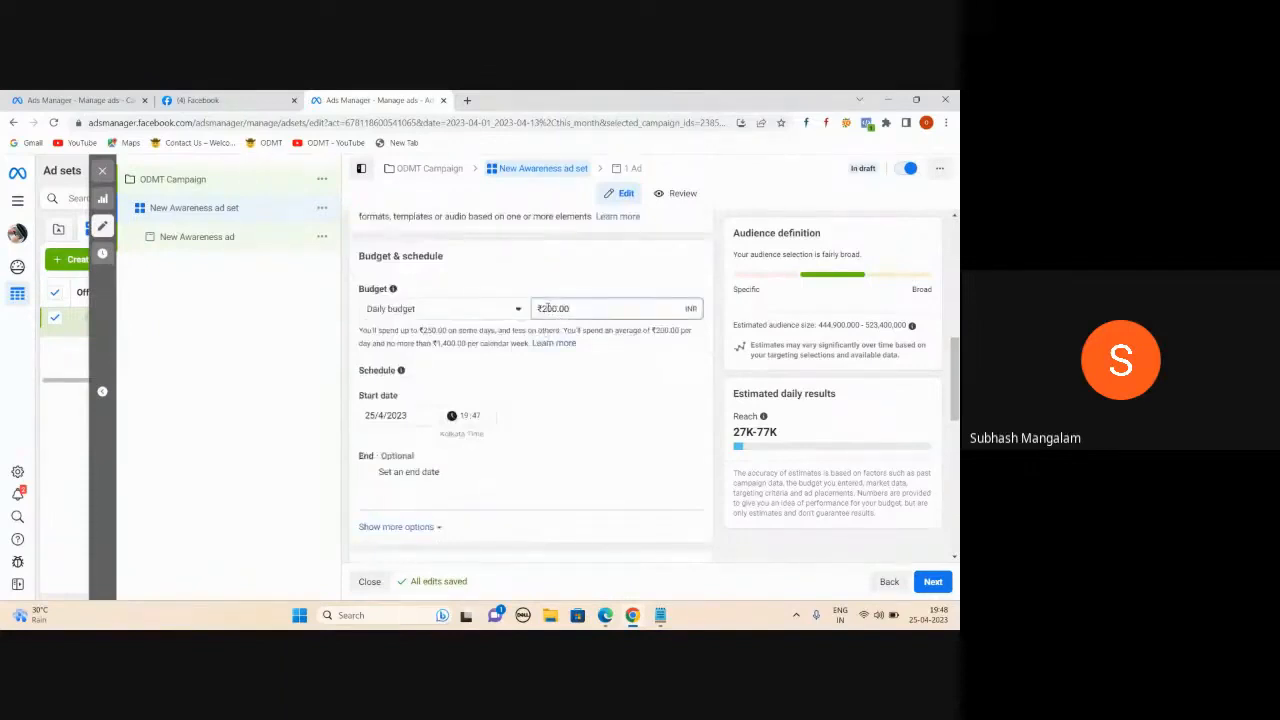
pyautogui.doubleClick(553, 308)
pyautogui.write('500')
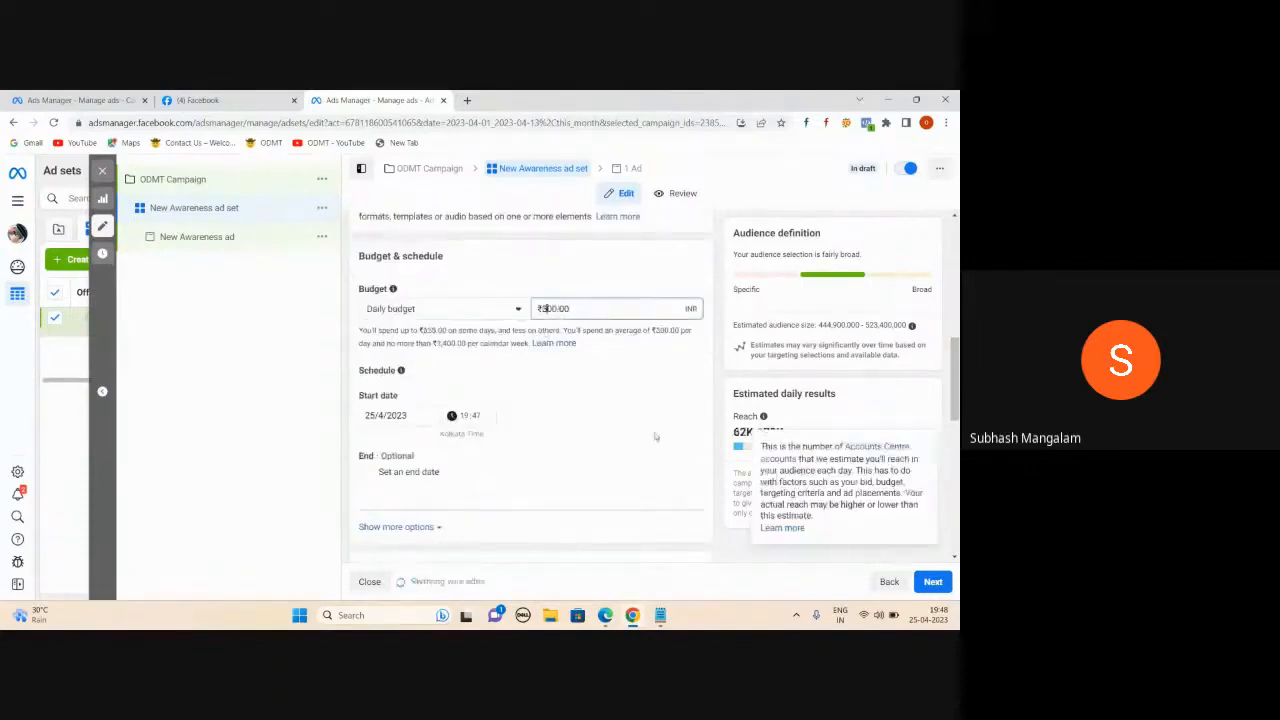
pyautogui.click(608, 412)
# Remove India from the audience's targeted locations.
pyautogui.scroll(-3, 606, 409)
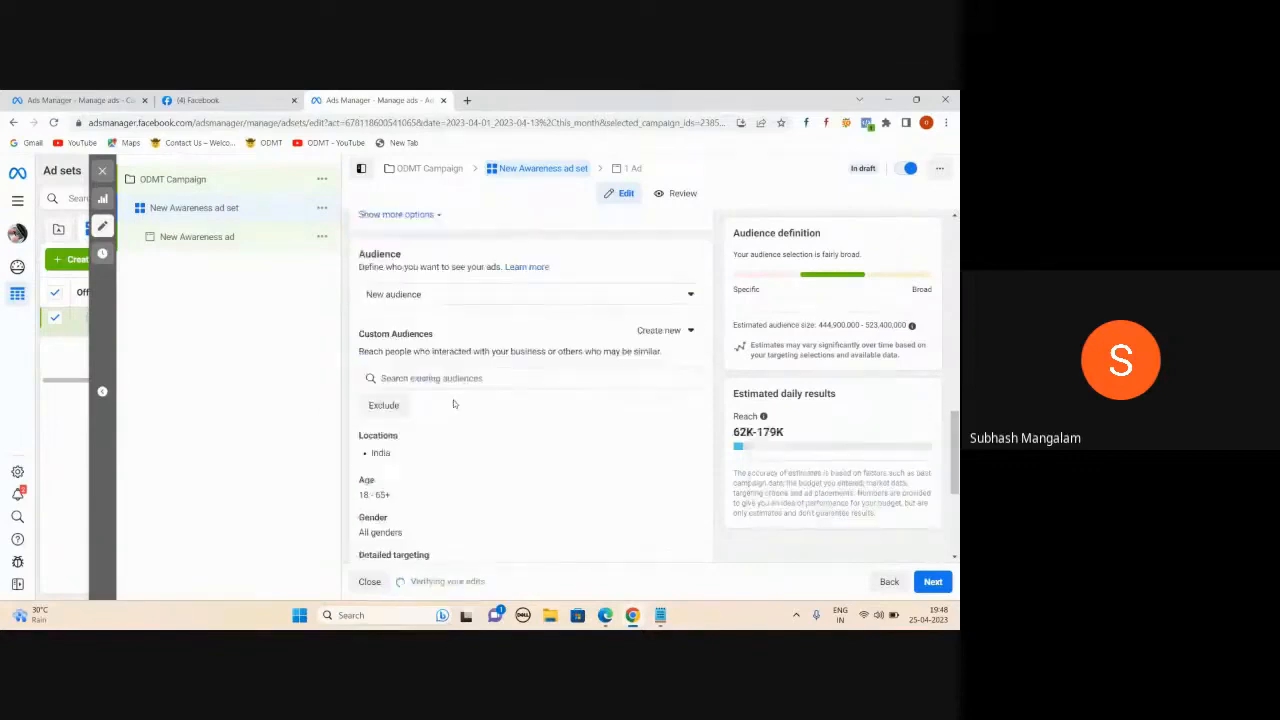
pyautogui.scroll(-2, 470, 395)
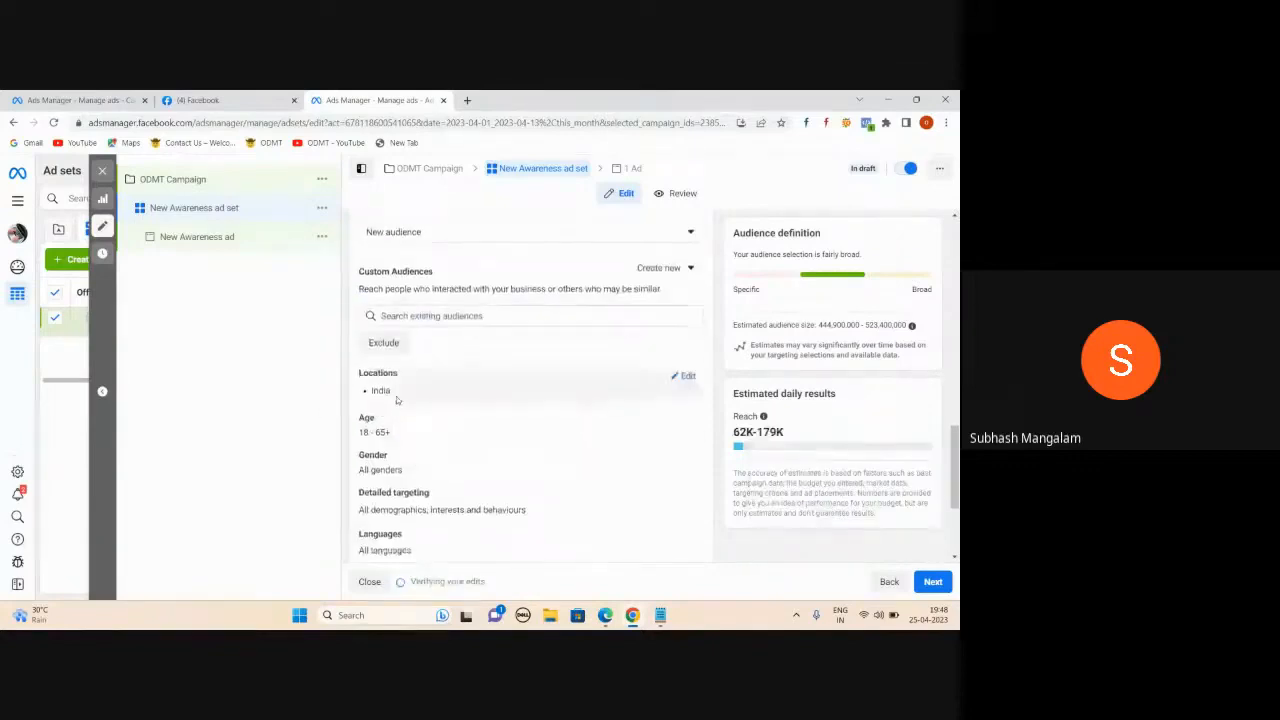
pyautogui.click(684, 376)
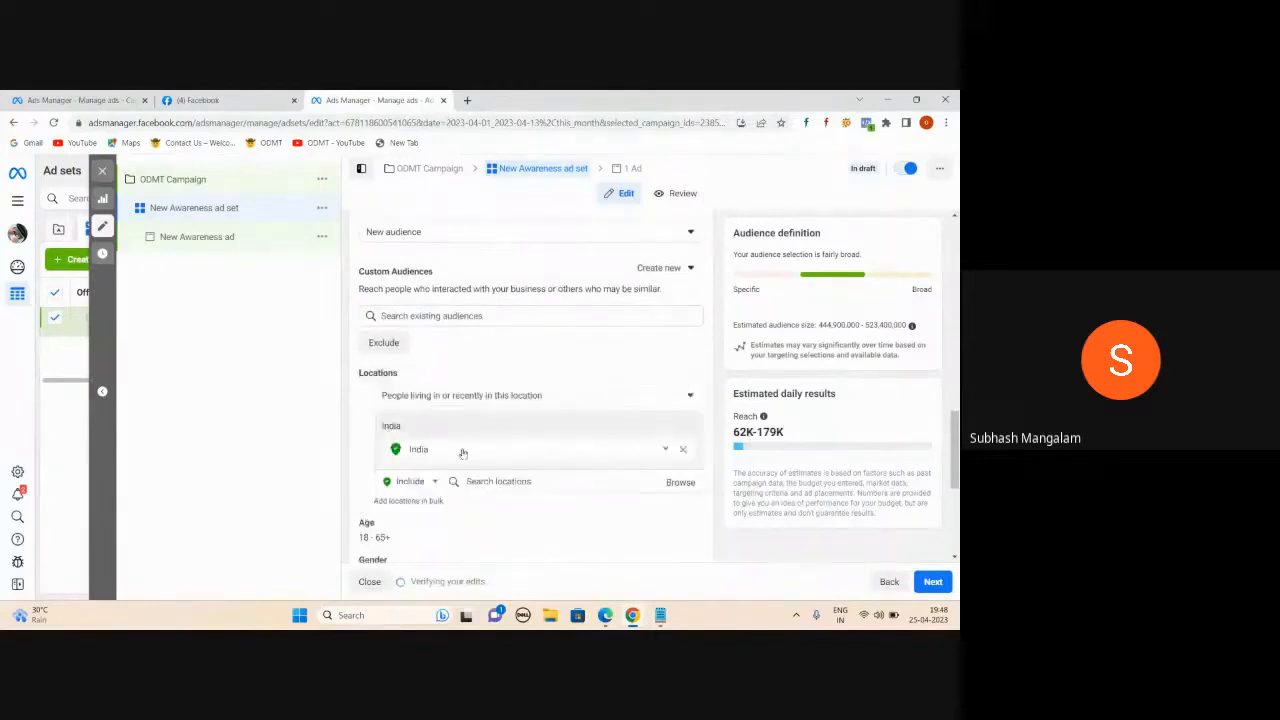
pyautogui.click(683, 449)
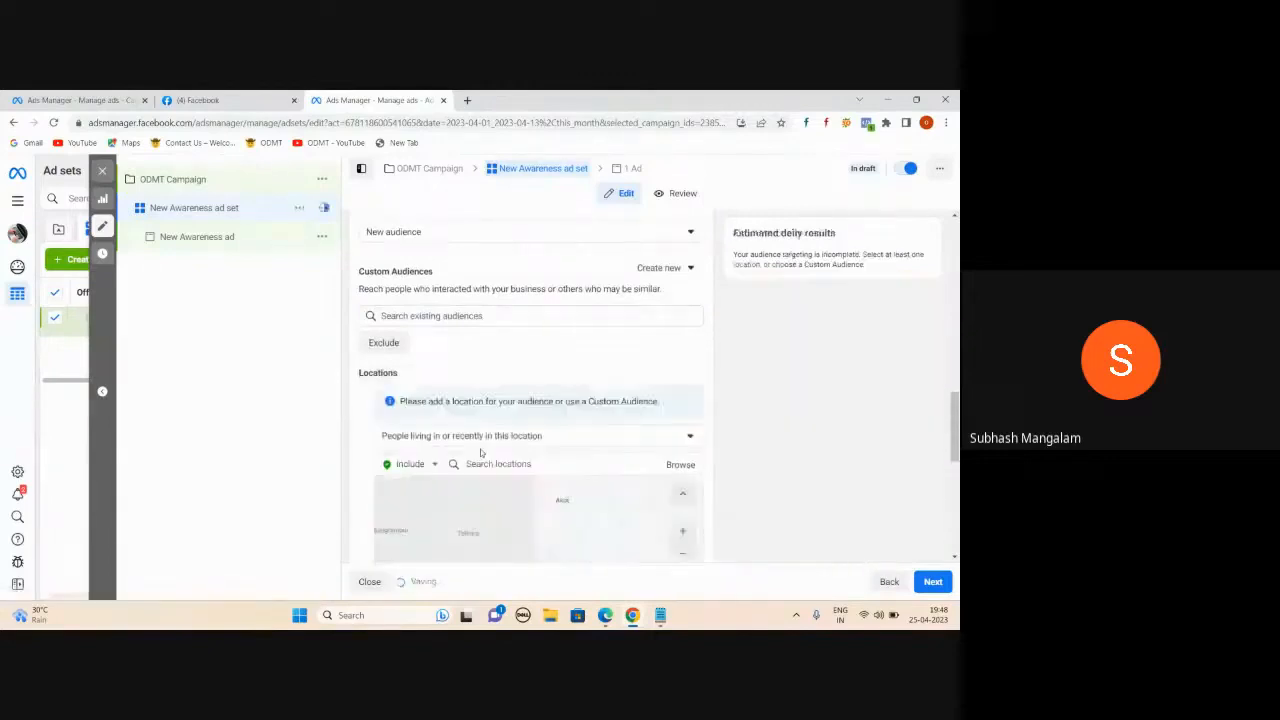
# Add Hyderabad, Telangana (+40 km) as the target city, then bring the Meet call forward.
pyautogui.click(481, 464)
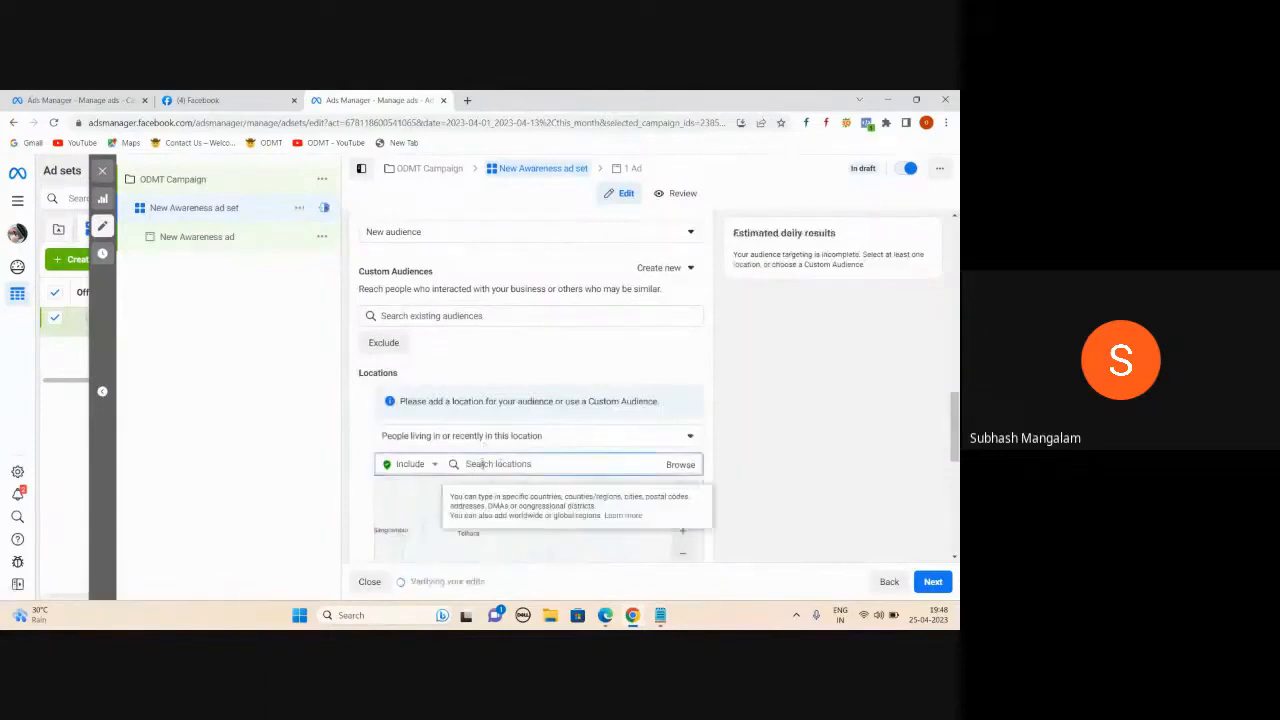
pyautogui.write('hyderabad')
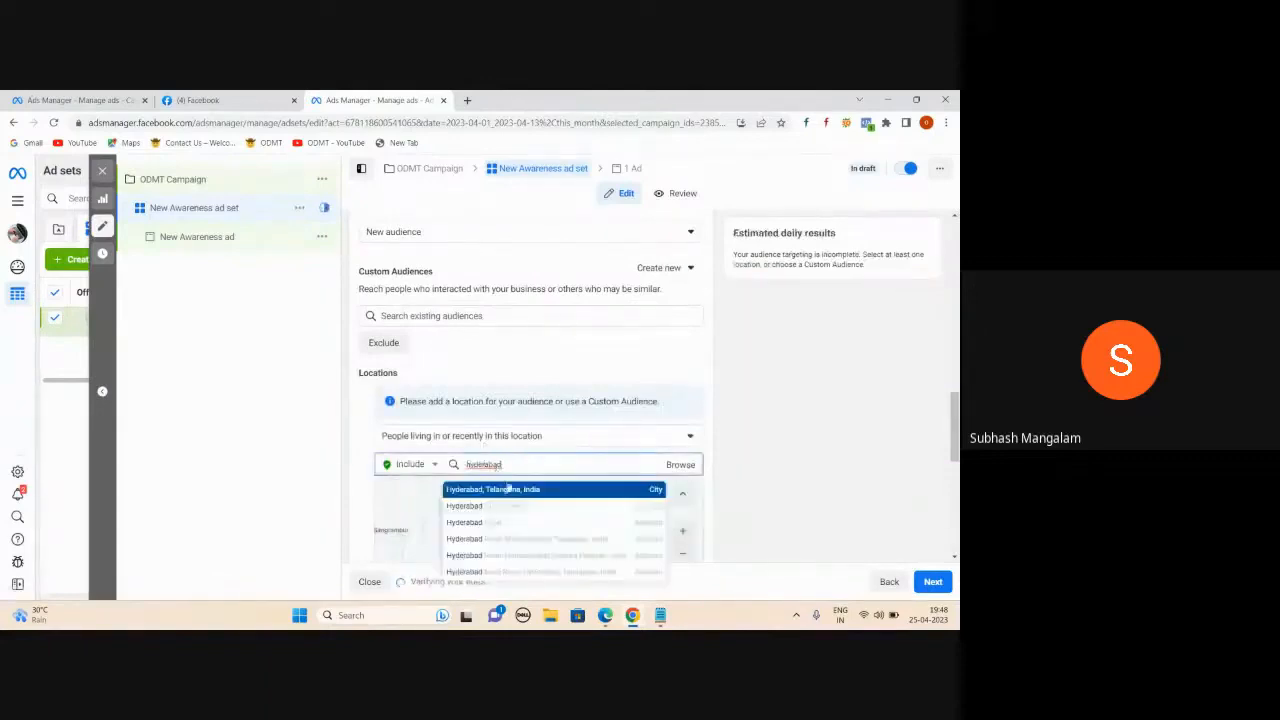
pyautogui.click(508, 490)
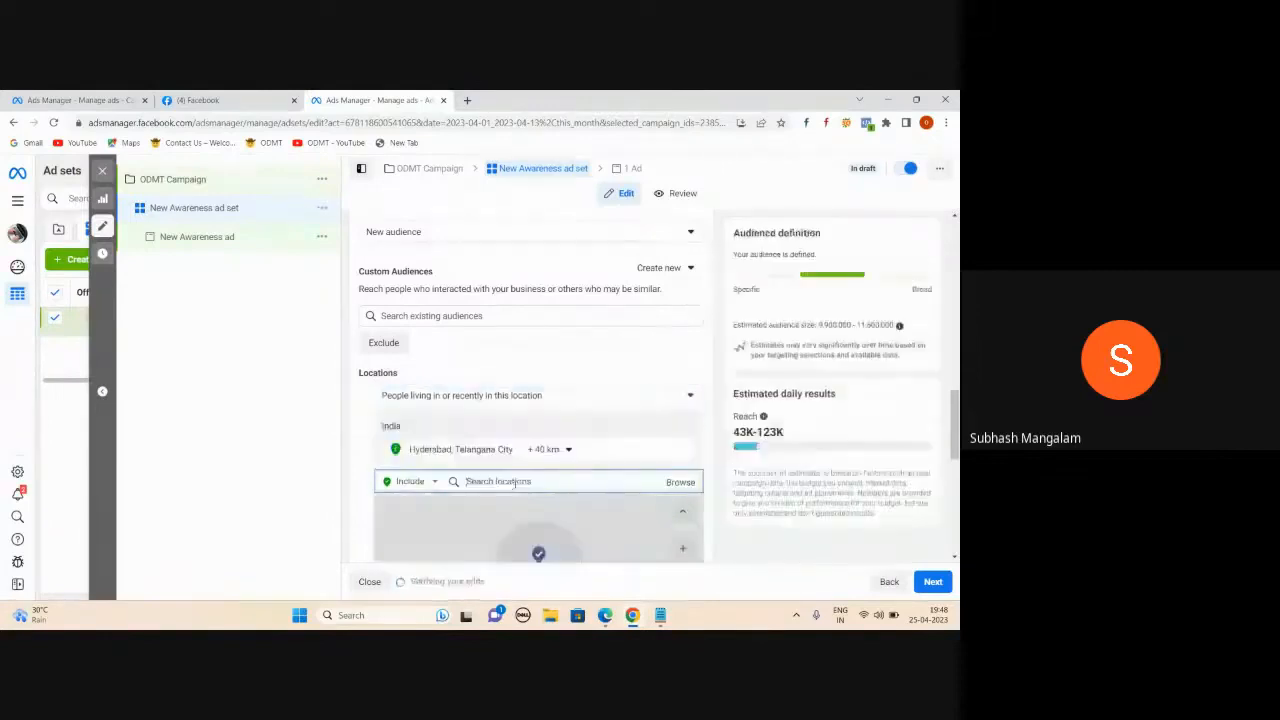
pyautogui.moveTo(605, 614)
pyautogui.click(600, 570)
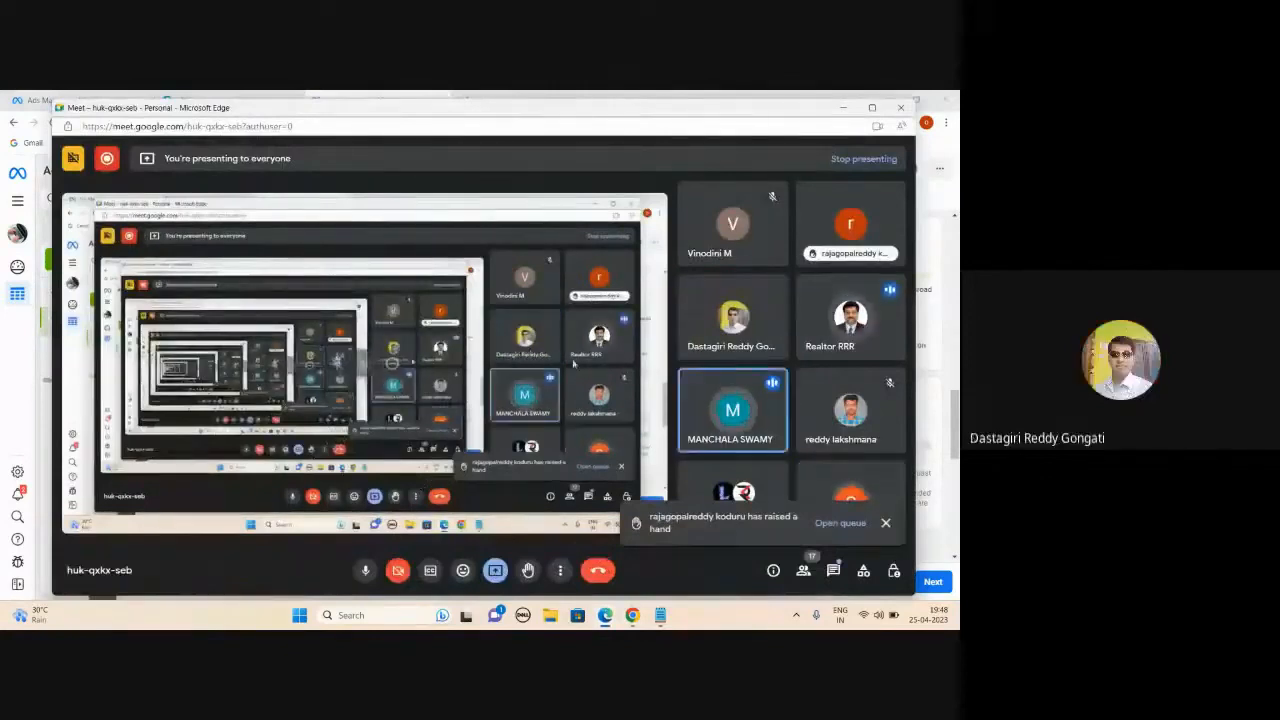
# Minimize the Meet window so the Hyderabad-targeted ad set shows in the shared screen.
pyautogui.click(843, 108)
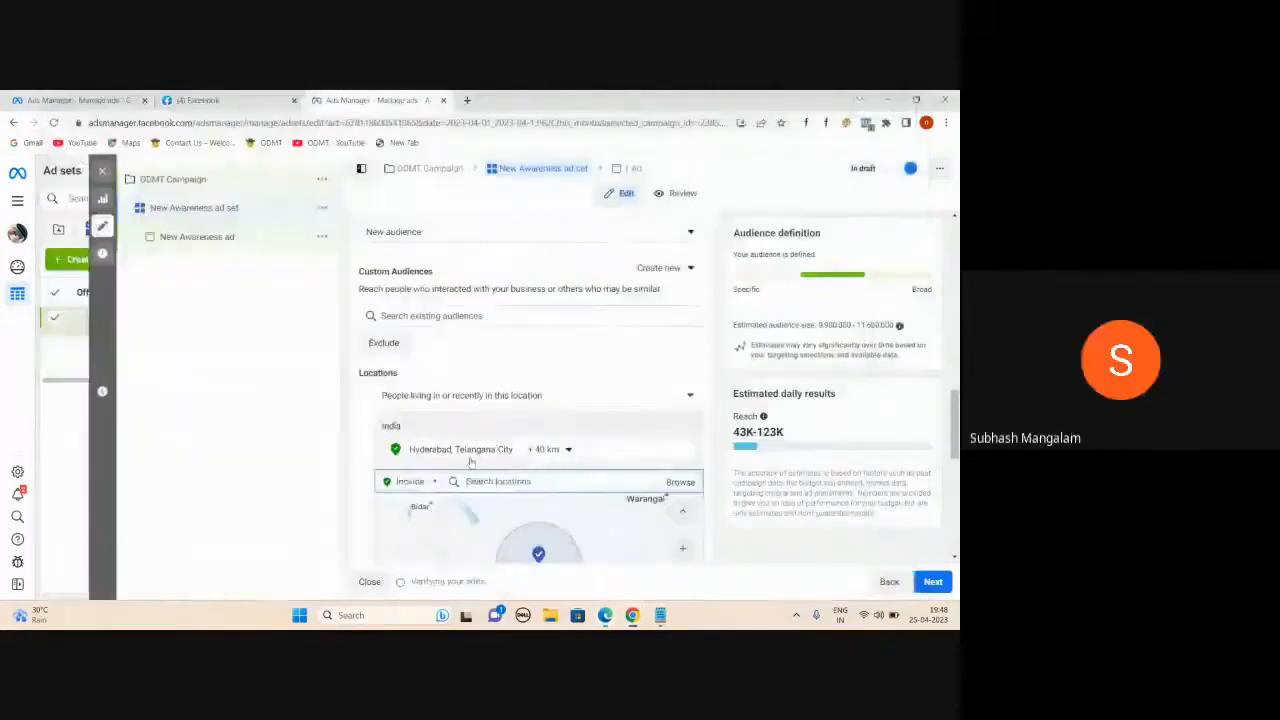
pyautogui.moveTo(604, 616)
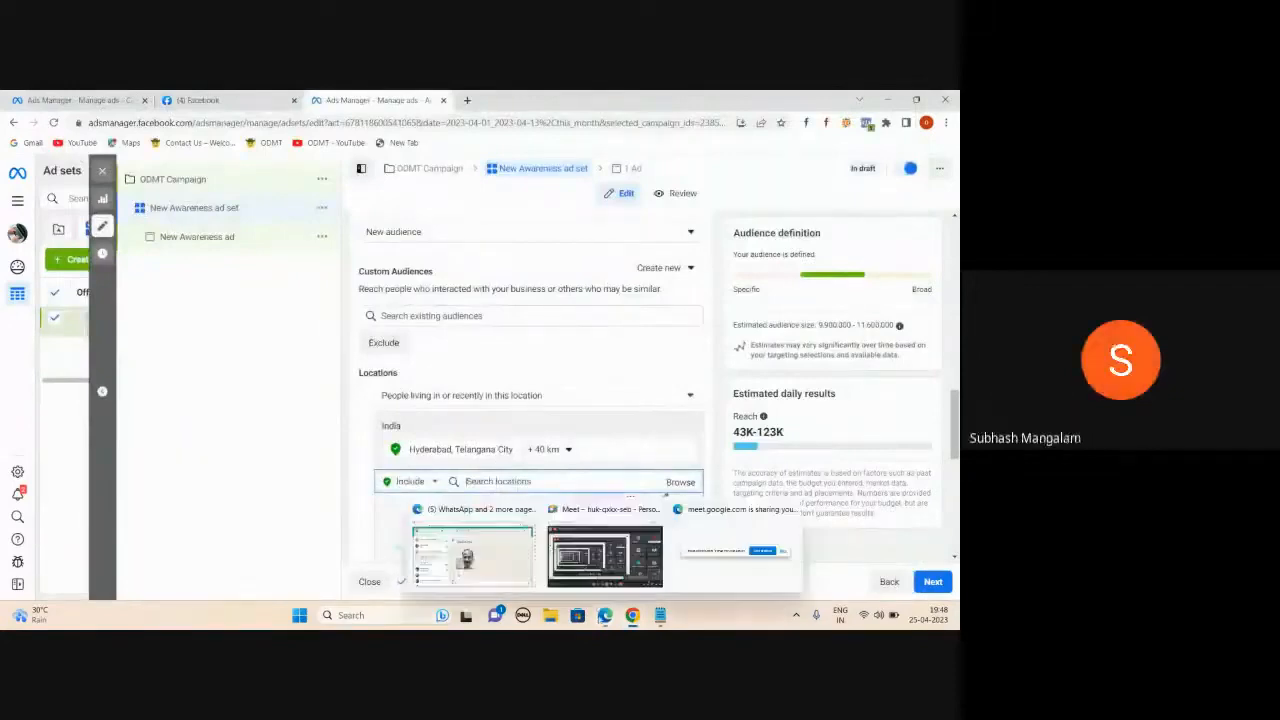
pyautogui.click(598, 572)
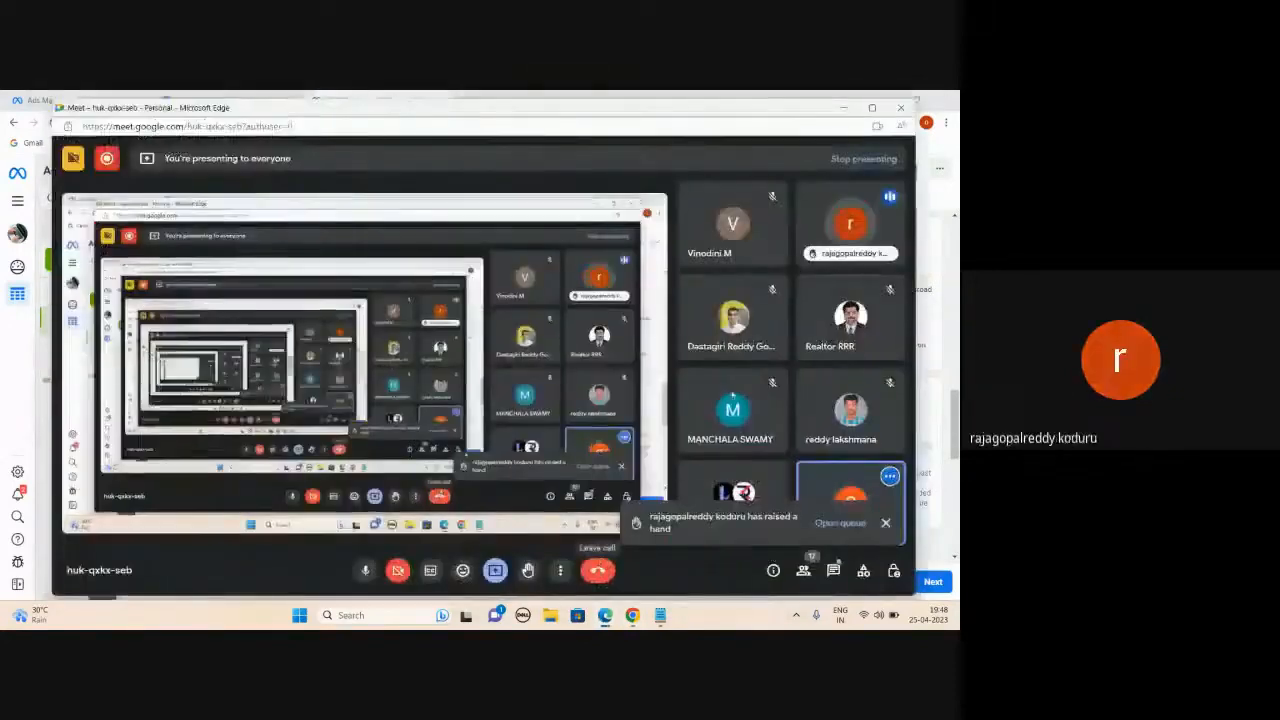
pyautogui.click(843, 107)
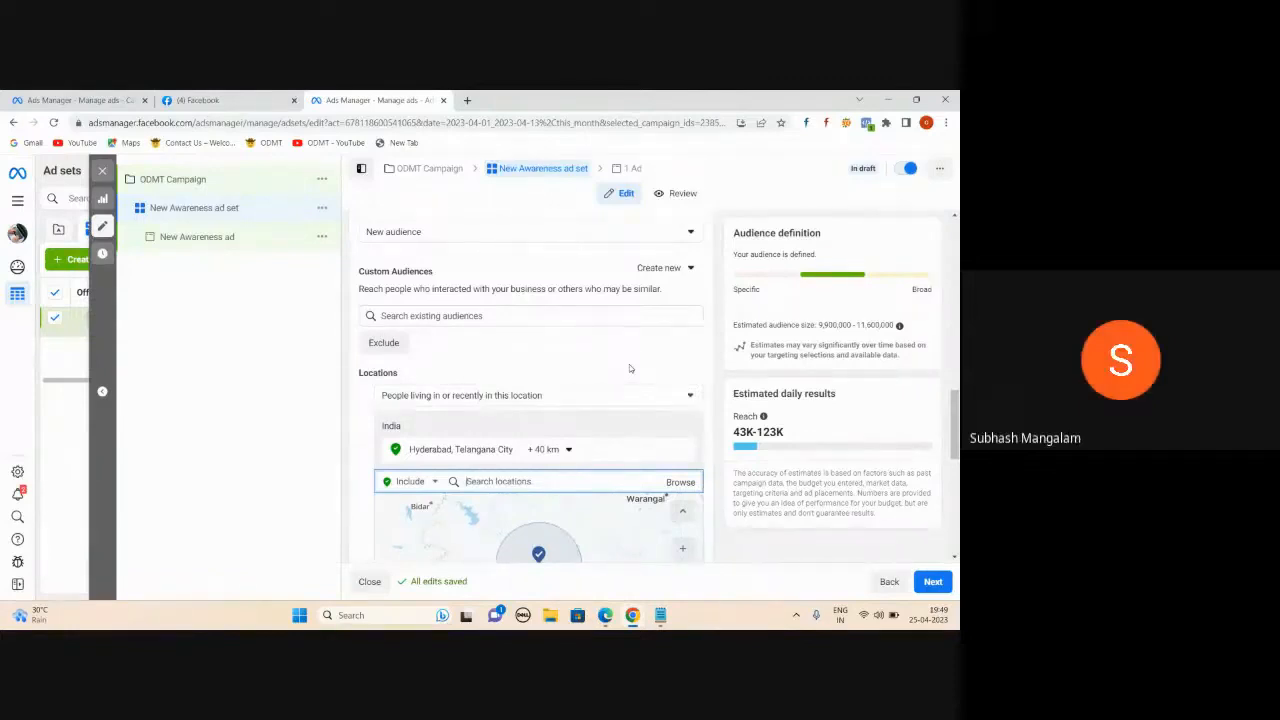
# Set the audience age range to 30 minimum and 60 maximum.
pyautogui.scroll(-3, 600, 300)
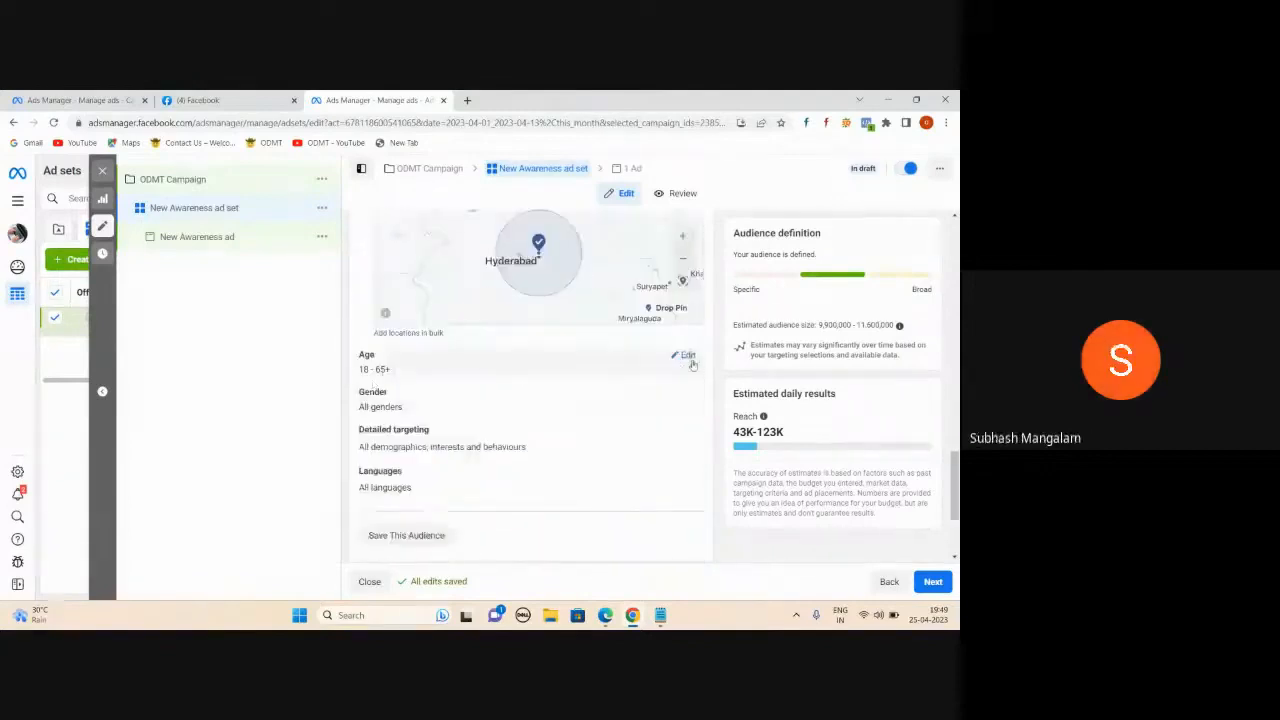
pyautogui.click(690, 358)
pyautogui.click(400, 378)
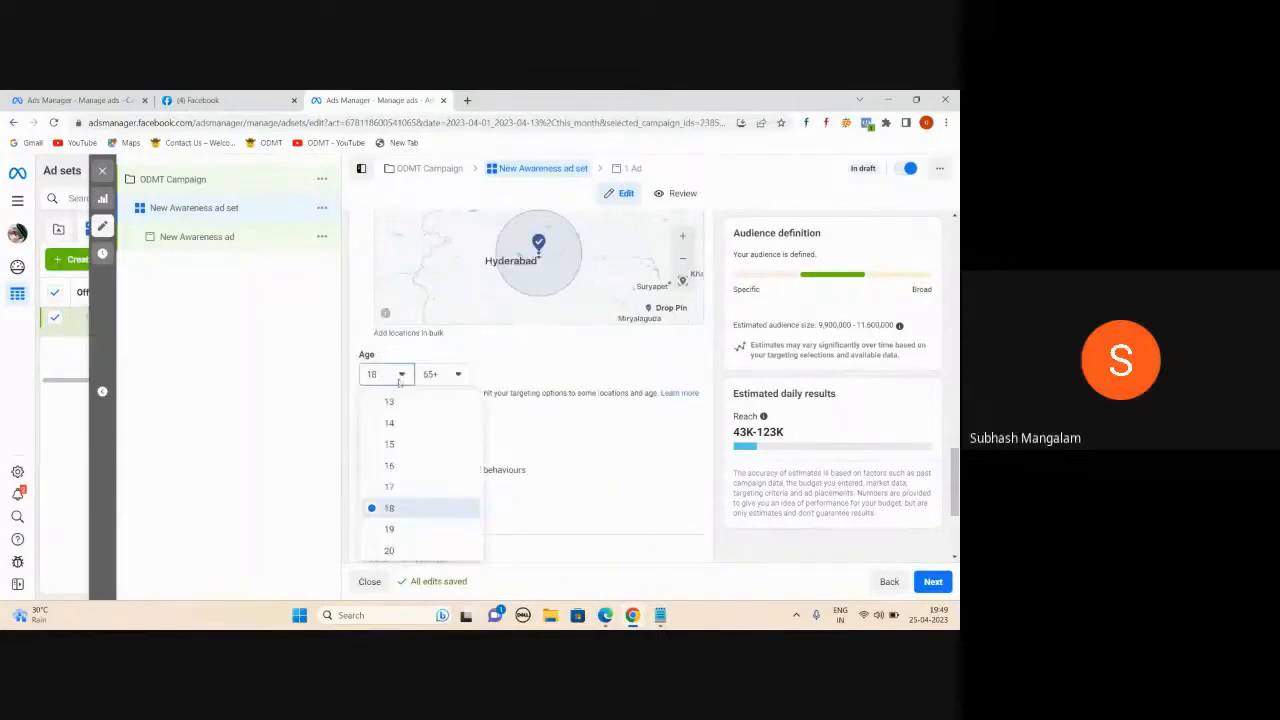
pyautogui.scroll(-1, 412, 478)
pyautogui.scroll(-3, 412, 478)
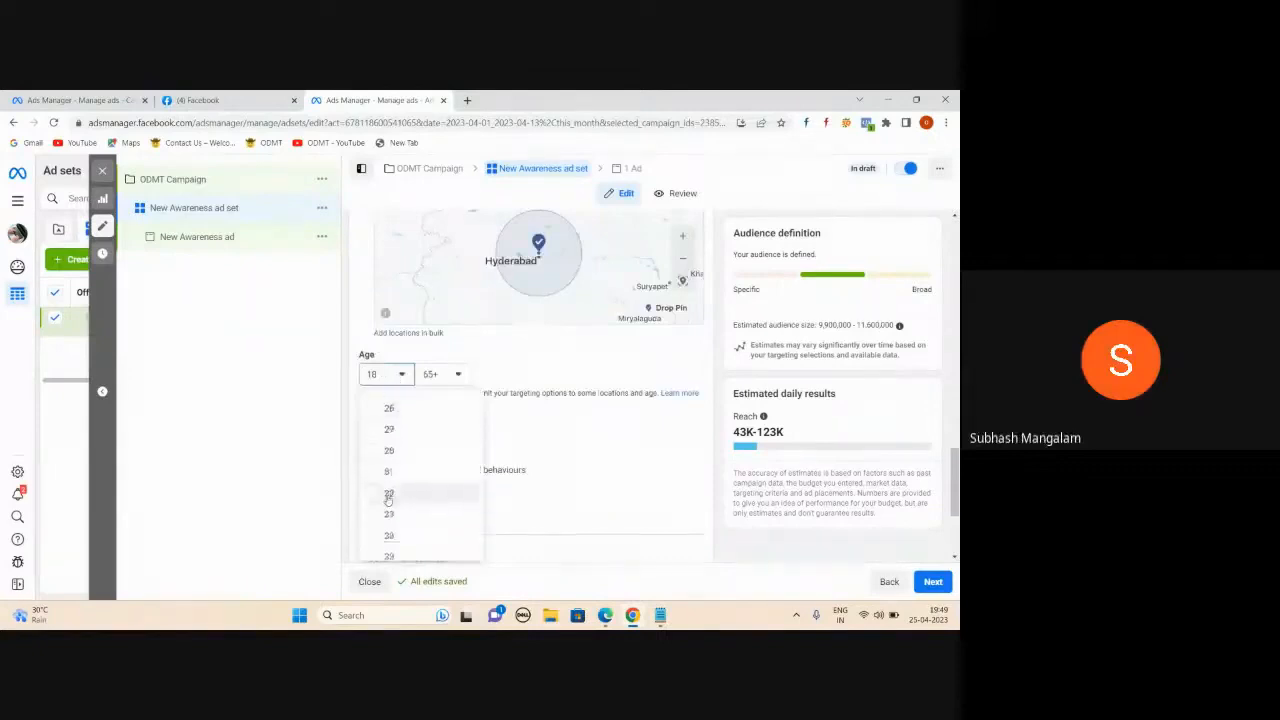
pyautogui.click(380, 451)
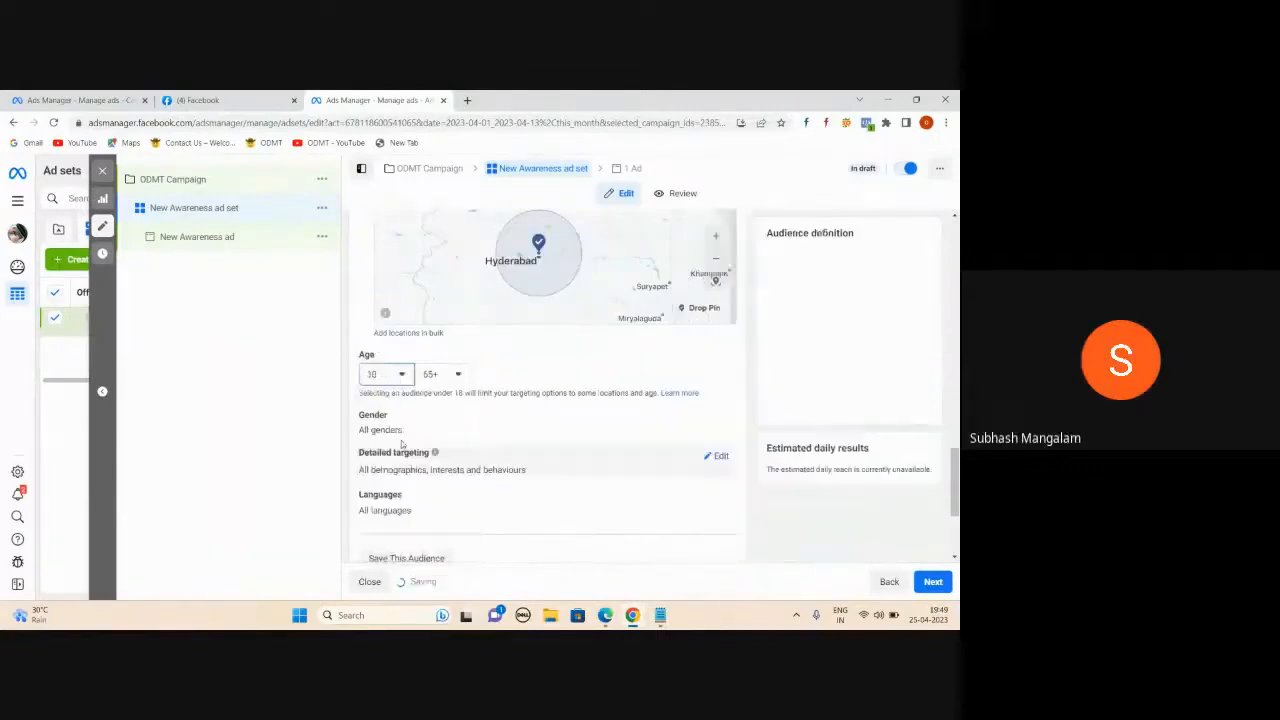
pyautogui.click(456, 375)
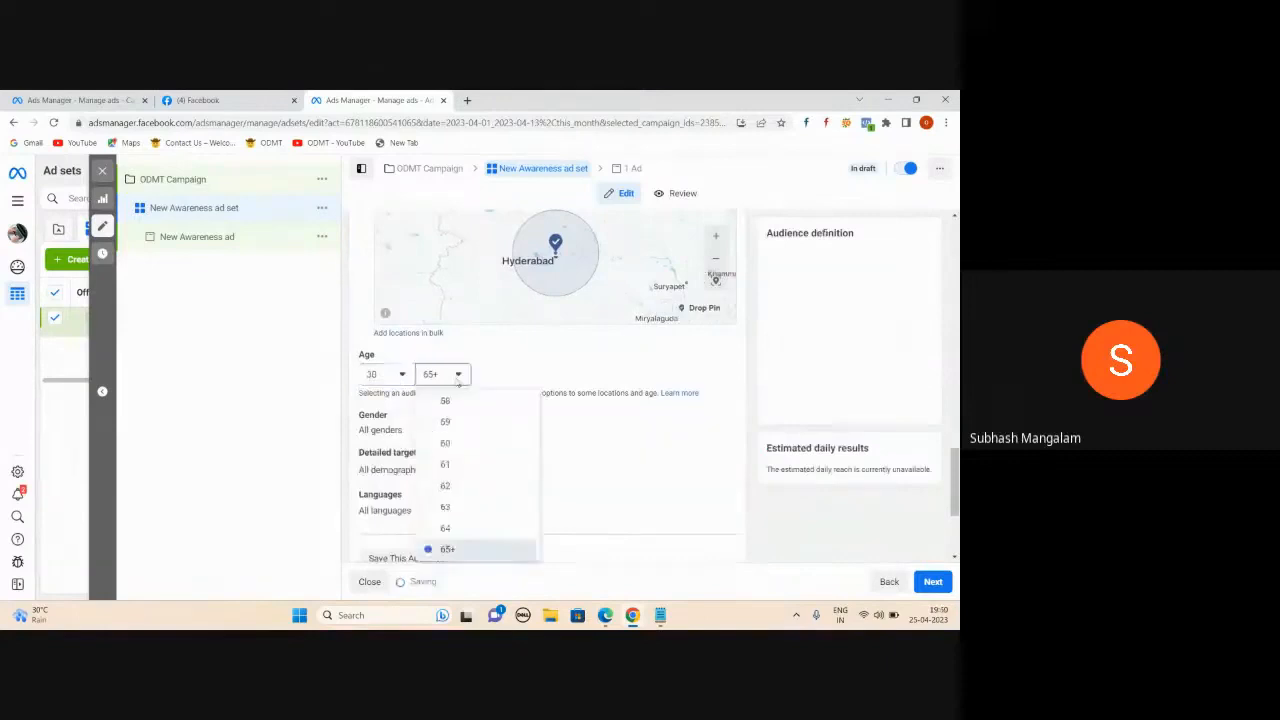
pyautogui.click(437, 443)
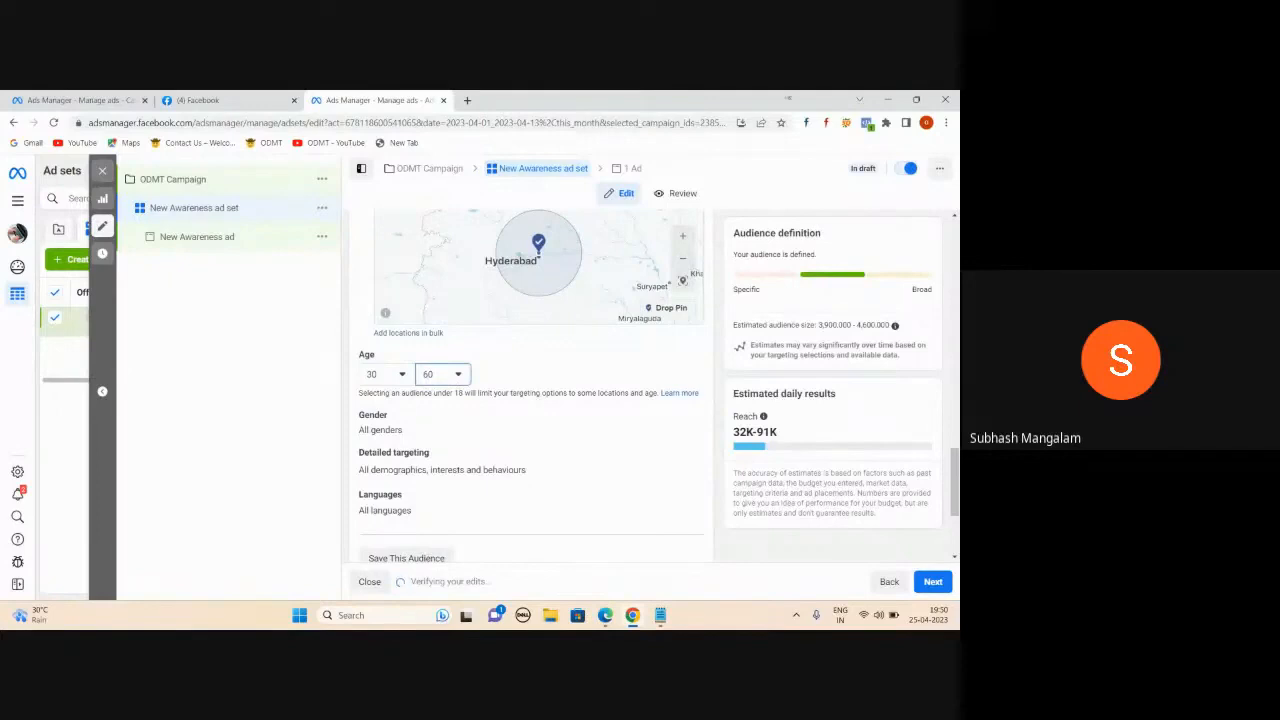
# Restrict the audience gender to men and continue to the ad setup.
pyautogui.click(686, 423)
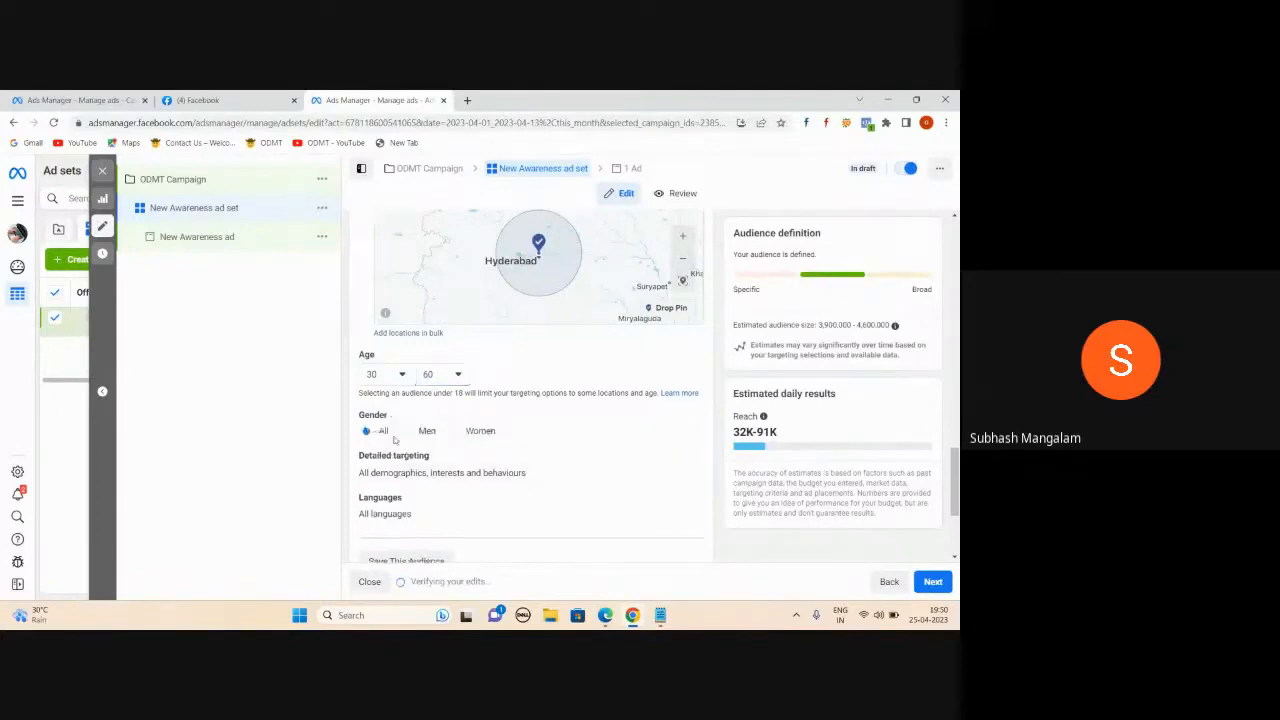
pyautogui.click(405, 431)
pyautogui.scroll(-3, 522, 408)
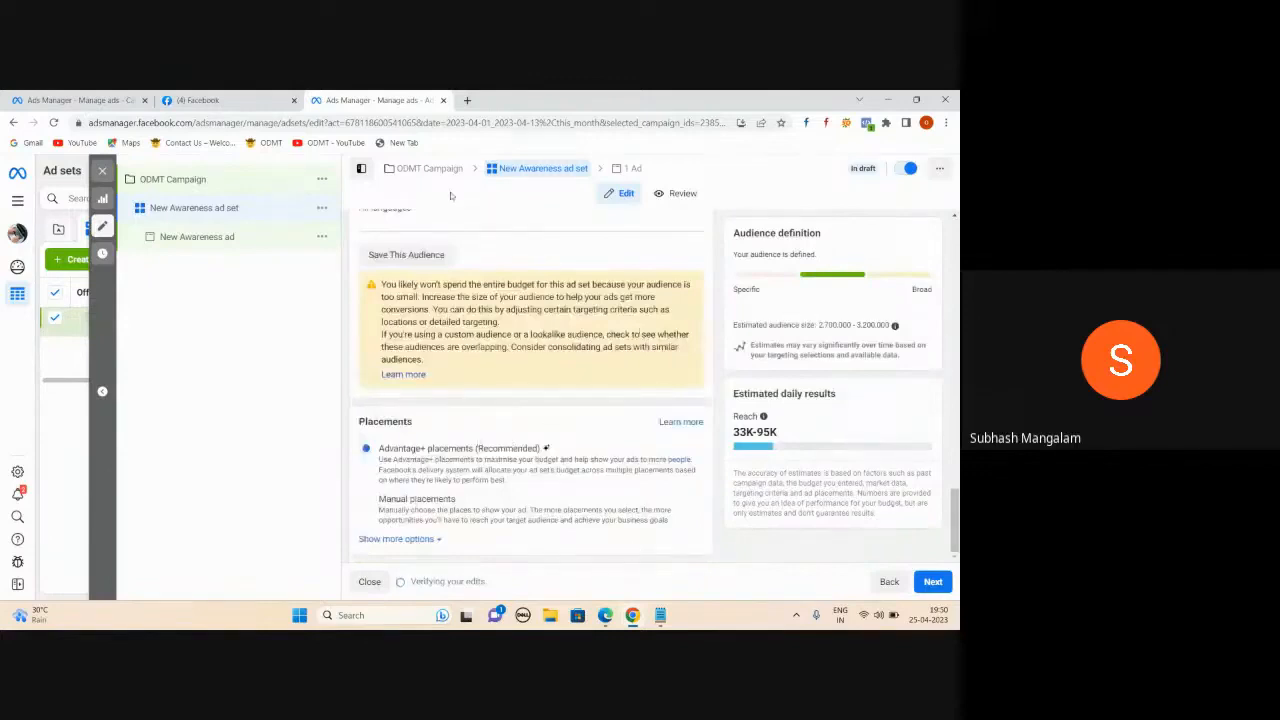
pyautogui.click(660, 615)
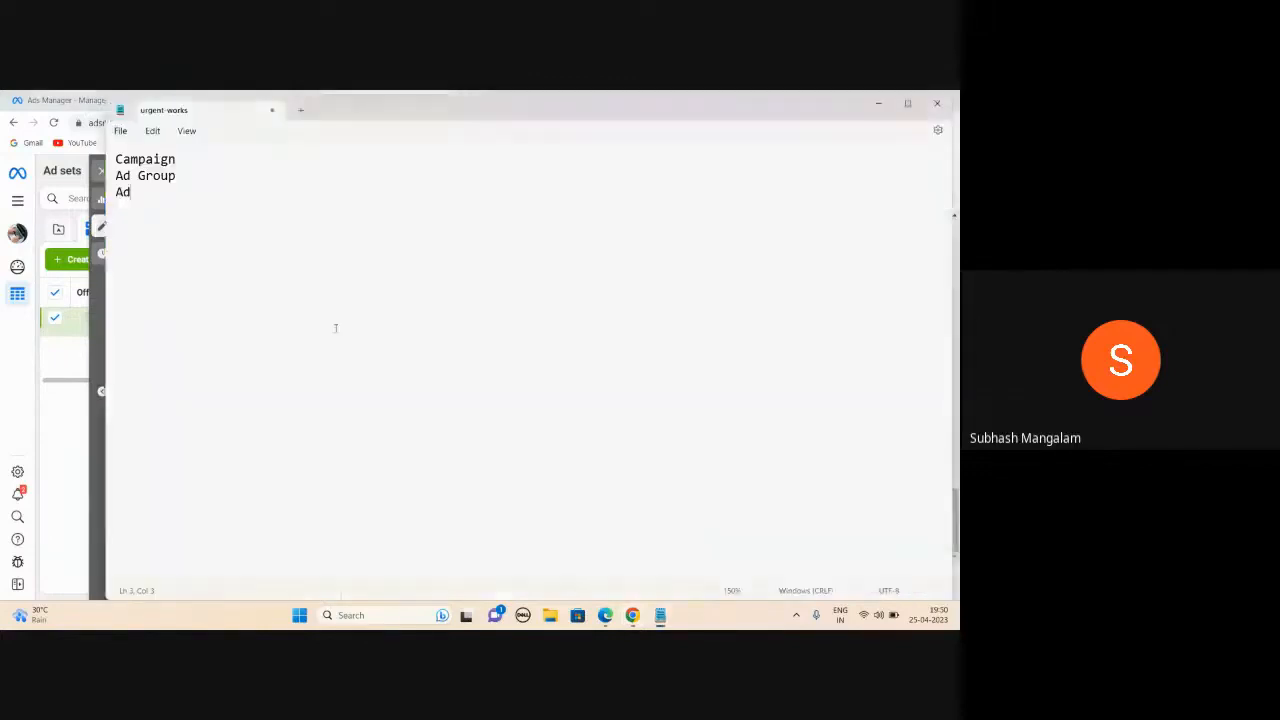
pyautogui.click(878, 103)
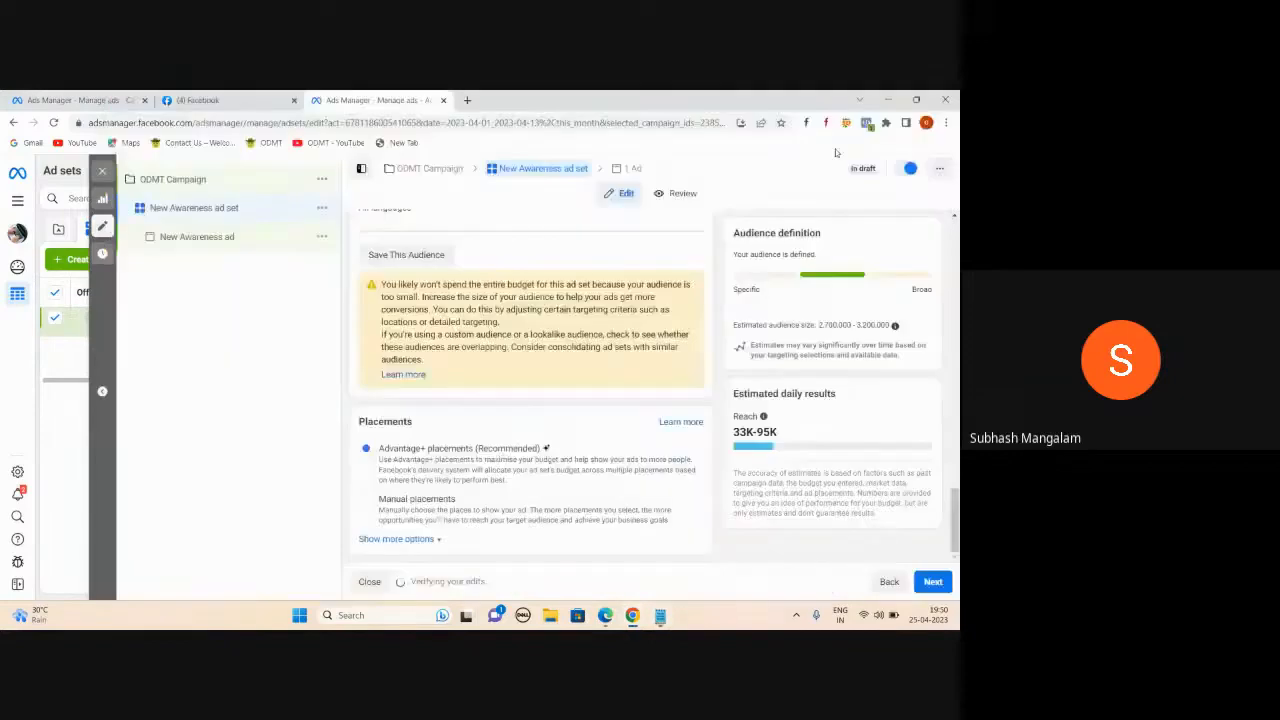
pyautogui.click(932, 582)
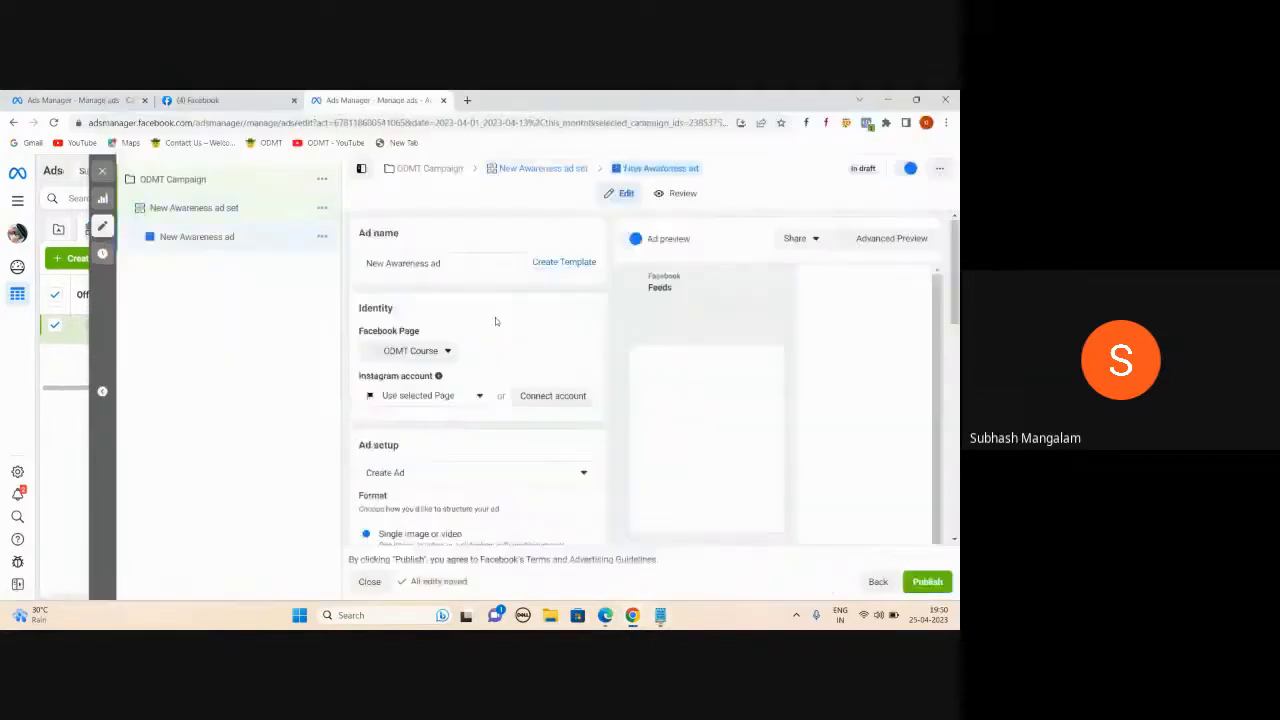
# Review the ad's primary text, then switch to the browser window with WhatsApp Web.
pyautogui.scroll(-3, 505, 400)
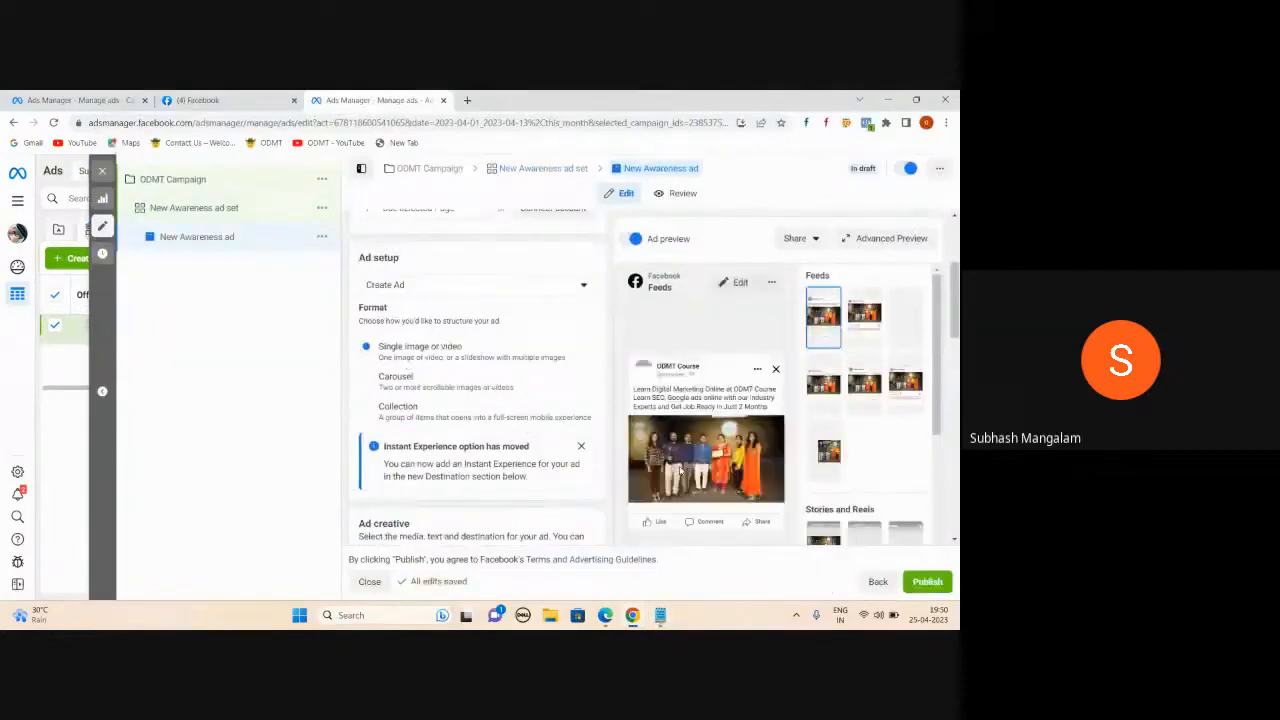
pyautogui.scroll(-5, 513, 396)
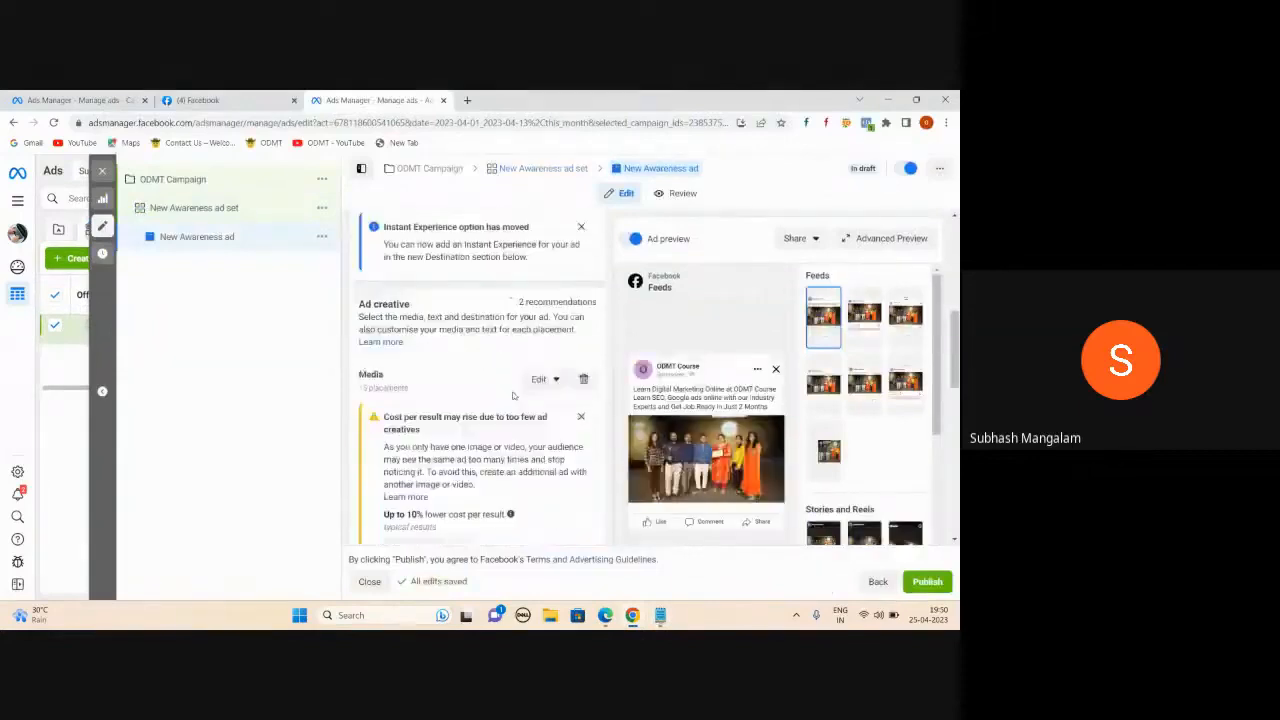
pyautogui.scroll(-1, 513, 396)
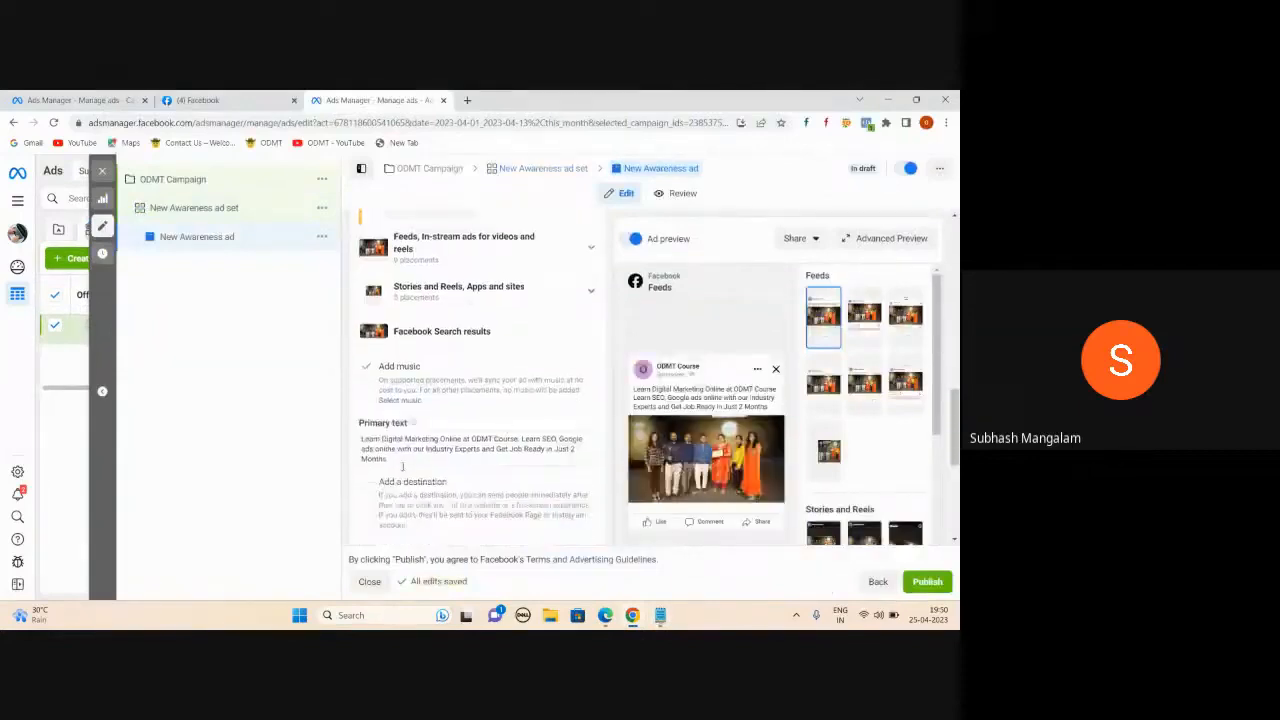
pyautogui.tripleClick(508, 448)
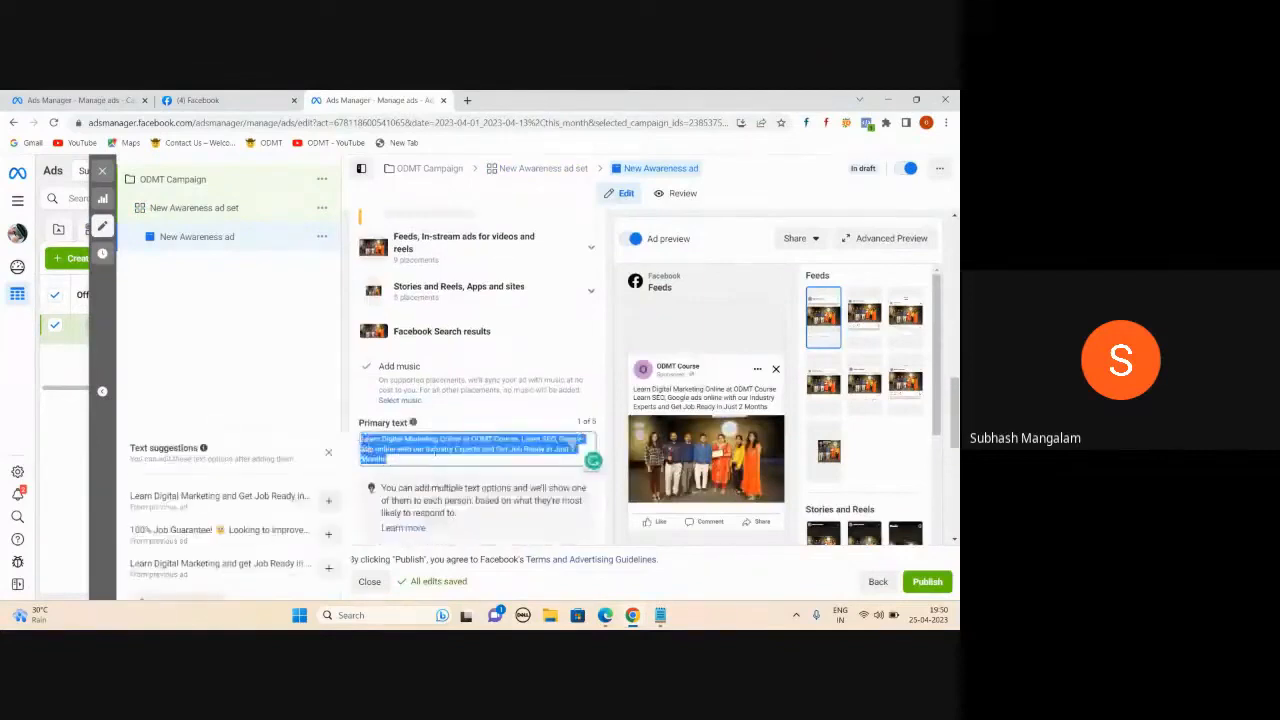
pyautogui.scroll(-6, 460, 458)
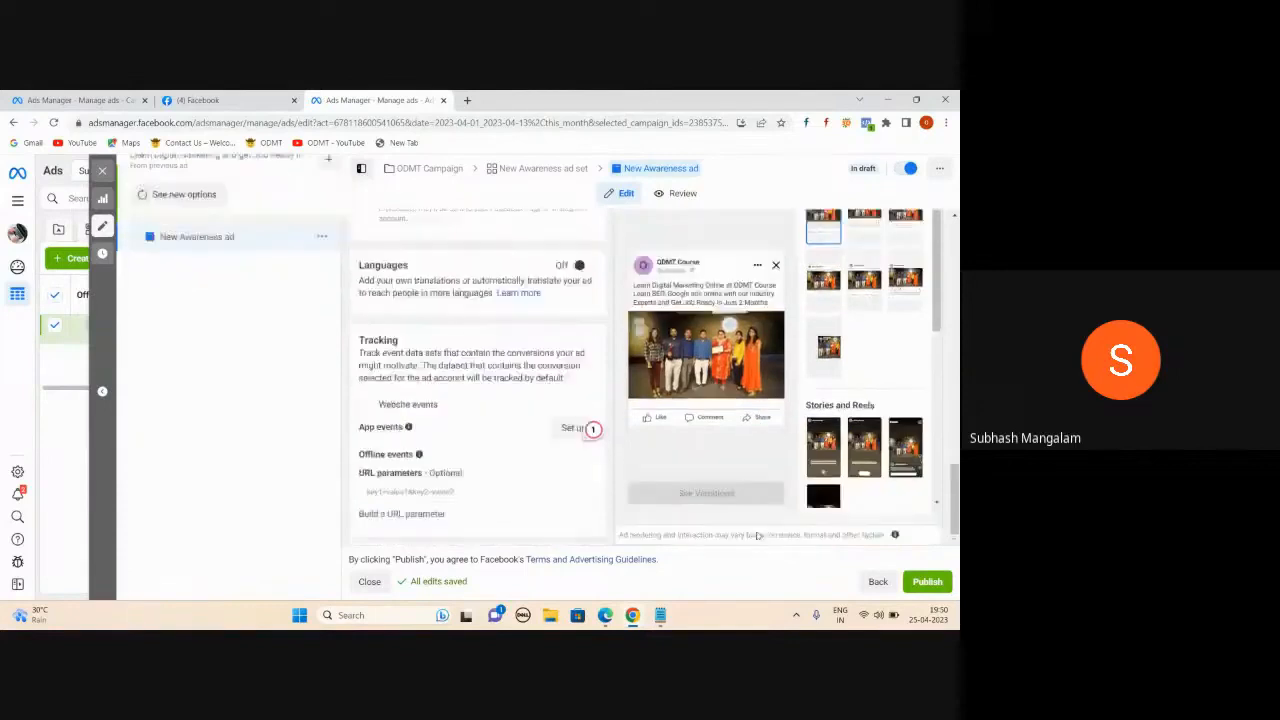
pyautogui.moveTo(605, 612)
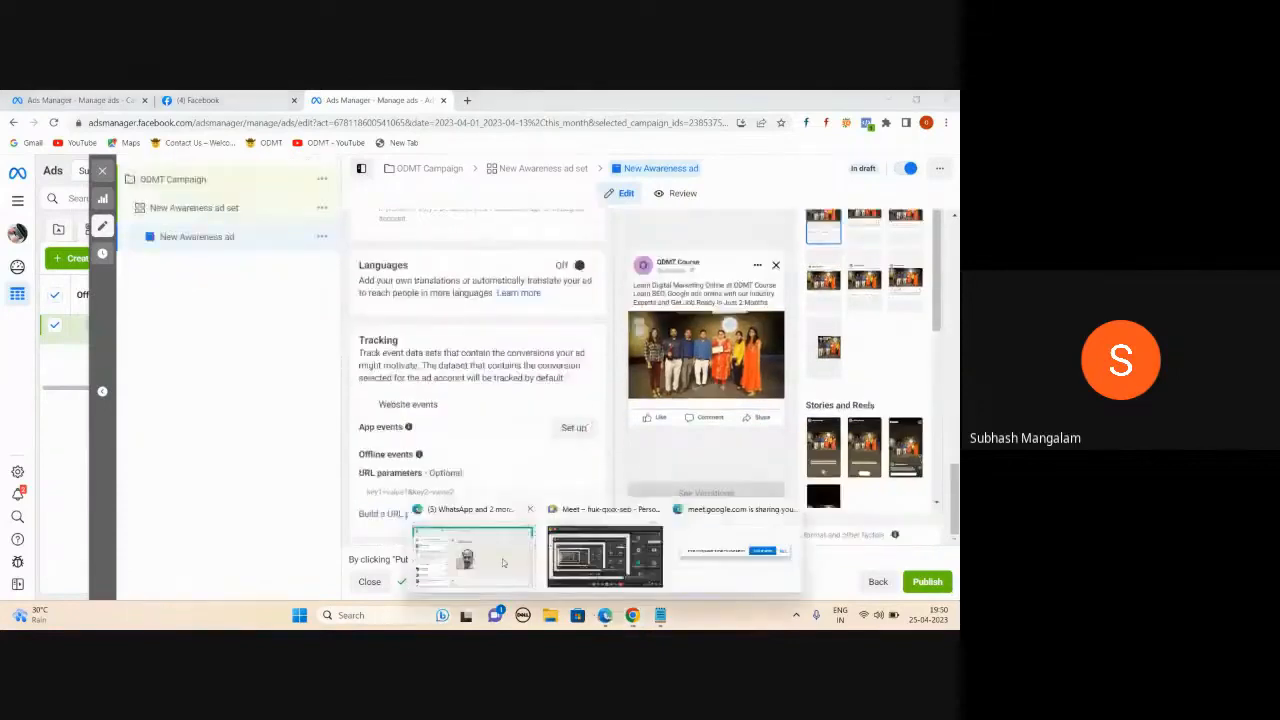
pyautogui.click(481, 556)
# Go to facebook.com in the Facebook tab.
pyautogui.click(400, 99)
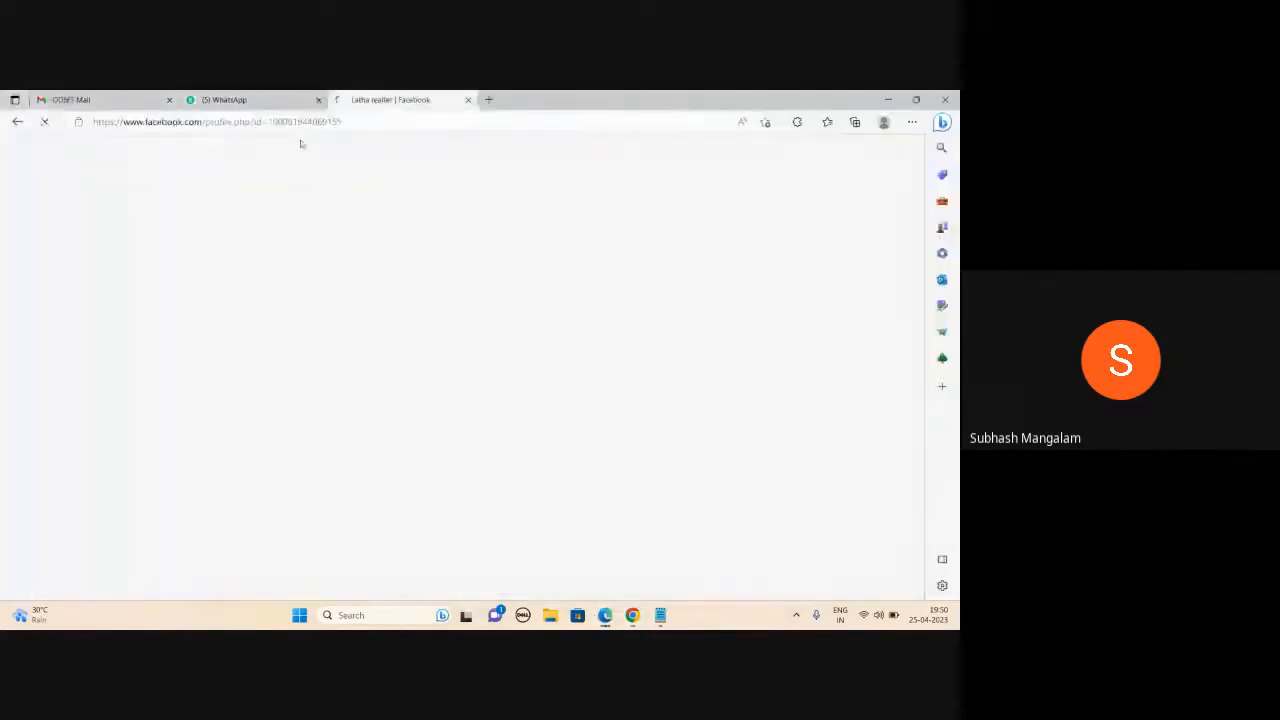
pyautogui.click(280, 121)
pyautogui.write('face')
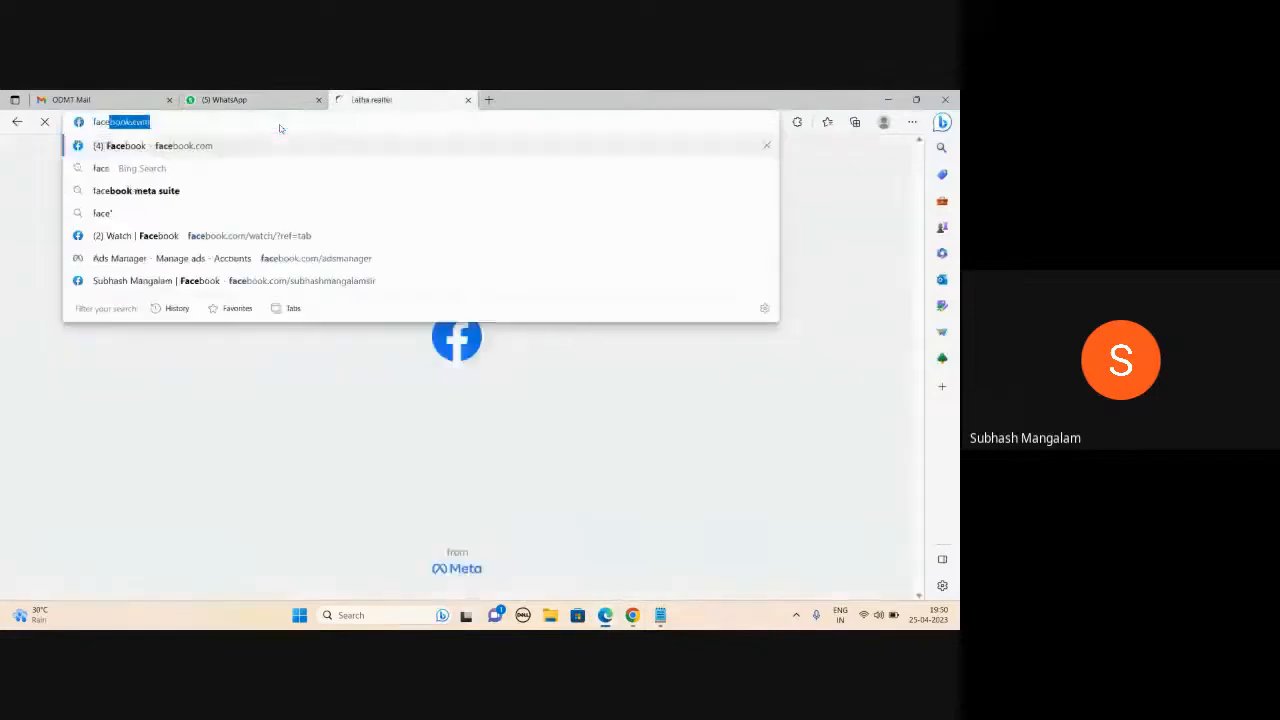
pyautogui.press('Return')
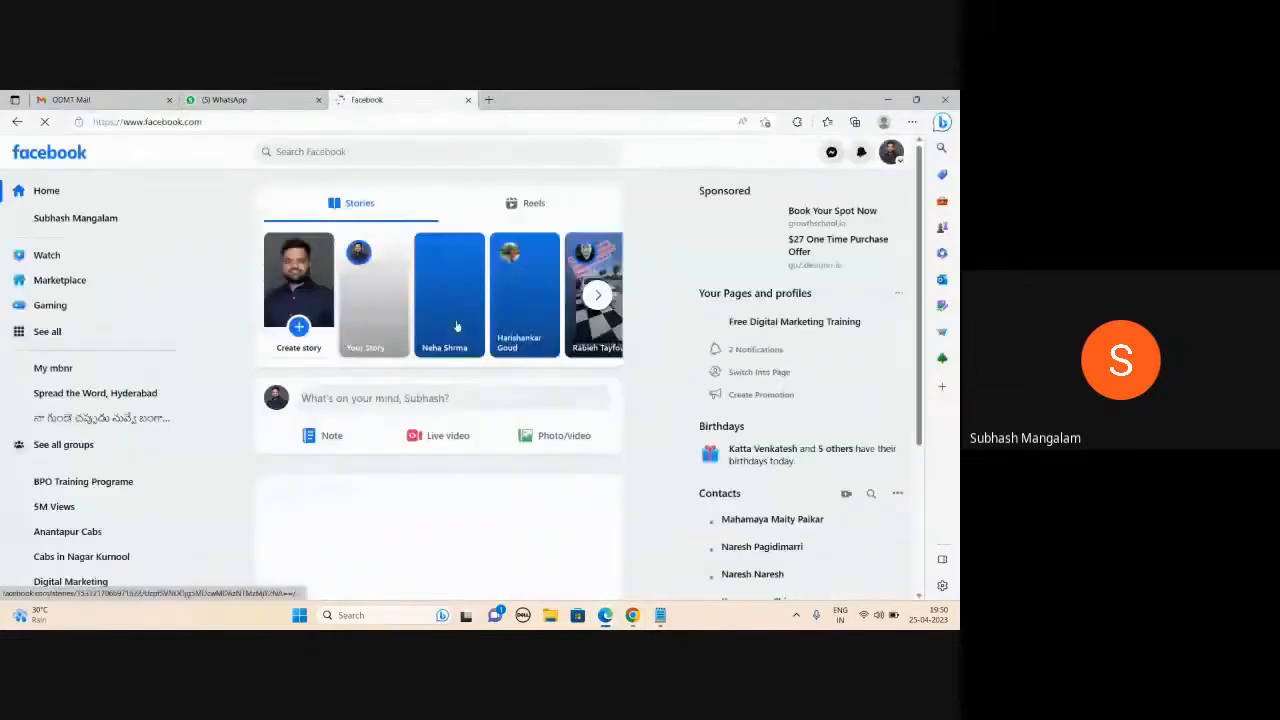
# Scroll through the news feed to look at its sponsored posts.
pyautogui.scroll(-3, 457, 326)
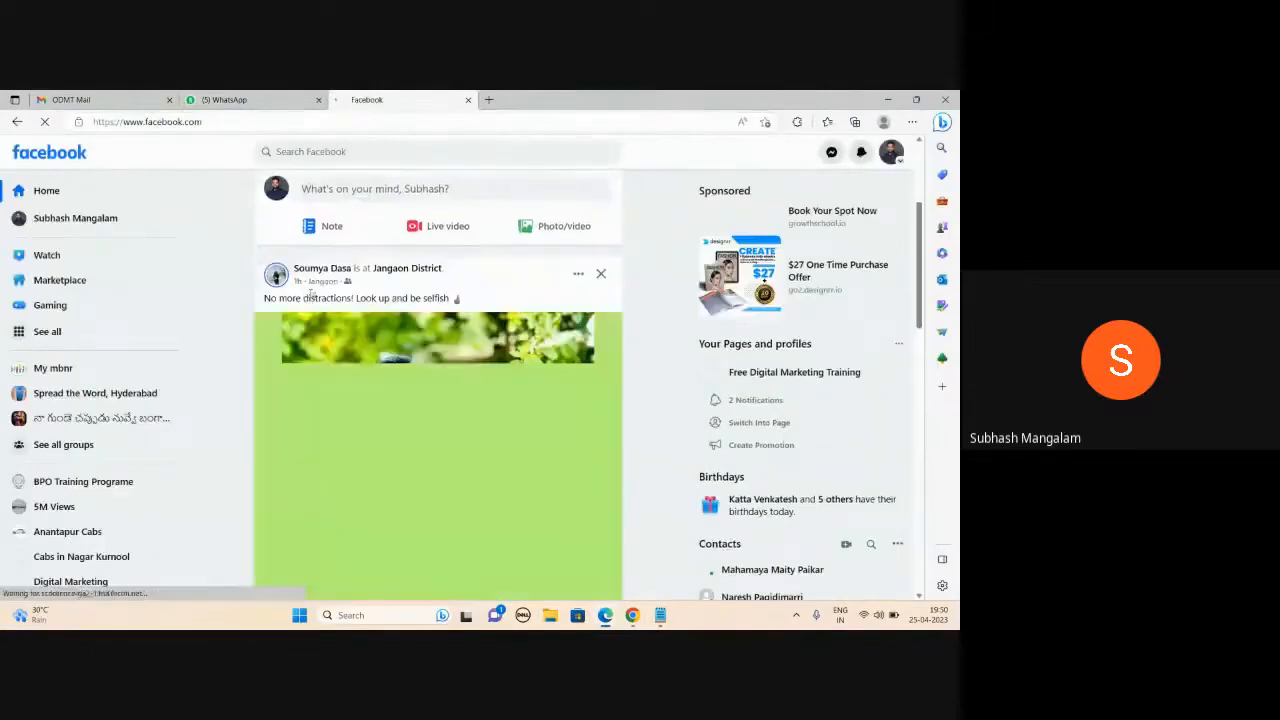
pyautogui.scroll(-5, 511, 361)
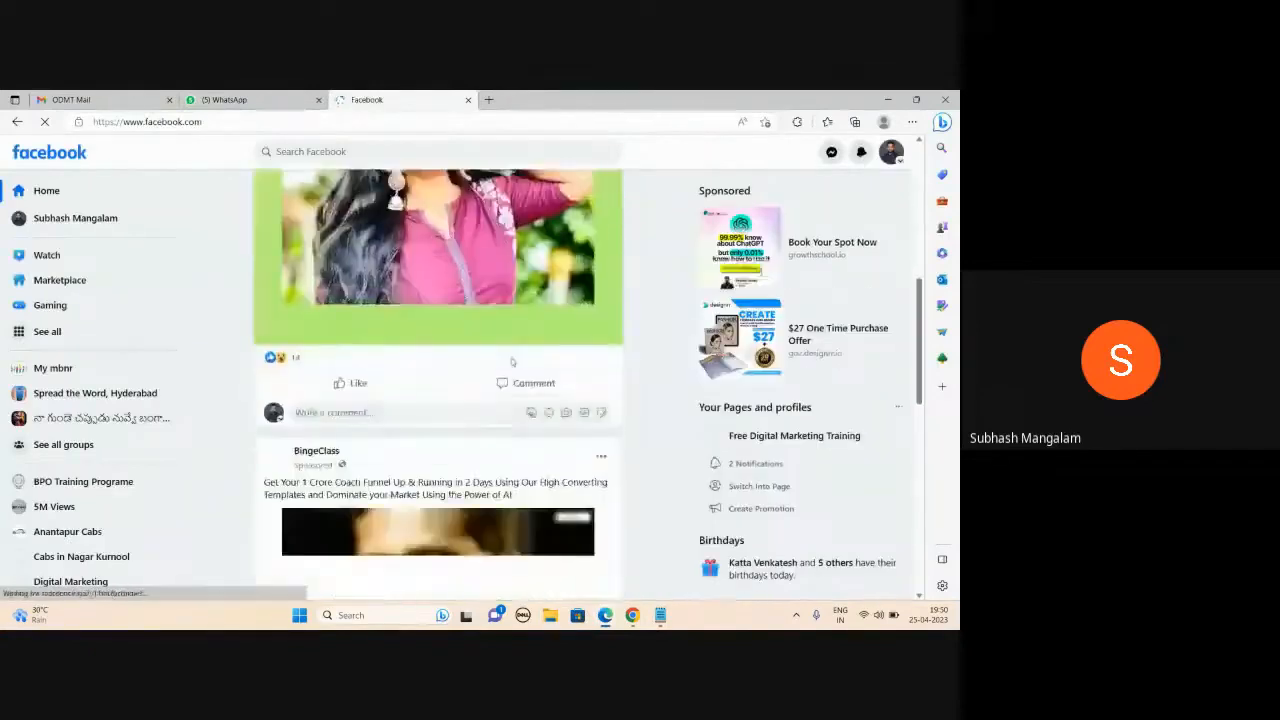
pyautogui.scroll(-3, 511, 361)
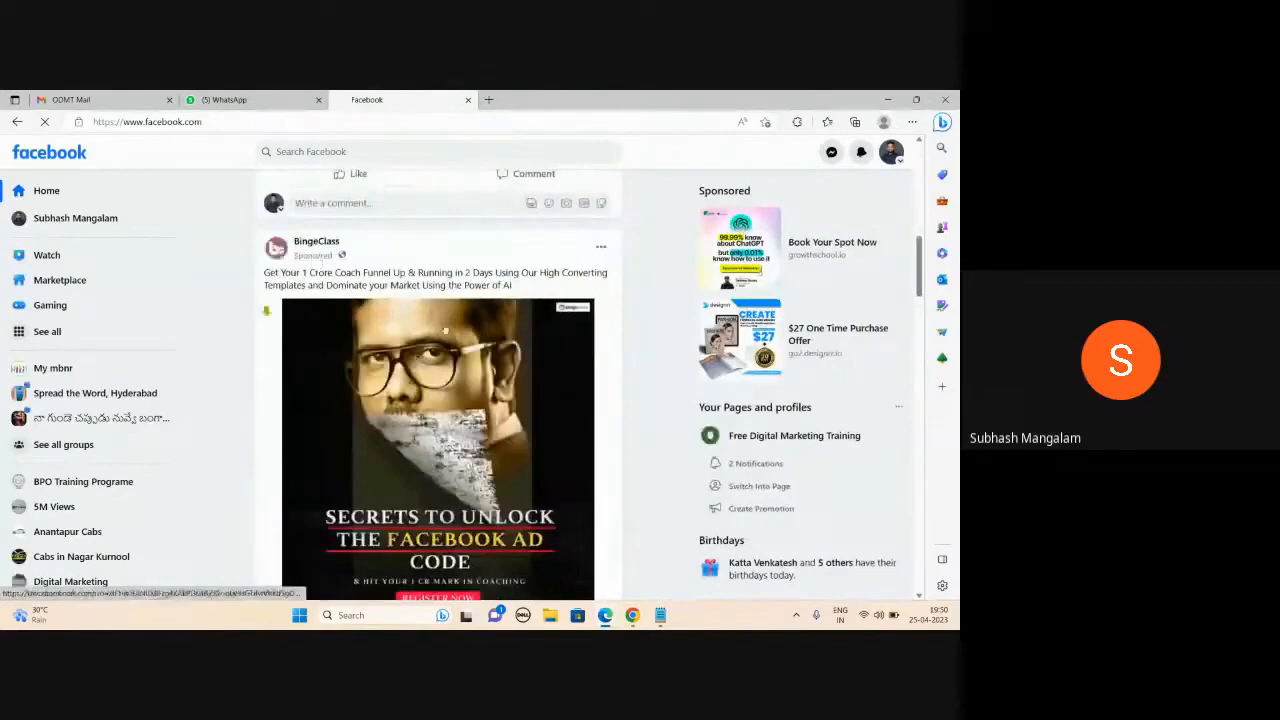
pyautogui.scroll(-1, 511, 361)
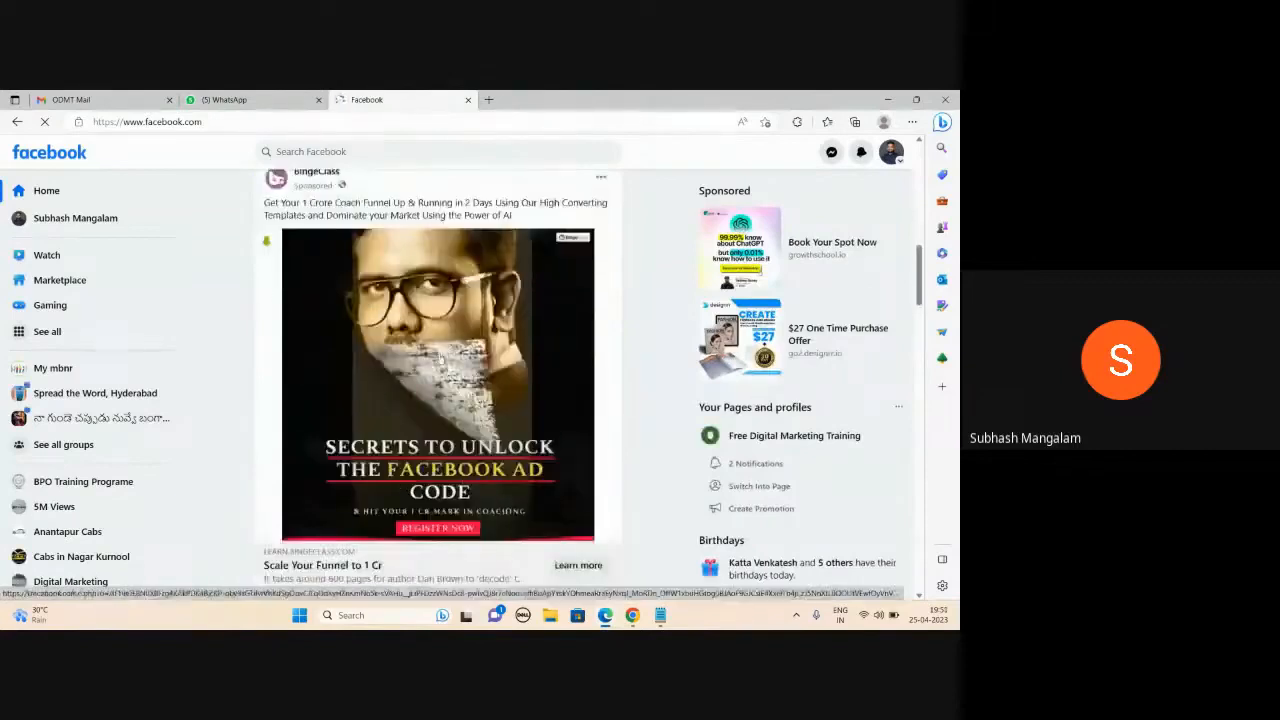
pyautogui.scroll(1, 441, 294)
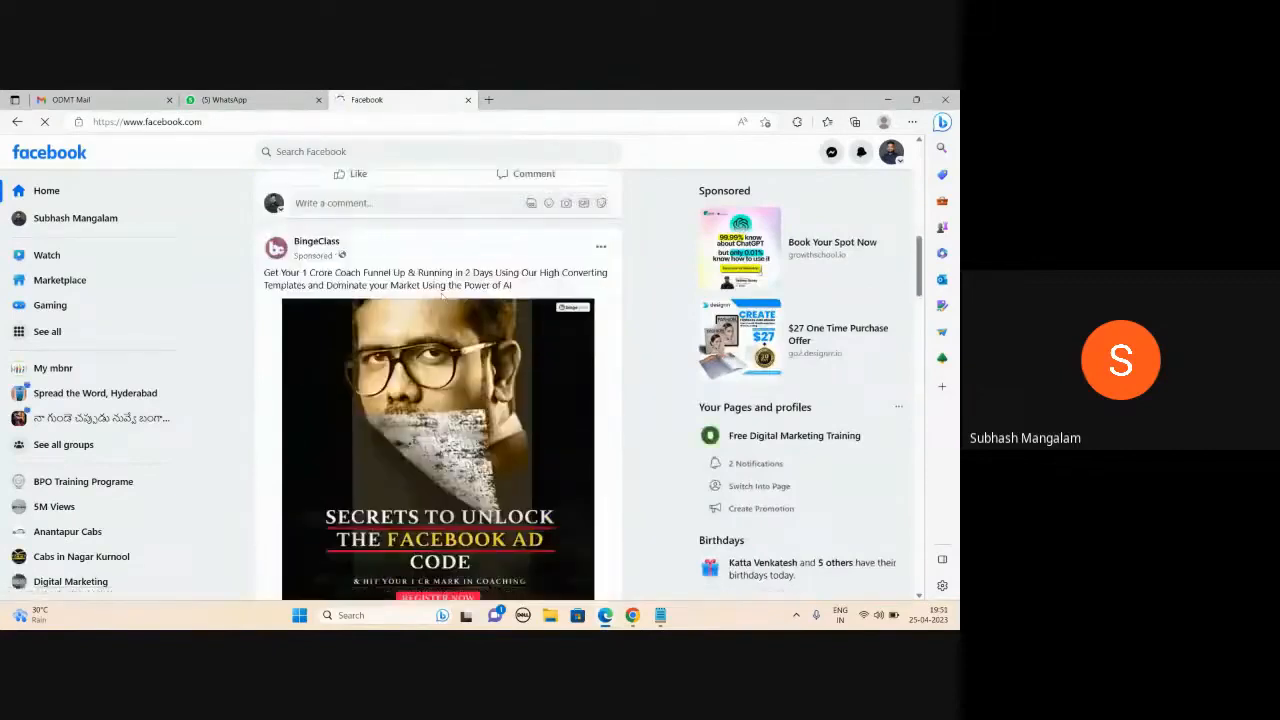
pyautogui.scroll(-3, 441, 294)
pyautogui.scroll(-8, 573, 428)
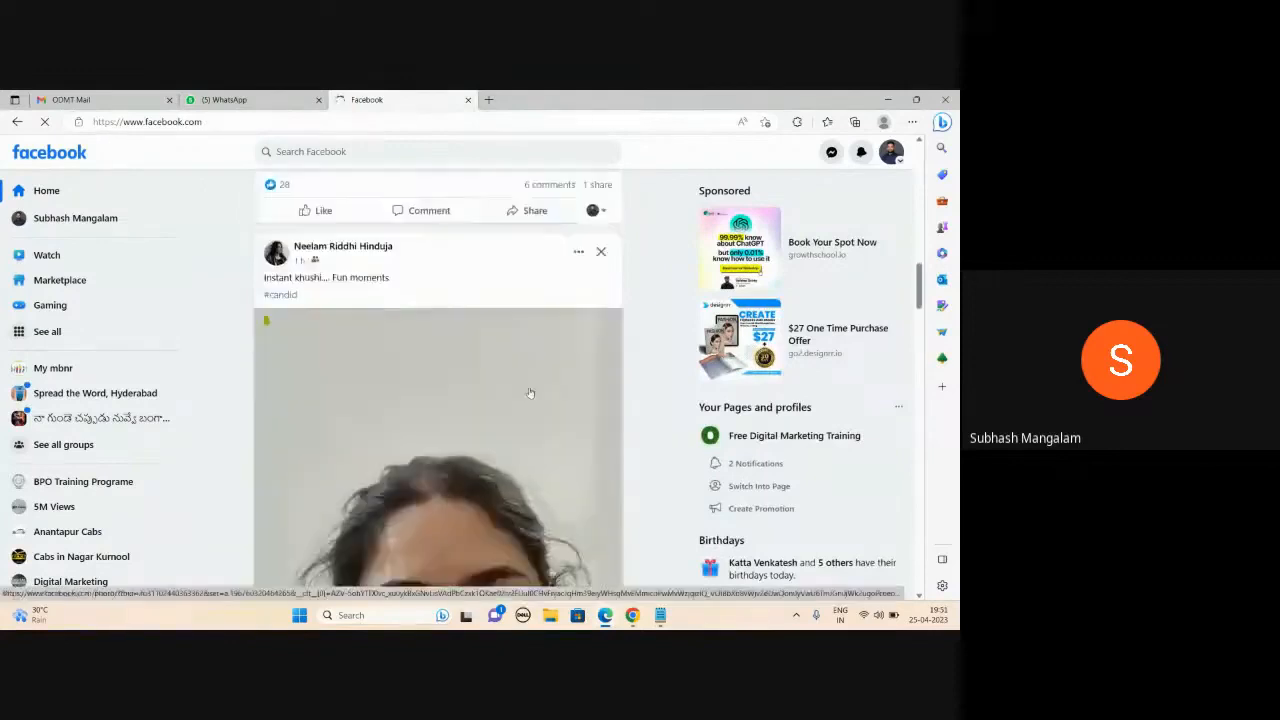
pyautogui.scroll(-5, 590, 397)
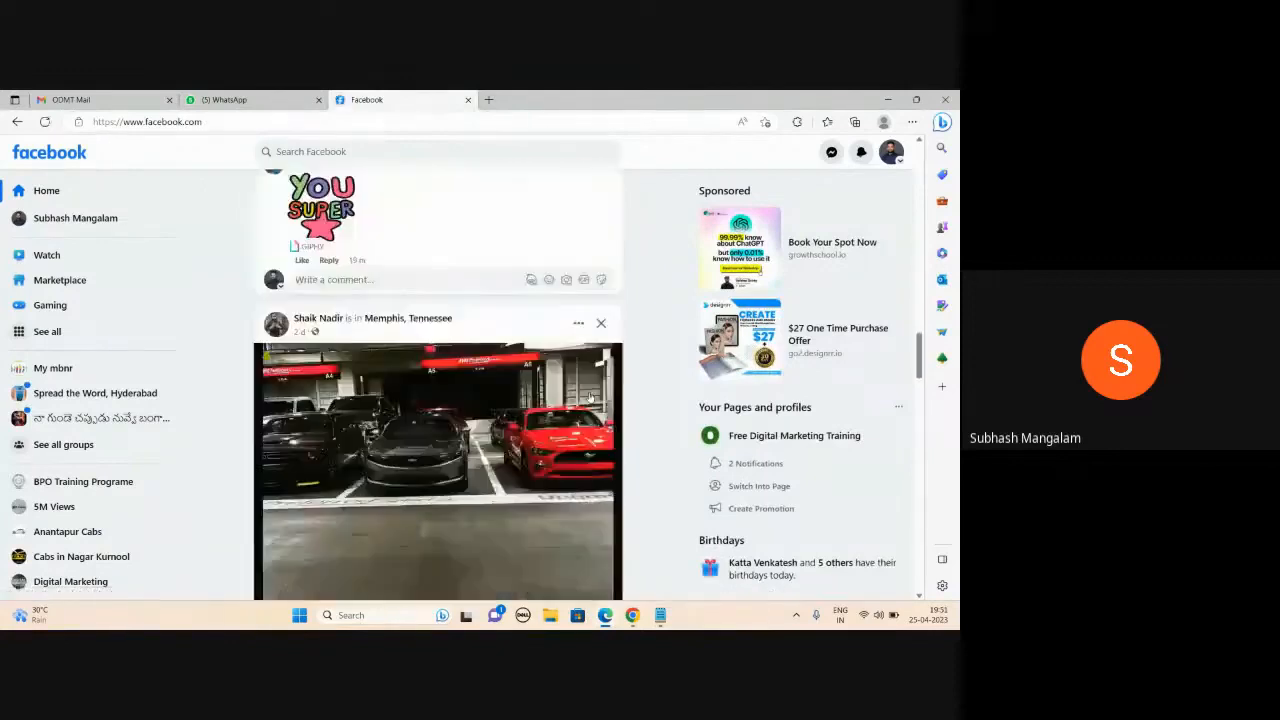
pyautogui.scroll(-10, 590, 397)
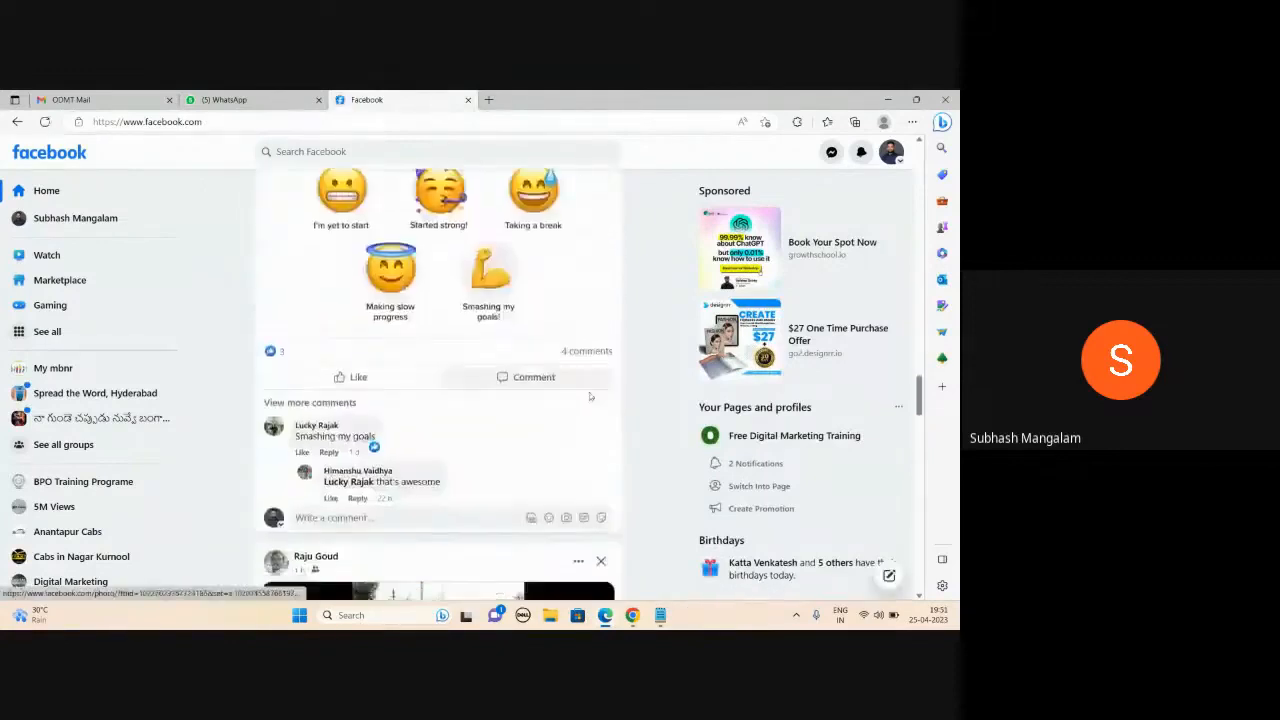
pyautogui.scroll(-1, 590, 397)
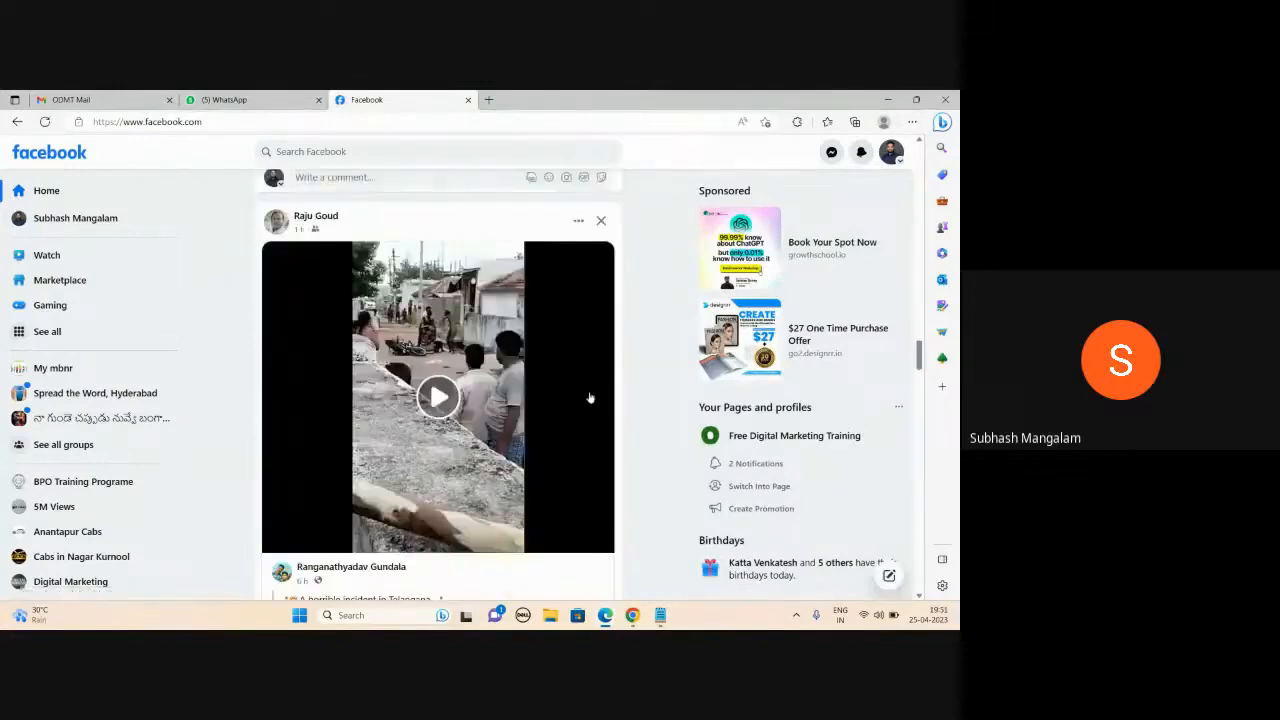
pyautogui.scroll(-5, 590, 397)
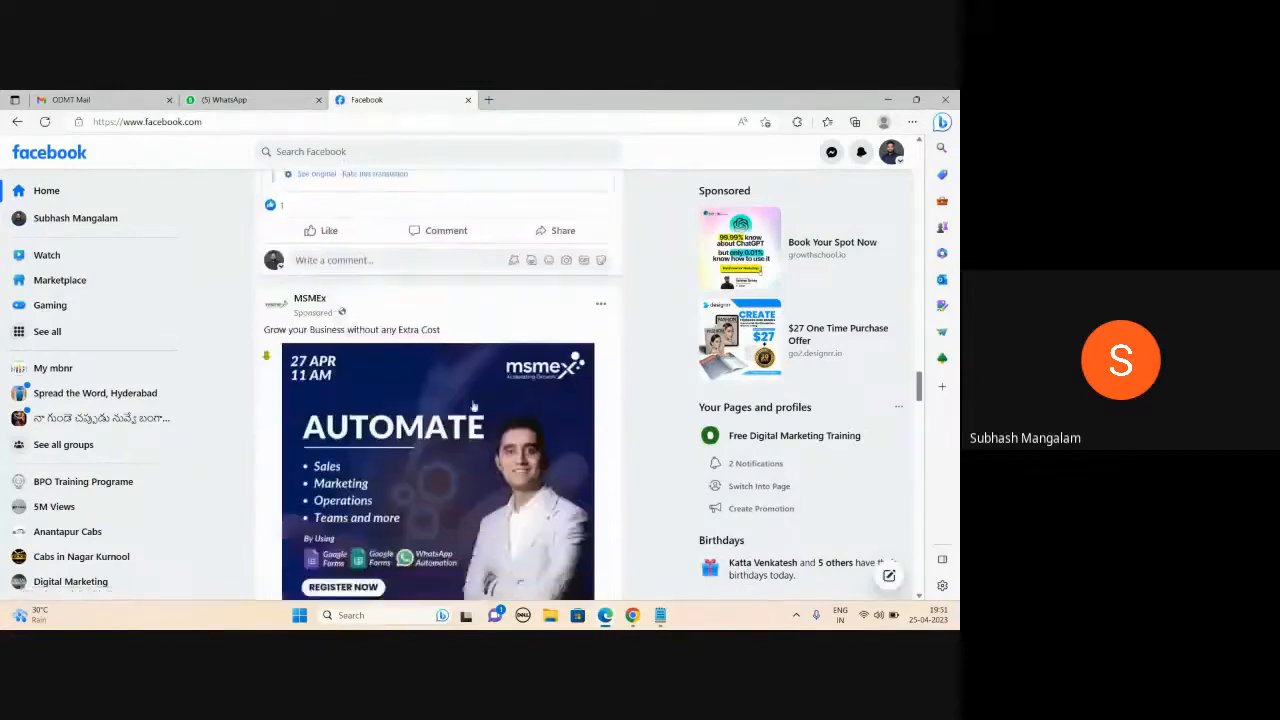
pyautogui.scroll(-2, 453, 418)
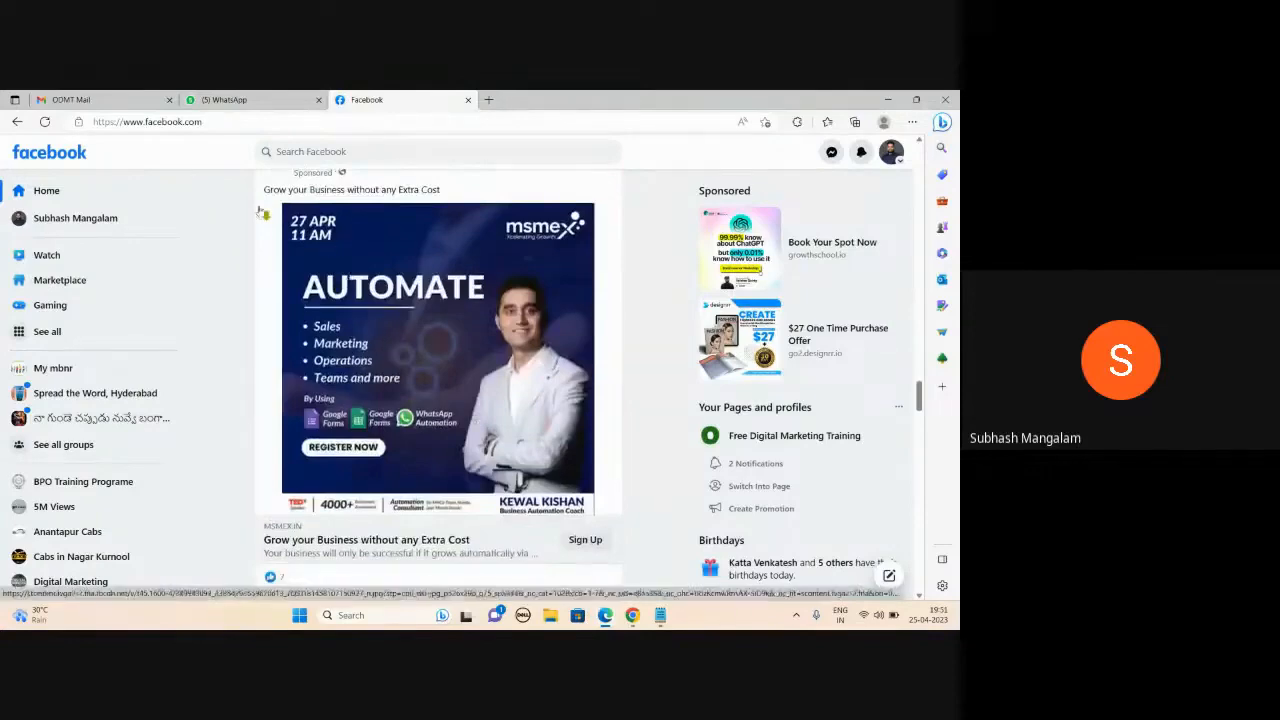
pyautogui.scroll(-7, 459, 335)
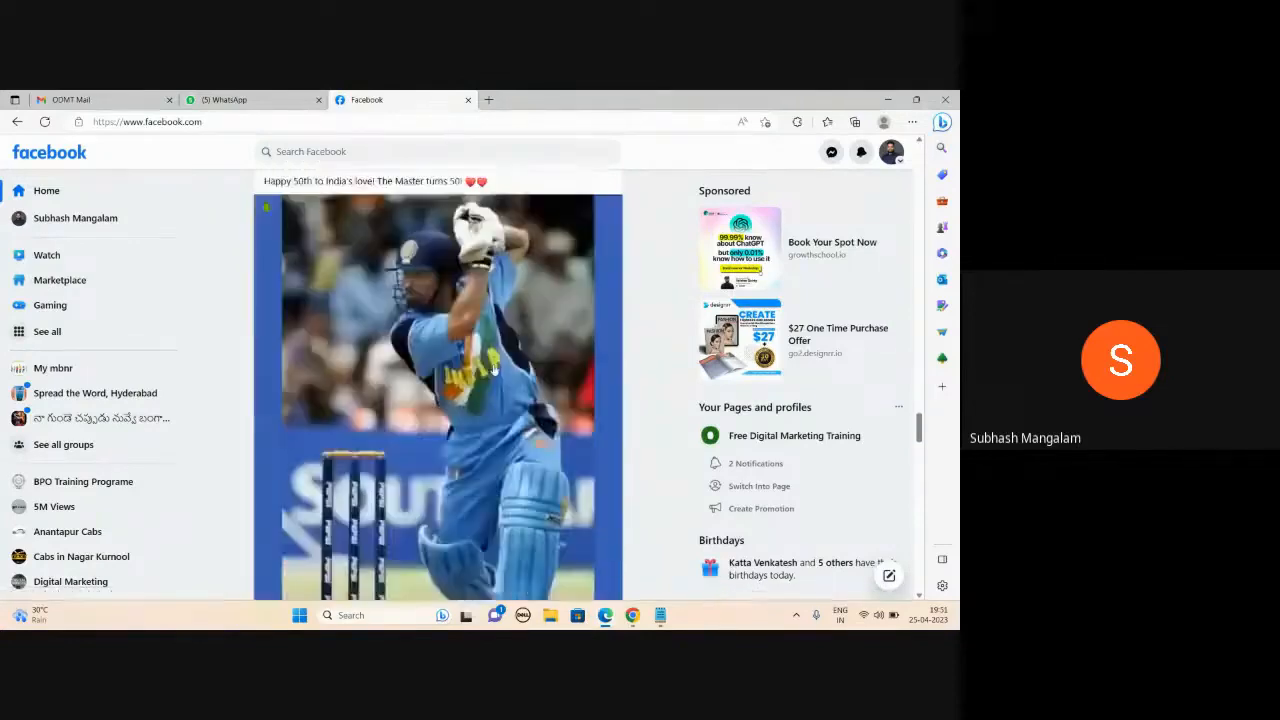
pyautogui.scroll(-15, 499, 374)
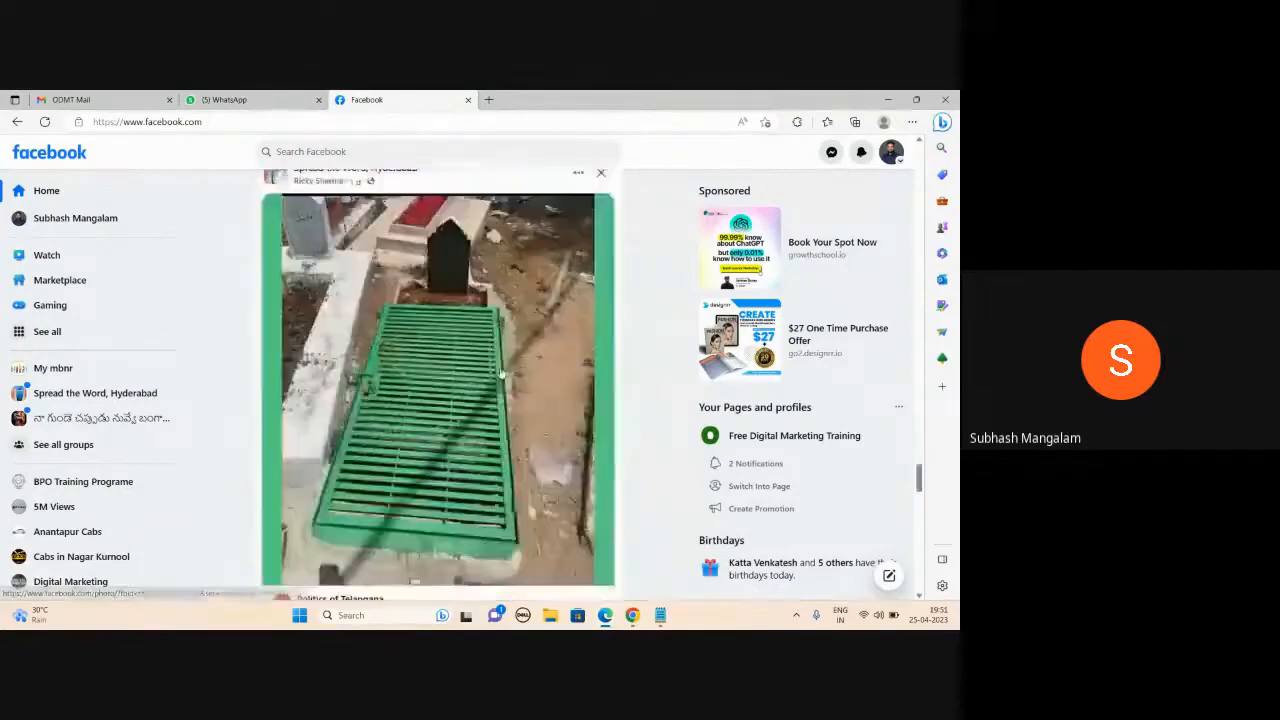
pyautogui.scroll(-5, 500, 373)
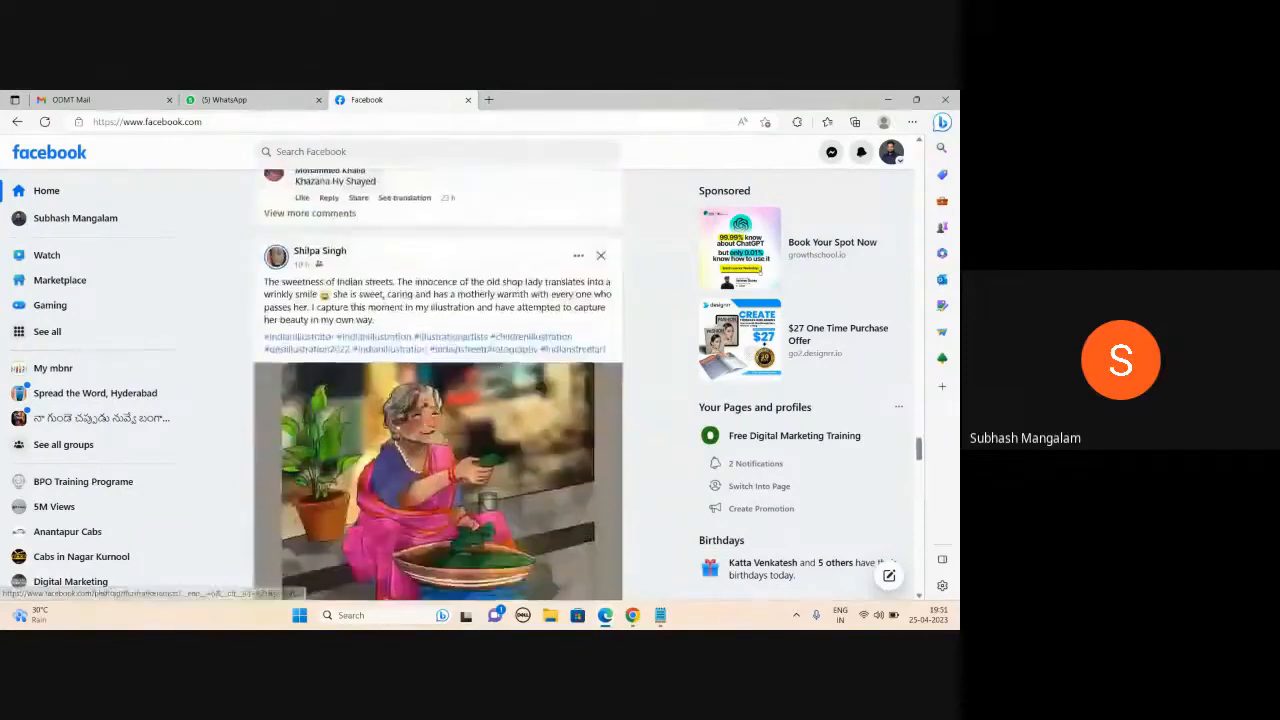
pyautogui.scroll(-8, 415, 333)
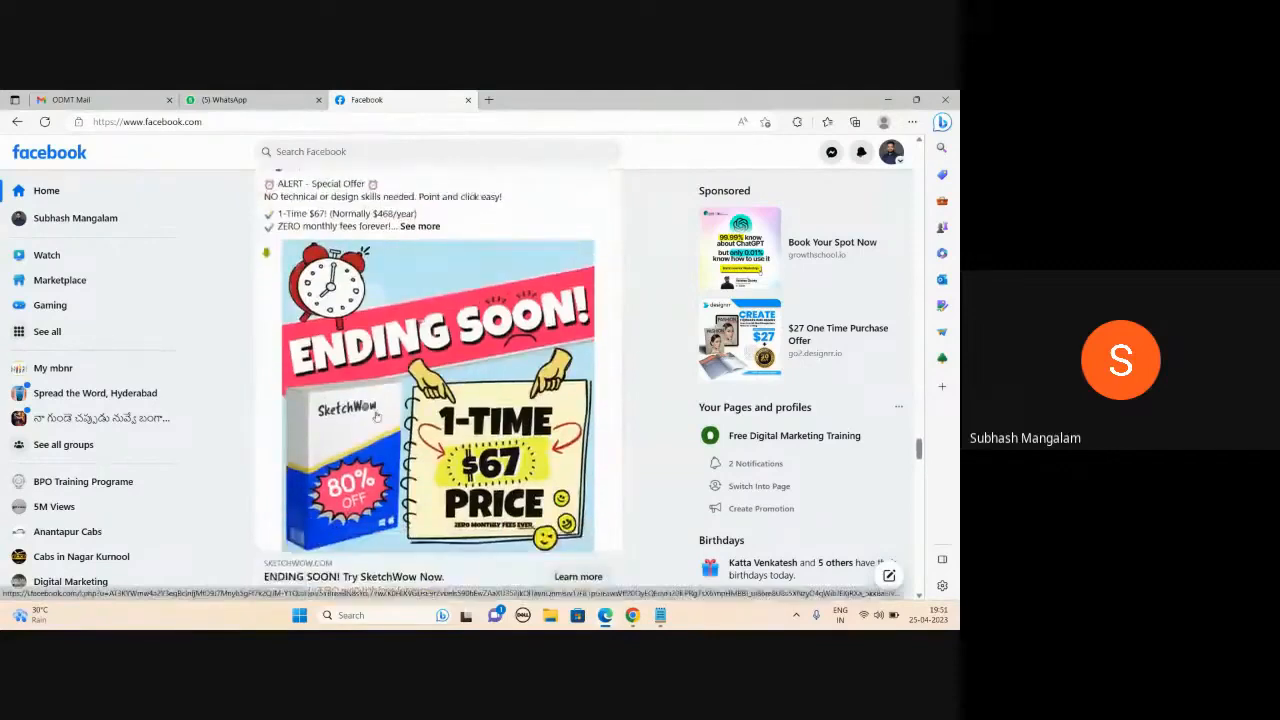
pyautogui.scroll(1, 355, 282)
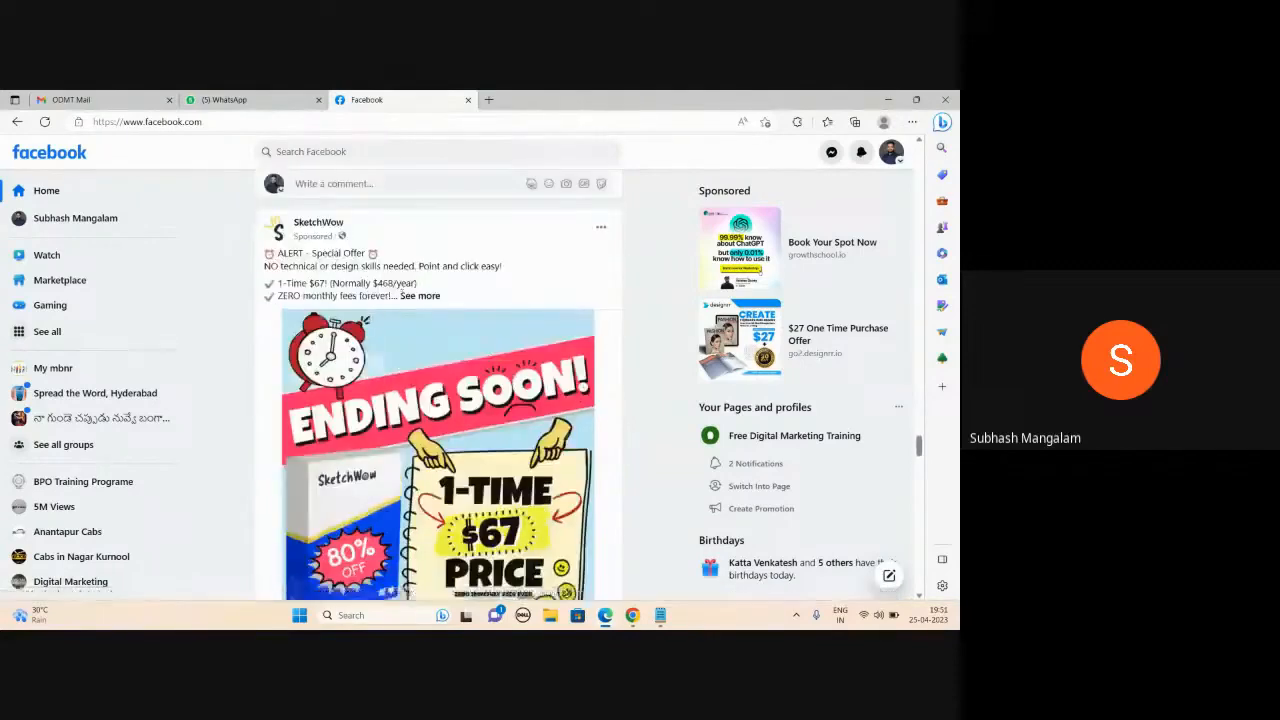
# Expand and read the SketchWow ad's full text, then return to Ads Manager.
pyautogui.click(412, 294)
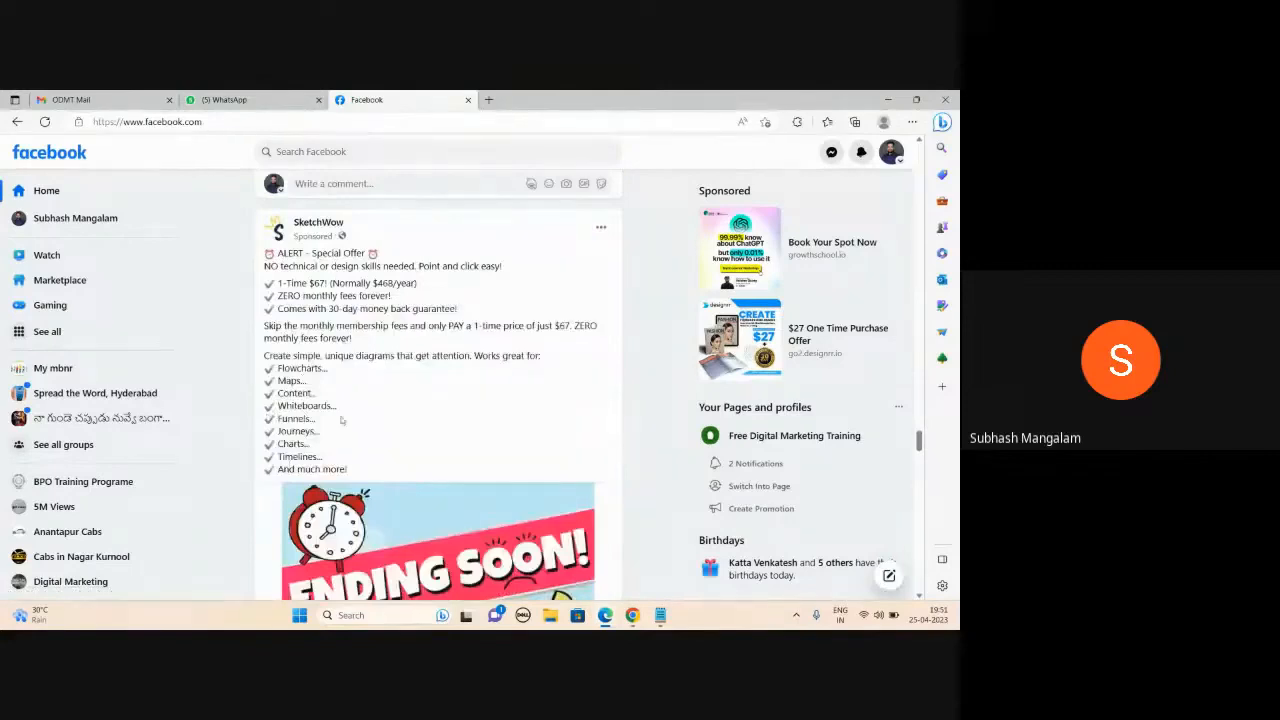
pyautogui.scroll(-10, 340, 421)
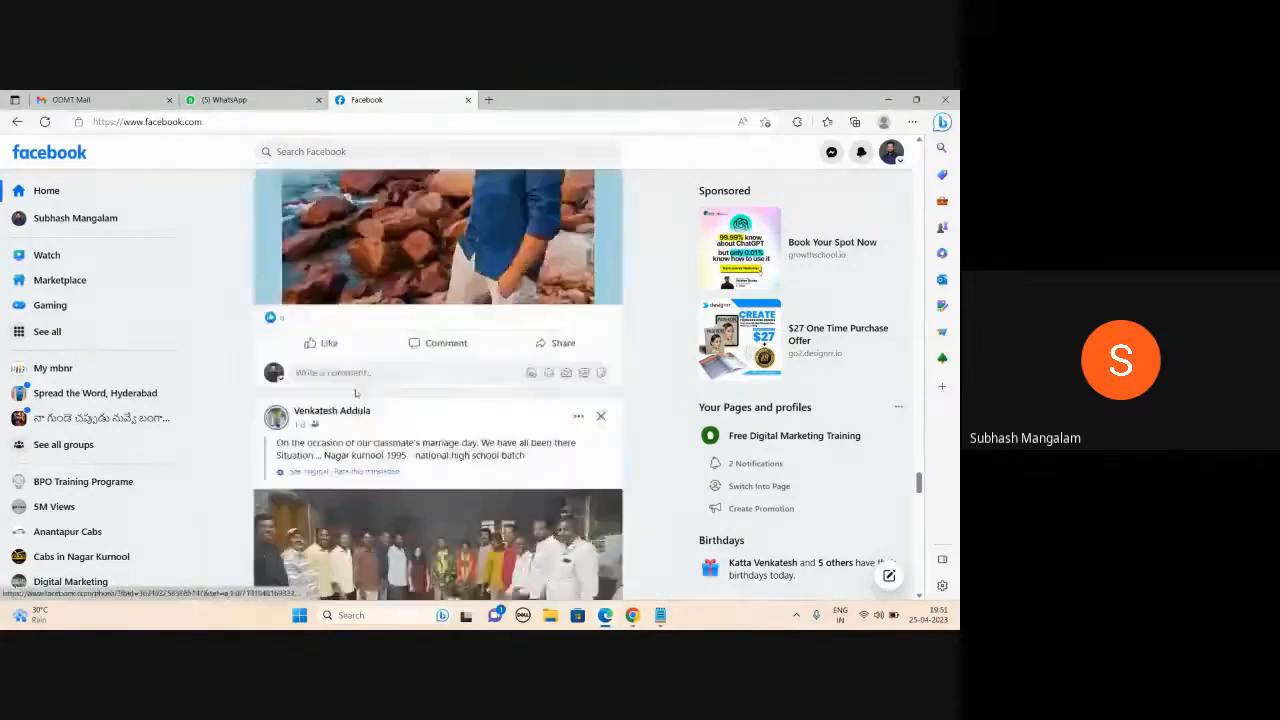
pyautogui.scroll(-10, 360, 392)
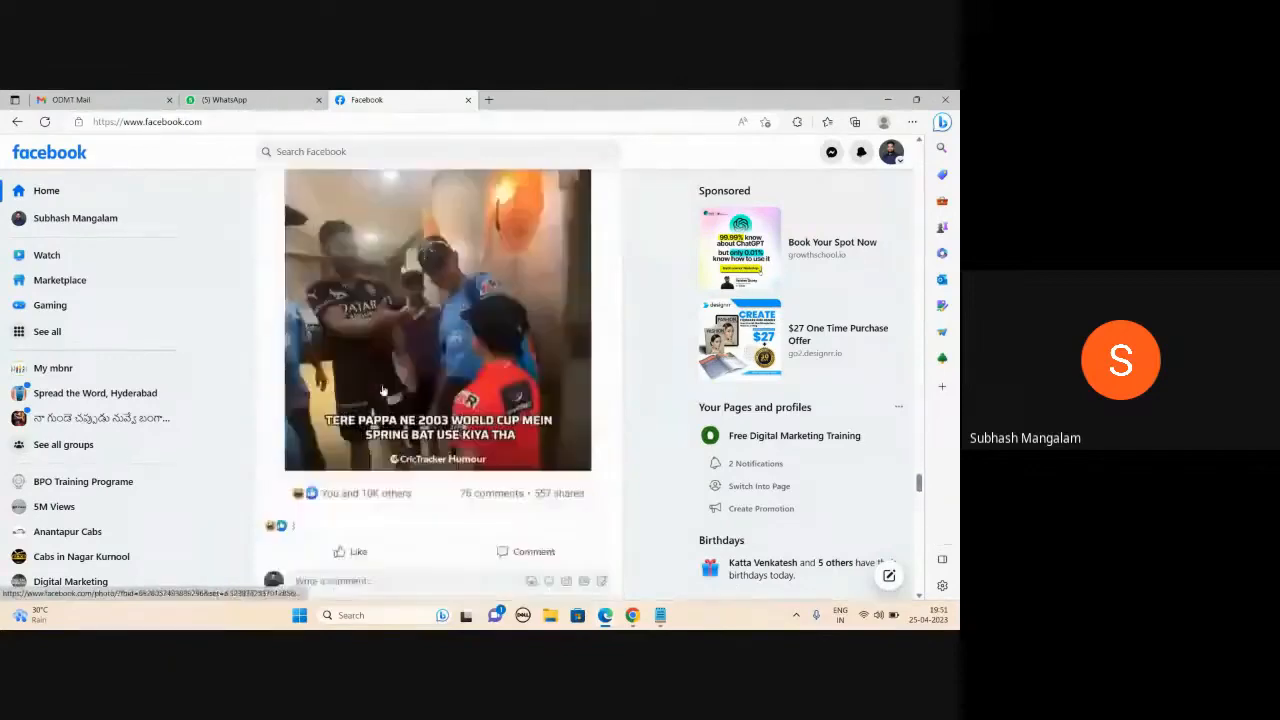
pyautogui.scroll(-10, 383, 390)
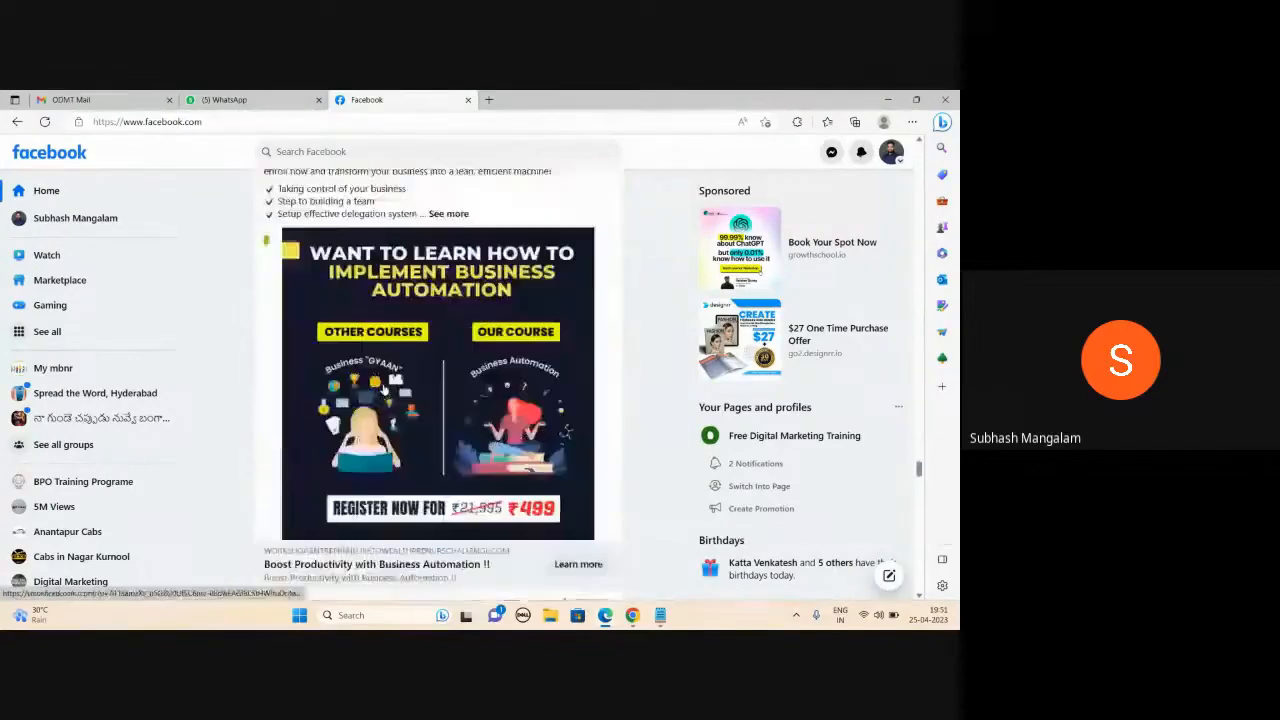
pyautogui.scroll(1, 383, 390)
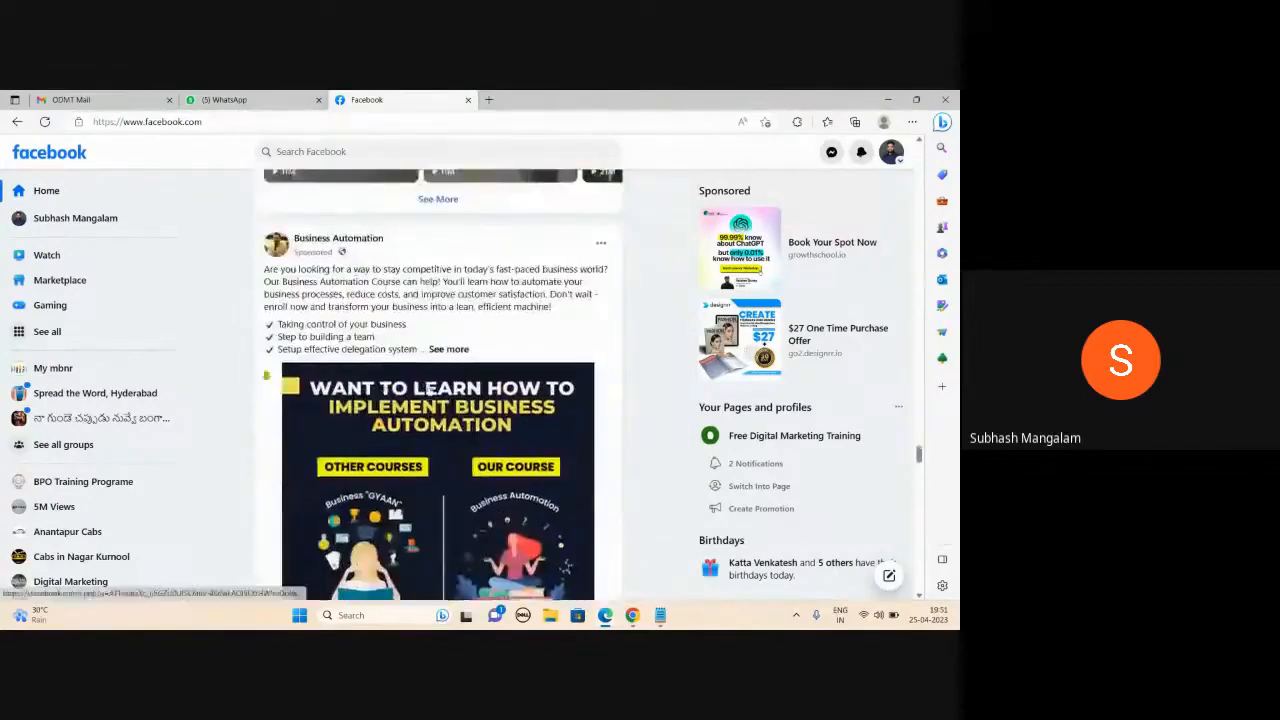
pyautogui.scroll(-1, 440, 400)
pyautogui.click(633, 615)
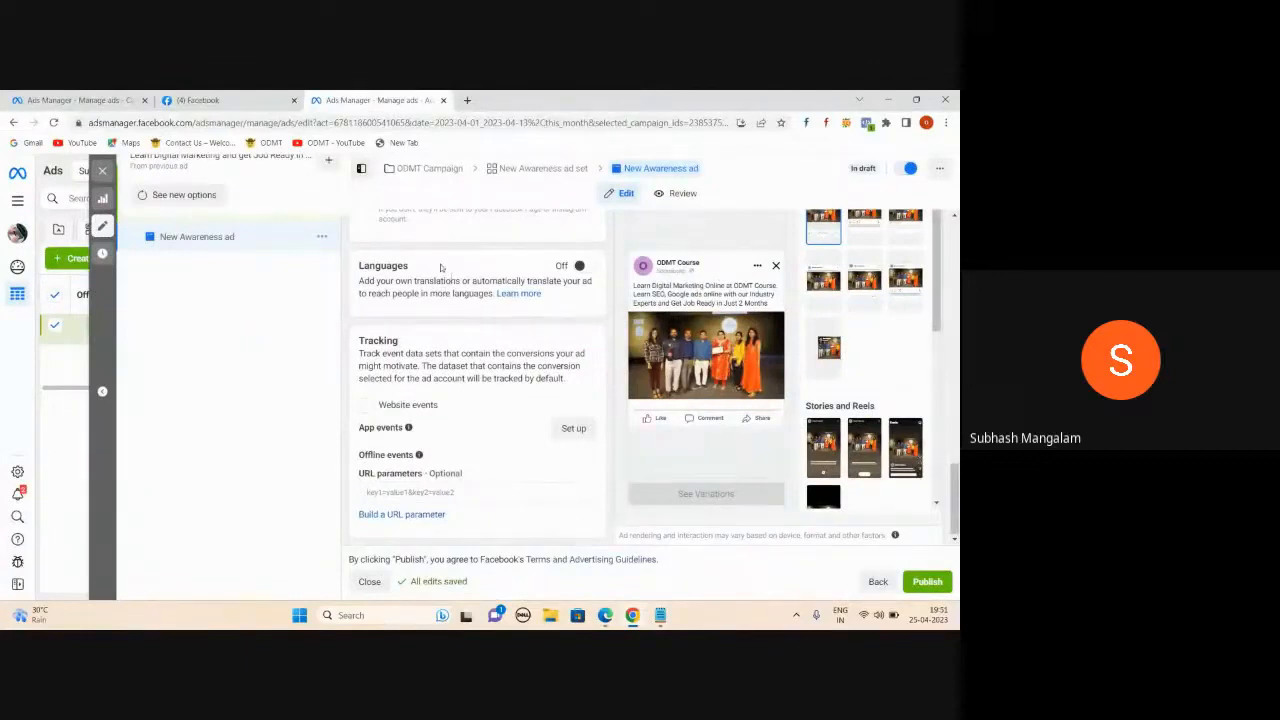
# Switch to the Google Meet call and stop presenting the screen.
pyautogui.moveTo(632, 615)
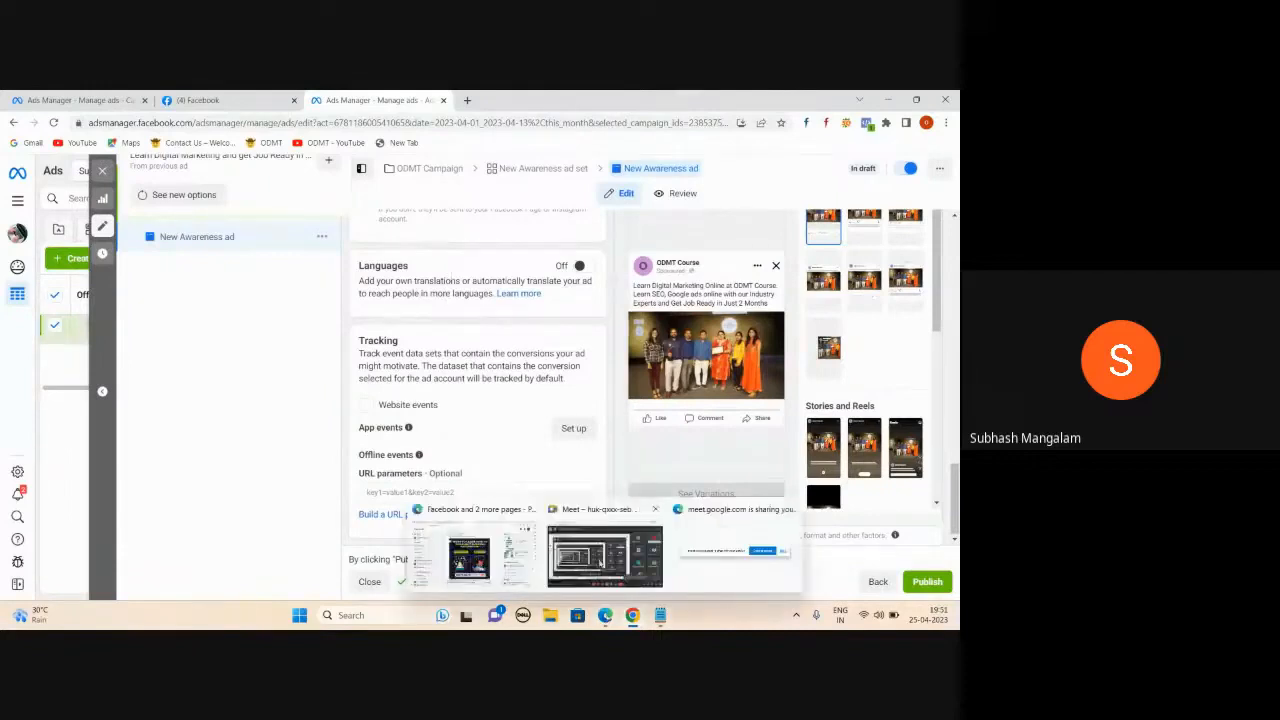
pyautogui.click(600, 563)
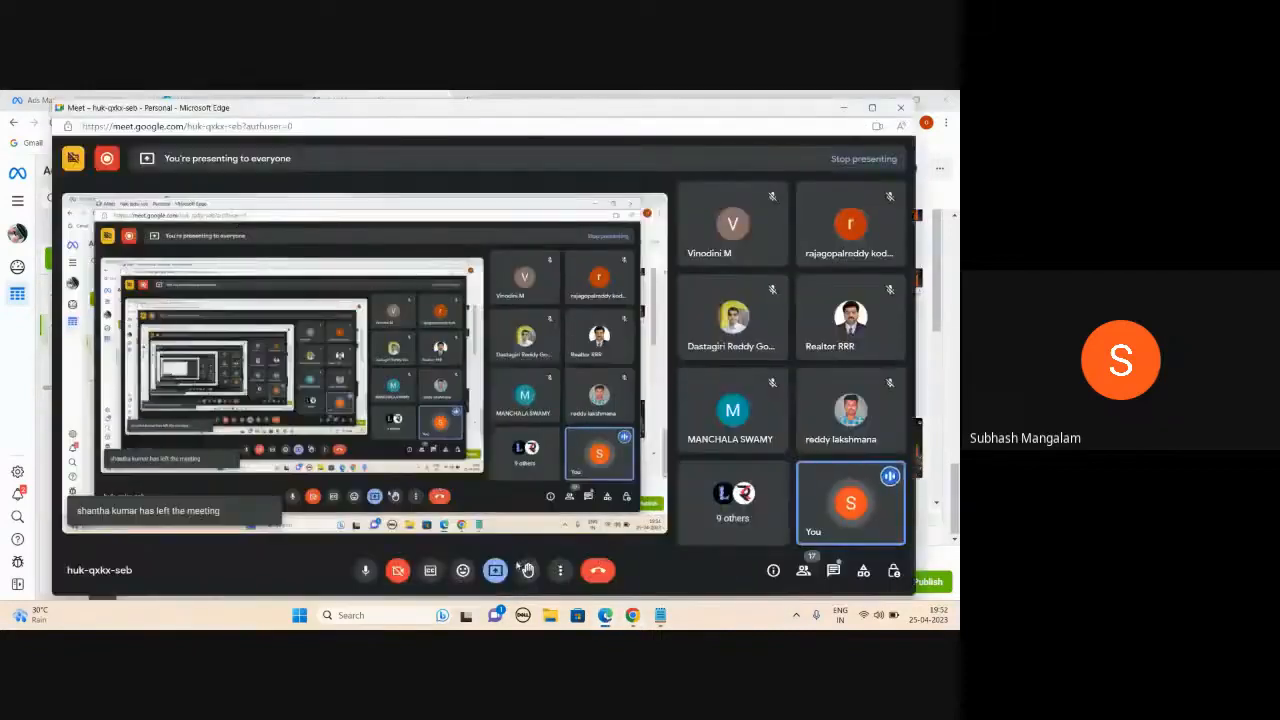
pyautogui.click(498, 574)
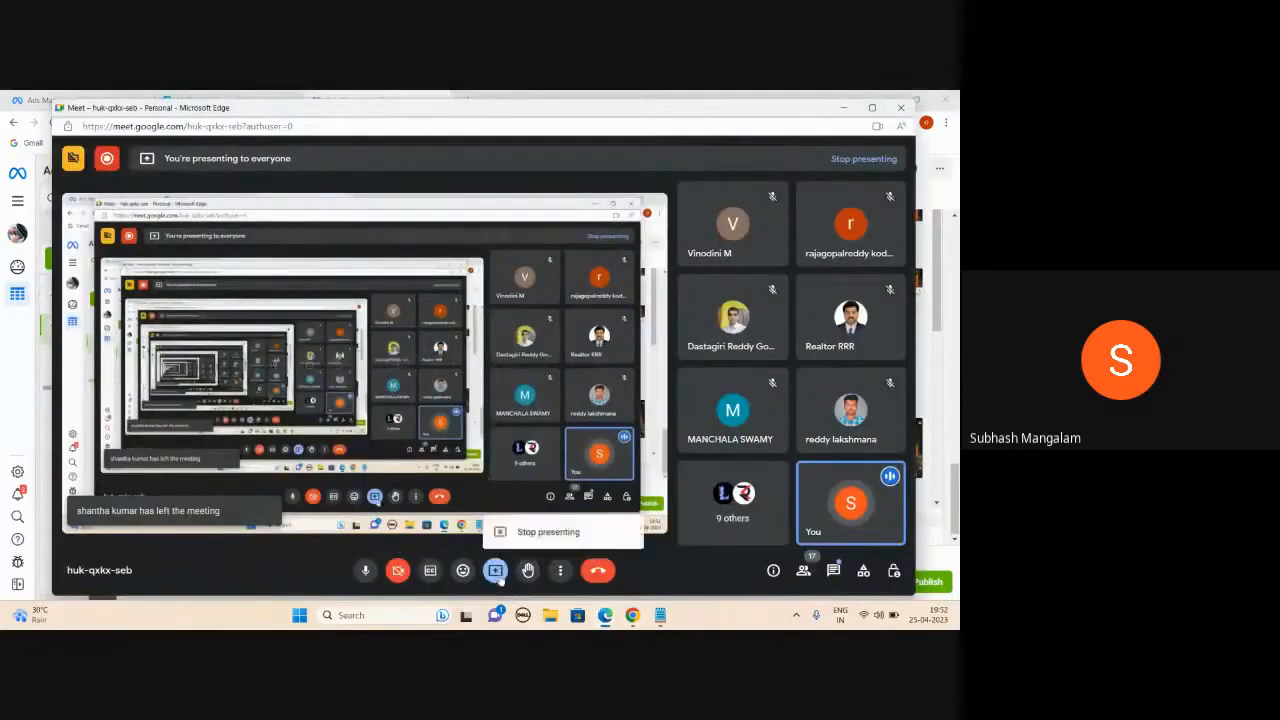
pyautogui.click(540, 531)
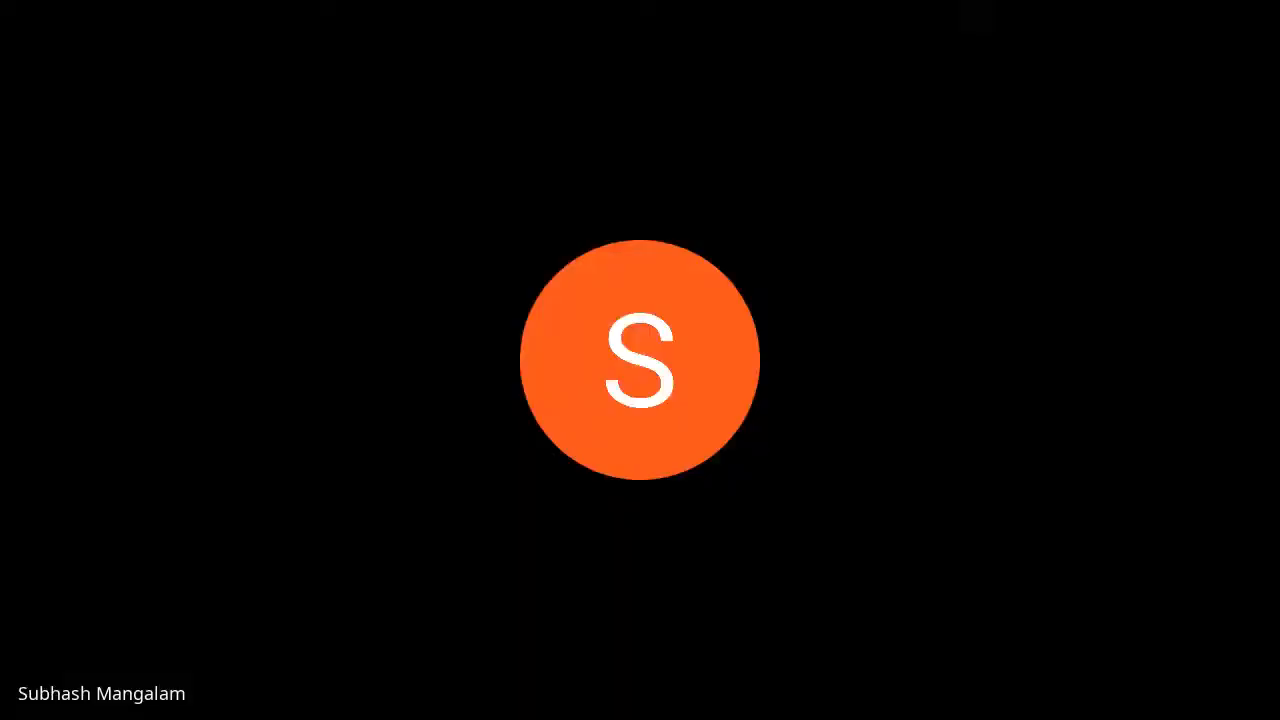